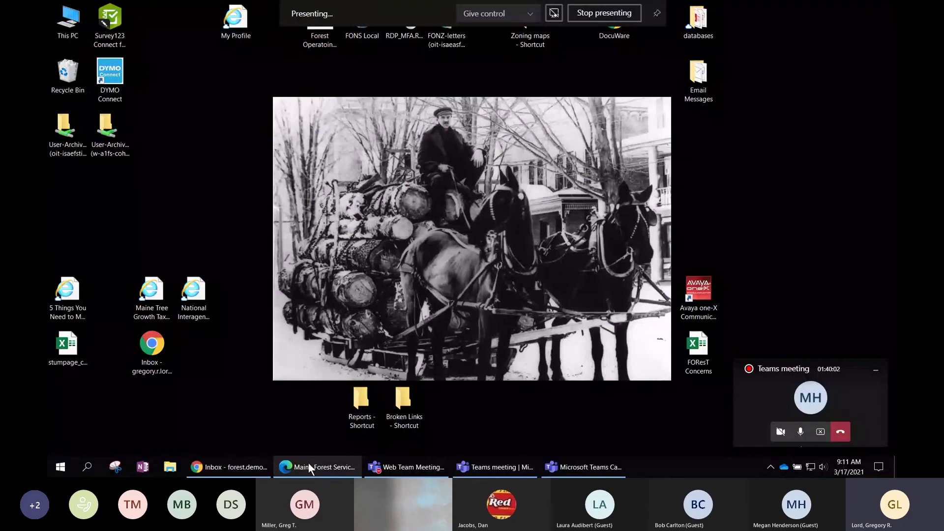
Bring the Edge window with the Maine Forest Service homepage into the shared screen.
{"action": "left_click", "coordinate": [309, 466]}
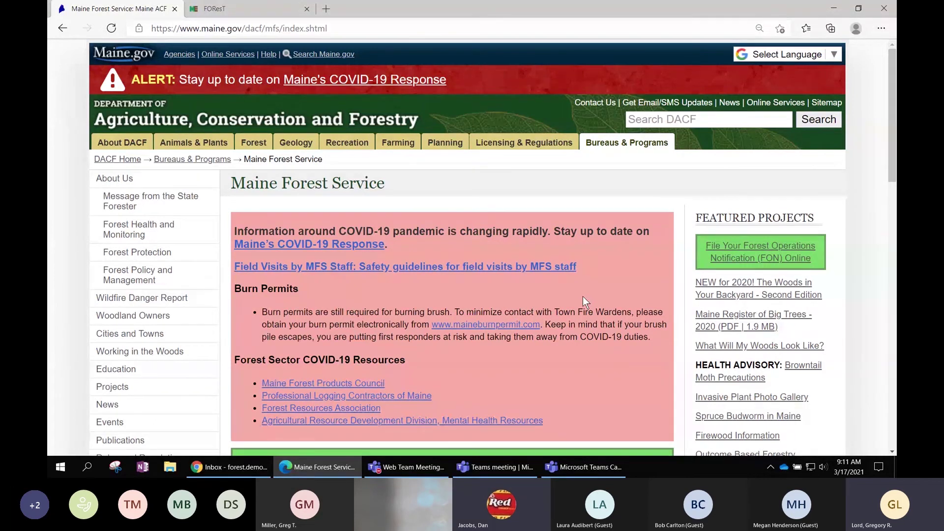
Scroll down the Maine Forest Service page to the FON online filing banner.
{"action": "scroll", "coordinate": [583, 296], "scroll_direction": "down", "scroll_amount": 1}
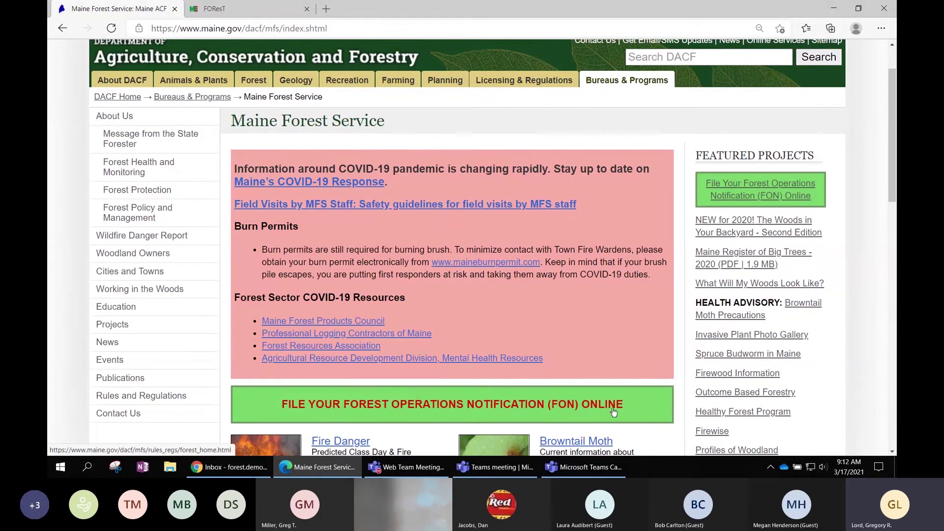
Open 'File Your Forest Operations Notification (FON) Online' and read down to the Video Resources.
{"action": "left_click", "coordinate": [747, 189]}
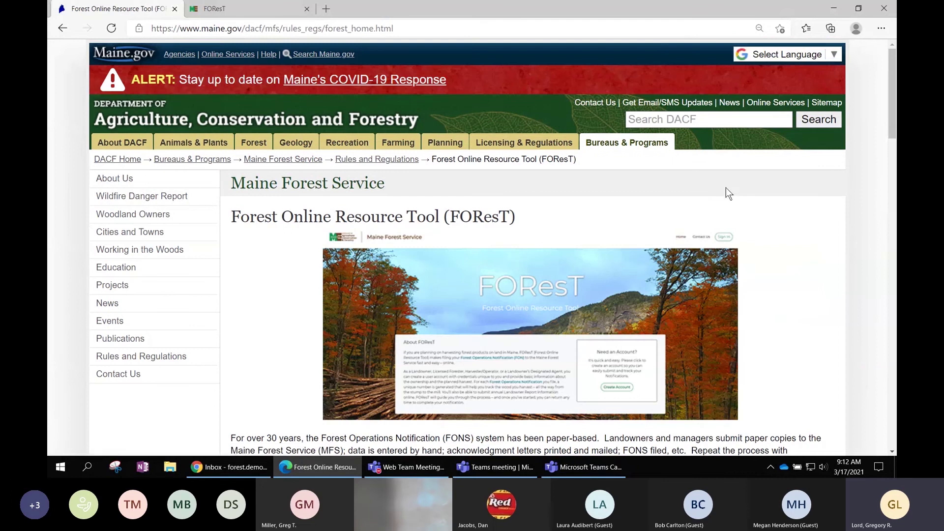
{"action": "scroll", "coordinate": [765, 218], "scroll_direction": "down", "scroll_amount": 3}
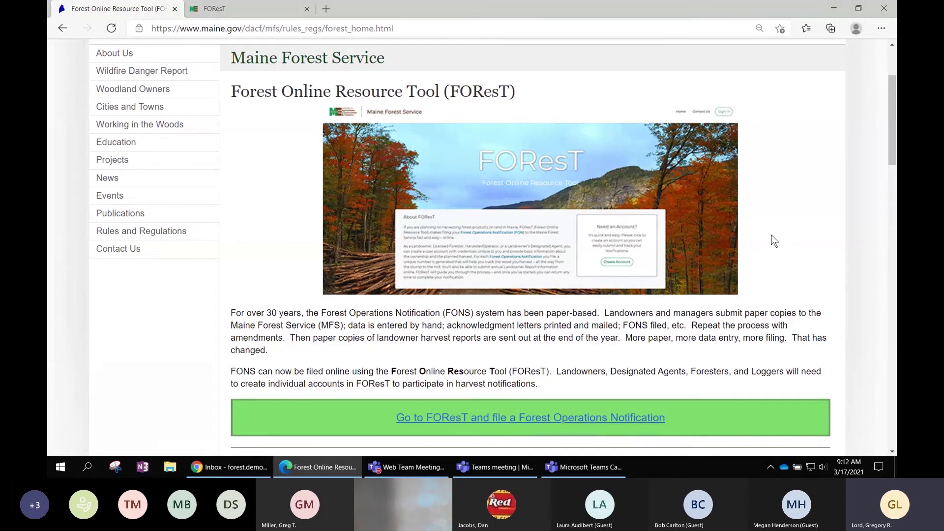
{"action": "scroll", "coordinate": [774, 241], "scroll_direction": "down", "scroll_amount": 1}
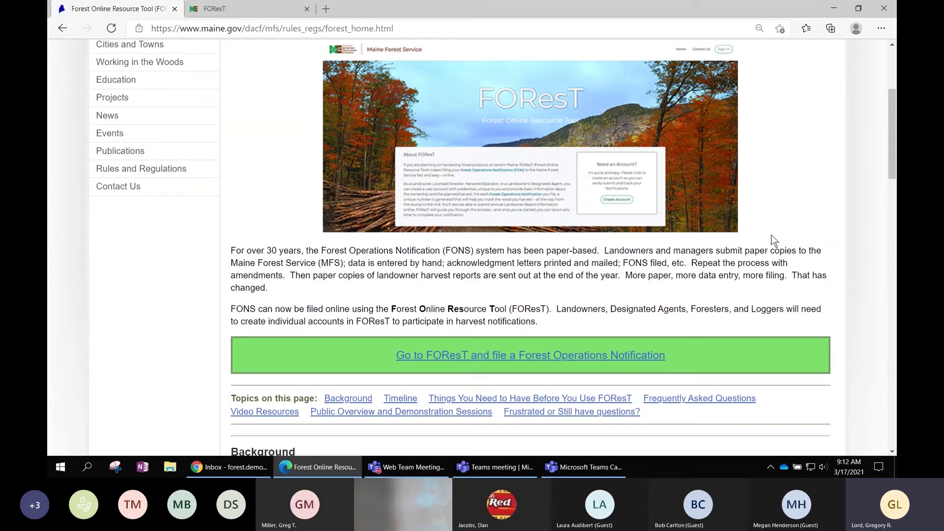
{"action": "scroll", "coordinate": [774, 241], "scroll_direction": "down", "scroll_amount": 1}
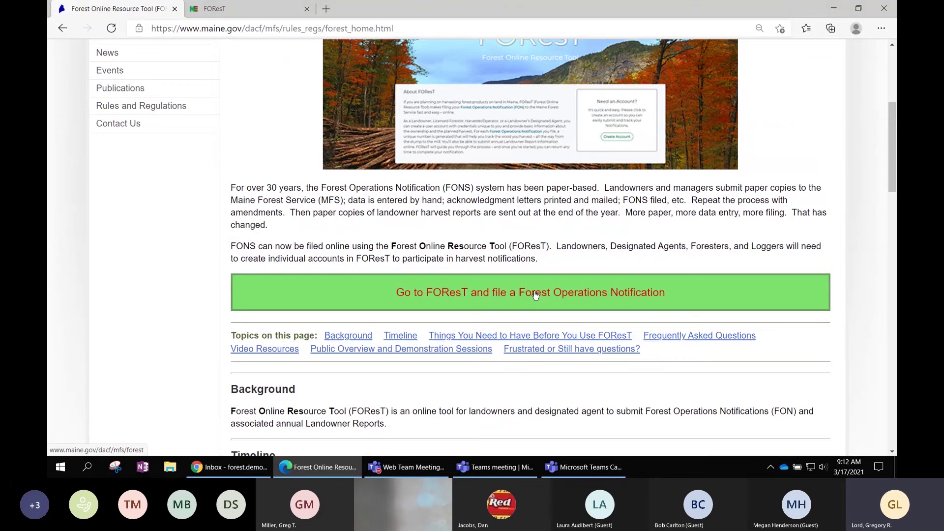
{"action": "scroll", "coordinate": [534, 292], "scroll_direction": "down", "scroll_amount": 1}
{"action": "scroll", "coordinate": [414, 314], "scroll_direction": "down", "scroll_amount": 1}
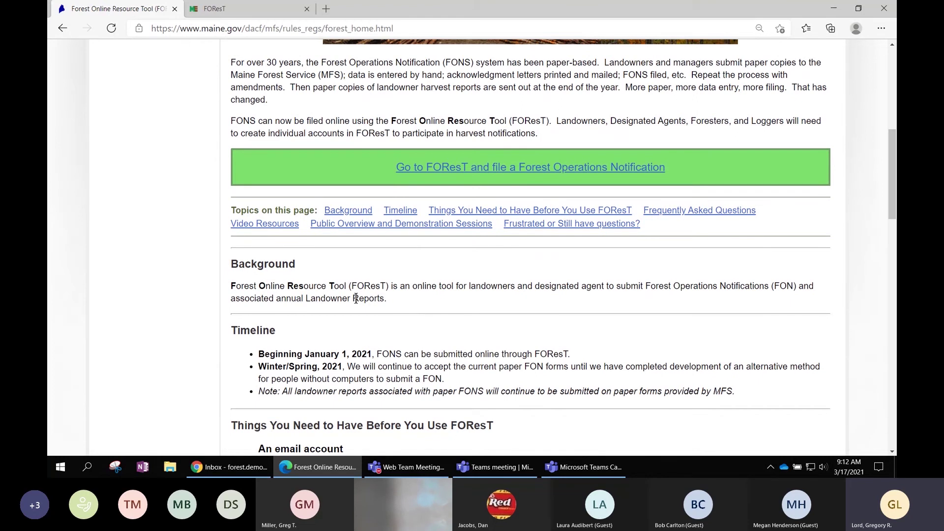
{"action": "scroll", "coordinate": [373, 314], "scroll_direction": "down", "scroll_amount": 2}
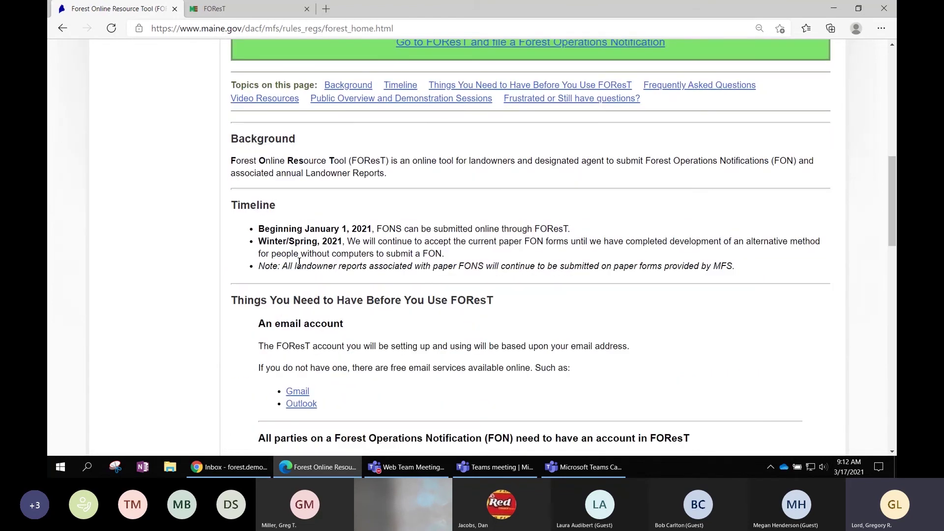
{"action": "scroll", "coordinate": [319, 261], "scroll_direction": "down", "scroll_amount": 1}
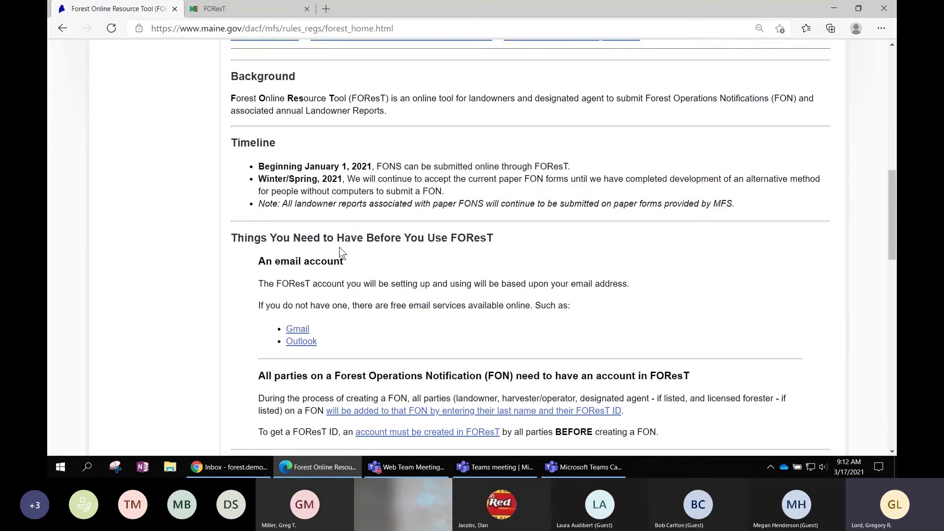
{"action": "scroll", "coordinate": [361, 264], "scroll_direction": "down", "scroll_amount": 1}
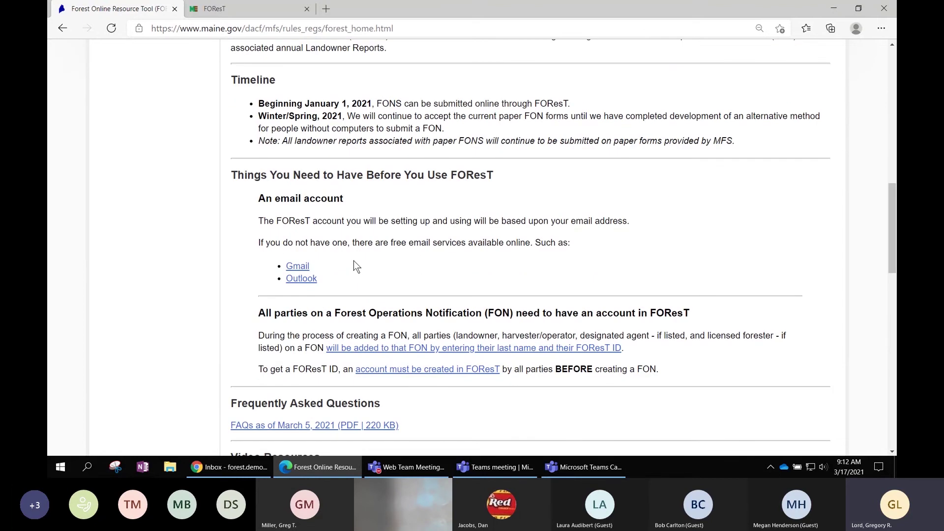
{"action": "scroll", "coordinate": [354, 271], "scroll_direction": "down", "scroll_amount": 1}
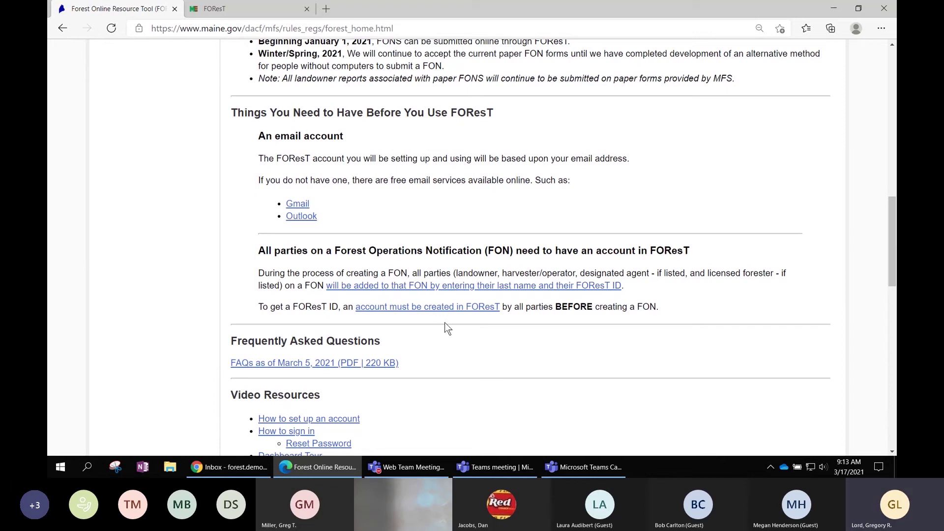
{"action": "scroll", "coordinate": [495, 331], "scroll_direction": "down", "scroll_amount": 1}
{"action": "scroll", "coordinate": [494, 330], "scroll_direction": "down", "scroll_amount": 2}
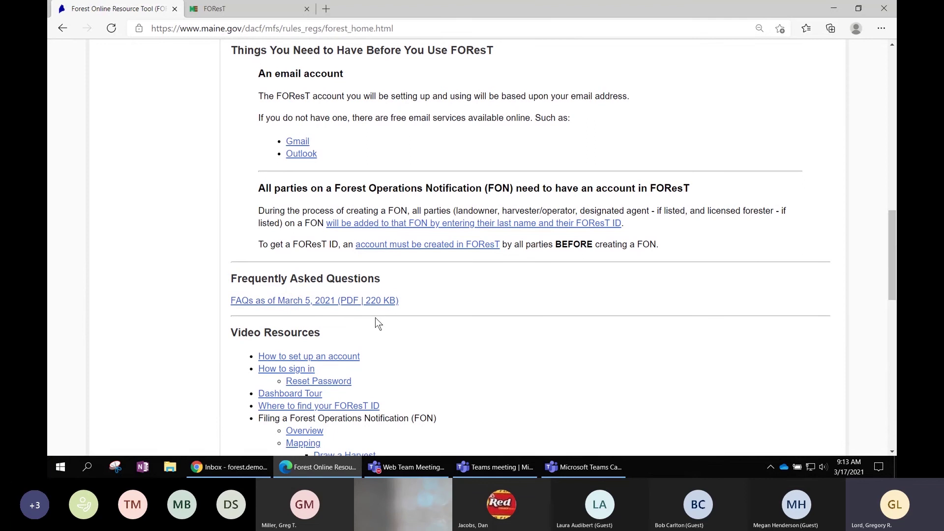
{"action": "scroll", "coordinate": [432, 323], "scroll_direction": "down", "scroll_amount": 3}
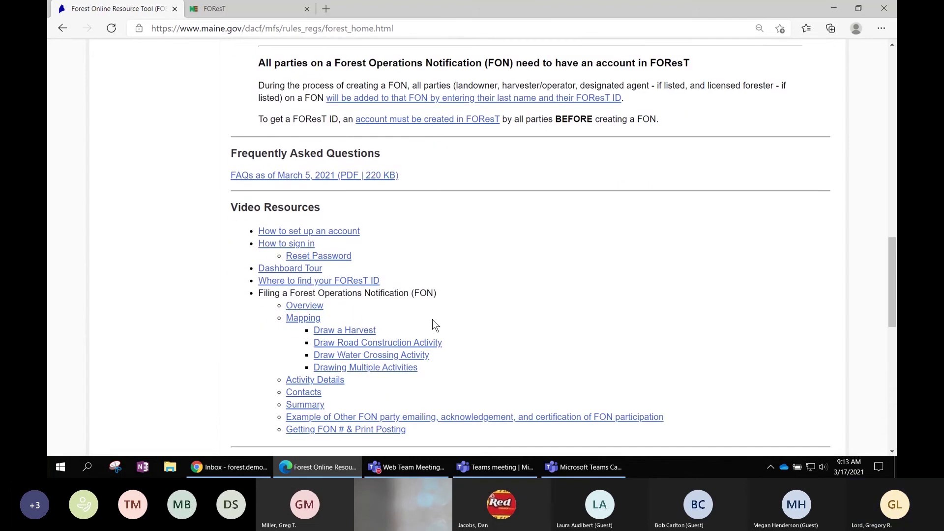
Scroll to the bottom of the FOResT page, then back up toward the header.
{"action": "scroll", "coordinate": [446, 254], "scroll_direction": "down", "scroll_amount": 2}
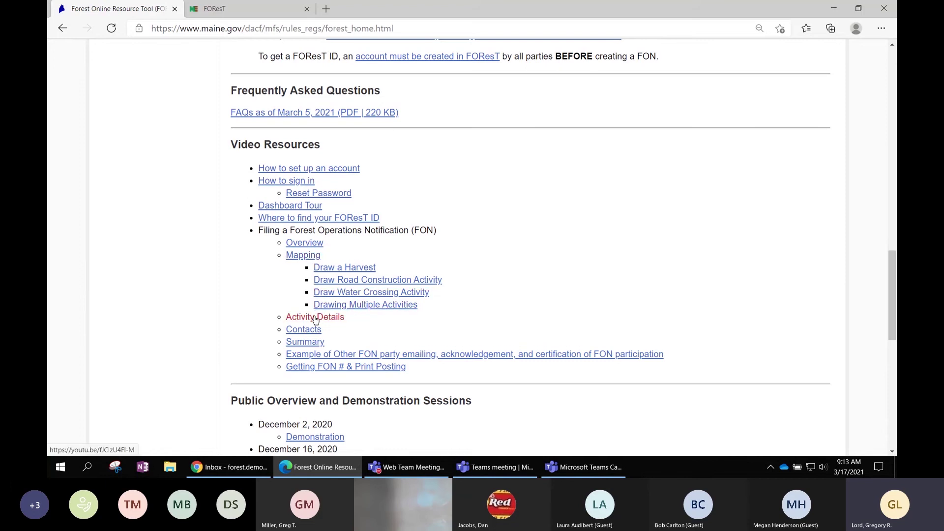
{"action": "scroll", "coordinate": [438, 344], "scroll_direction": "down", "scroll_amount": 4}
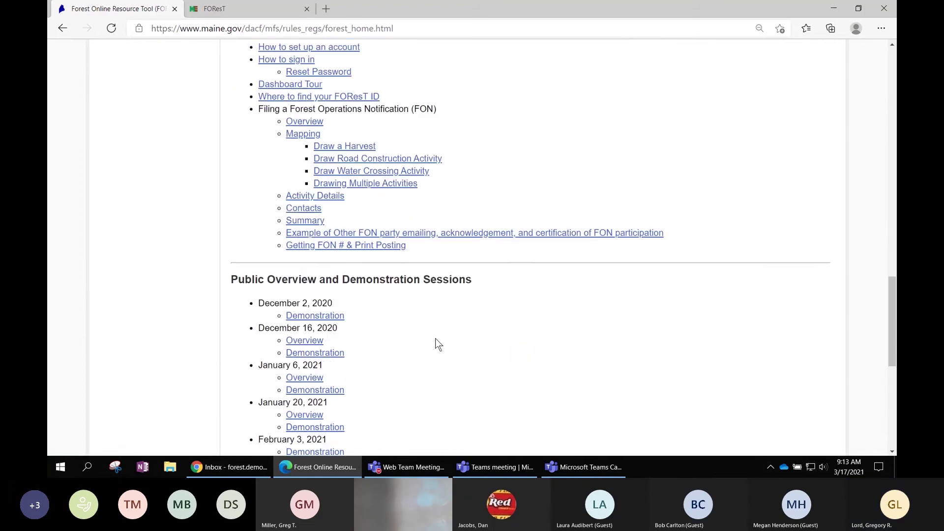
{"action": "scroll", "coordinate": [438, 344], "scroll_direction": "down", "scroll_amount": 1}
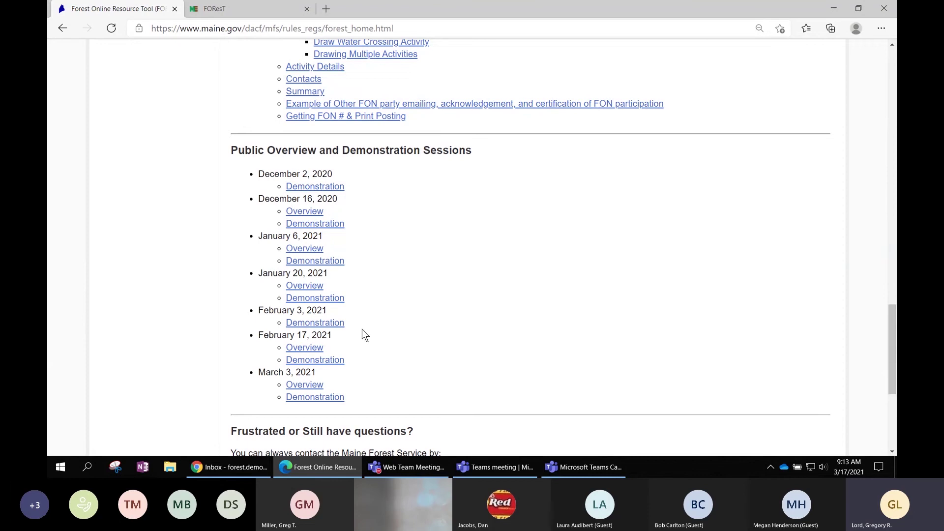
{"action": "scroll", "coordinate": [361, 329], "scroll_direction": "down", "scroll_amount": 2}
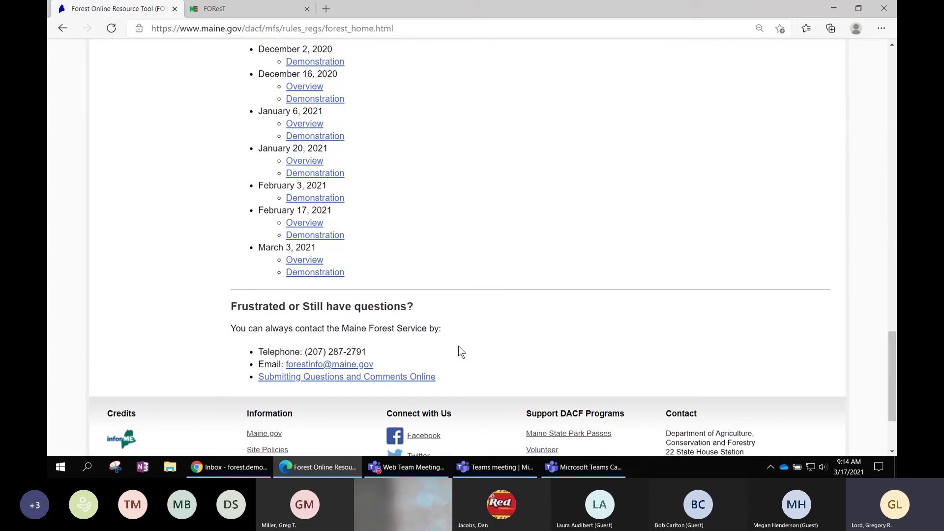
{"action": "scroll", "coordinate": [458, 350], "scroll_direction": "up", "scroll_amount": 9}
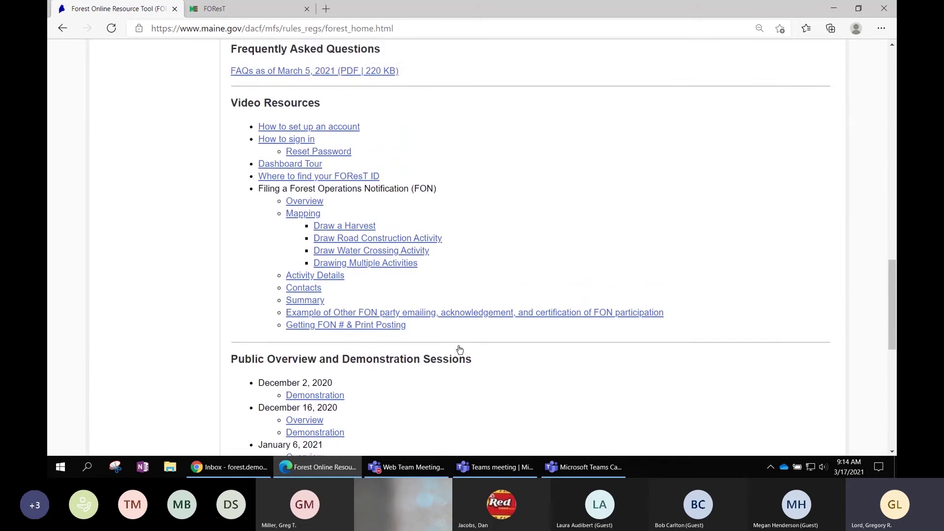
{"action": "scroll", "coordinate": [458, 346], "scroll_direction": "up", "scroll_amount": 10}
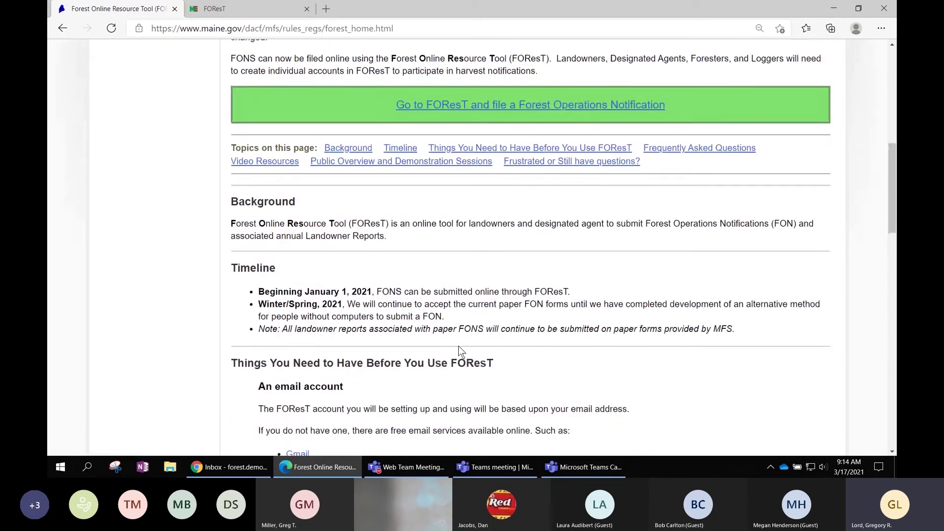
{"action": "scroll", "coordinate": [458, 346], "scroll_direction": "up", "scroll_amount": 6}
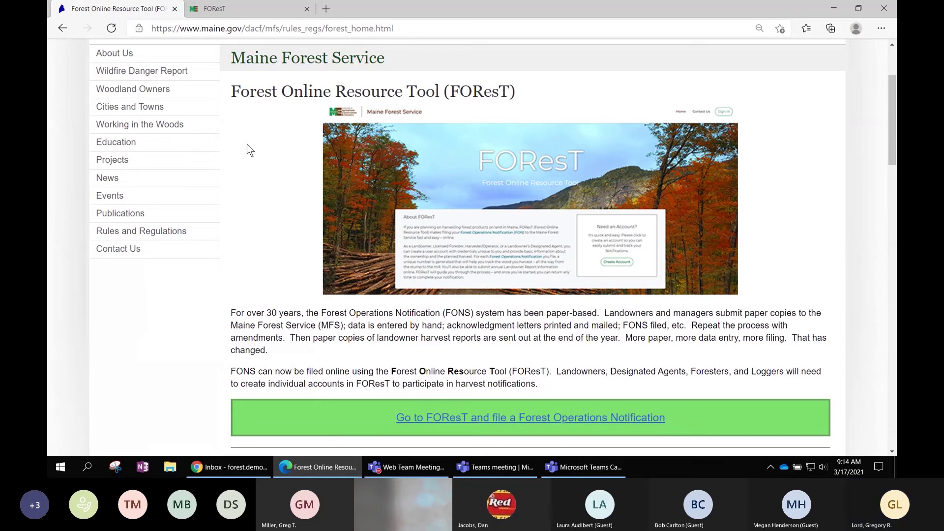
Close the Maine.gov tab and highlight 'TEST Environment' in the FOResT header.
{"action": "left_click", "coordinate": [174, 9]}
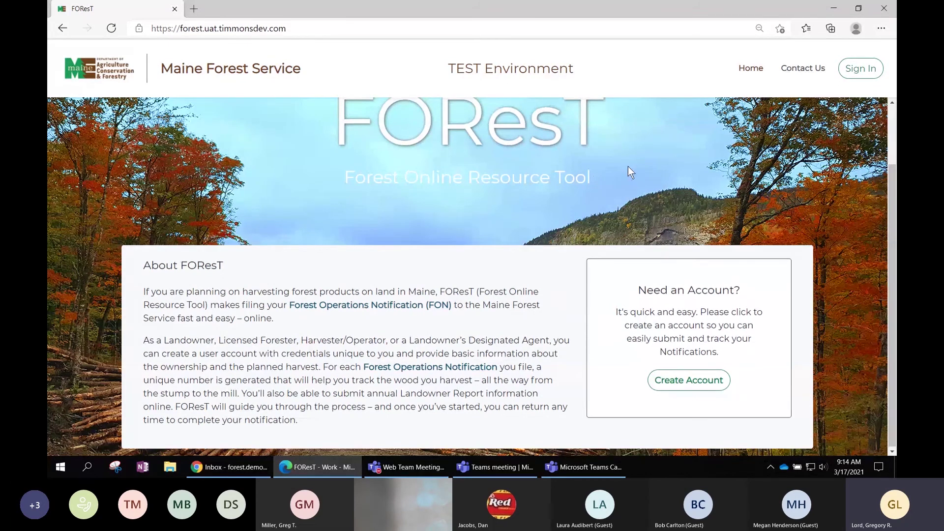
{"action": "scroll", "coordinate": [628, 166], "scroll_direction": "up", "scroll_amount": 2}
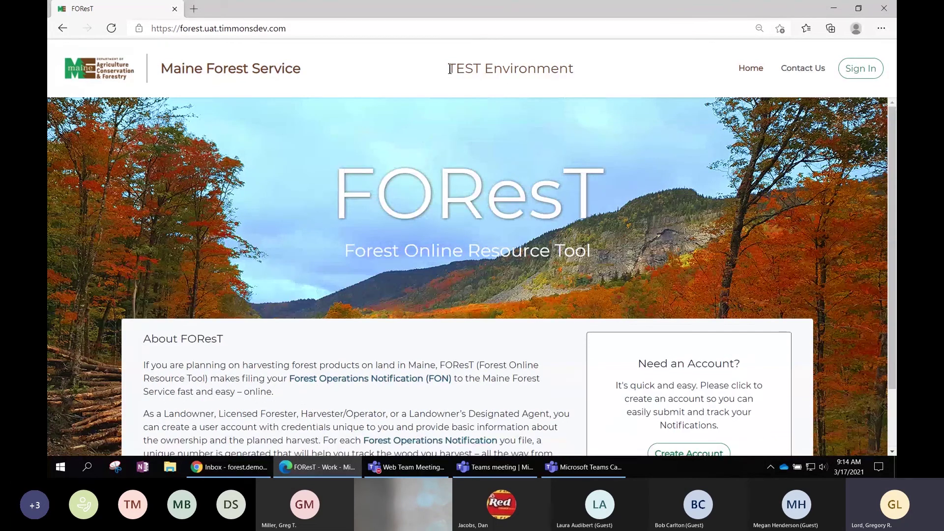
{"action": "left_click_drag", "start_coordinate": [449, 68], "coordinate": [574, 73]}
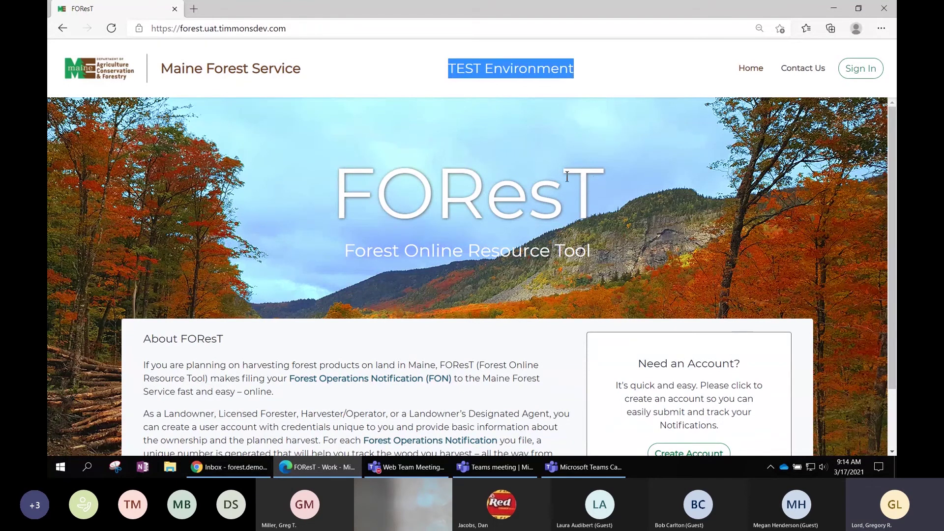
Open the Create Account form from the FOResT test-environment home page.
{"action": "scroll", "coordinate": [567, 176], "scroll_direction": "down", "scroll_amount": 1}
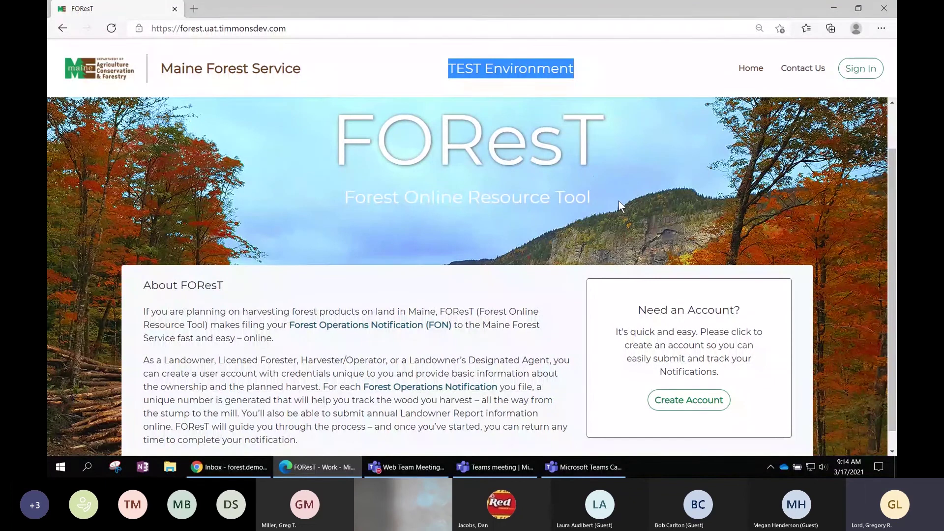
{"action": "scroll", "coordinate": [619, 200], "scroll_direction": "up", "scroll_amount": 1}
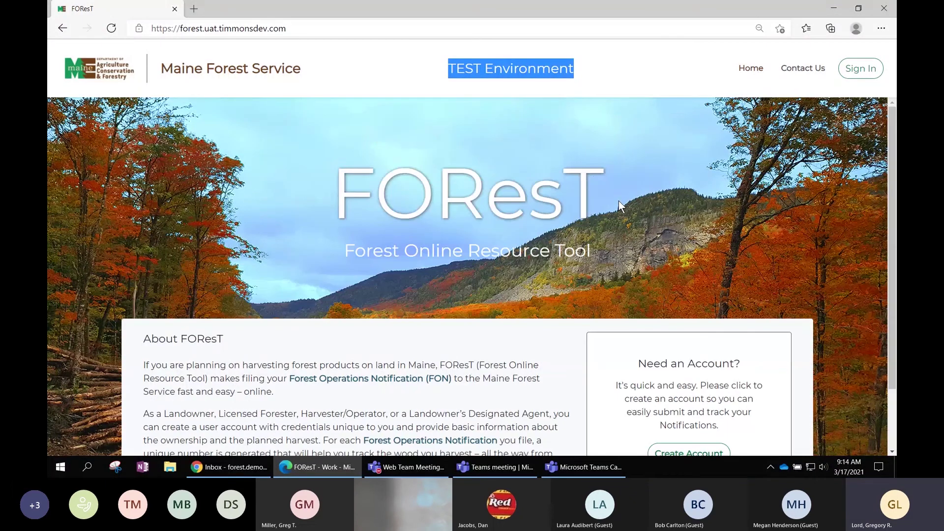
{"action": "scroll", "coordinate": [619, 200], "scroll_direction": "down", "scroll_amount": 1}
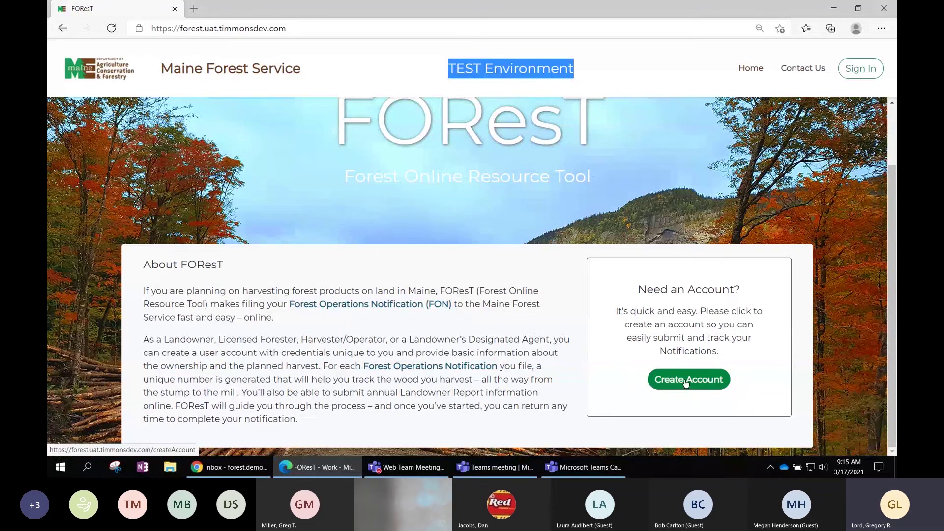
{"action": "scroll", "coordinate": [693, 246], "scroll_direction": "up", "scroll_amount": 1}
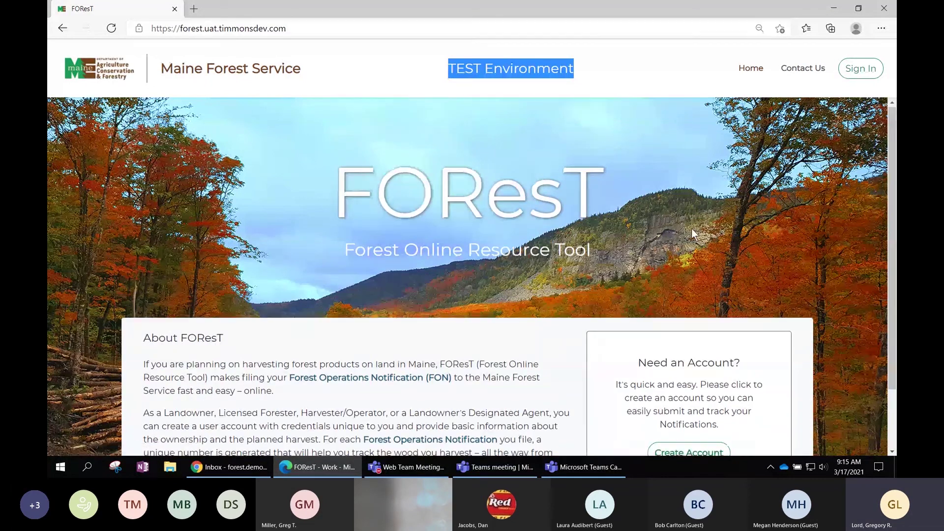
{"action": "scroll", "coordinate": [690, 231], "scroll_direction": "down", "scroll_amount": 1}
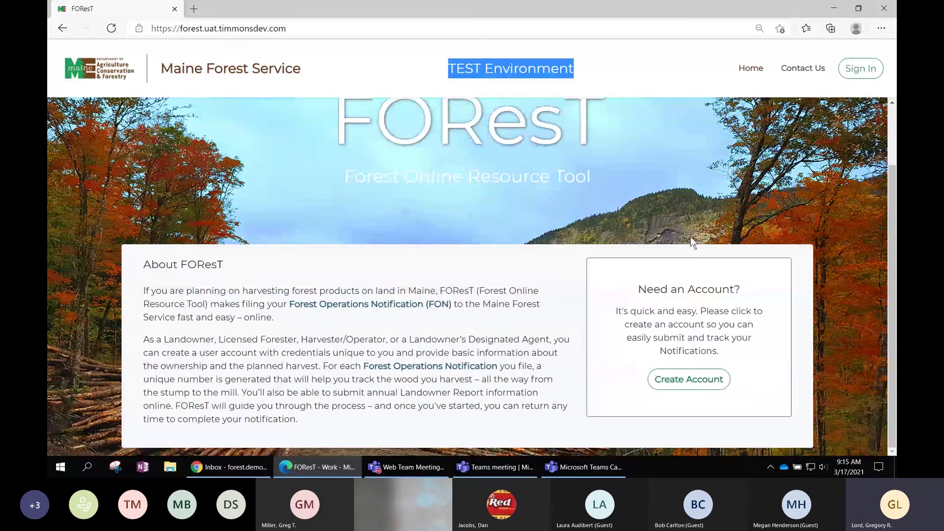
{"action": "left_click", "coordinate": [689, 381]}
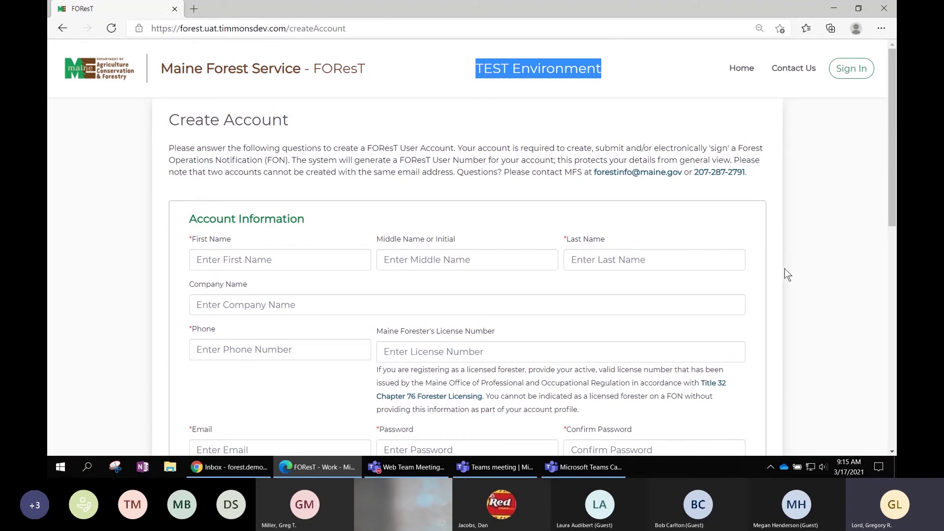
Review the Create Account form down to the address sections, then focus First Name.
{"action": "scroll", "coordinate": [787, 274], "scroll_direction": "down", "scroll_amount": 1}
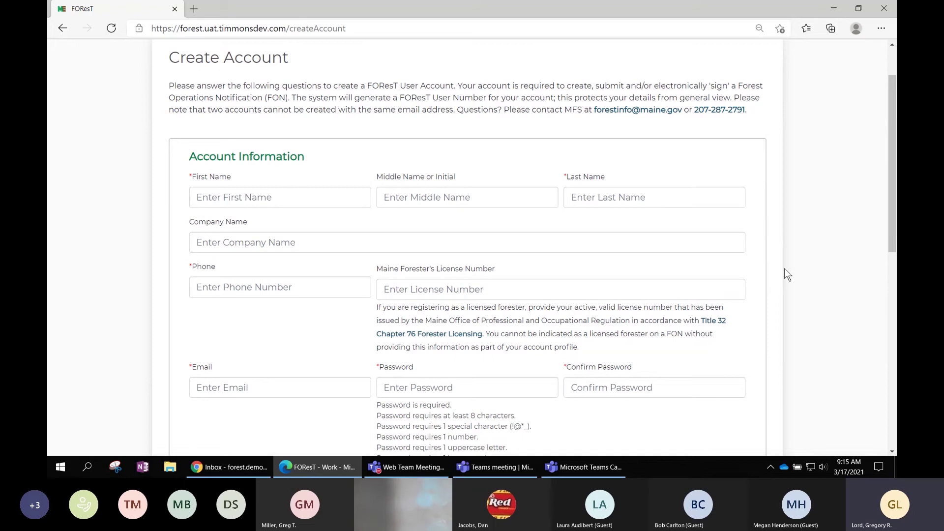
{"action": "scroll", "coordinate": [787, 273], "scroll_direction": "down", "scroll_amount": 1}
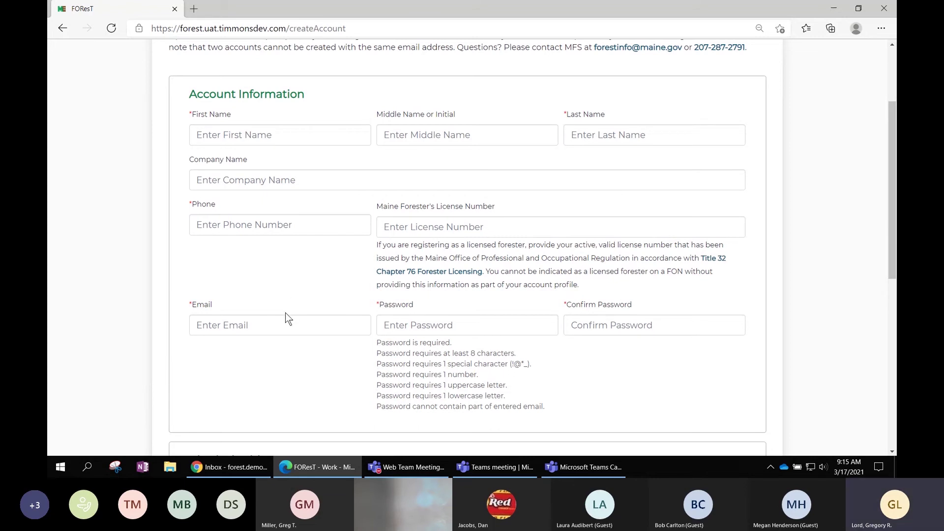
{"action": "scroll", "coordinate": [283, 318], "scroll_direction": "down", "scroll_amount": 1}
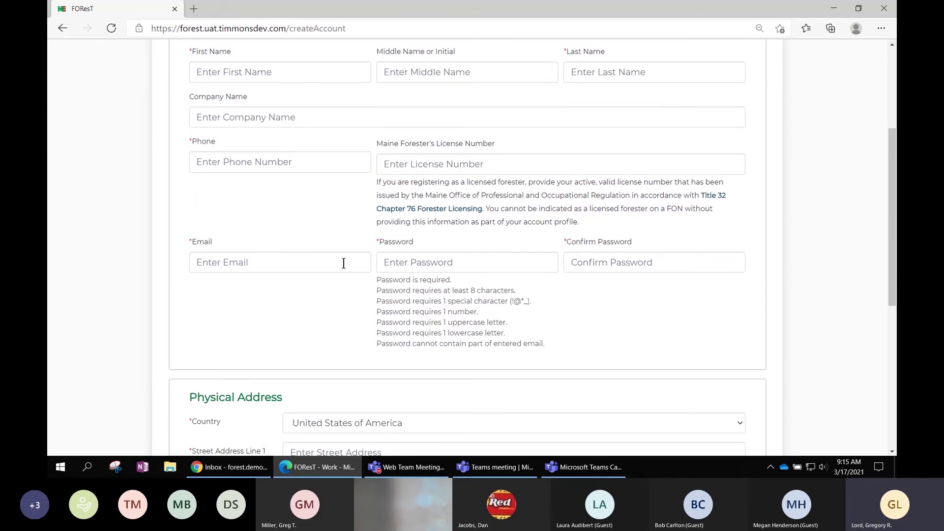
{"action": "scroll", "coordinate": [653, 299], "scroll_direction": "down", "scroll_amount": 1}
{"action": "scroll", "coordinate": [808, 298], "scroll_direction": "down", "scroll_amount": 1}
{"action": "scroll", "coordinate": [809, 299], "scroll_direction": "down", "scroll_amount": 3}
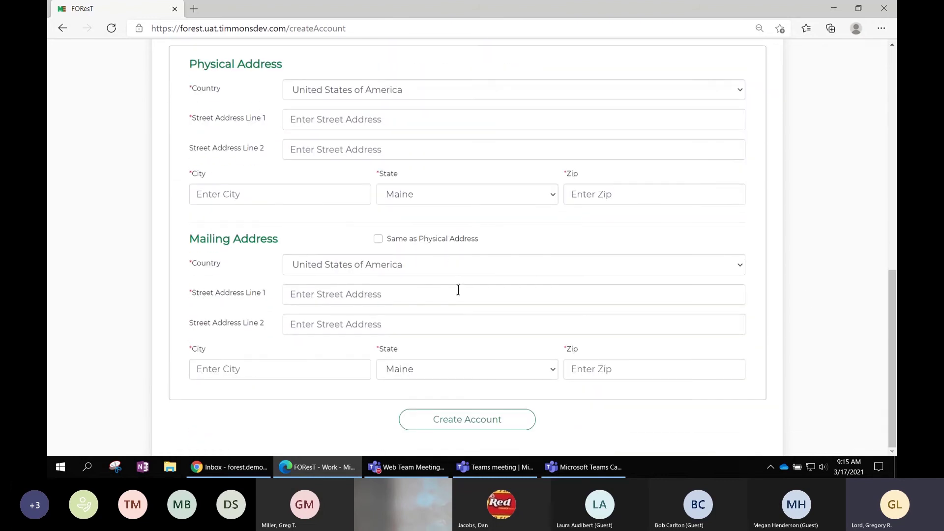
{"action": "scroll", "coordinate": [804, 281], "scroll_direction": "up", "scroll_amount": 1}
{"action": "scroll", "coordinate": [803, 275], "scroll_direction": "up", "scroll_amount": 6}
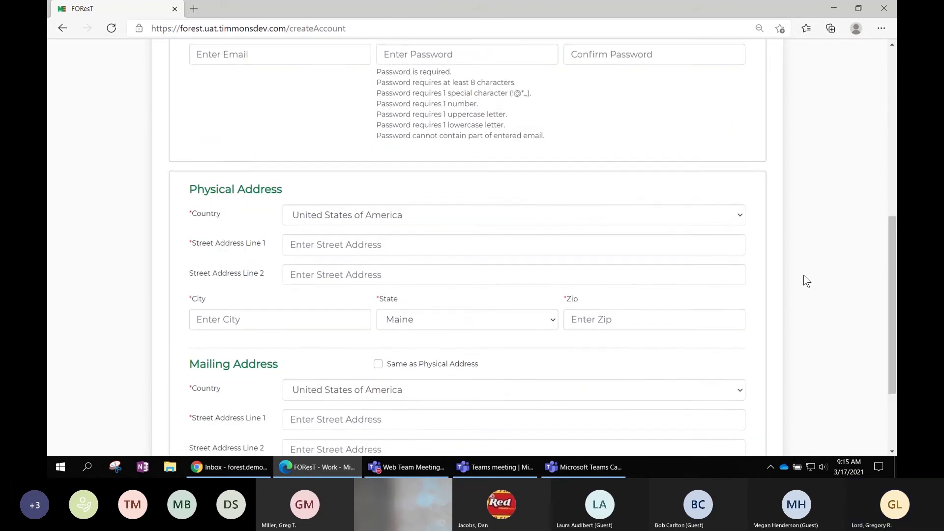
{"action": "scroll", "coordinate": [803, 275], "scroll_direction": "up", "scroll_amount": 1}
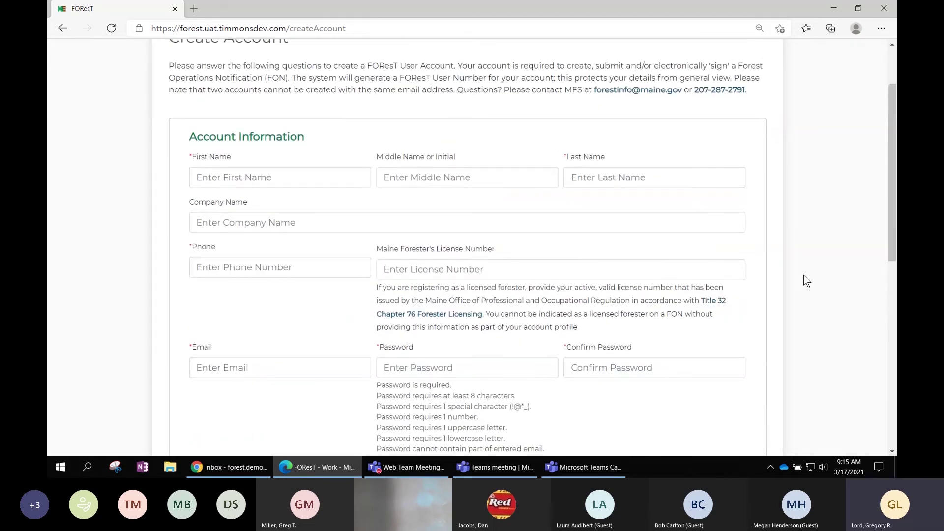
{"action": "left_click", "coordinate": [329, 175]}
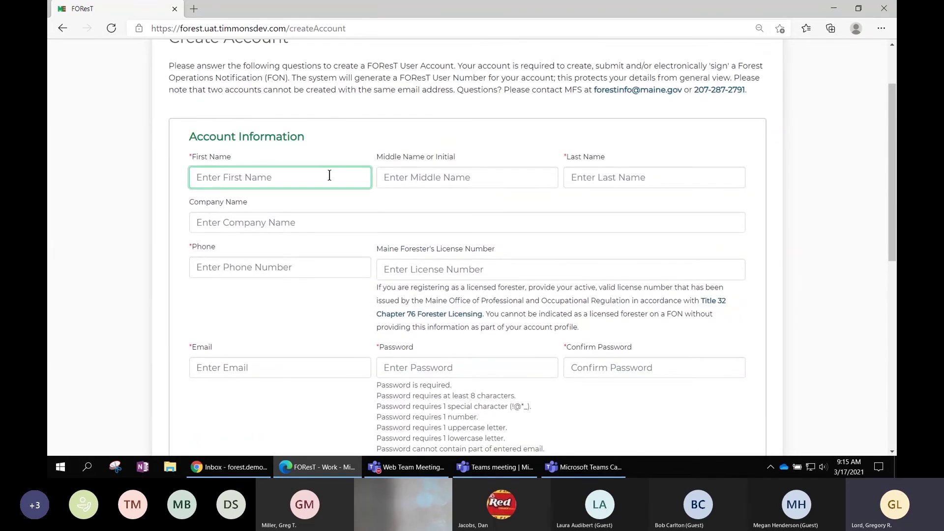
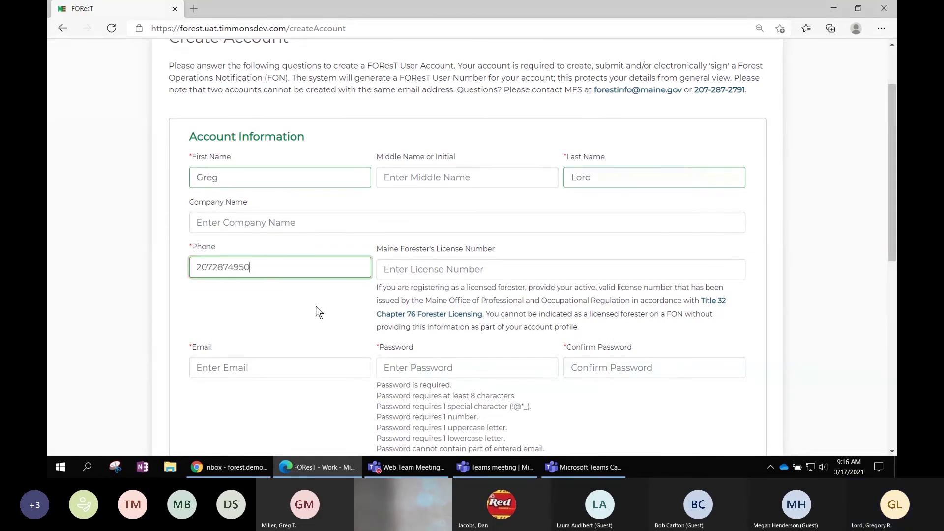
Finish typing the 10-digit phone number and move to the forester license field.
{"action": "key", "text": "Tab"}
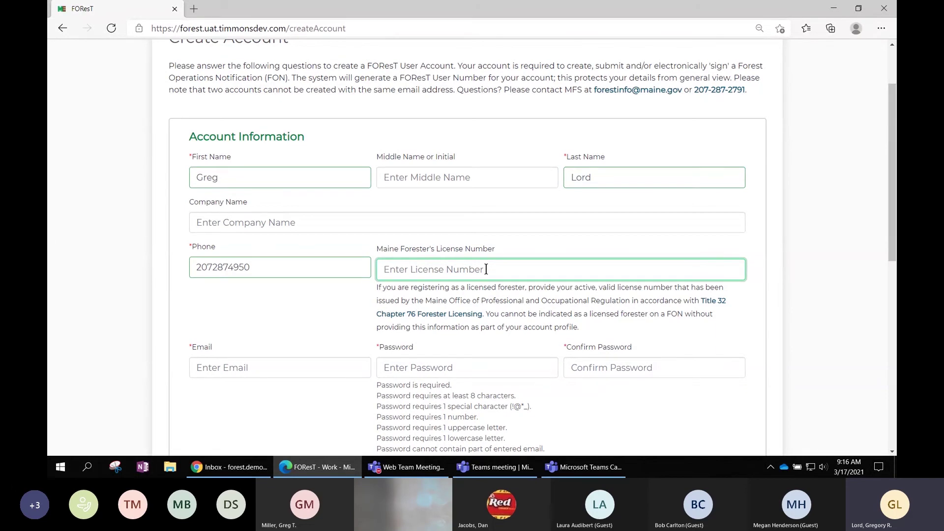
{"action": "type", "text": "l"}
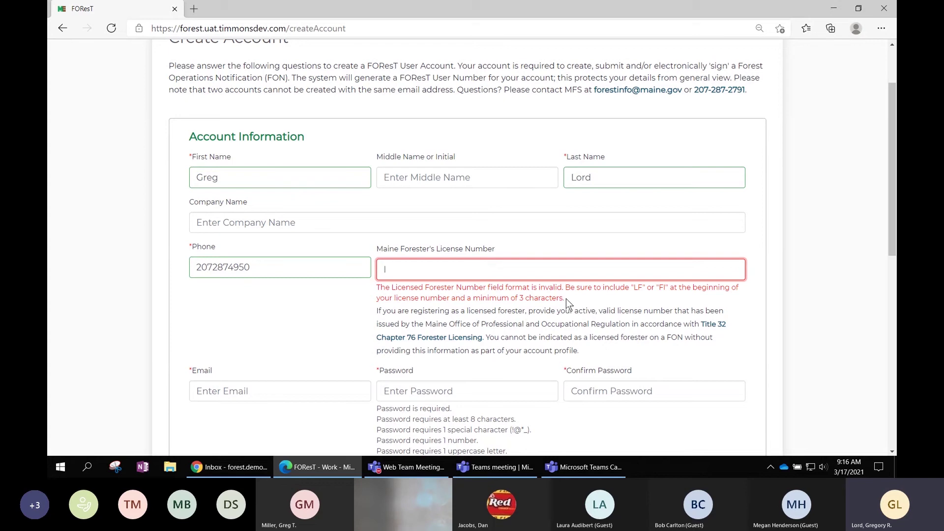
{"action": "left_click_drag", "start_coordinate": [565, 299], "coordinate": [375, 288]}
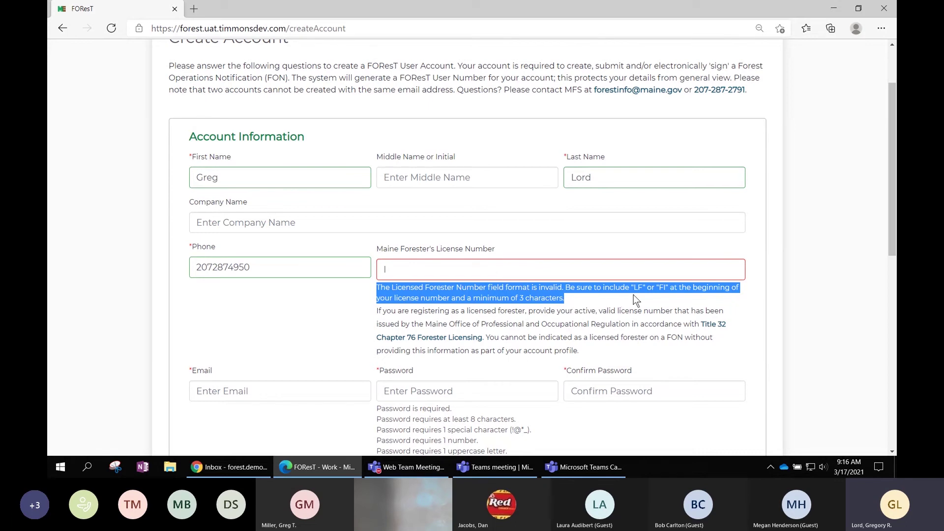
{"action": "left_click", "coordinate": [390, 270]}
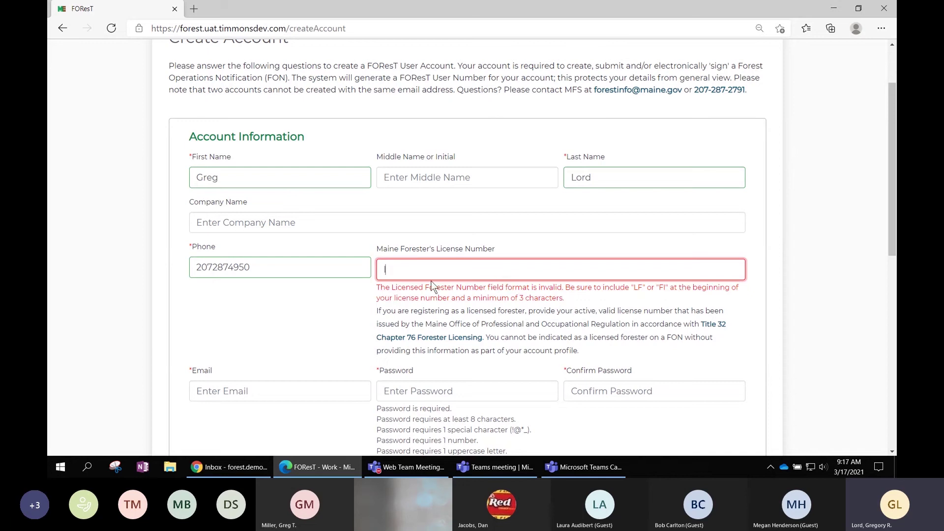
{"action": "type", "text": "LF"}
{"action": "key", "text": "BackSpace"}
{"action": "key", "text": "BackSpace"}
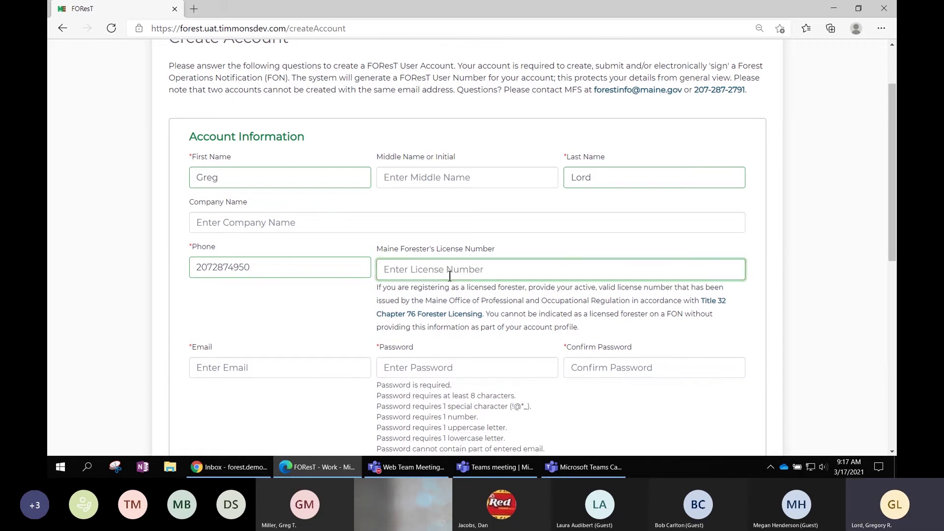
Enter the account's Gmail address in the Email field, inserting a missed letter along the way.
{"action": "left_click", "coordinate": [298, 371]}
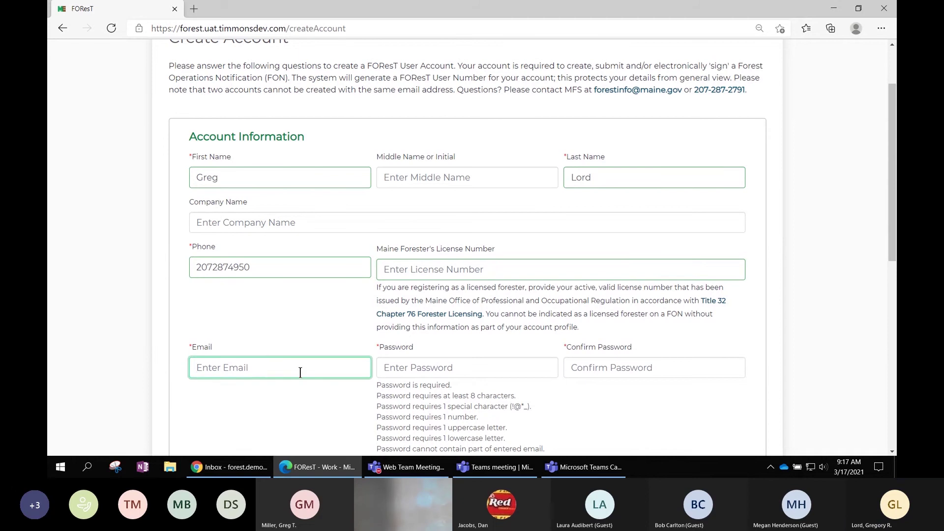
{"action": "scroll", "coordinate": [300, 372], "scroll_direction": "down", "scroll_amount": 1}
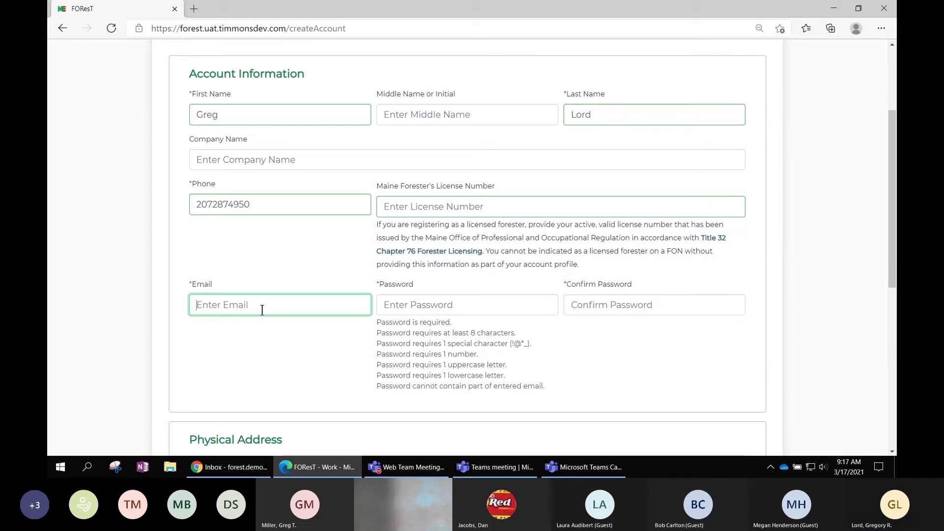
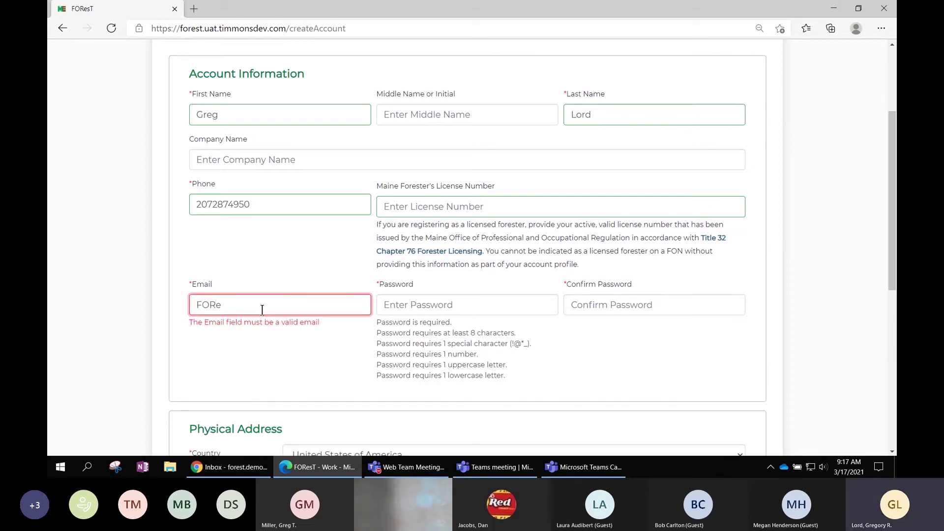
{"action": "key", "text": "Left"}
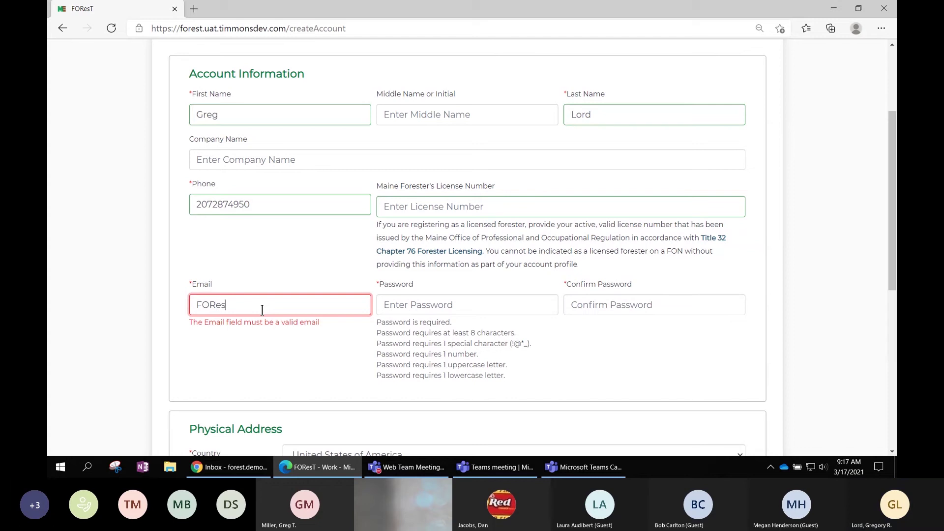
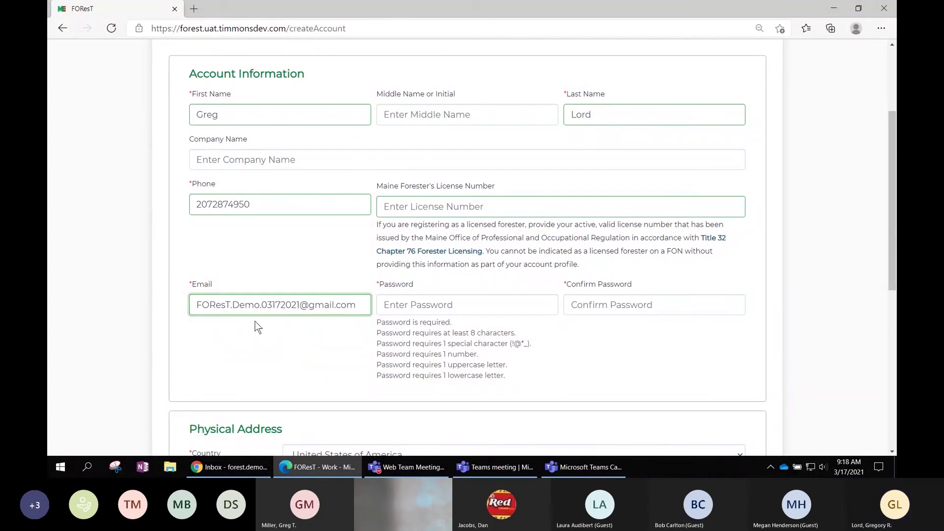
{"action": "left_click", "coordinate": [398, 304]}
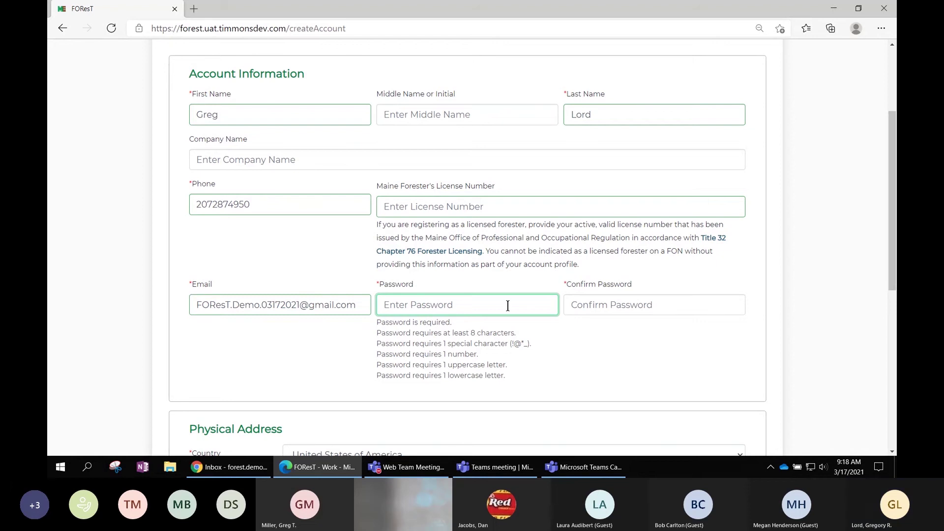
Type the account password and repeat it in Confirm Password until both match.
{"action": "type", "text": "••"}
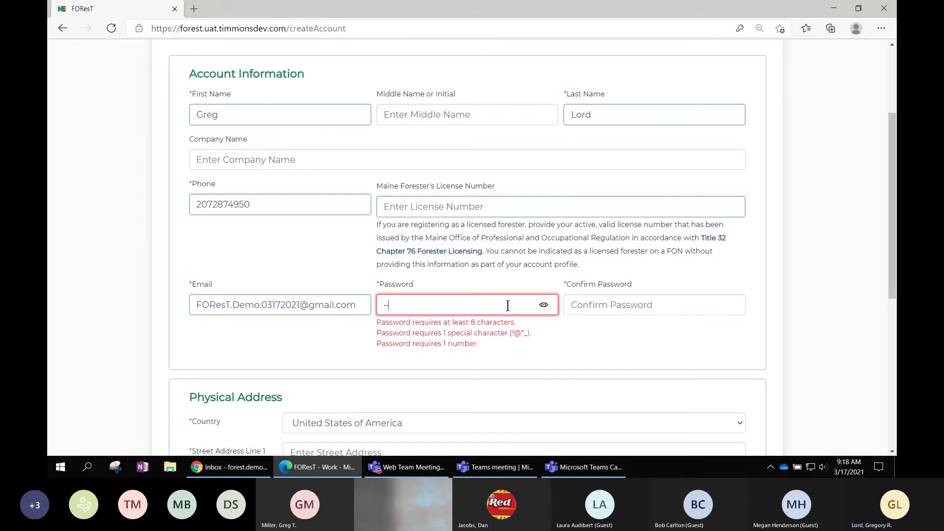
{"action": "type", "text": "•••"}
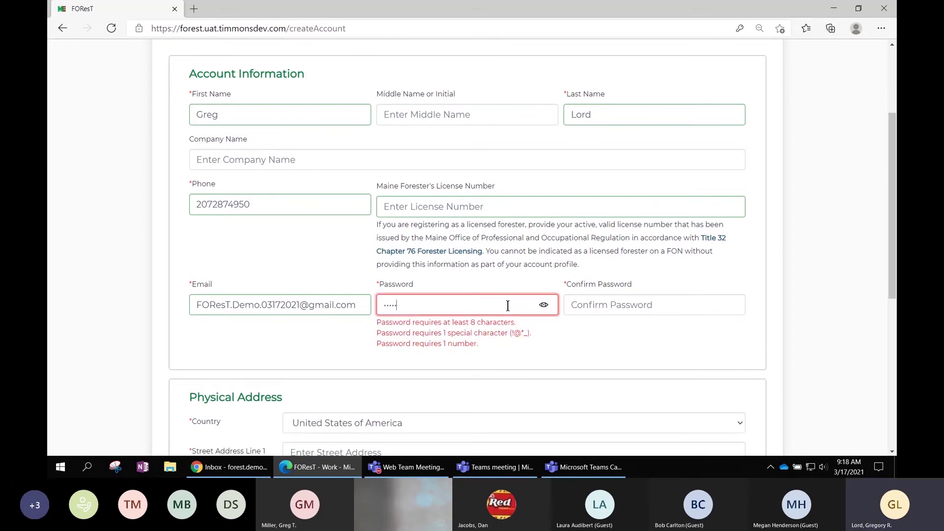
{"action": "type", "text": "•••"}
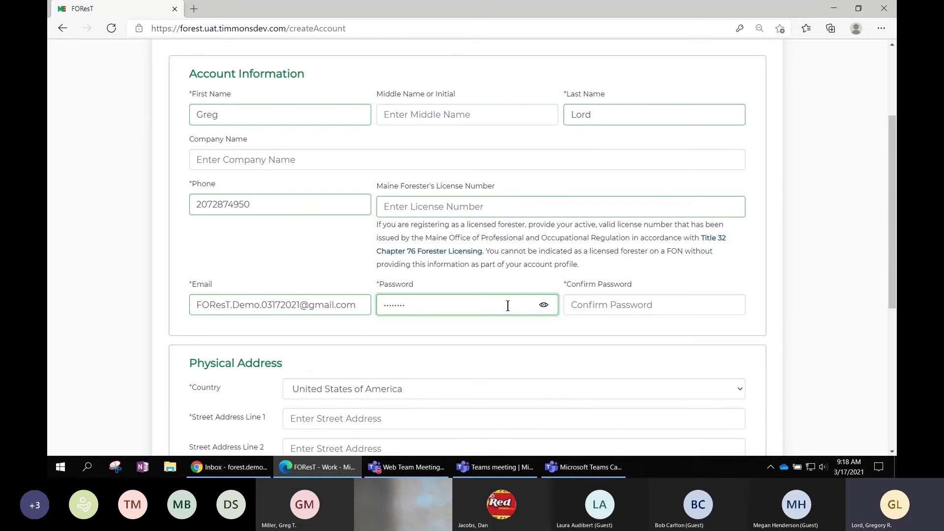
{"action": "left_click", "coordinate": [585, 308]}
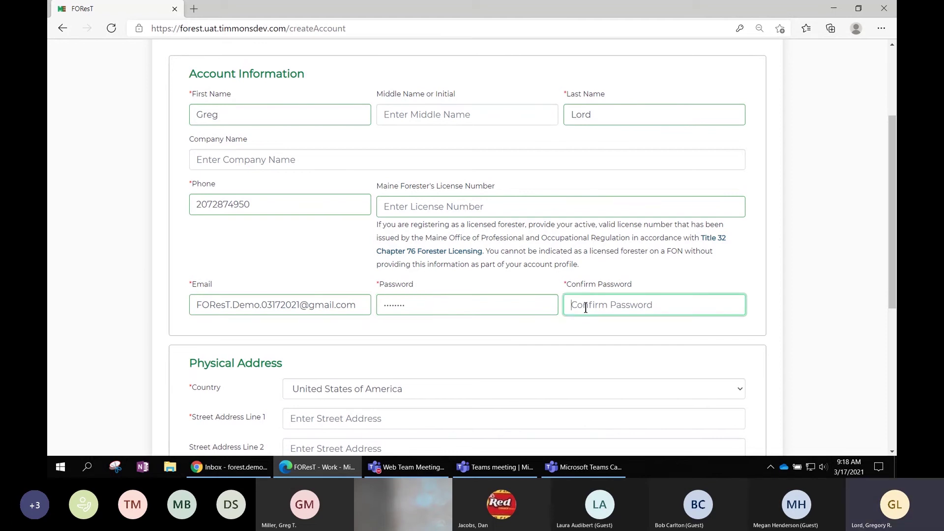
{"action": "type", "text": "••••"}
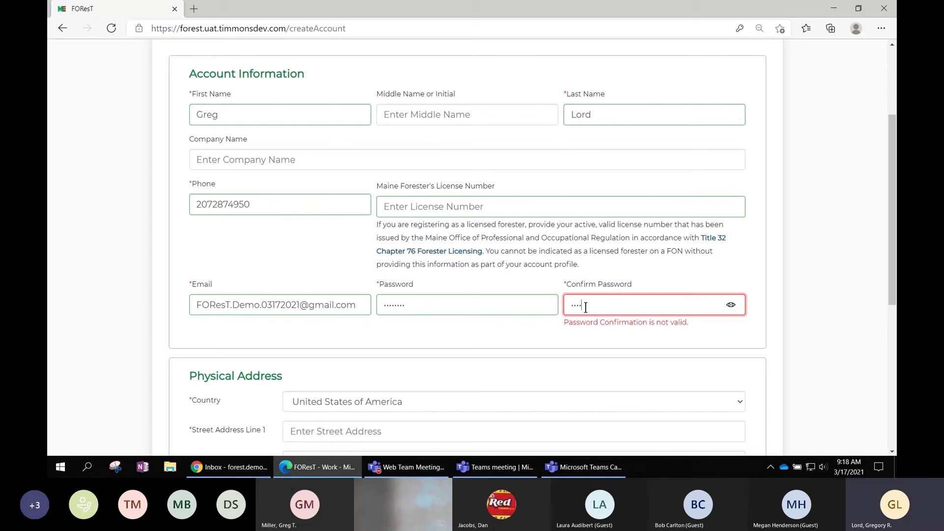
{"action": "type", "text": "•"}
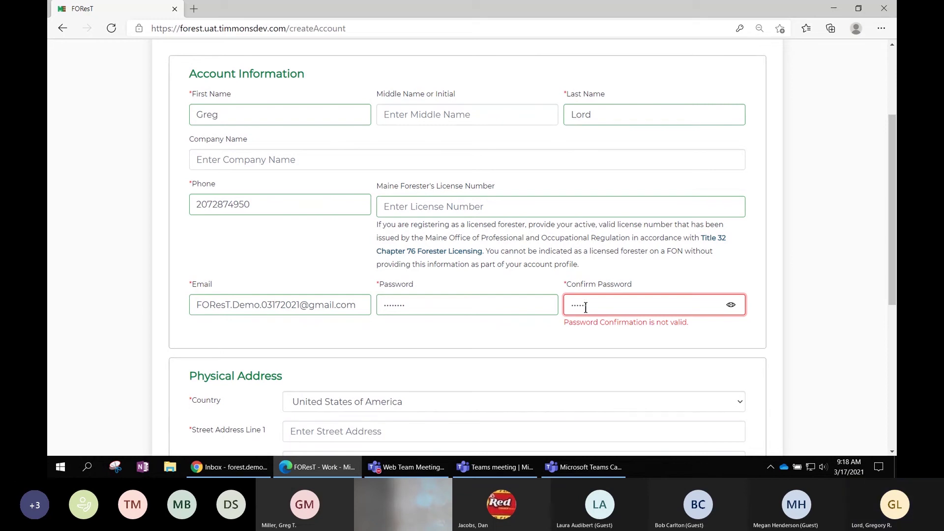
{"action": "type", "text": "•••"}
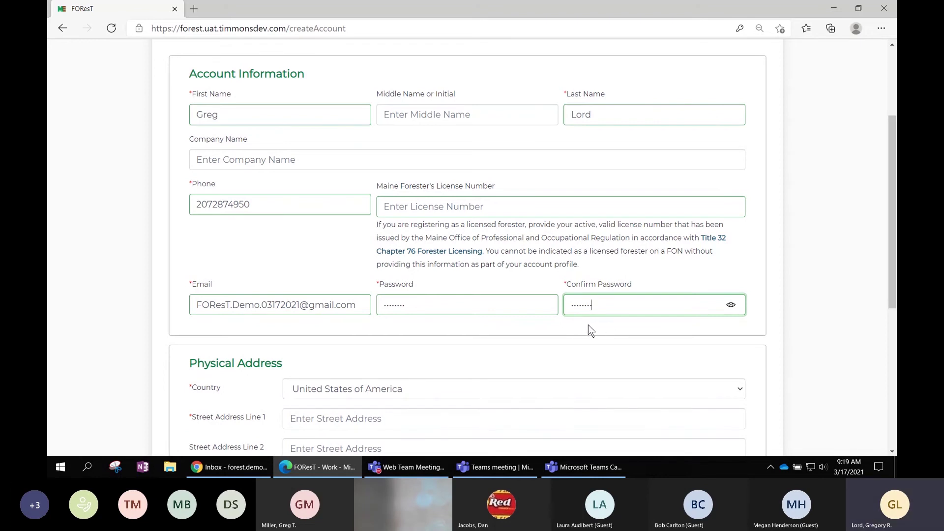
{"action": "scroll", "coordinate": [530, 375], "scroll_direction": "down", "scroll_amount": 2}
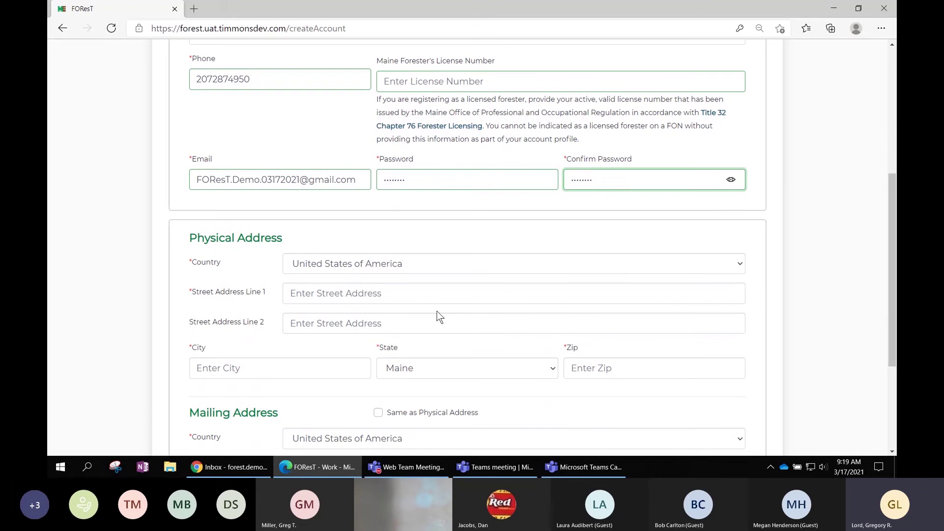
Enter the physical address 123 Road, city Augusta, zip code 04330.
{"action": "left_click", "coordinate": [424, 293]}
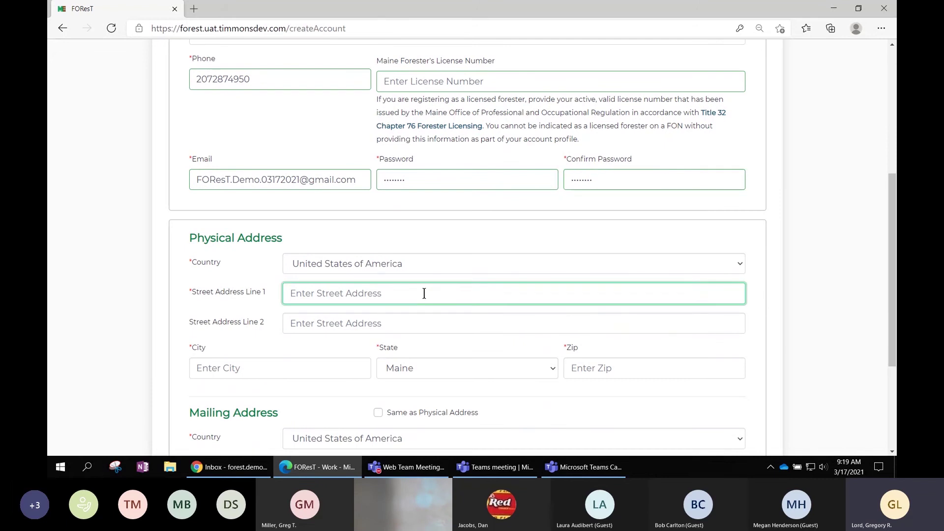
{"action": "type", "text": "123"}
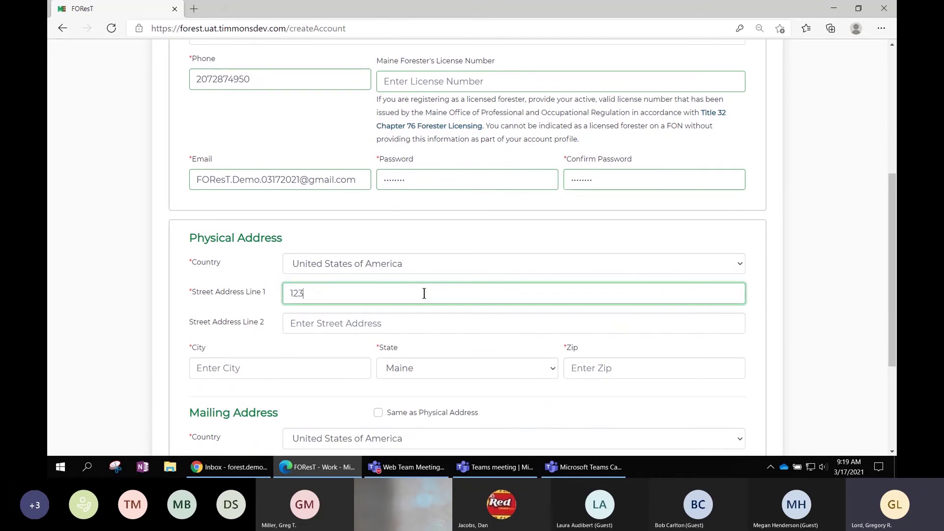
{"action": "type", "text": " Road"}
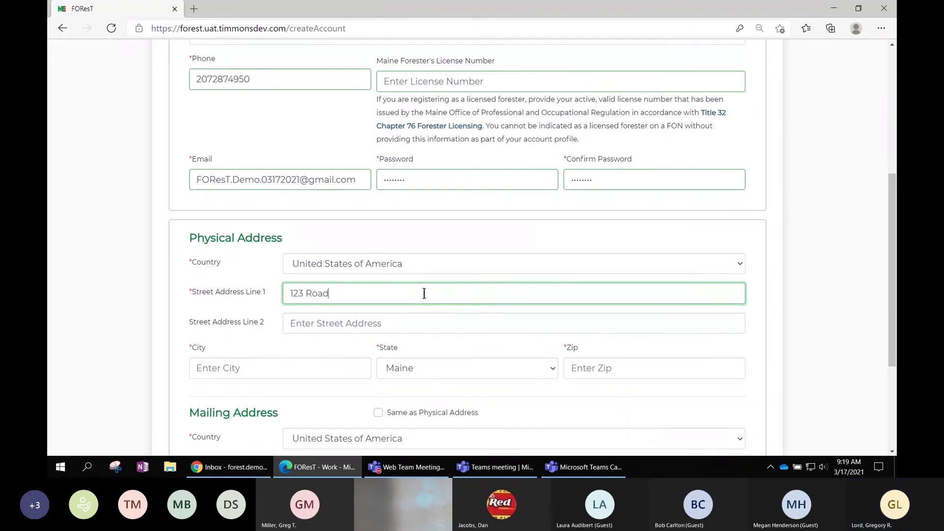
{"action": "key", "text": "Tab"}
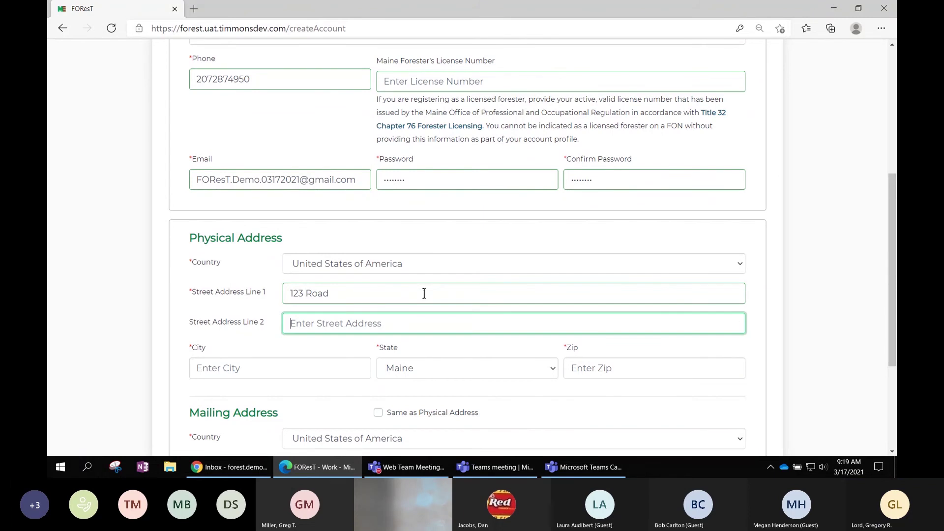
{"action": "key", "text": "Tab"}
{"action": "type", "text": "Aug"}
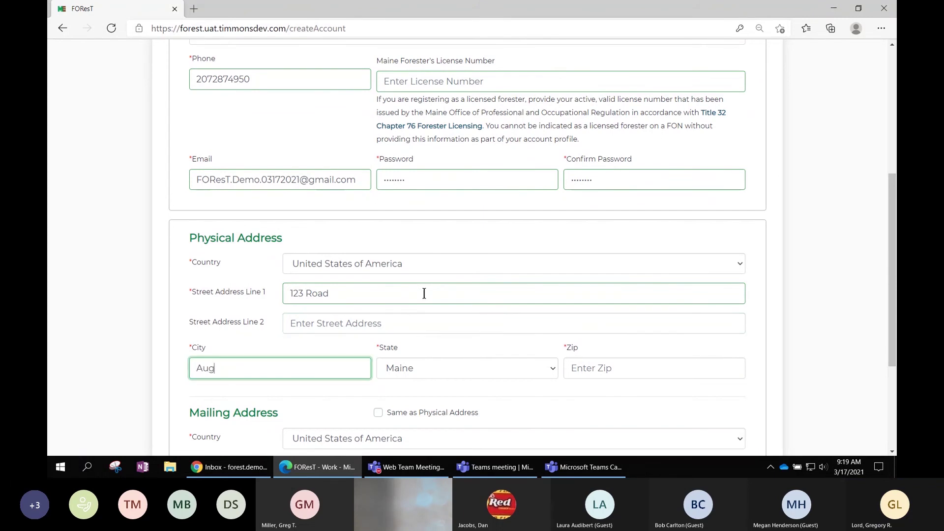
{"action": "type", "text": "usta"}
{"action": "key", "text": "Tab"}
{"action": "key", "text": "Tab"}
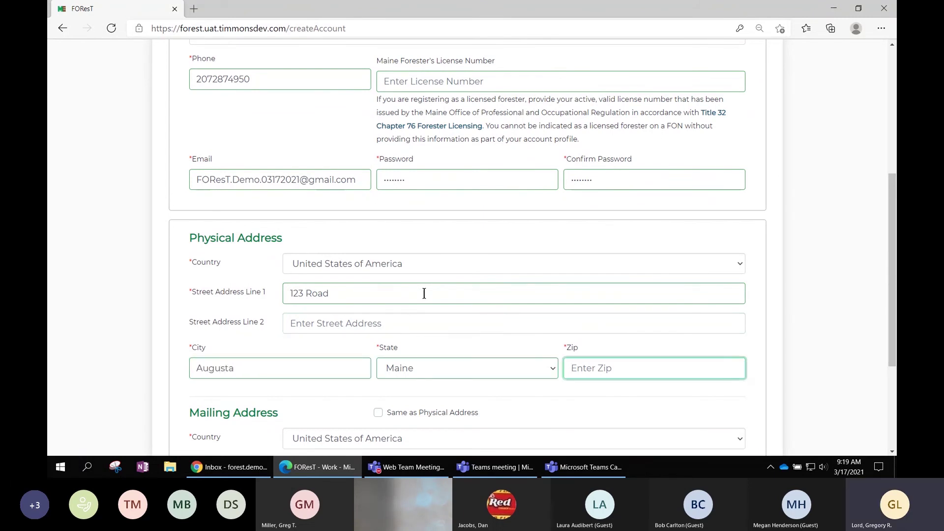
{"action": "type", "text": "04330"}
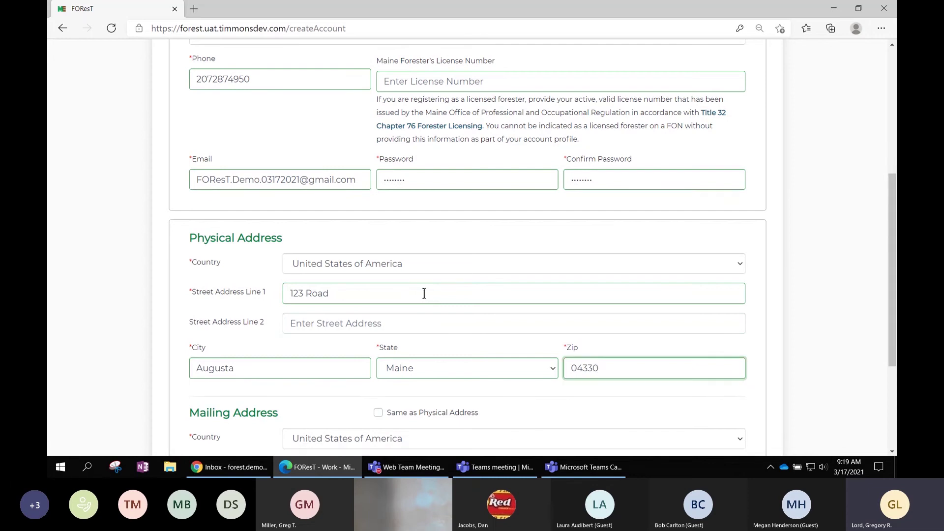
{"action": "scroll", "coordinate": [465, 320], "scroll_direction": "down", "scroll_amount": 4}
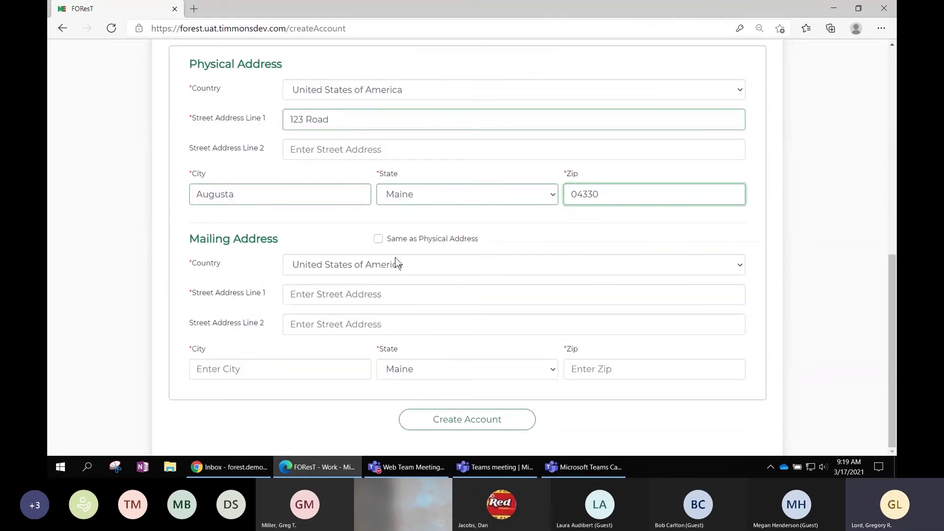
Set the mailing address to Same as Physical Address.
{"action": "left_click", "coordinate": [378, 238]}
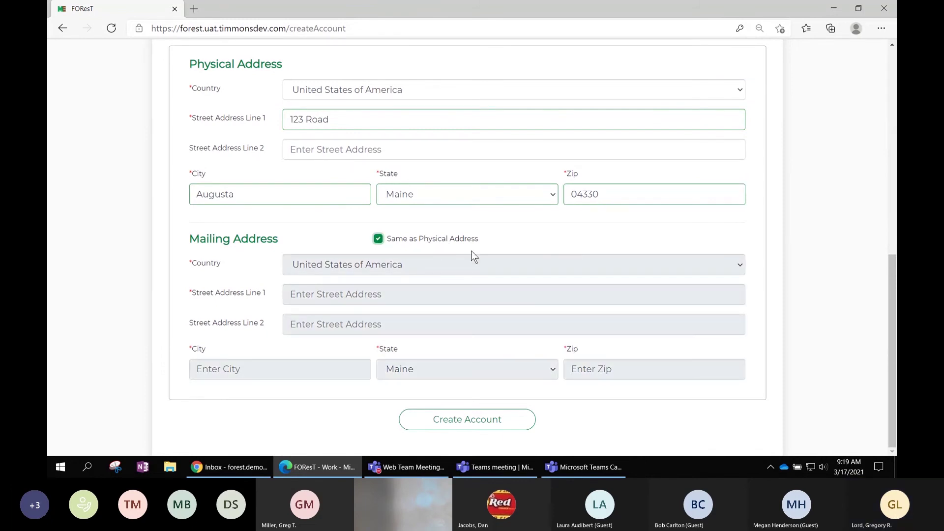
{"action": "scroll", "coordinate": [687, 245], "scroll_direction": "up", "scroll_amount": 1}
{"action": "scroll", "coordinate": [685, 241], "scroll_direction": "up", "scroll_amount": 5}
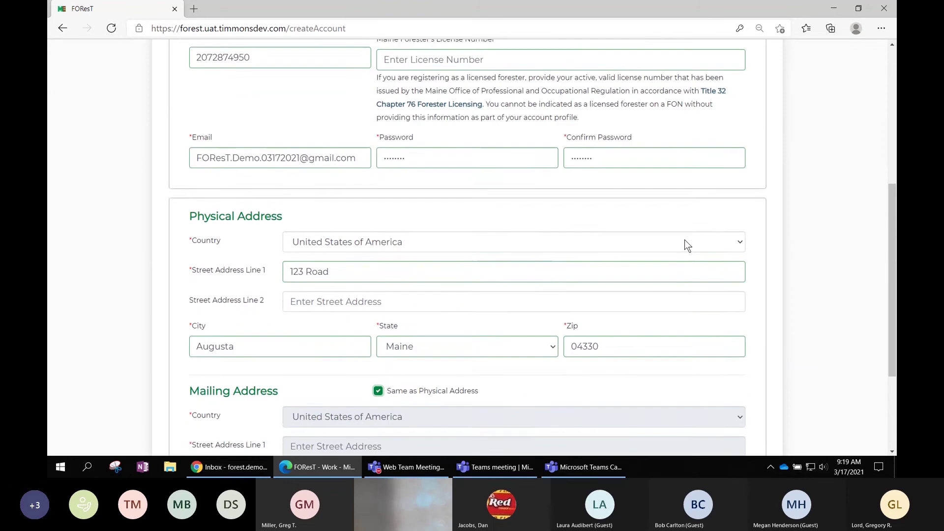
{"action": "scroll", "coordinate": [686, 245], "scroll_direction": "up", "scroll_amount": 1}
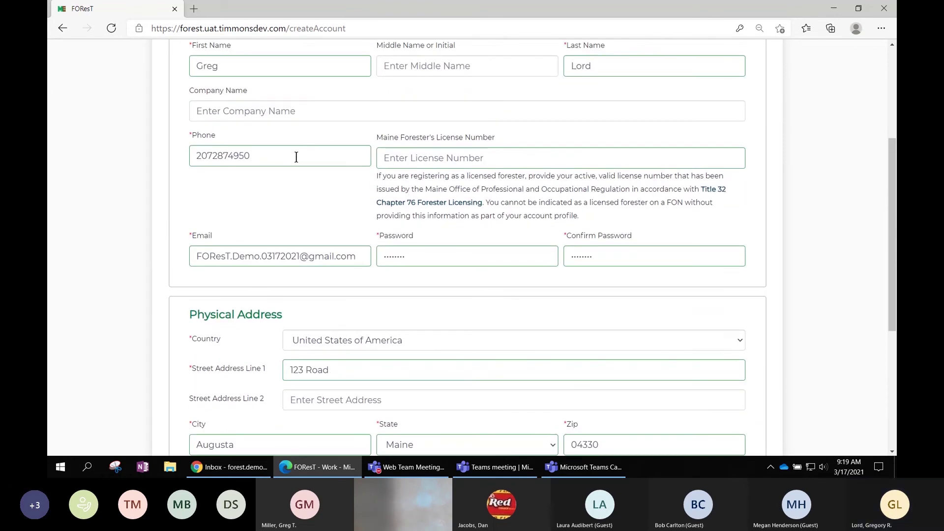
Delete the phone number and submit, producing the 'Phone is required.' error.
{"action": "left_click_drag", "start_coordinate": [295, 155], "coordinate": [171, 160]}
{"action": "key", "text": "BackSpace"}
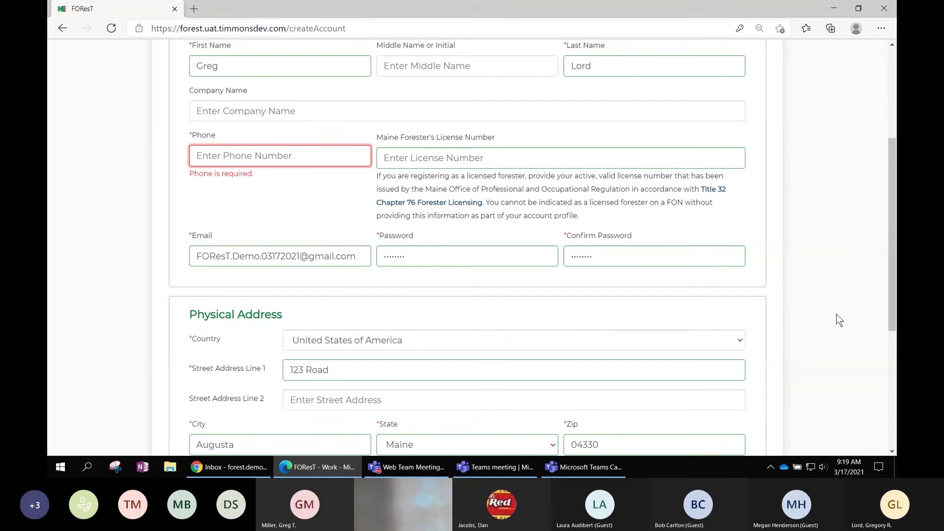
{"action": "scroll", "coordinate": [836, 314], "scroll_direction": "down", "scroll_amount": 5}
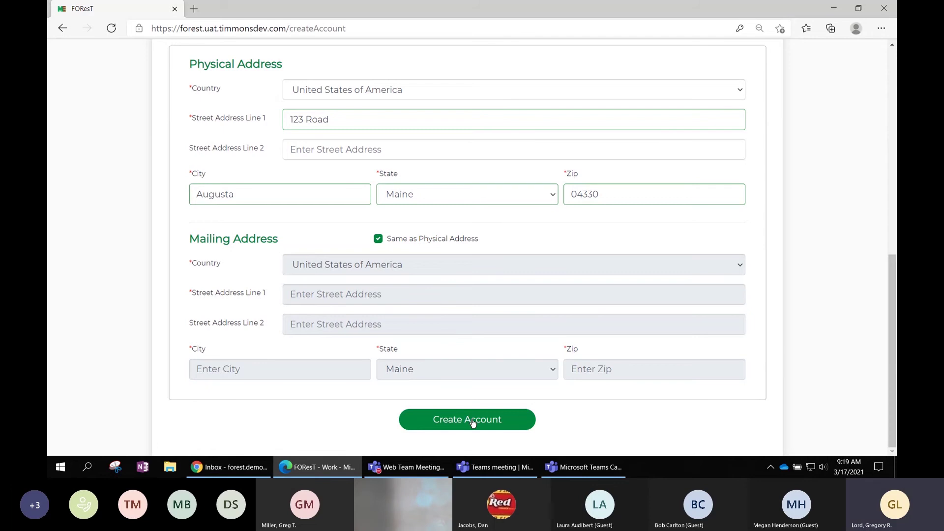
{"action": "left_click", "coordinate": [470, 421]}
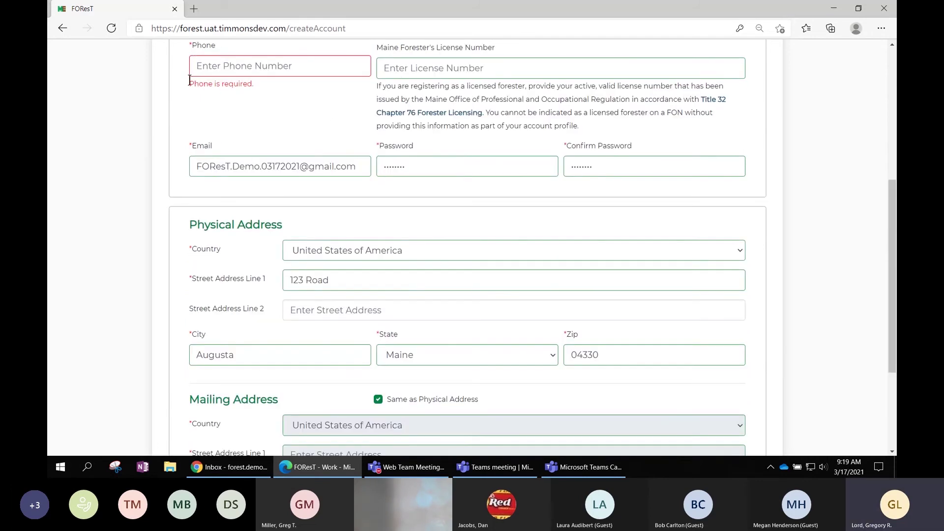
Re-enter the full 10-digit phone number with area code in the Phone field.
{"action": "left_click", "coordinate": [235, 65]}
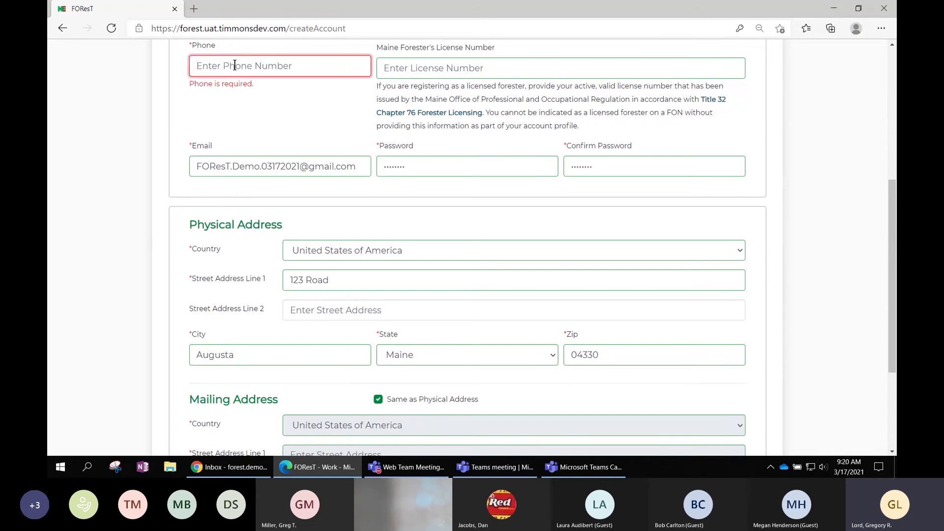
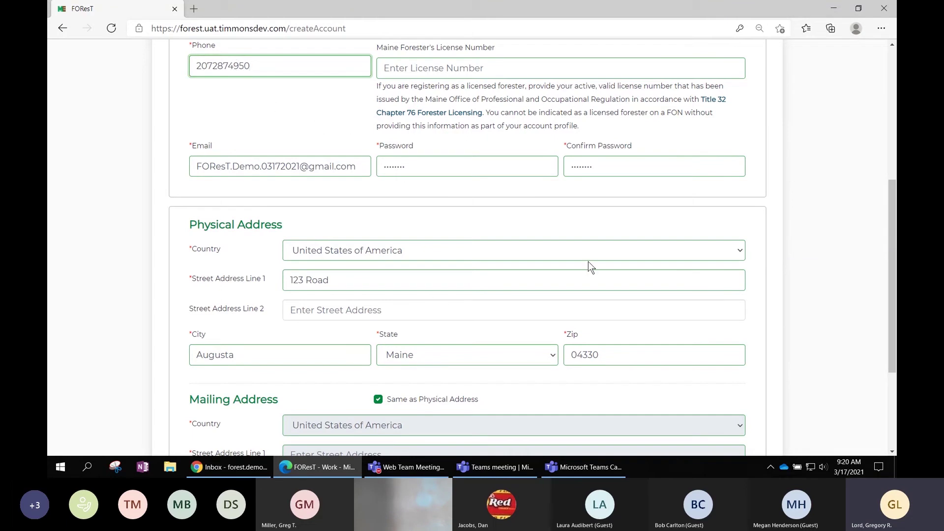
{"action": "scroll", "coordinate": [588, 261], "scroll_direction": "down", "scroll_amount": 3}
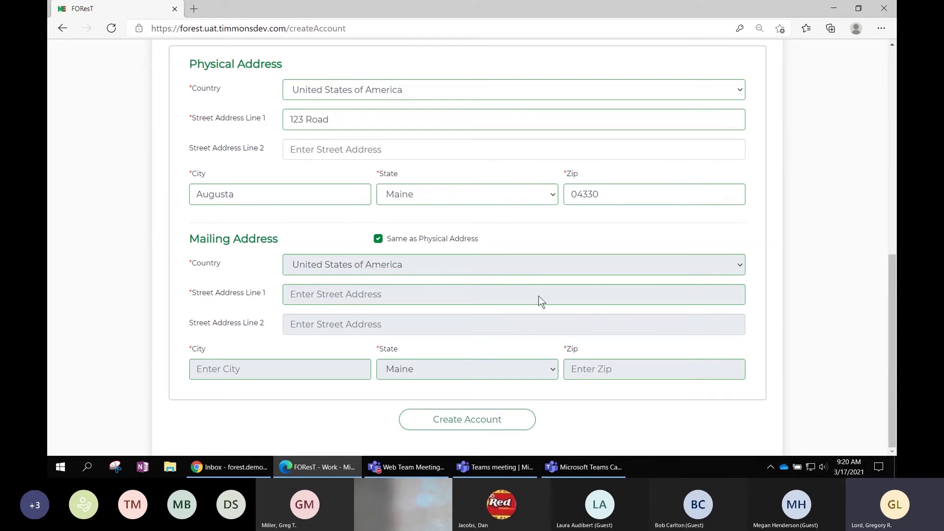
{"action": "scroll", "coordinate": [538, 296], "scroll_direction": "up", "scroll_amount": 3}
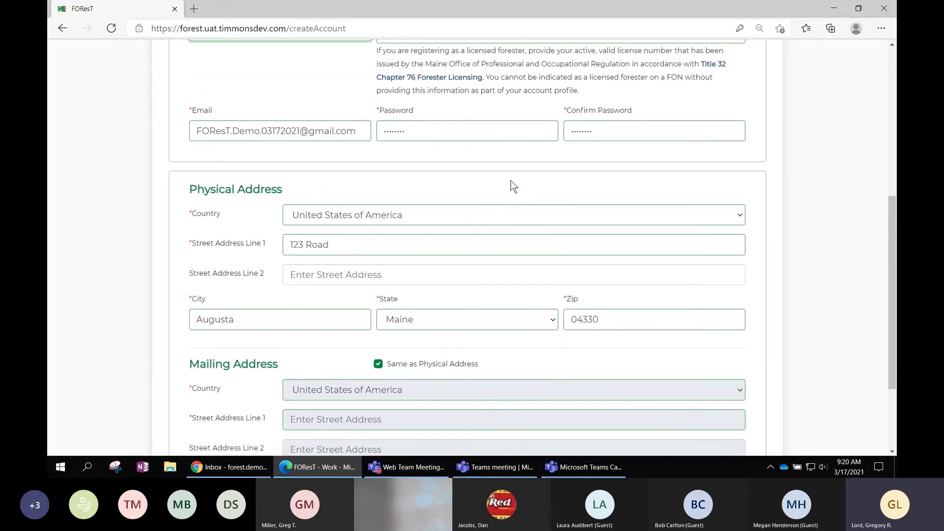
{"action": "scroll", "coordinate": [513, 186], "scroll_direction": "down", "scroll_amount": 3}
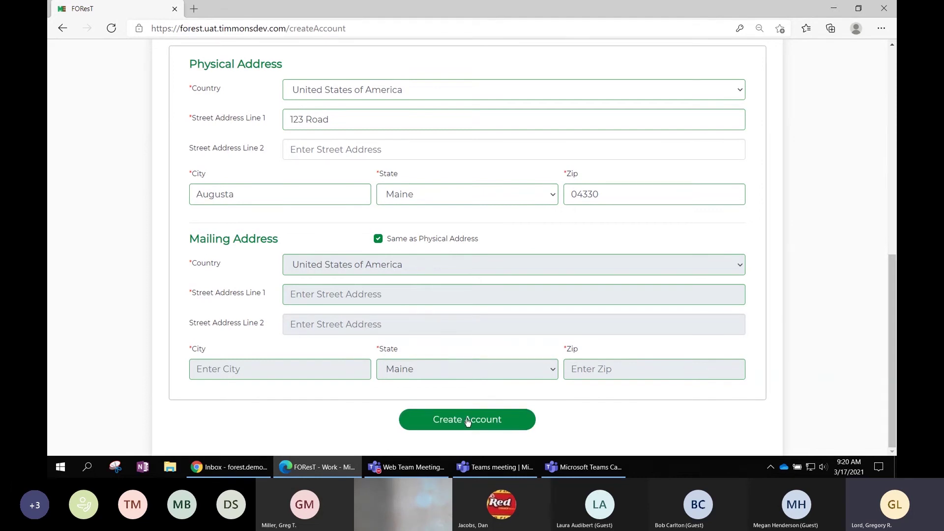
Submit the registration with Create Account and dismiss the Account Created notice with OK.
{"action": "left_click", "coordinate": [467, 422]}
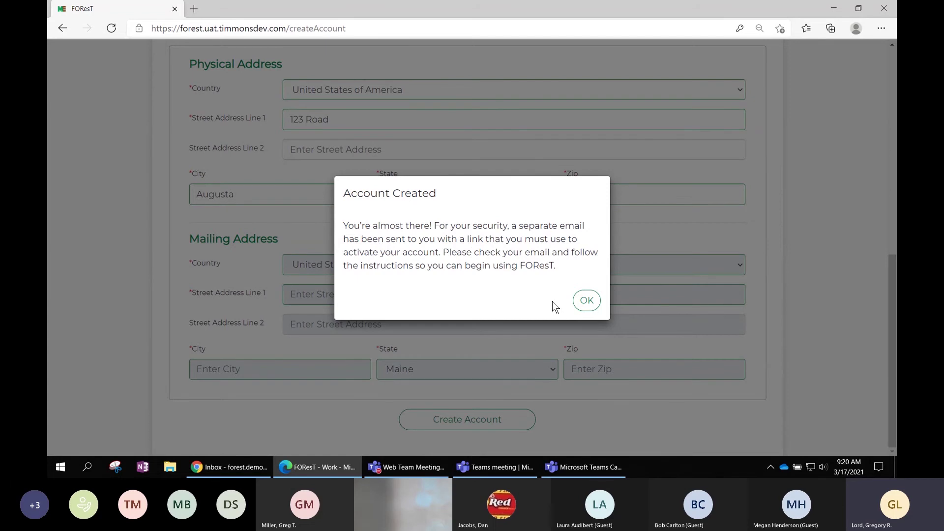
{"action": "left_click", "coordinate": [589, 301]}
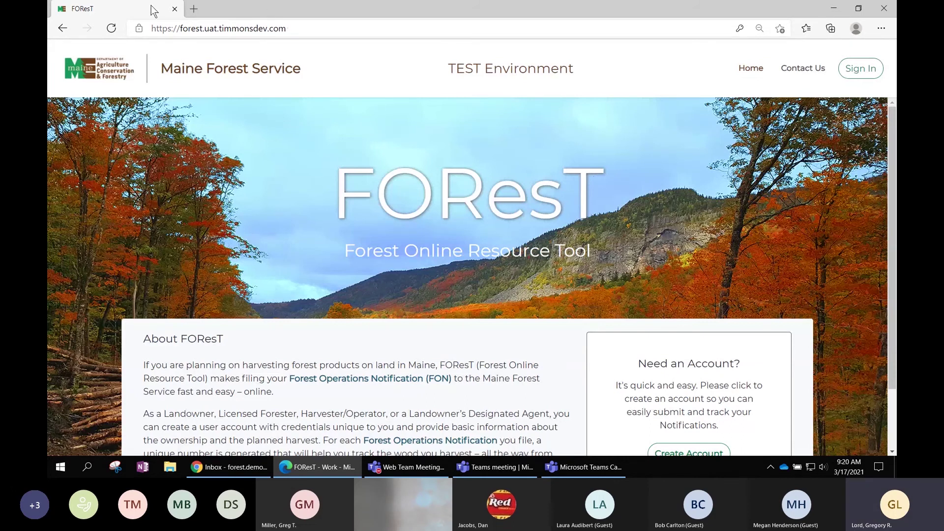
Minimize the Edge FOResT window and restore the Chrome Gmail inbox.
{"action": "left_click", "coordinate": [834, 8]}
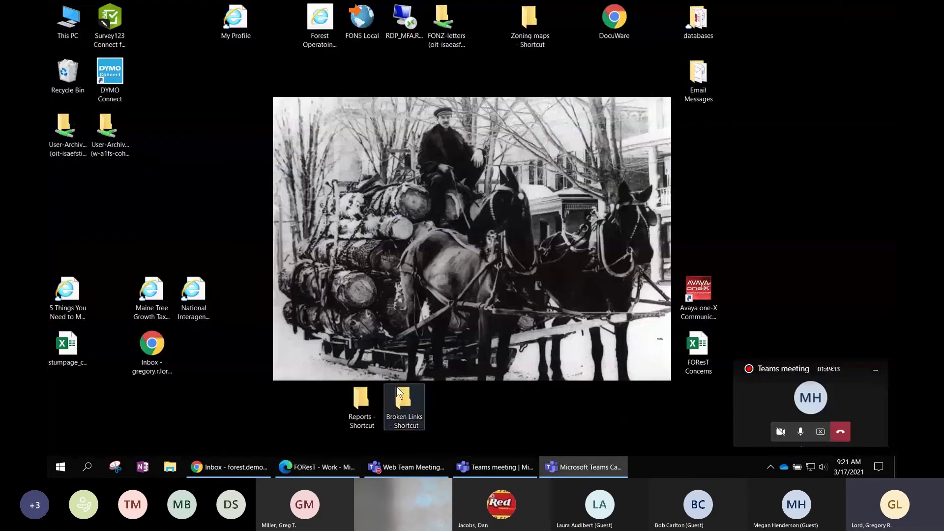
{"action": "left_click", "coordinate": [238, 470]}
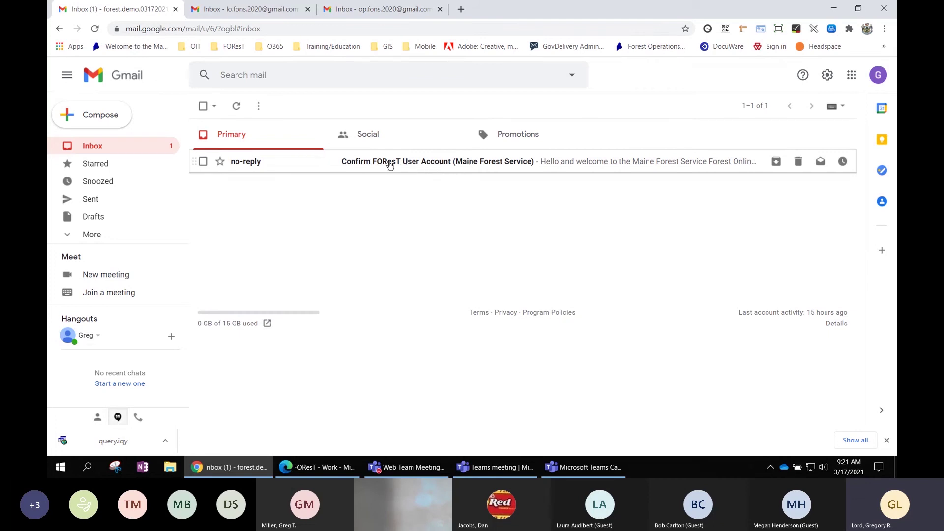
Open the 'Confirm FOResT User Account' email and select the assigned User ID.
{"action": "left_click", "coordinate": [467, 166]}
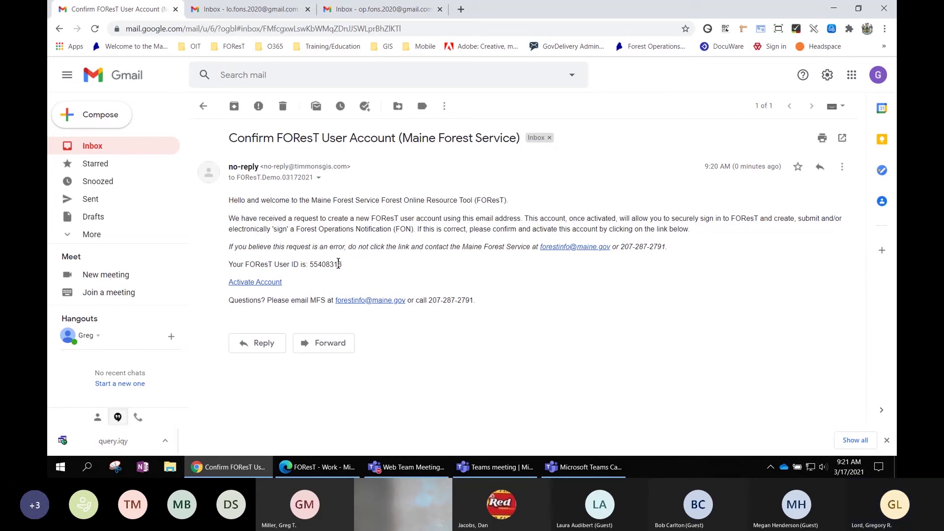
{"action": "left_click_drag", "start_coordinate": [343, 264], "coordinate": [310, 265]}
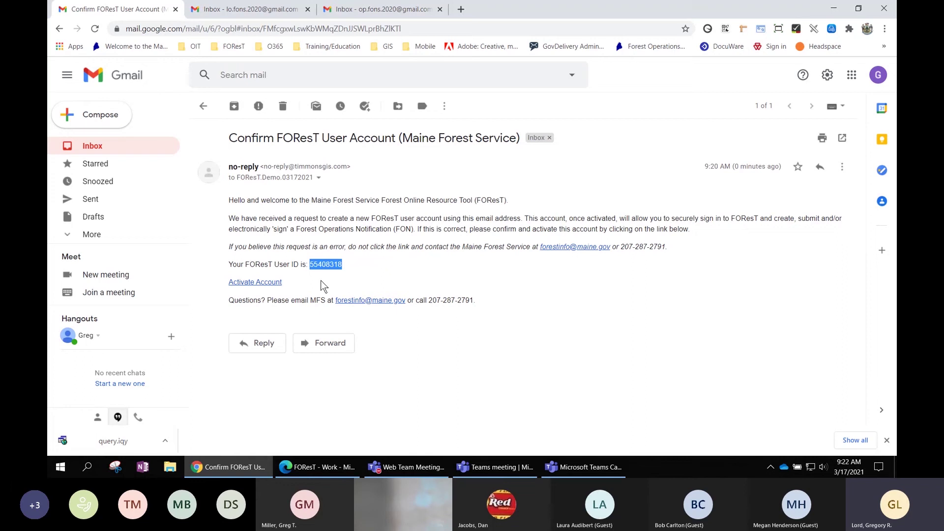
{"action": "left_click", "coordinate": [324, 283]}
Activate the account via the link and replace the Sign In e-mail with the account address.
{"action": "left_click", "coordinate": [255, 283]}
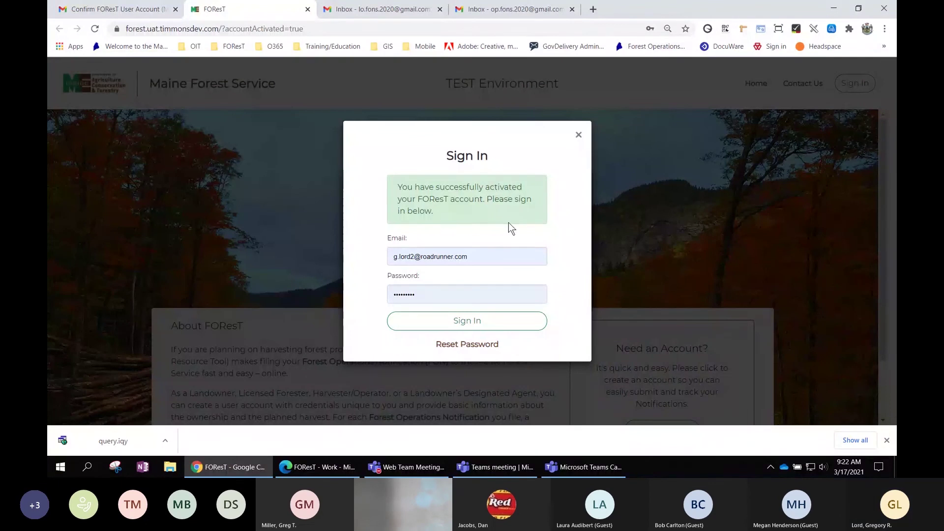
{"action": "triple_click", "coordinate": [500, 254]}
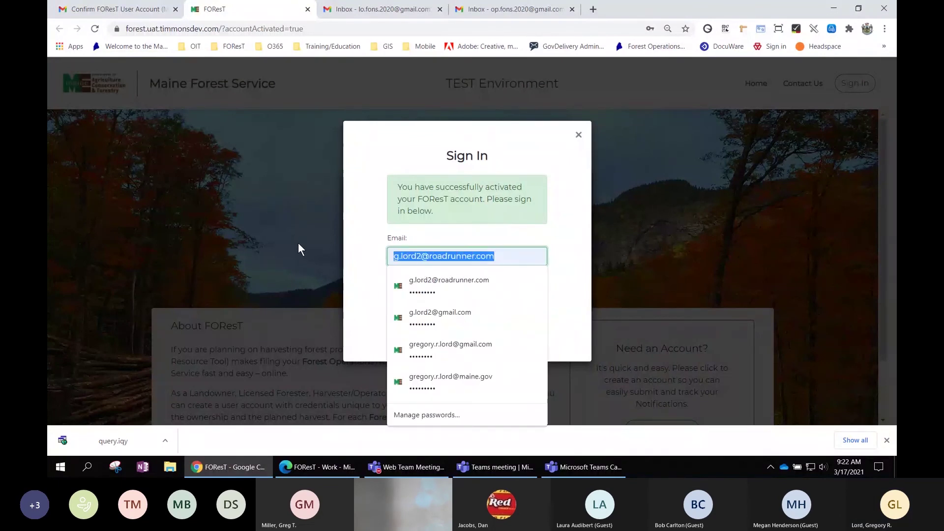
{"action": "key", "text": "BackSpace"}
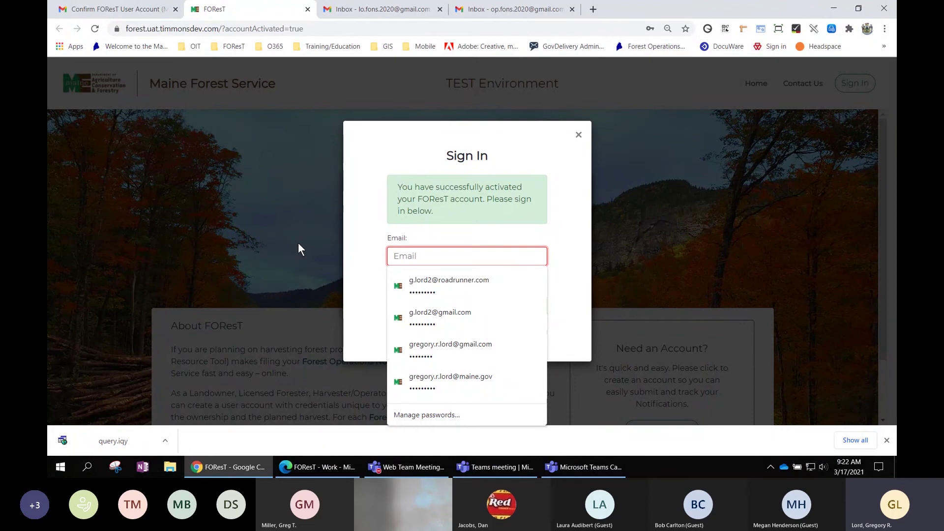
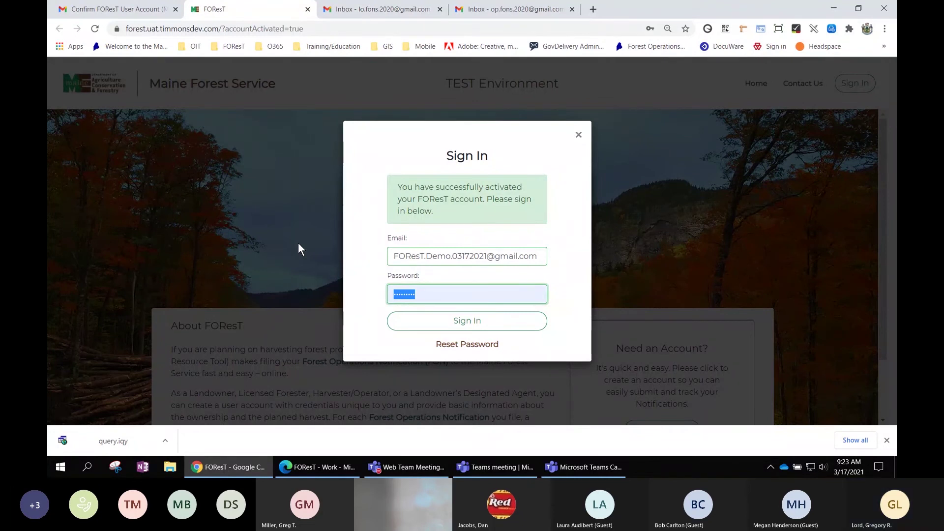
{"action": "type", "text": "FORes"}
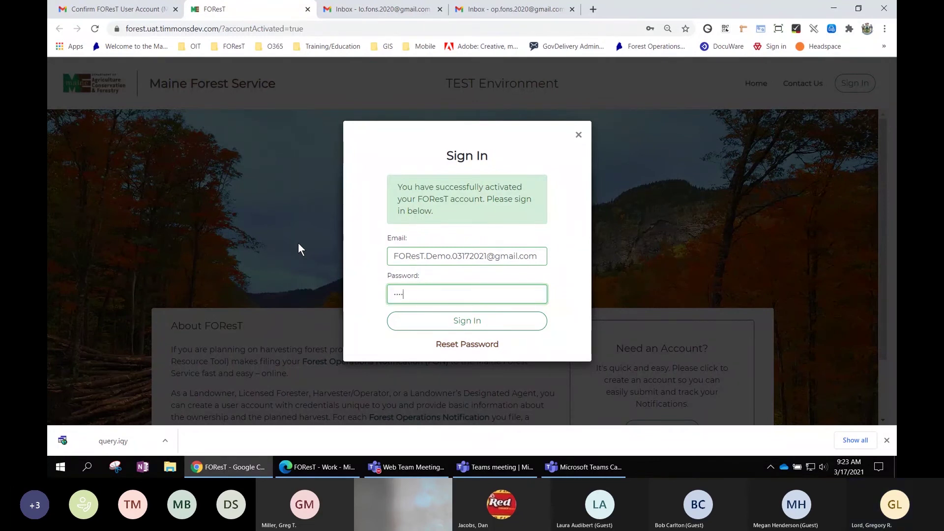
{"action": "type", "text": "T.D"}
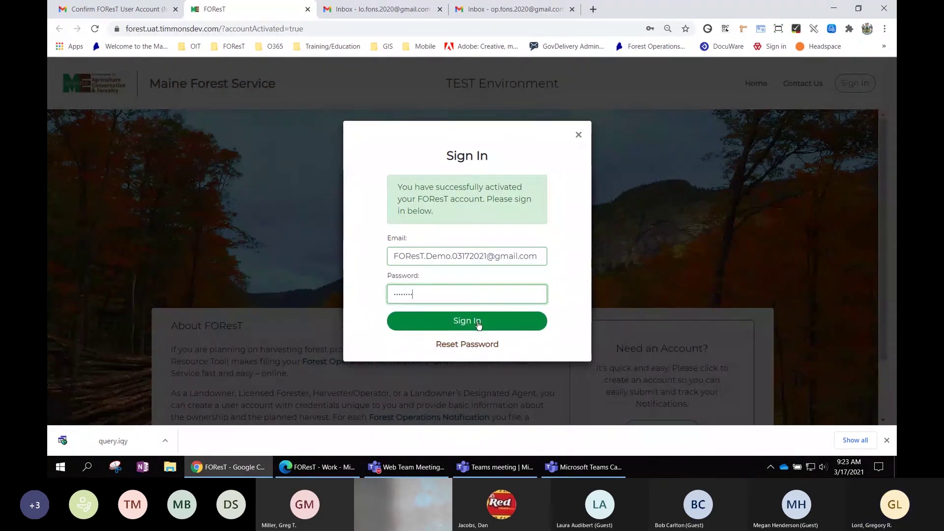
Sign in to FOResT and dismiss the save-password prompt and TEST Environment notice.
{"action": "left_click", "coordinate": [478, 325]}
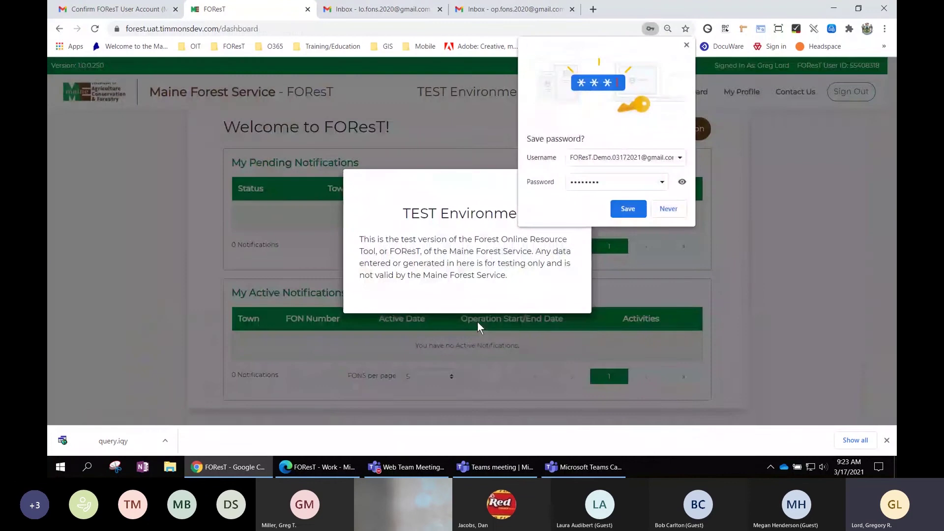
{"action": "left_click", "coordinate": [687, 45]}
{"action": "left_click", "coordinate": [578, 182]}
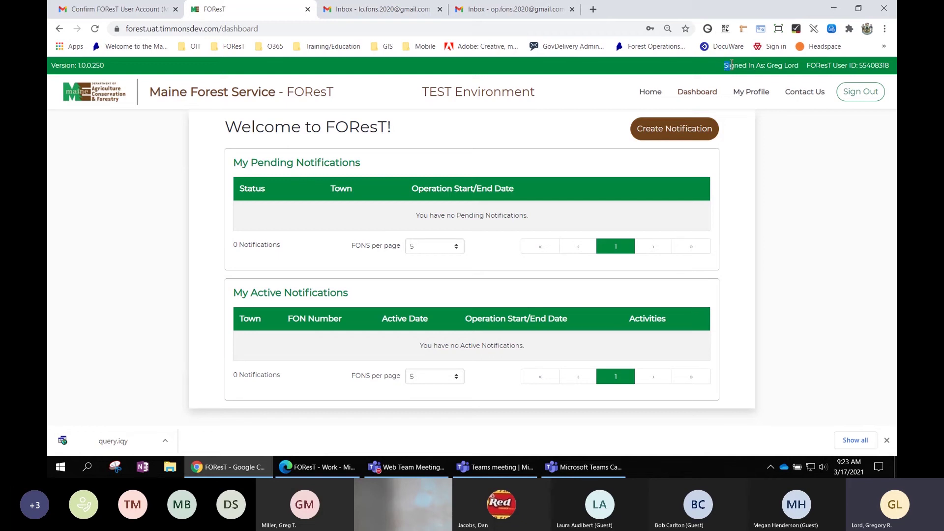
Highlight the signed-in user and FOResT user ID in the header, then start a new notification.
{"action": "left_click_drag", "start_coordinate": [731, 65], "coordinate": [801, 69]}
{"action": "left_click_drag", "start_coordinate": [837, 68], "coordinate": [893, 69]}
{"action": "left_click", "coordinate": [795, 195]}
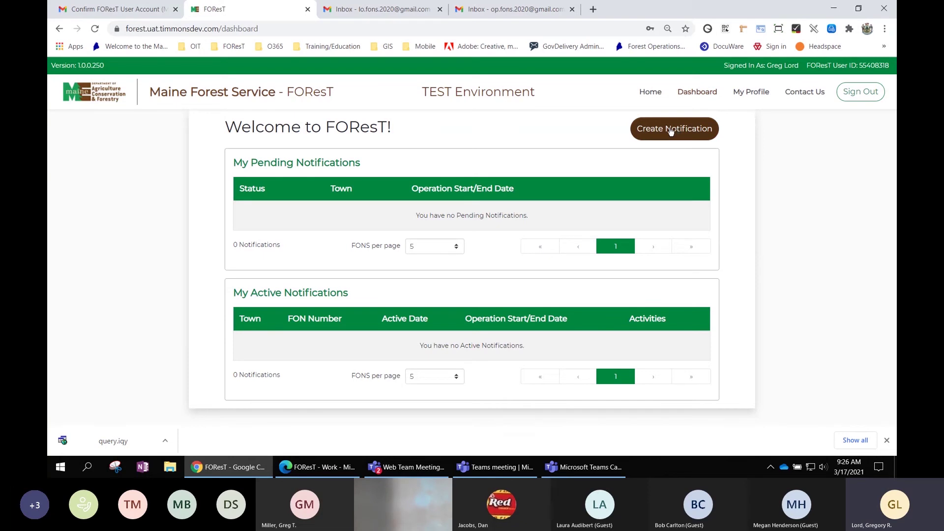
{"action": "left_click", "coordinate": [671, 129]}
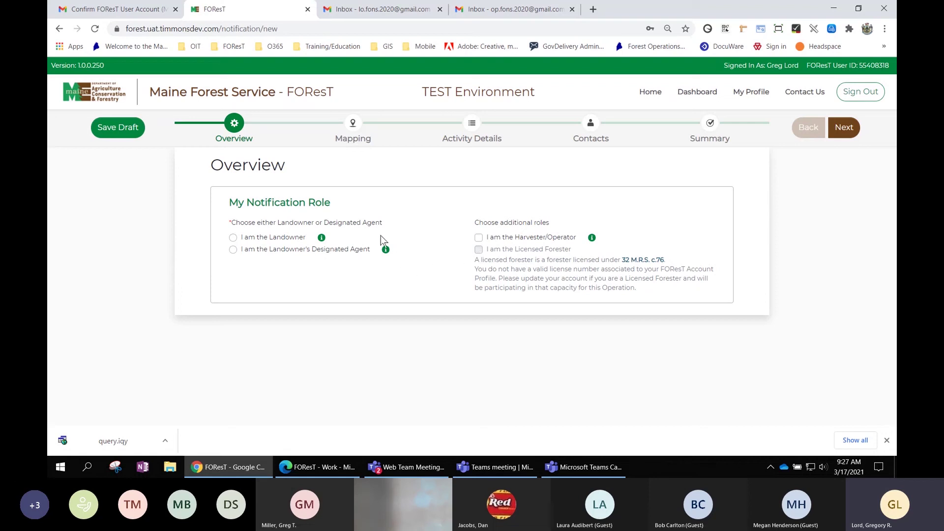
Choose 'I am the Landowner's Designated Agent' as the role, leaving Harvester/Operator unchecked.
{"action": "mouse_move", "coordinate": [322, 239]}
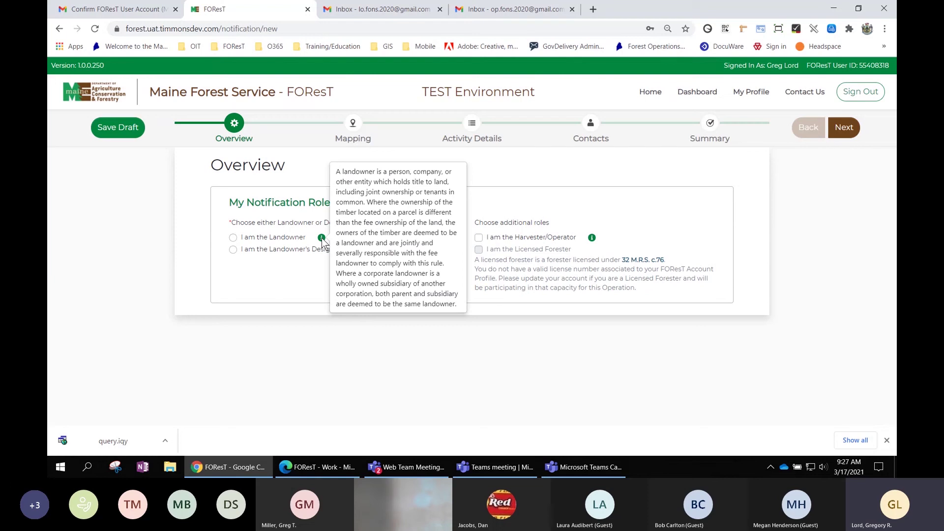
{"action": "mouse_move", "coordinate": [387, 252]}
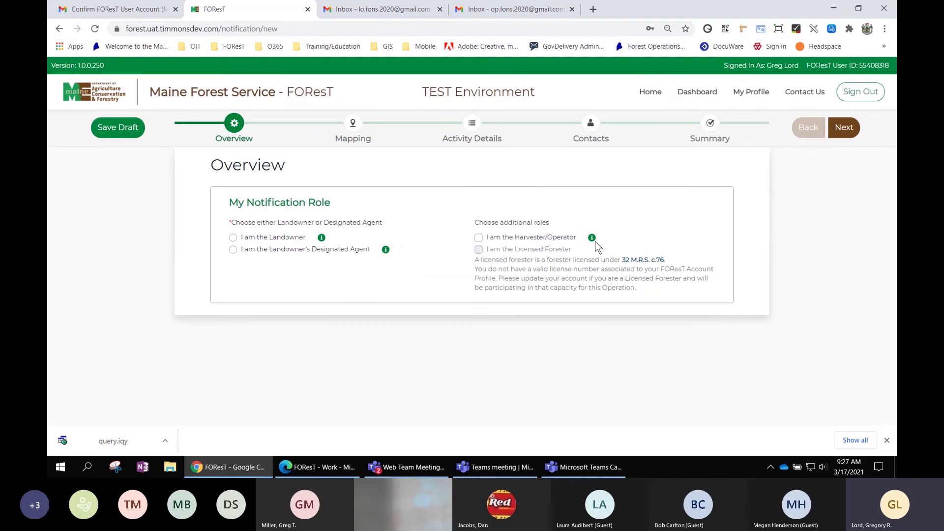
{"action": "mouse_move", "coordinate": [594, 240]}
{"action": "left_click", "coordinate": [479, 238]}
{"action": "left_click", "coordinate": [478, 238]}
{"action": "left_click", "coordinate": [232, 250]}
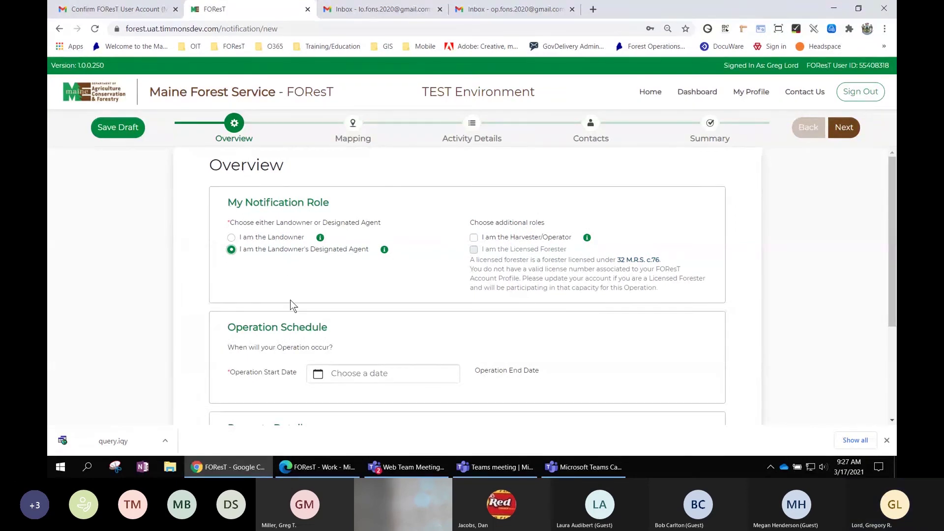
Pick March 18, 2021 as the Operation Start Date, auto-setting the end date to 03/18/2023.
{"action": "scroll", "coordinate": [399, 346], "scroll_direction": "down", "scroll_amount": 1}
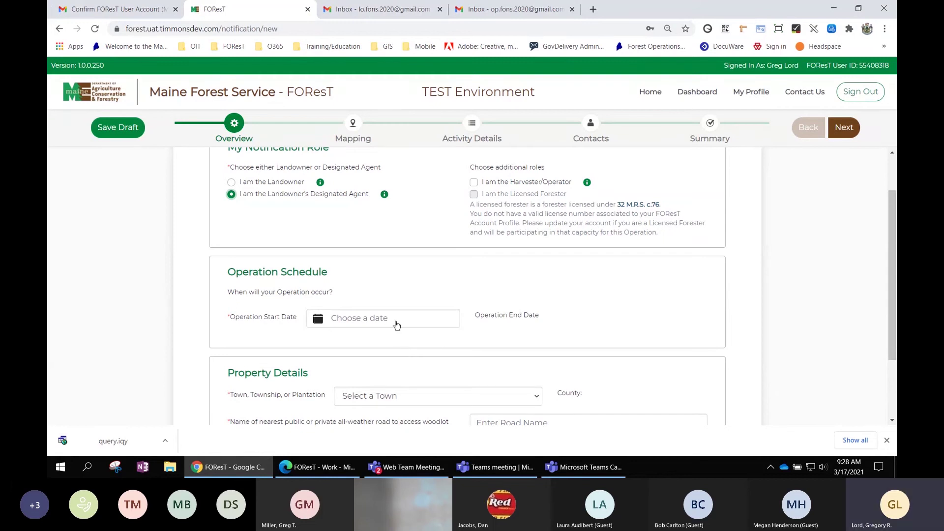
{"action": "left_click", "coordinate": [364, 322]}
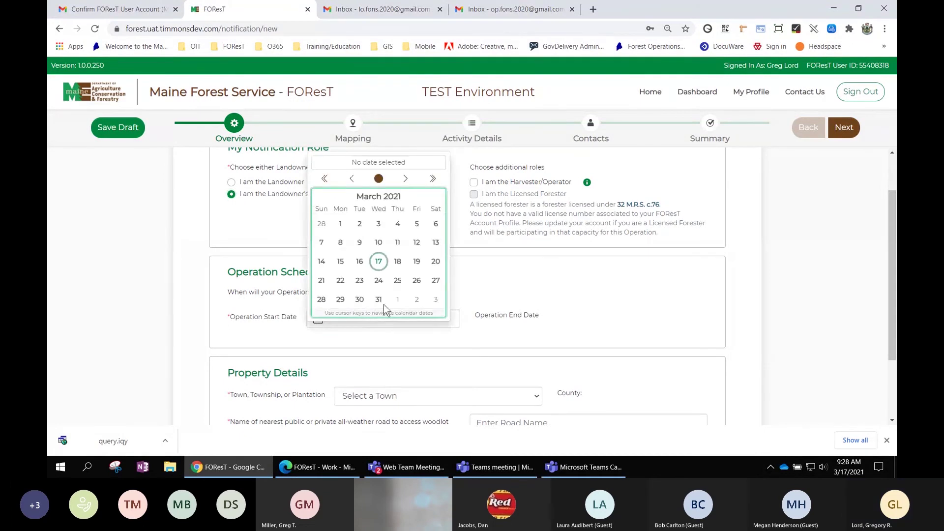
{"action": "left_click", "coordinate": [398, 262]}
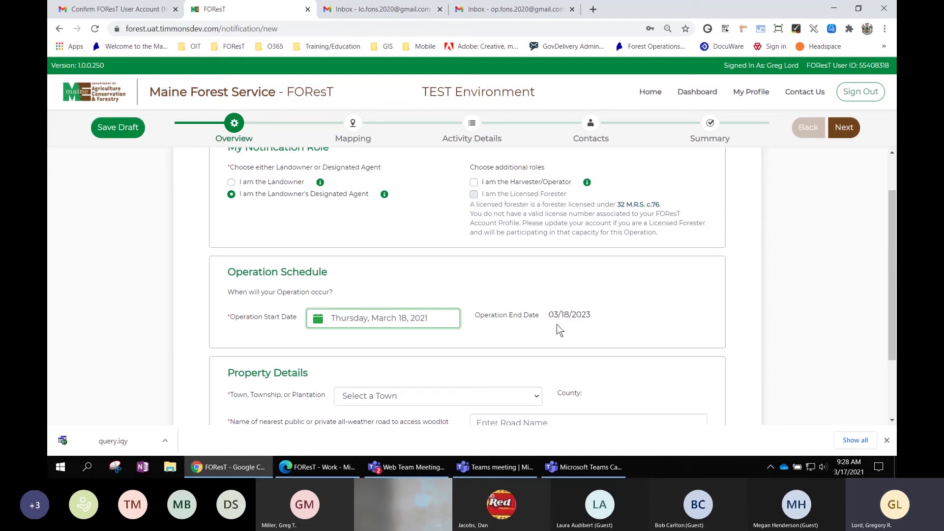
{"action": "scroll", "coordinate": [579, 328], "scroll_direction": "down", "scroll_amount": 2}
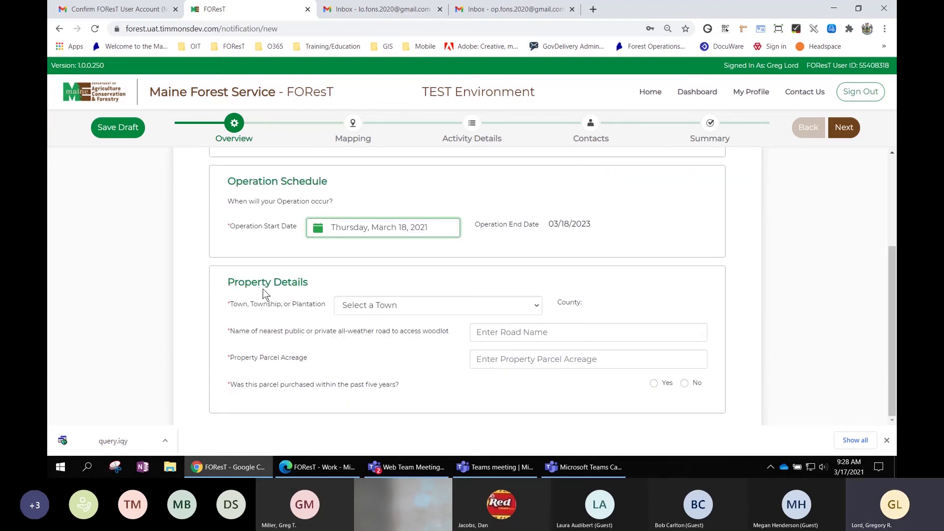
Select Abbot as the property's town.
{"action": "left_click", "coordinate": [437, 306]}
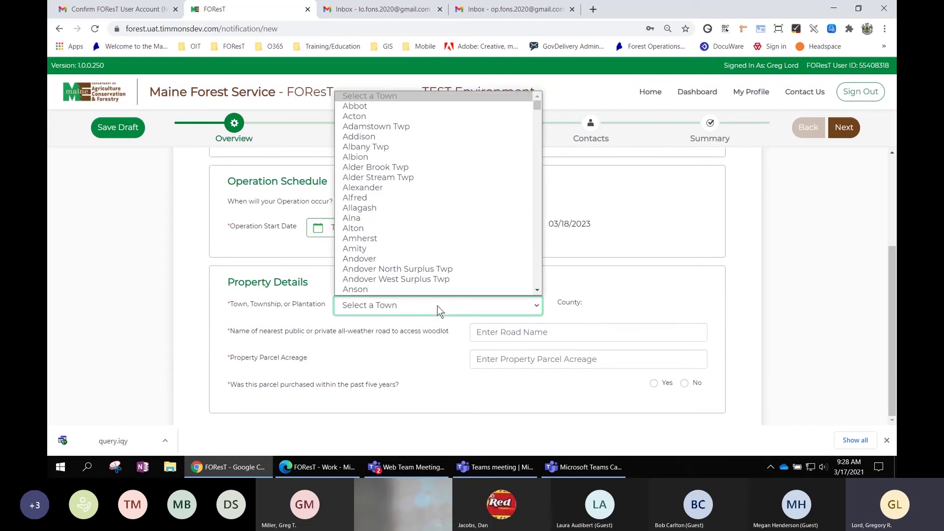
{"action": "scroll", "coordinate": [400, 203], "scroll_direction": "down", "scroll_amount": 1}
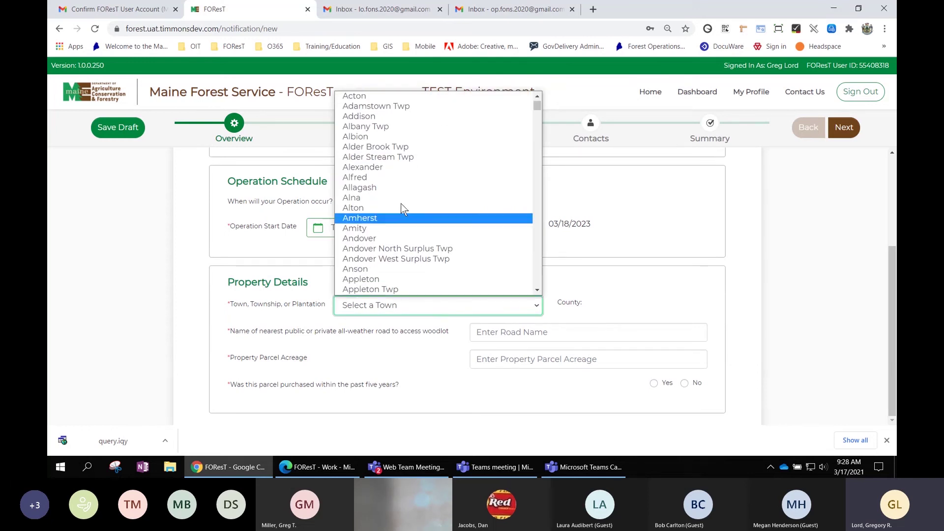
{"action": "scroll", "coordinate": [398, 137], "scroll_direction": "up", "scroll_amount": 1}
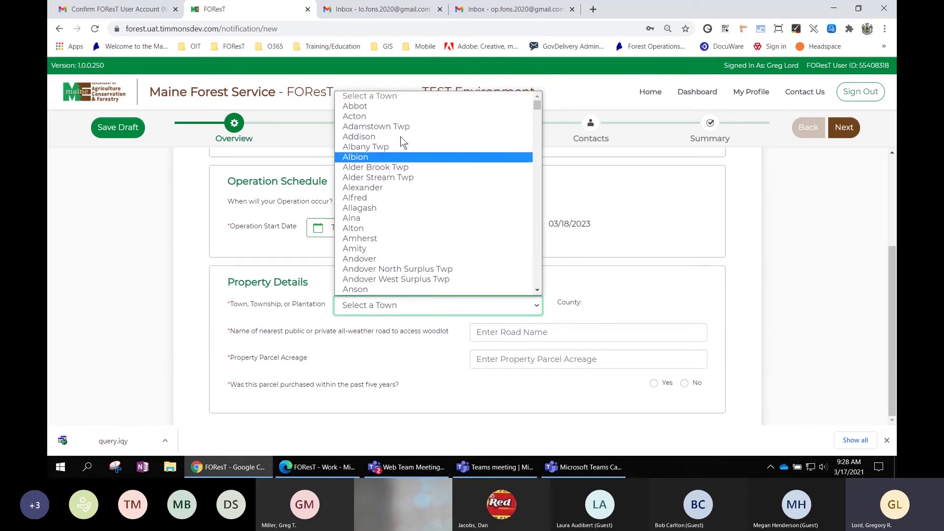
{"action": "left_click", "coordinate": [371, 107]}
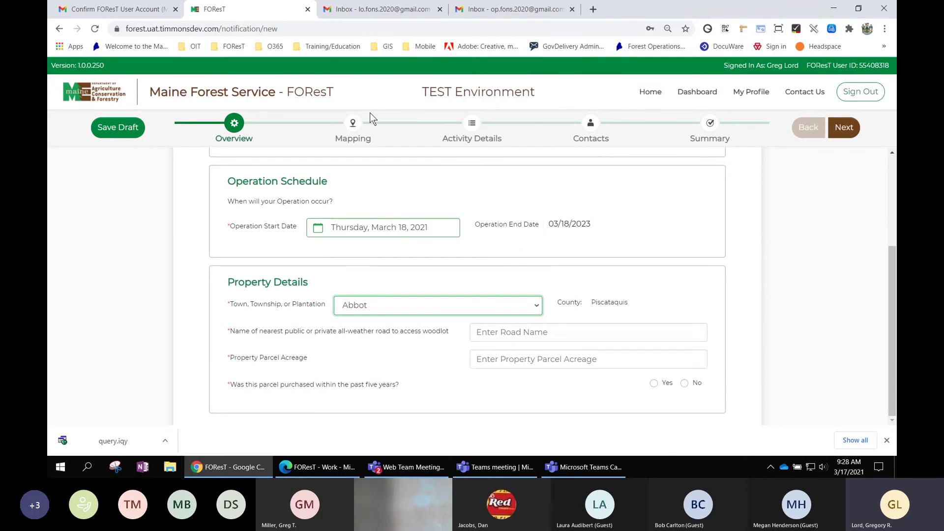
Enter nearest road '123 Road', parcel acreage 550, and answer No to recent purchase.
{"action": "left_click", "coordinate": [515, 333]}
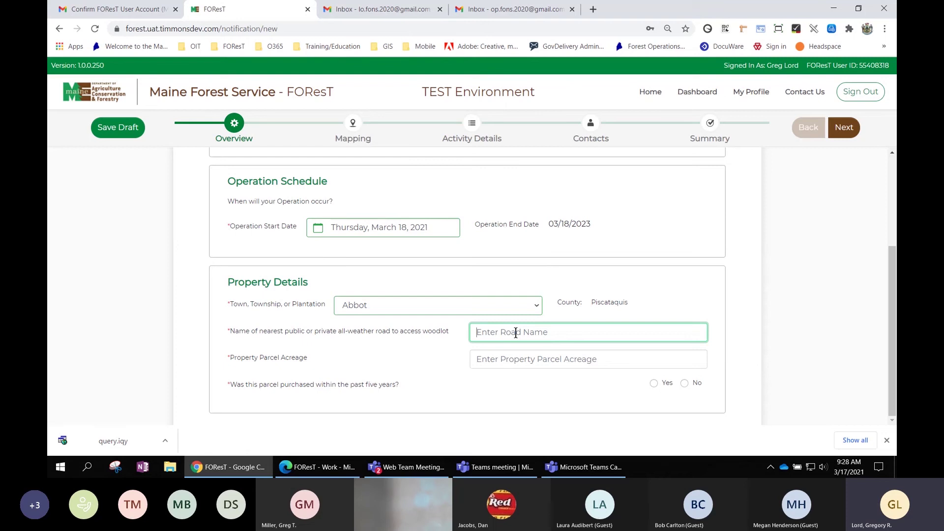
{"action": "type", "text": "123 "}
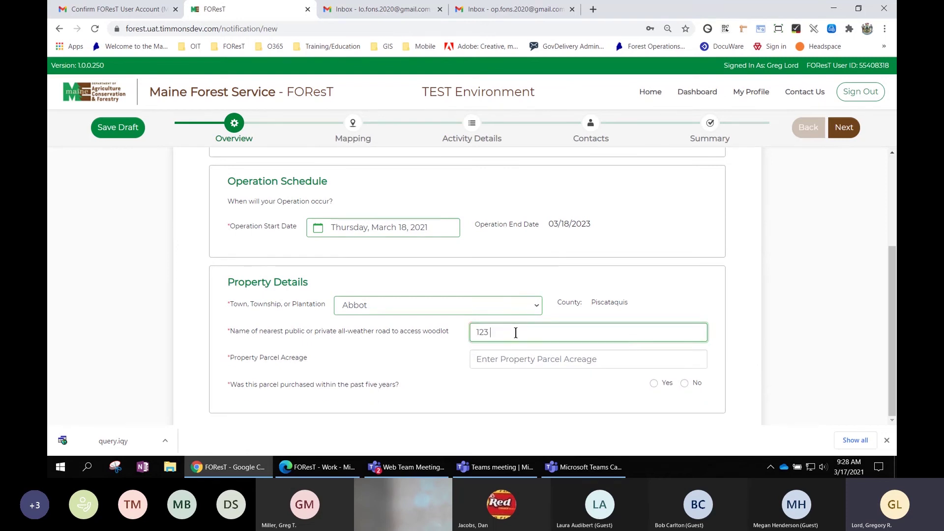
{"action": "type", "text": "Road"}
{"action": "key", "text": "Tab"}
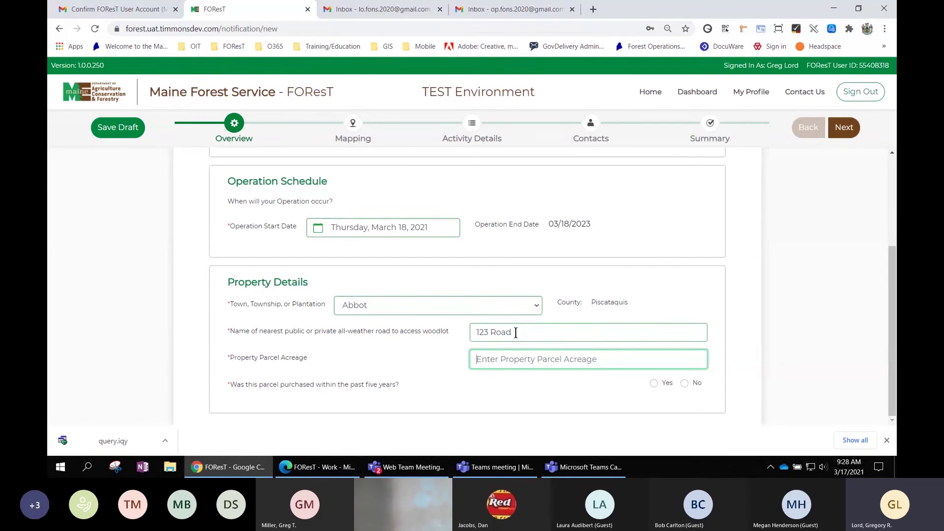
{"action": "type", "text": "550"}
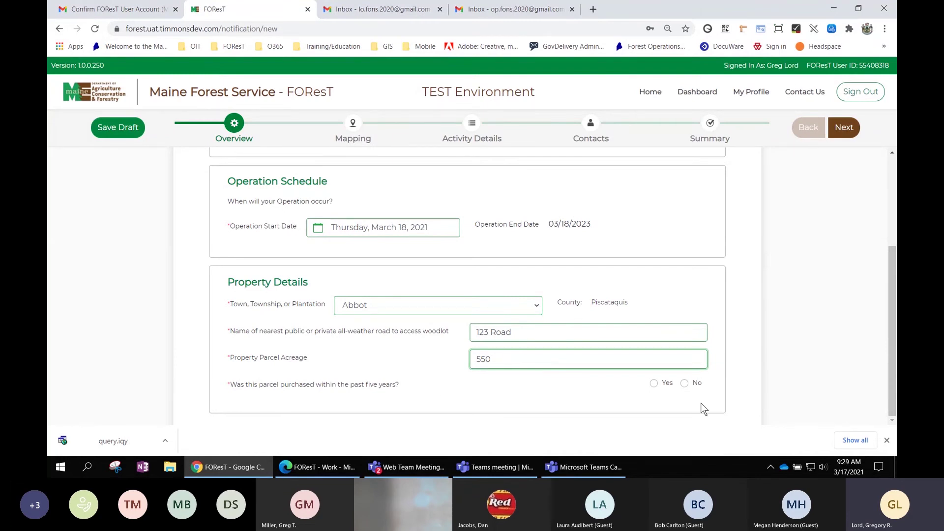
{"action": "left_click", "coordinate": [684, 383]}
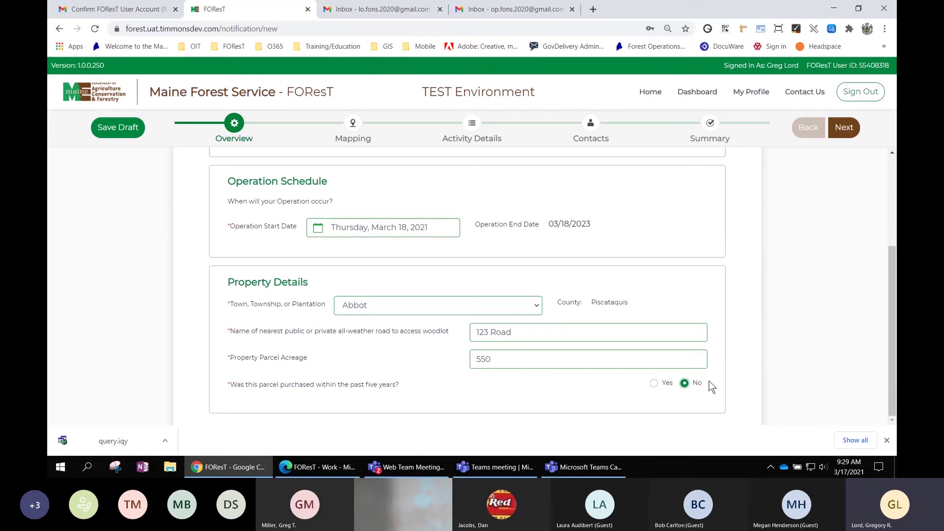
{"action": "scroll", "coordinate": [711, 387], "scroll_direction": "up", "scroll_amount": 3}
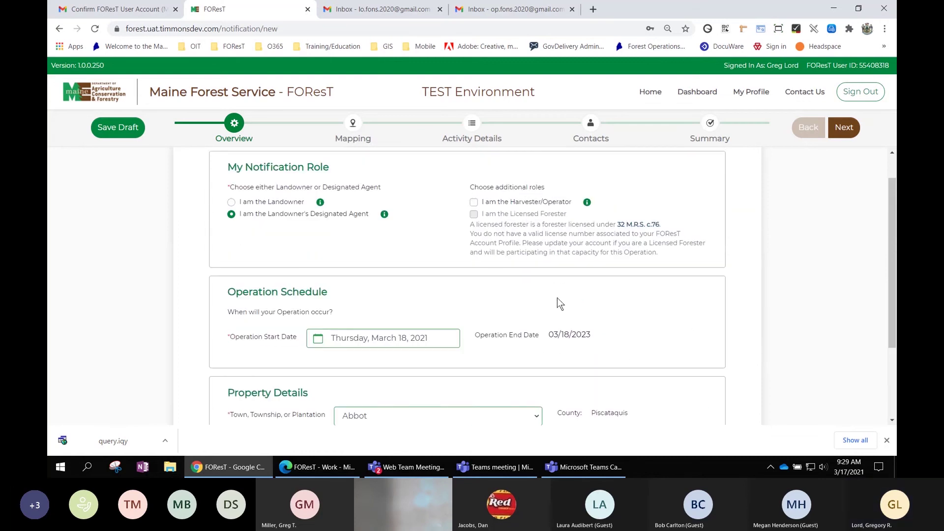
{"action": "scroll", "coordinate": [580, 331], "scroll_direction": "down", "scroll_amount": 2}
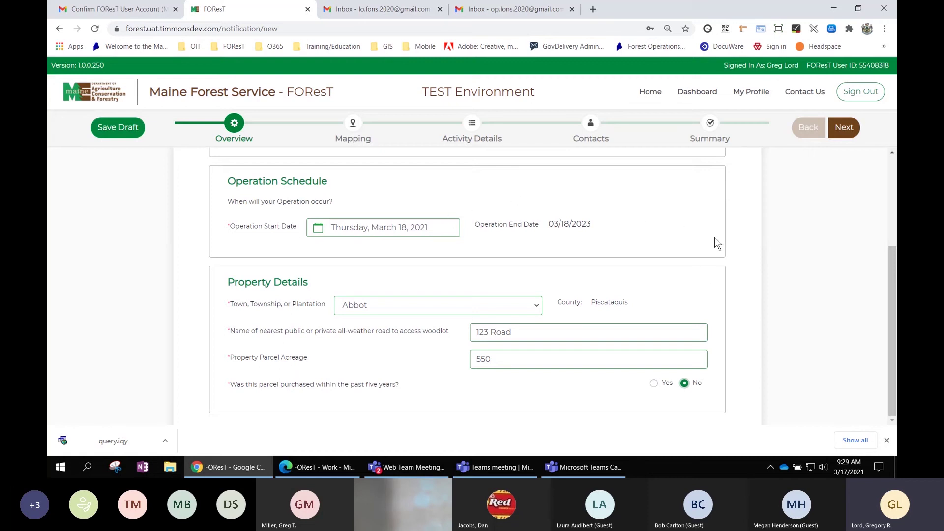
{"action": "scroll", "coordinate": [725, 284], "scroll_direction": "up", "scroll_amount": 1}
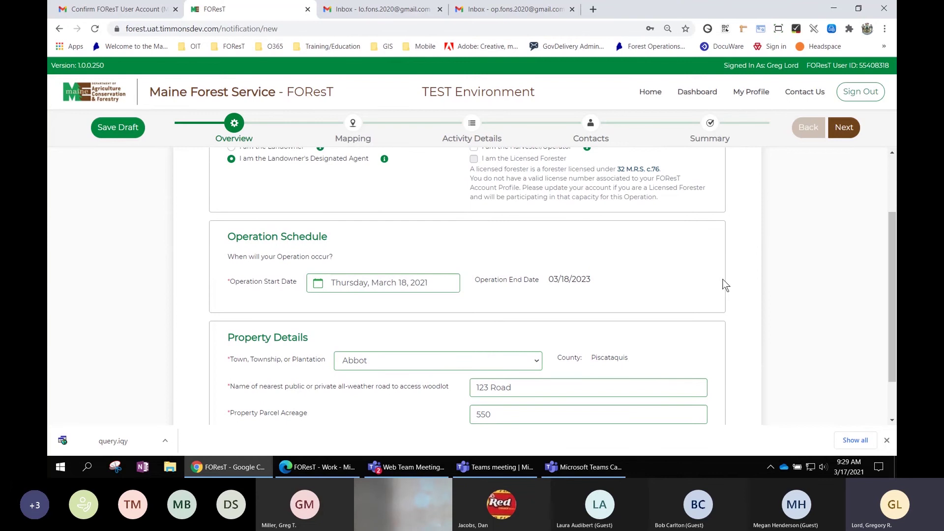
{"action": "scroll", "coordinate": [717, 282], "scroll_direction": "down", "scroll_amount": 1}
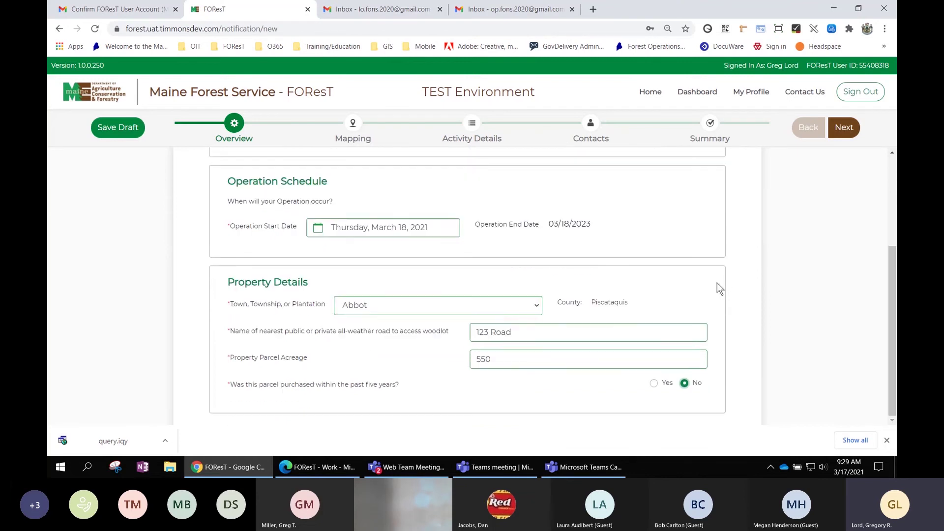
{"action": "scroll", "coordinate": [717, 282], "scroll_direction": "up", "scroll_amount": 2}
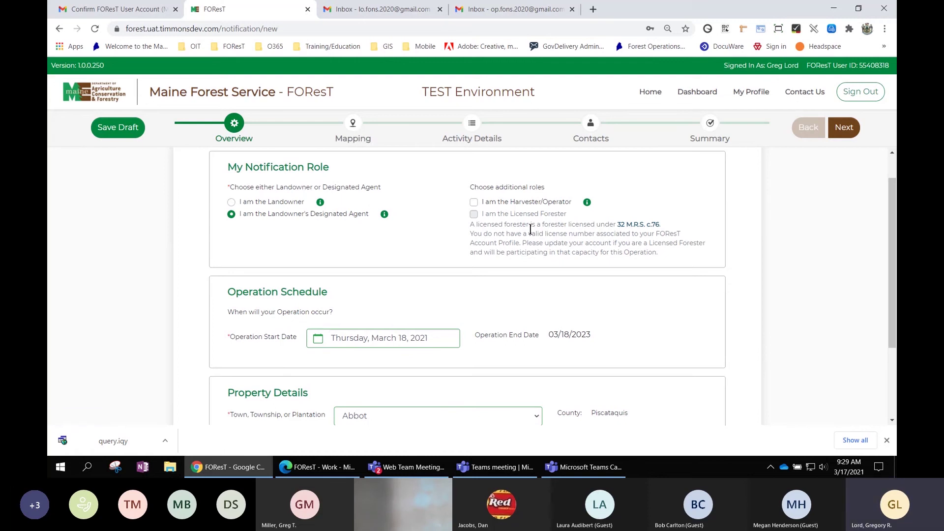
{"action": "scroll", "coordinate": [680, 276], "scroll_direction": "down", "scroll_amount": 2}
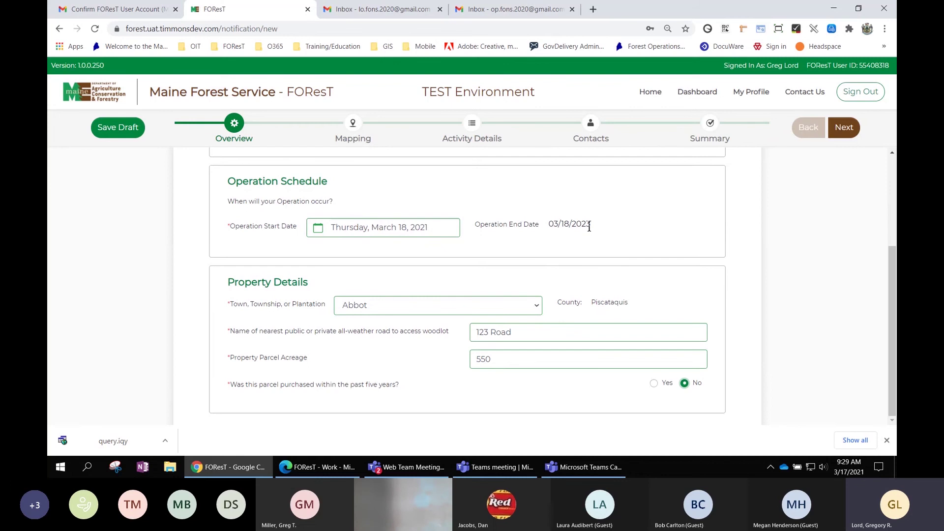
{"action": "scroll", "coordinate": [589, 226], "scroll_direction": "up", "scroll_amount": 1}
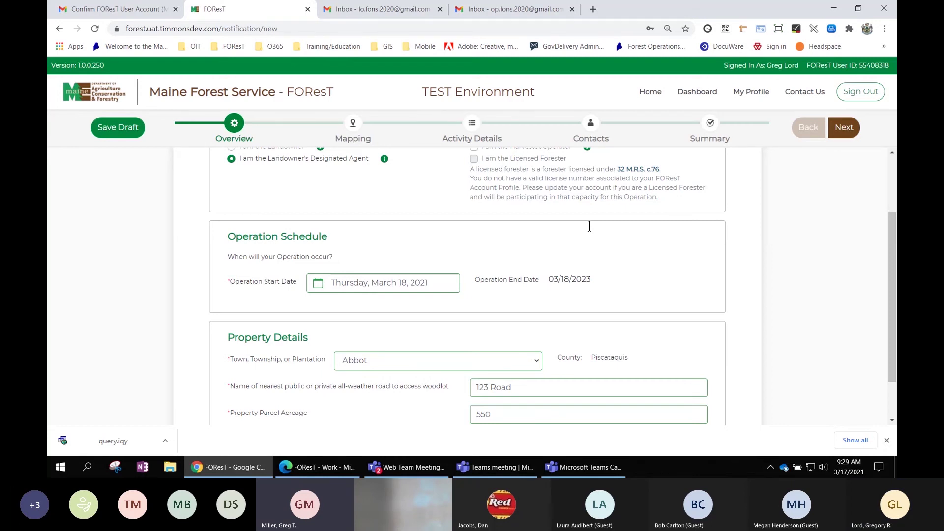
{"action": "scroll", "coordinate": [596, 229], "scroll_direction": "up", "scroll_amount": 2}
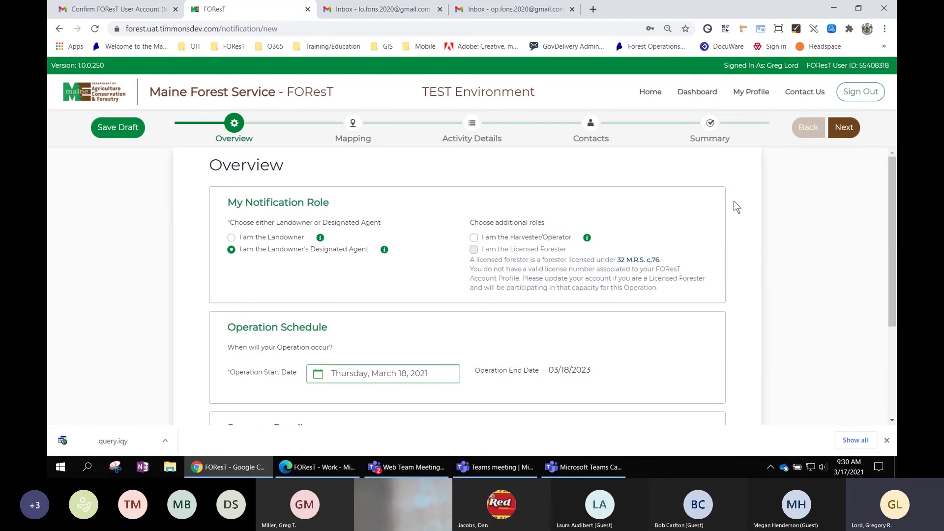
{"action": "scroll", "coordinate": [742, 216], "scroll_direction": "down", "scroll_amount": 2}
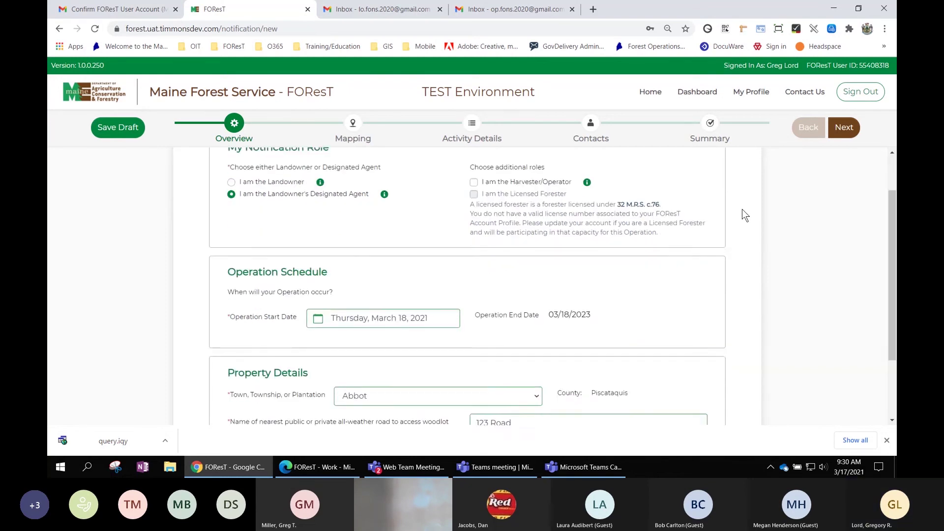
{"action": "scroll", "coordinate": [742, 215], "scroll_direction": "up", "scroll_amount": 2}
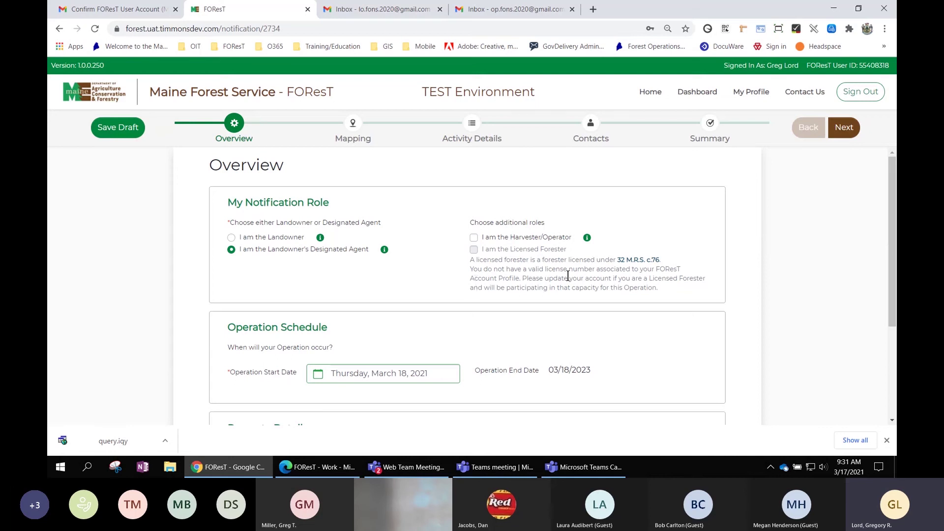
{"action": "scroll", "coordinate": [795, 241], "scroll_direction": "down", "scroll_amount": 3}
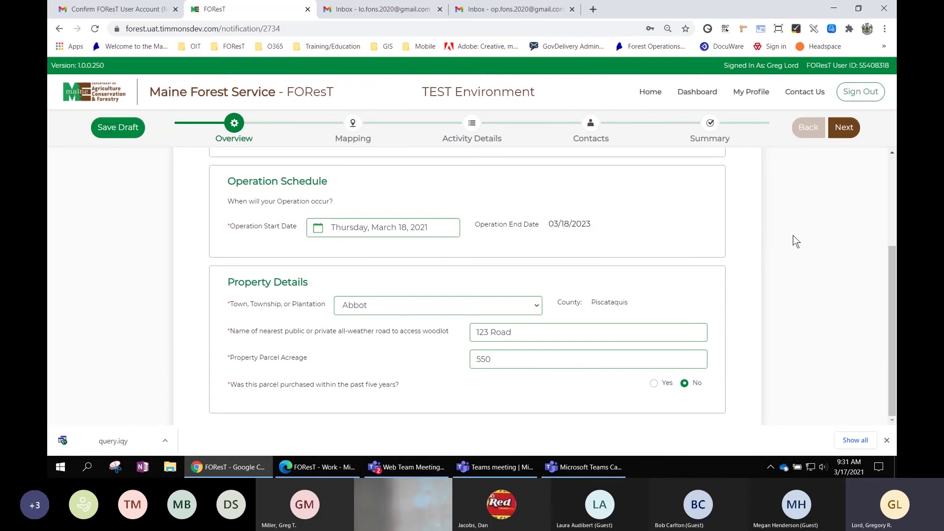
{"action": "scroll", "coordinate": [795, 241], "scroll_direction": "up", "scroll_amount": 4}
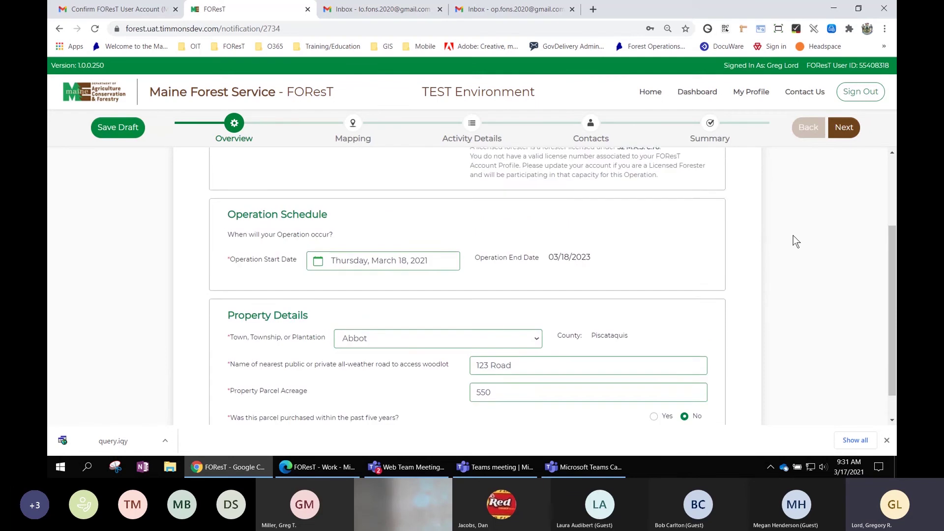
Advance to the Mapping step and explore the map with the zoom buttons and wheel.
{"action": "left_click", "coordinate": [845, 127]}
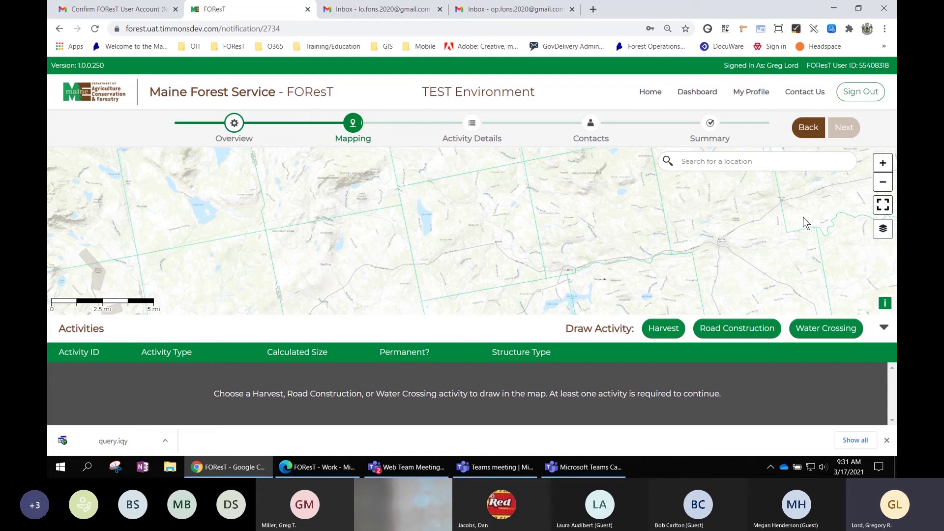
{"action": "left_click", "coordinate": [886, 166]}
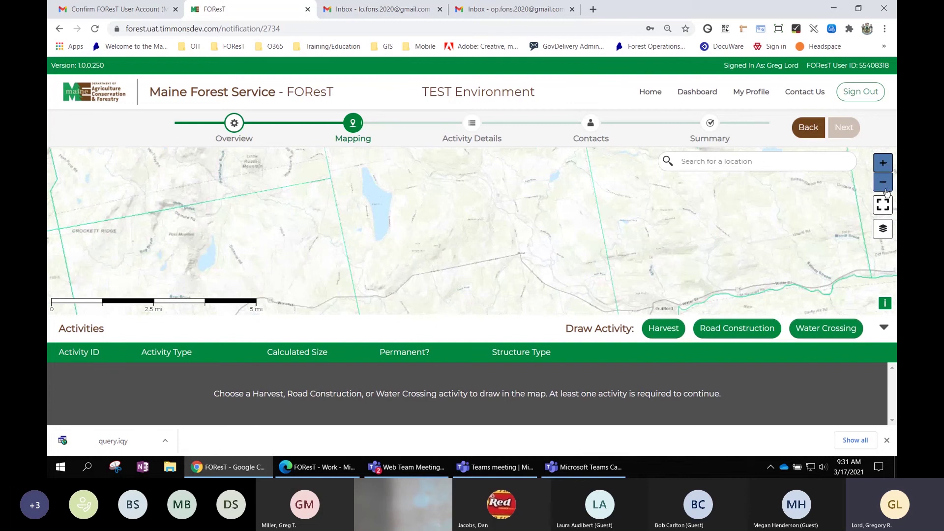
{"action": "left_click", "coordinate": [887, 190]}
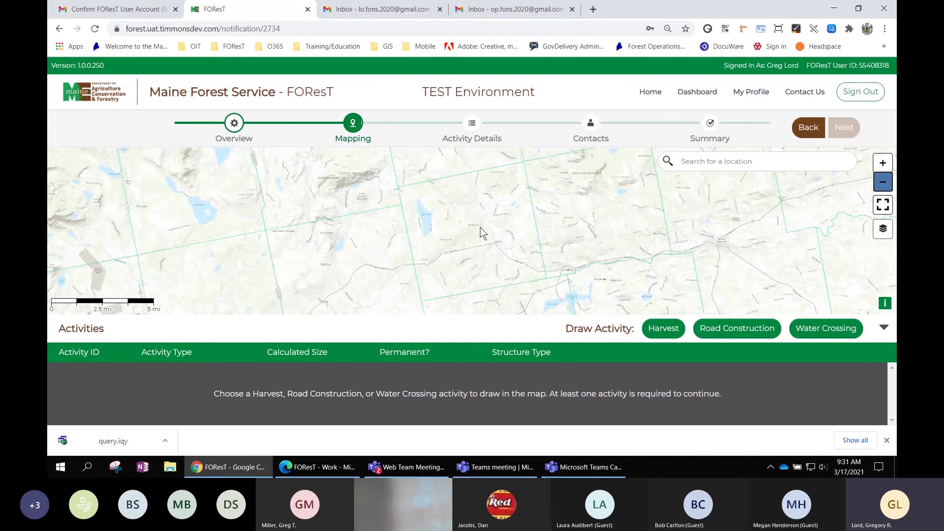
{"action": "scroll", "coordinate": [480, 227], "scroll_direction": "up", "scroll_amount": 1}
{"action": "scroll", "coordinate": [480, 227], "scroll_direction": "up", "scroll_amount": 1}
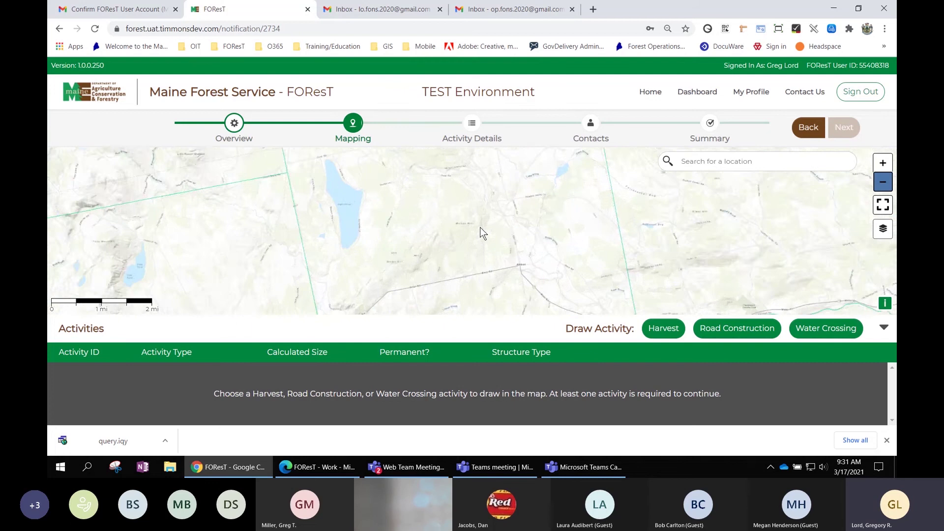
{"action": "scroll", "coordinate": [480, 227], "scroll_direction": "down", "scroll_amount": 1}
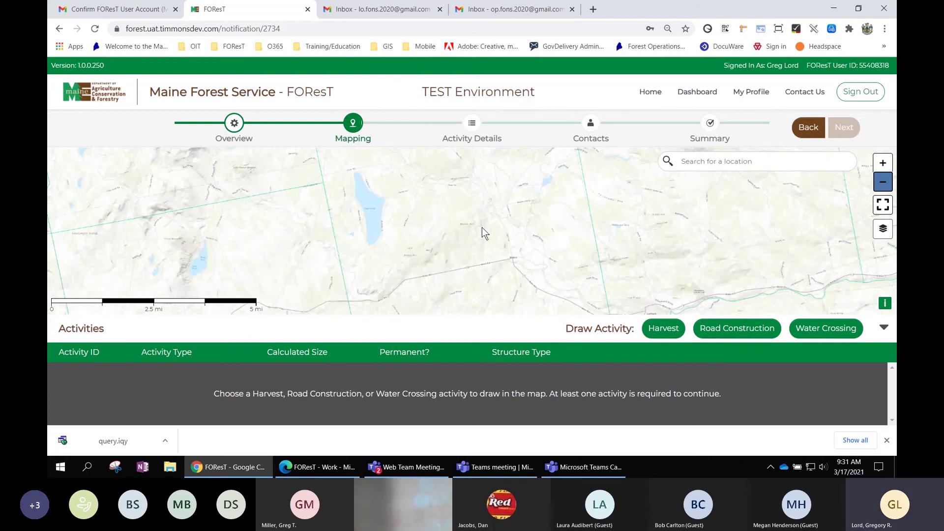
{"action": "scroll", "coordinate": [506, 224], "scroll_direction": "up", "scroll_amount": 1}
{"action": "scroll", "coordinate": [450, 221], "scroll_direction": "down", "scroll_amount": 1}
{"action": "scroll", "coordinate": [429, 195], "scroll_direction": "down", "scroll_amount": 1}
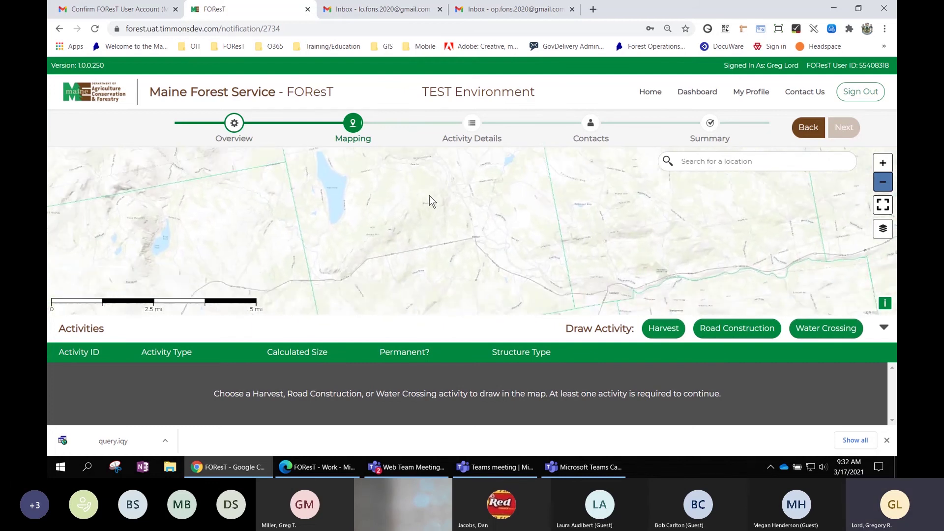
{"action": "scroll", "coordinate": [459, 233], "scroll_direction": "up", "scroll_amount": 1}
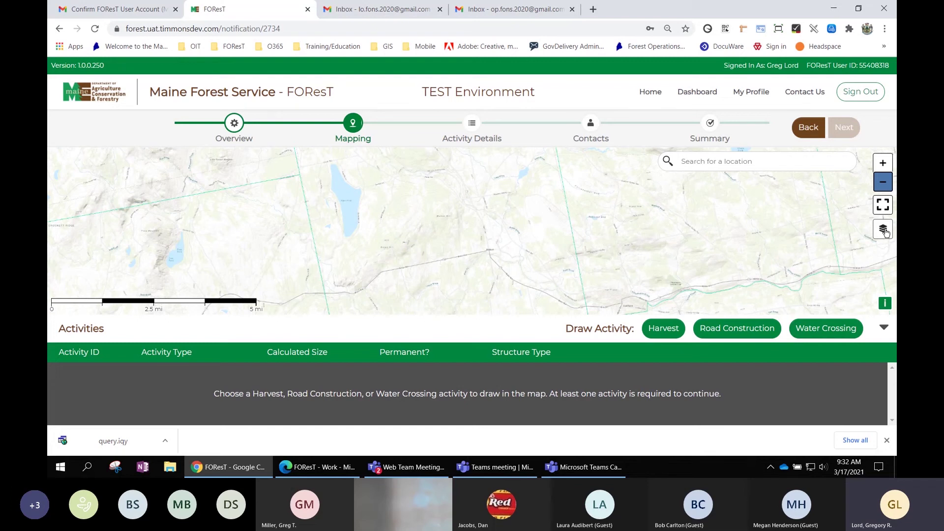
Preview the Imagery basemap from the layer list, then return to Topographic.
{"action": "left_click", "coordinate": [883, 230]}
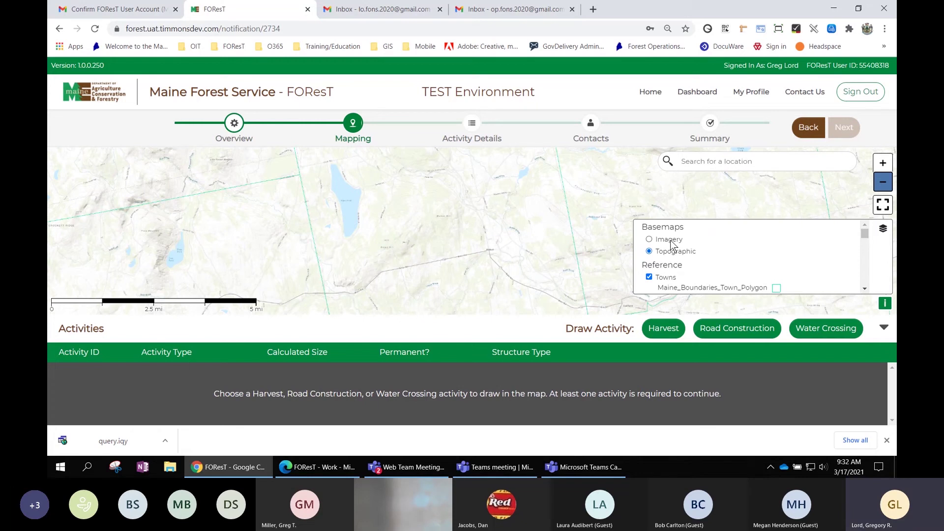
{"action": "left_click", "coordinate": [671, 240]}
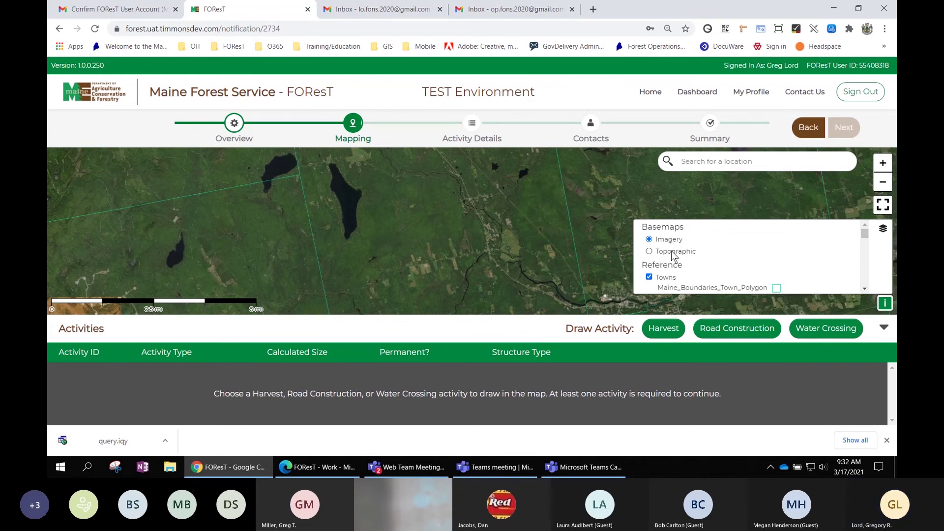
{"action": "left_click", "coordinate": [674, 252]}
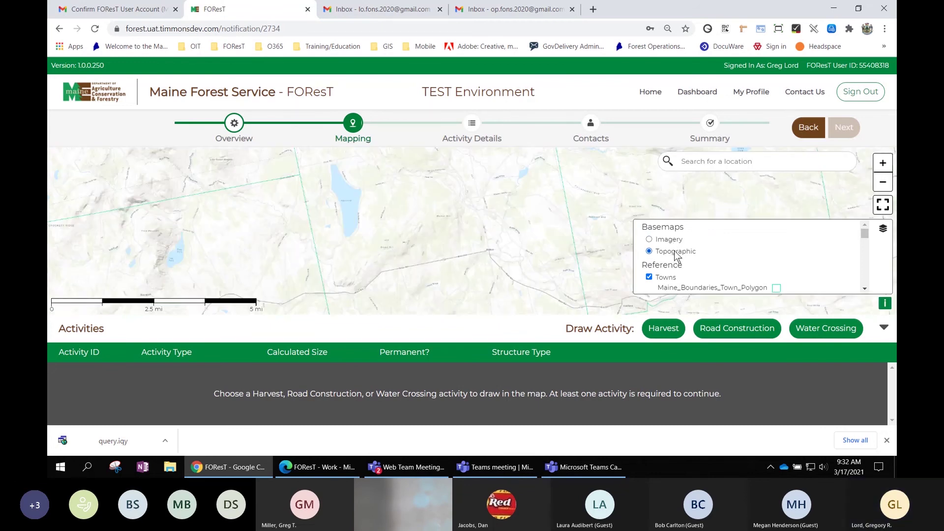
Scroll the layer list down to the Wildlife layer group.
{"action": "left_click", "coordinate": [864, 288]}
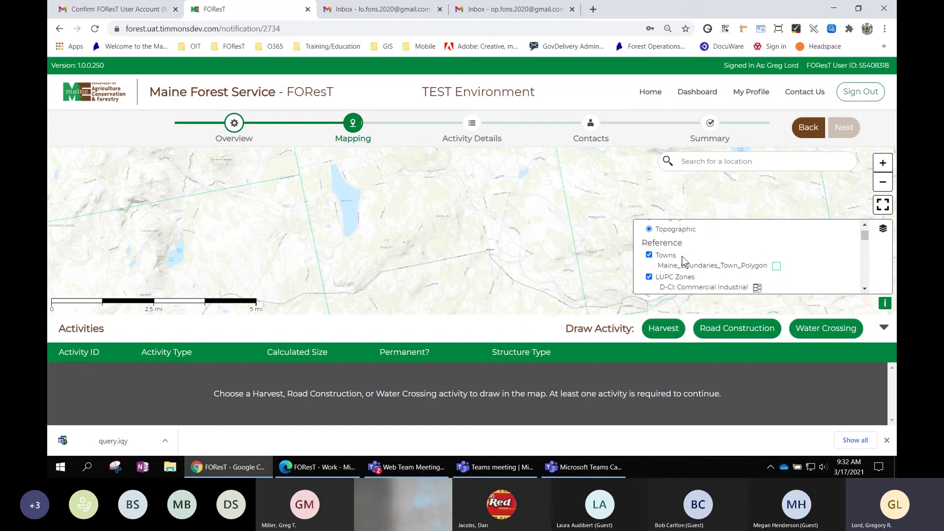
{"action": "left_click", "coordinate": [864, 289]}
{"action": "left_click", "coordinate": [864, 289]}
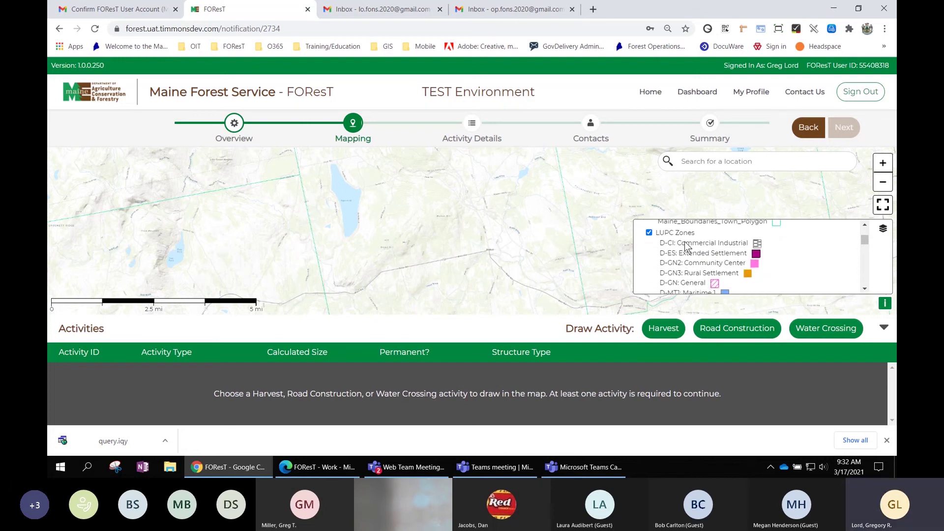
{"action": "left_click", "coordinate": [864, 289]}
{"action": "left_click", "coordinate": [865, 288]}
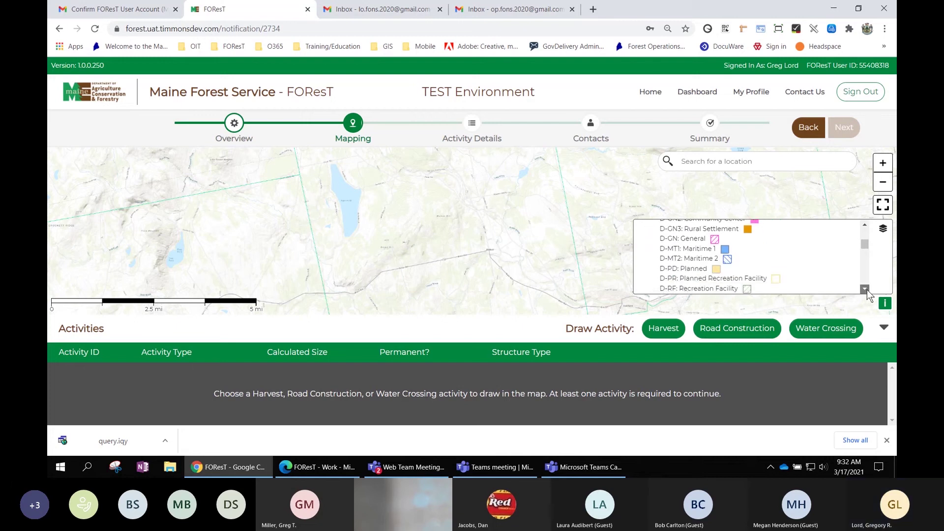
{"action": "left_click", "coordinate": [864, 289]}
{"action": "left_click", "coordinate": [864, 288]}
{"action": "left_click", "coordinate": [864, 288]}
{"action": "left_click", "coordinate": [865, 288]}
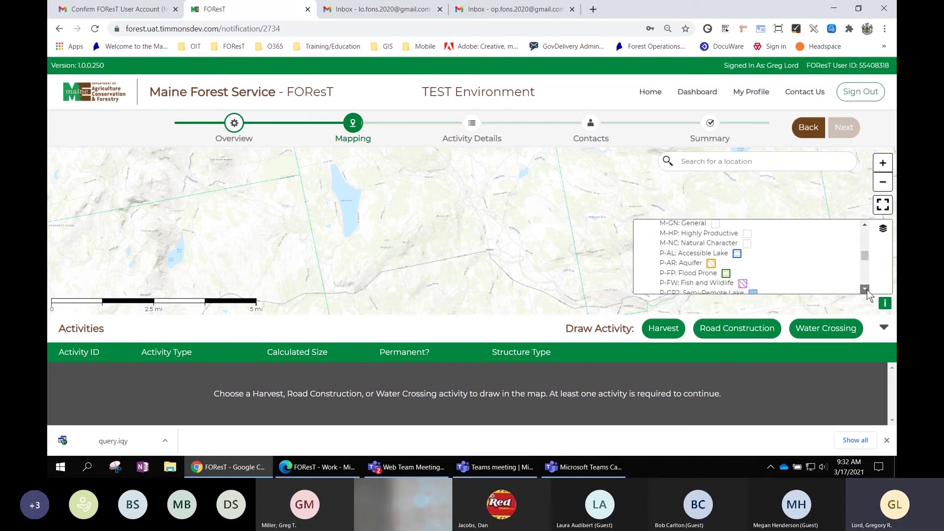
{"action": "left_click", "coordinate": [864, 288]}
{"action": "left_click", "coordinate": [864, 288]}
{"action": "left_click", "coordinate": [864, 289]}
{"action": "left_click", "coordinate": [865, 289]}
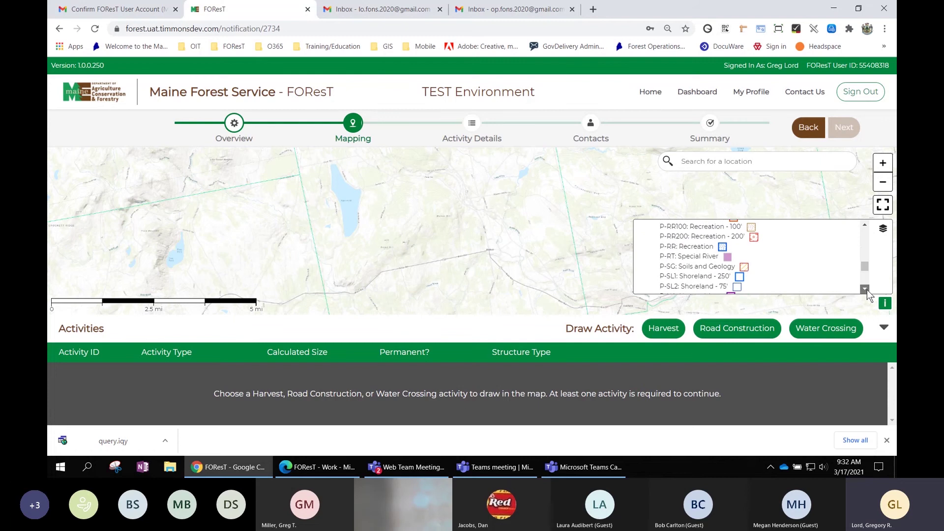
{"action": "left_click", "coordinate": [864, 289]}
{"action": "left_click", "coordinate": [864, 289]}
{"action": "left_click", "coordinate": [864, 288]}
{"action": "left_click", "coordinate": [864, 289]}
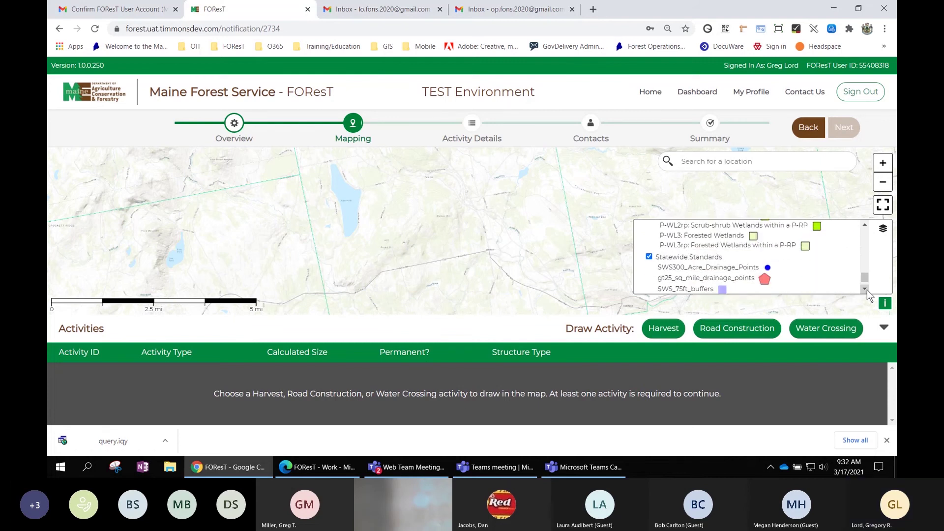
{"action": "left_click", "coordinate": [864, 289]}
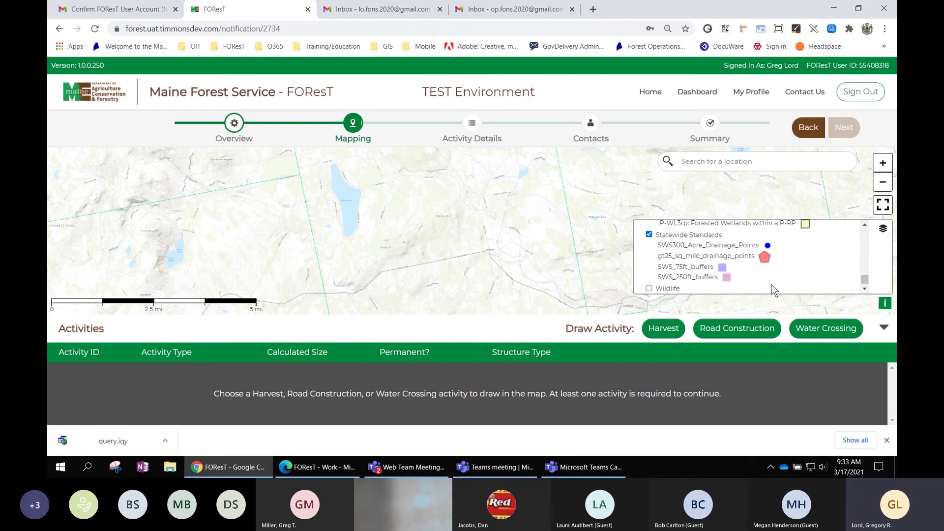
{"action": "left_click", "coordinate": [865, 289]}
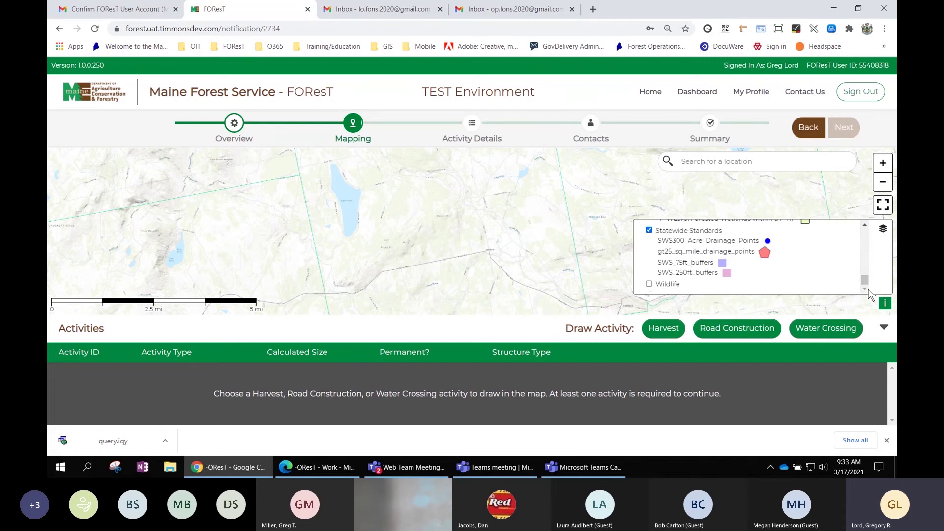
Turn the Wildlife overlay on, then off again, and scroll back to the list's top.
{"action": "left_click", "coordinate": [649, 284]}
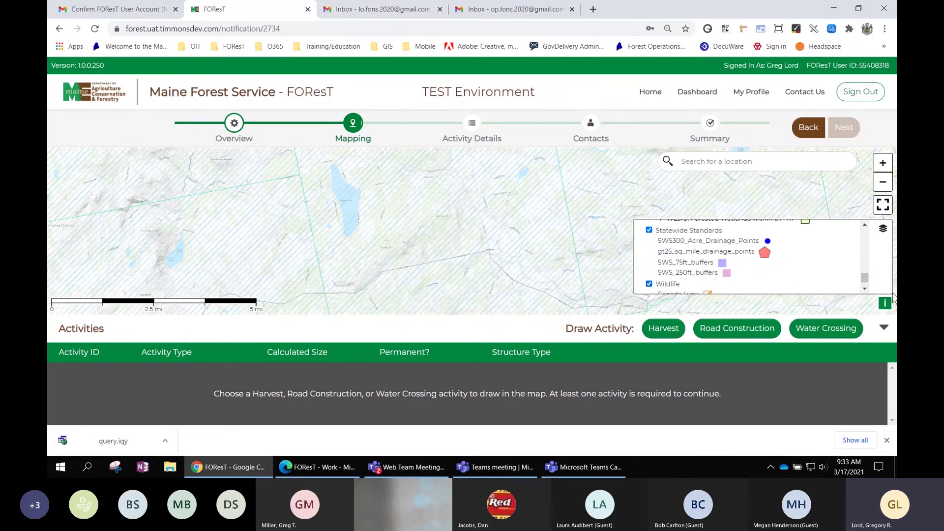
{"action": "left_click", "coordinate": [865, 289]}
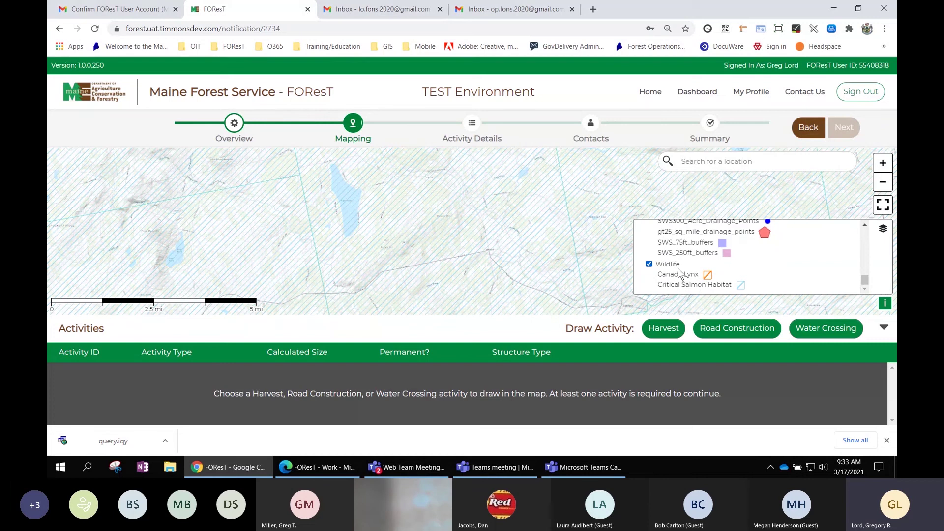
{"action": "left_click", "coordinate": [649, 264]}
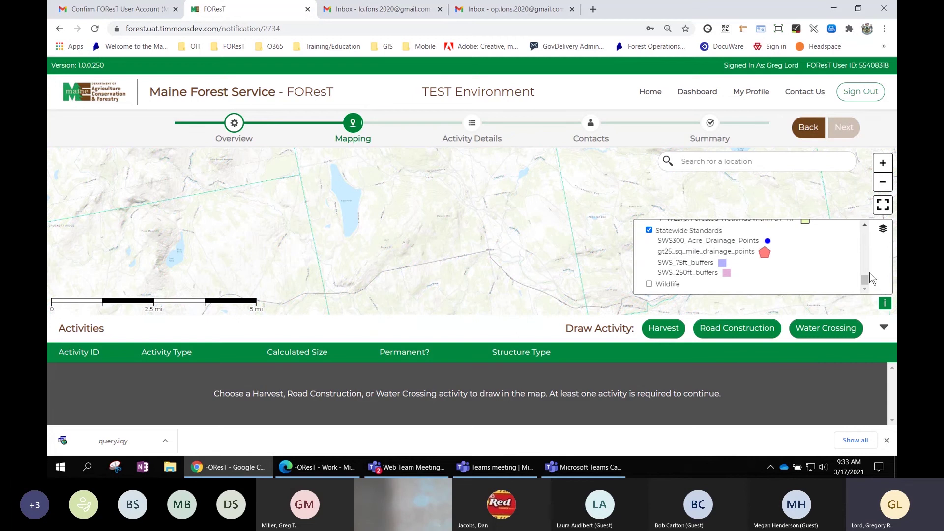
{"action": "left_click_drag", "start_coordinate": [866, 281], "coordinate": [869, 231]}
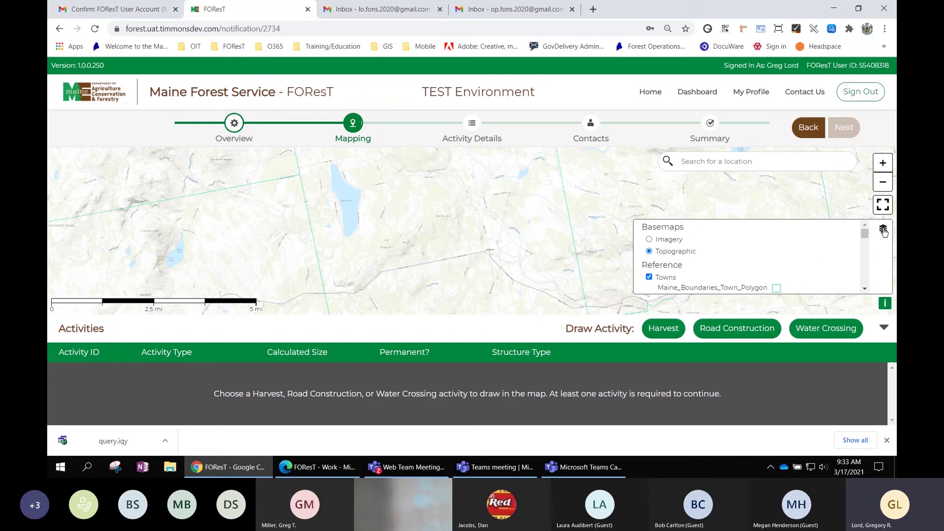
Close the layer list, then zoom and pan to frame the stream branches at the harvest site.
{"action": "left_click", "coordinate": [883, 231]}
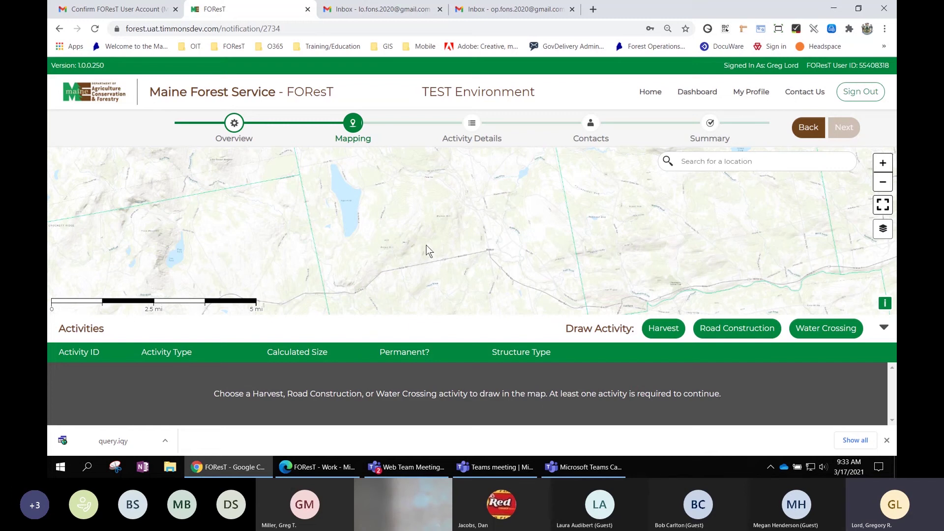
{"action": "left_click_drag", "start_coordinate": [427, 247], "coordinate": [432, 239]}
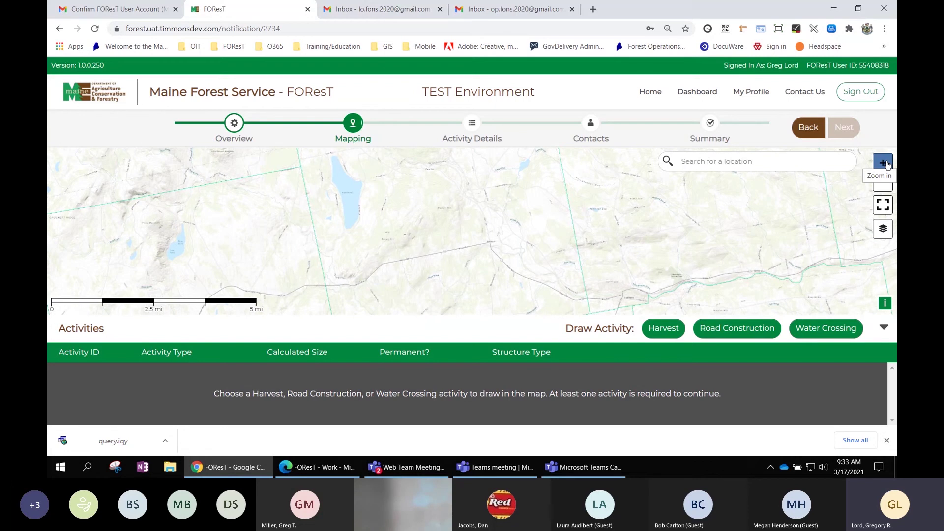
{"action": "left_click", "coordinate": [883, 163]}
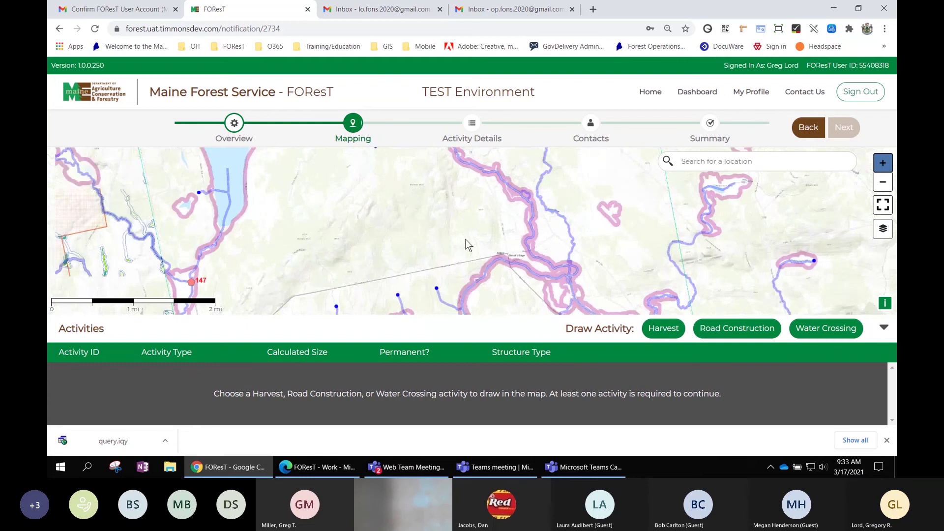
{"action": "mouse_move", "coordinate": [453, 258]}
{"action": "left_mouse_down"}
{"action": "mouse_move", "coordinate": [485, 210]}
{"action": "mouse_move", "coordinate": [523, 200]}
{"action": "left_mouse_up"}
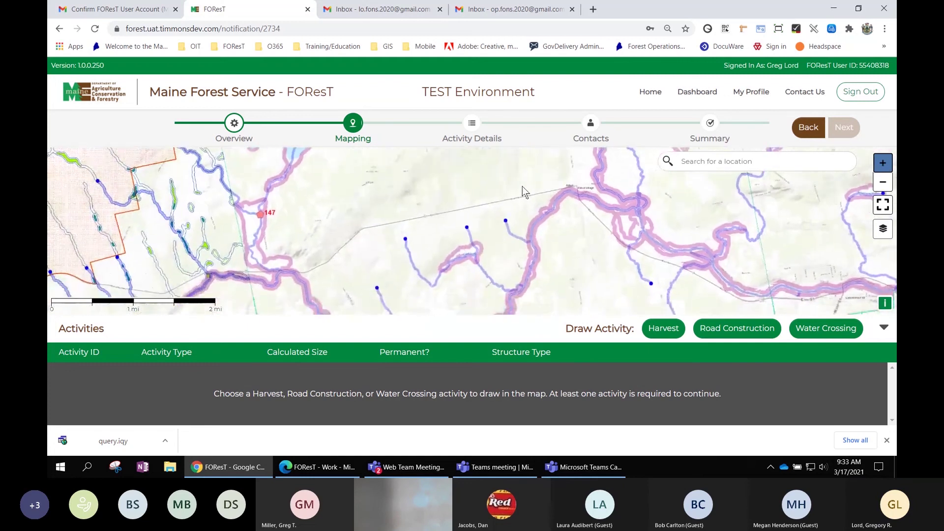
{"action": "scroll", "coordinate": [557, 244], "scroll_direction": "up", "scroll_amount": 1}
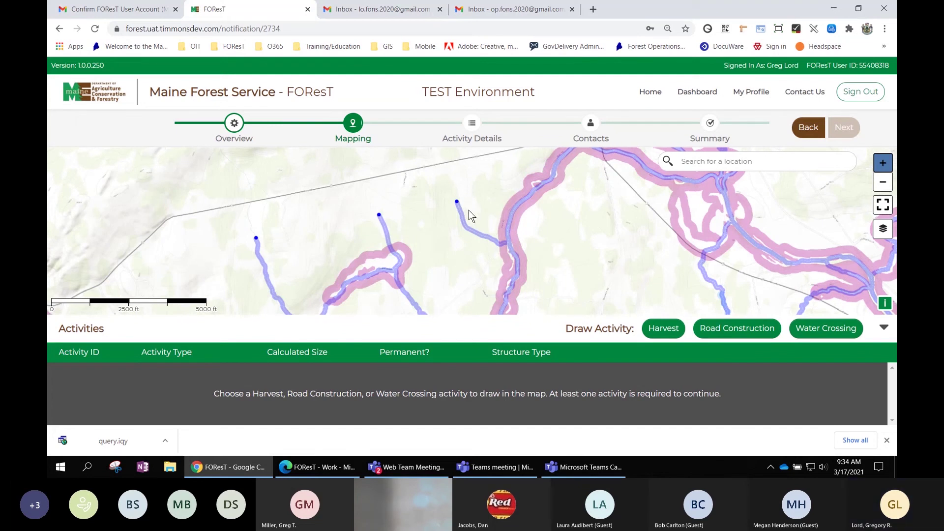
{"action": "left_click_drag", "start_coordinate": [468, 210], "coordinate": [477, 202]}
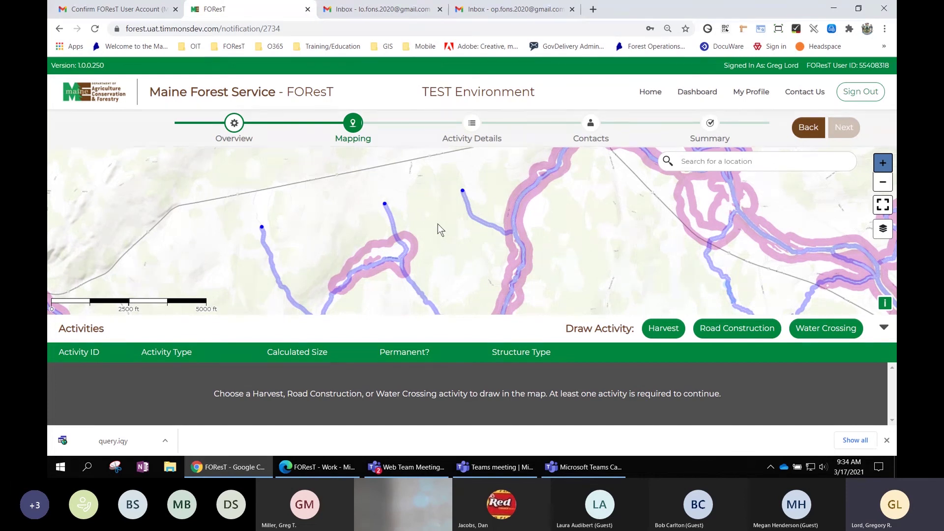
{"action": "left_click_drag", "start_coordinate": [437, 223], "coordinate": [412, 223]}
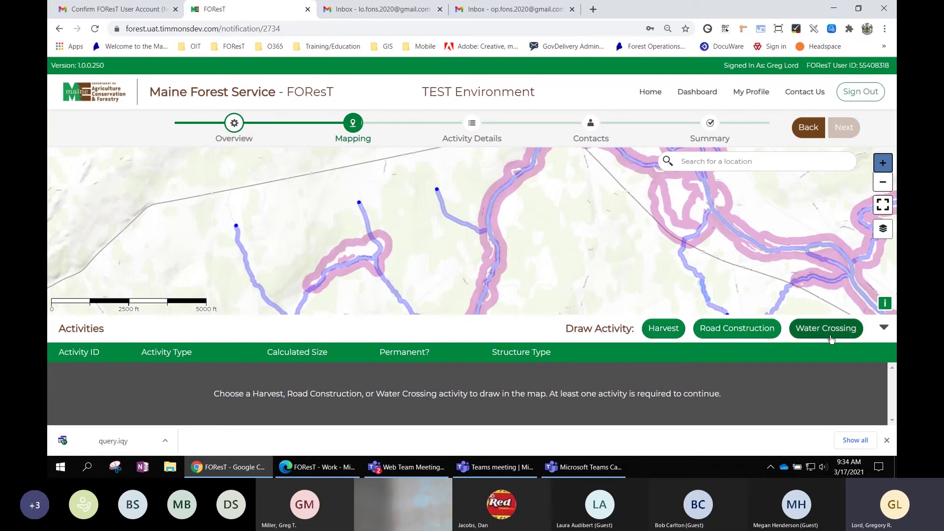
Add a new Harvest activity as row 1 of the Activities table.
{"action": "left_click", "coordinate": [664, 330]}
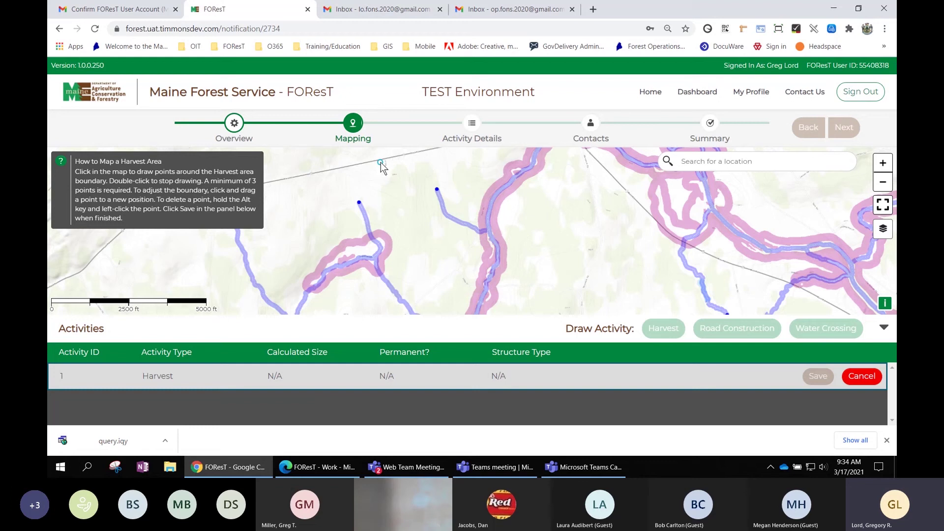
Draw a ten-point harvest polygon around the streams, then reshape it to about 223.9 acres.
{"action": "left_click", "coordinate": [381, 163]}
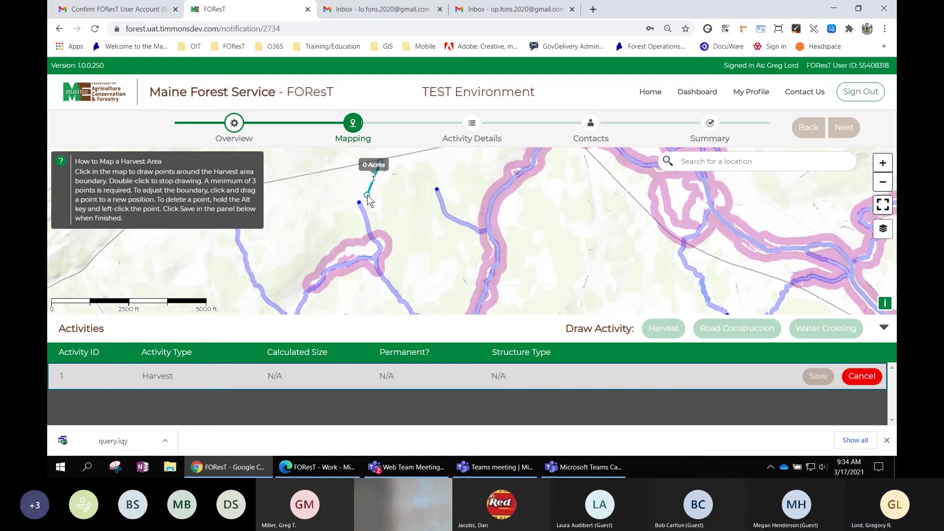
{"action": "left_click", "coordinate": [346, 211]}
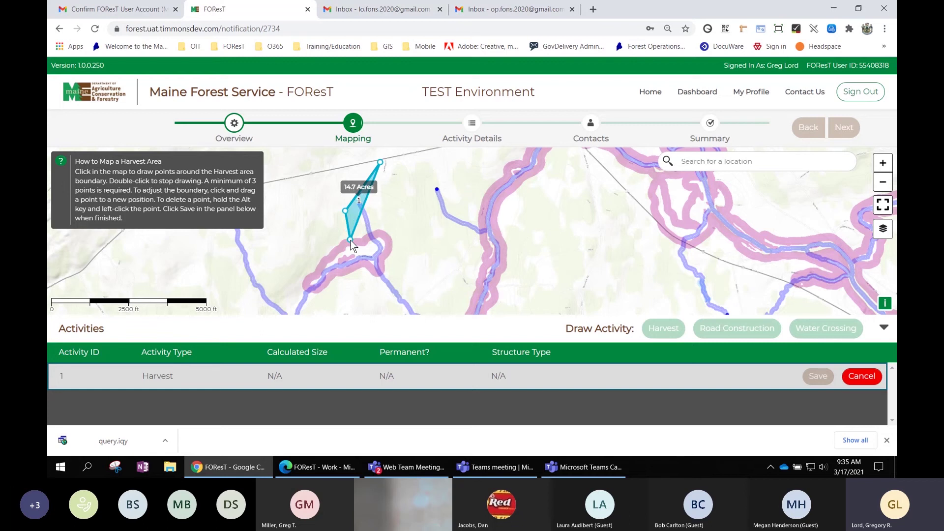
{"action": "left_click", "coordinate": [350, 240]}
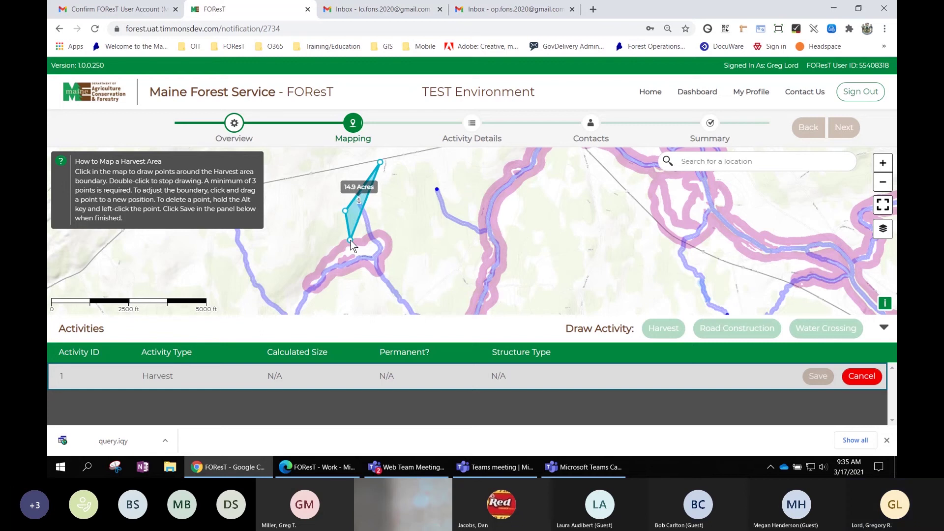
{"action": "left_click", "coordinate": [386, 233]}
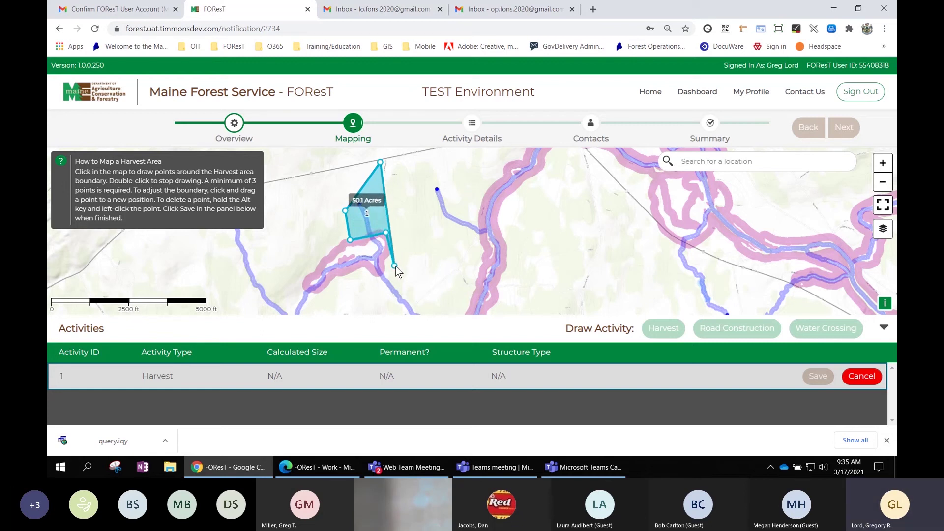
{"action": "left_click", "coordinate": [396, 267]}
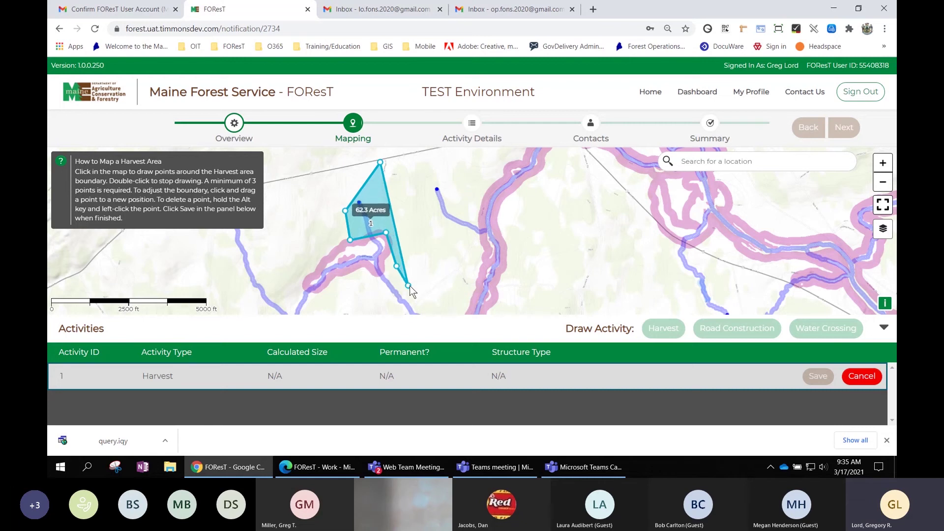
{"action": "left_click", "coordinate": [410, 286]}
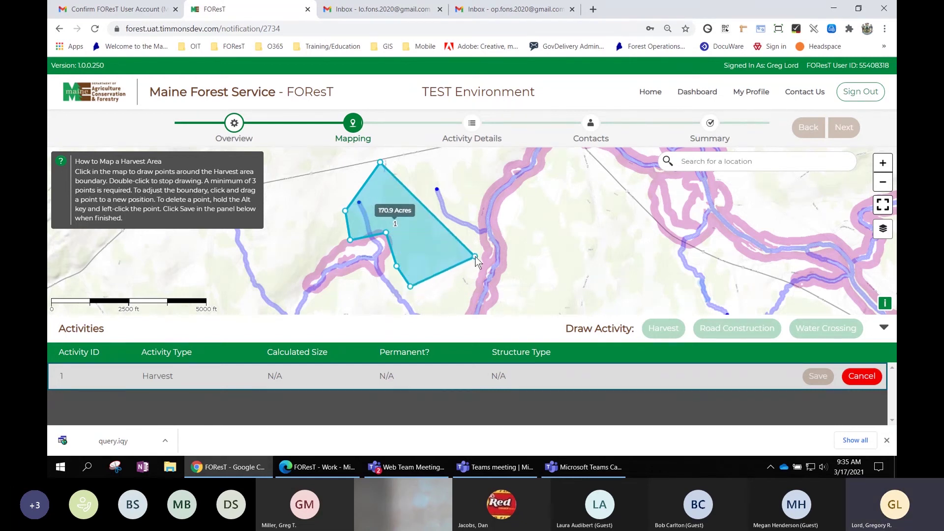
{"action": "left_click", "coordinate": [475, 255]}
{"action": "left_click", "coordinate": [438, 217]}
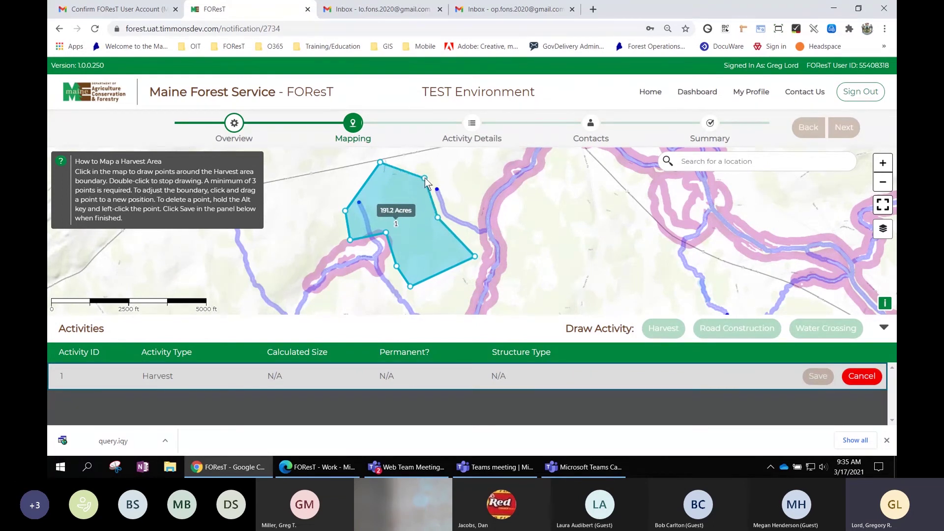
{"action": "left_click", "coordinate": [425, 178]}
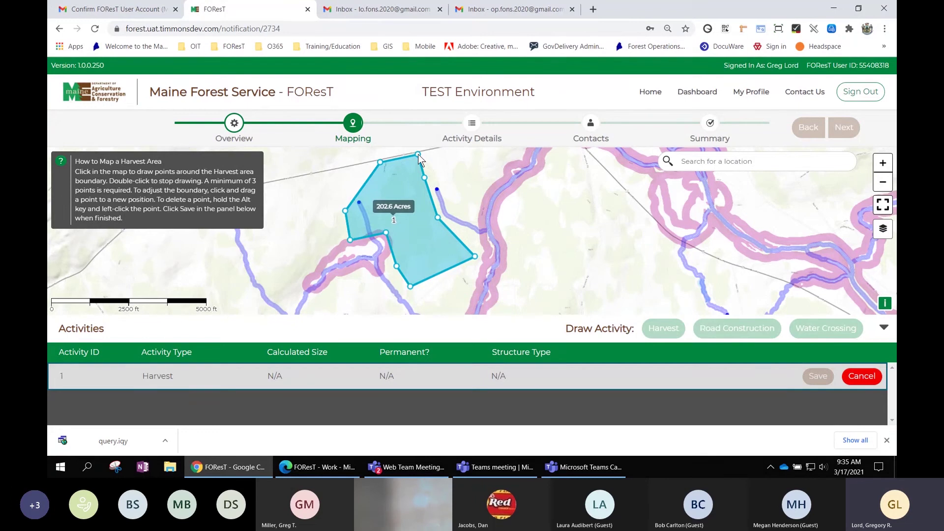
{"action": "double_click", "coordinate": [418, 156]}
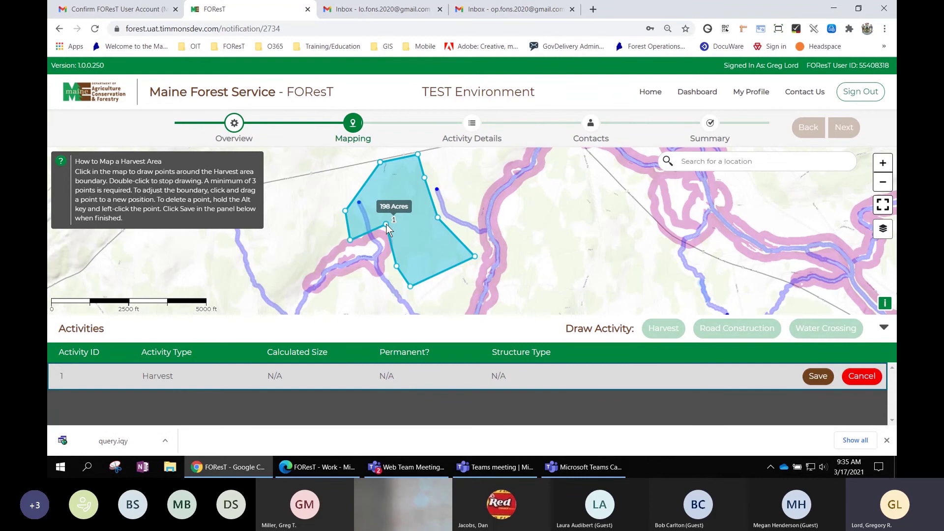
{"action": "left_click_drag", "start_coordinate": [385, 224], "coordinate": [381, 237]}
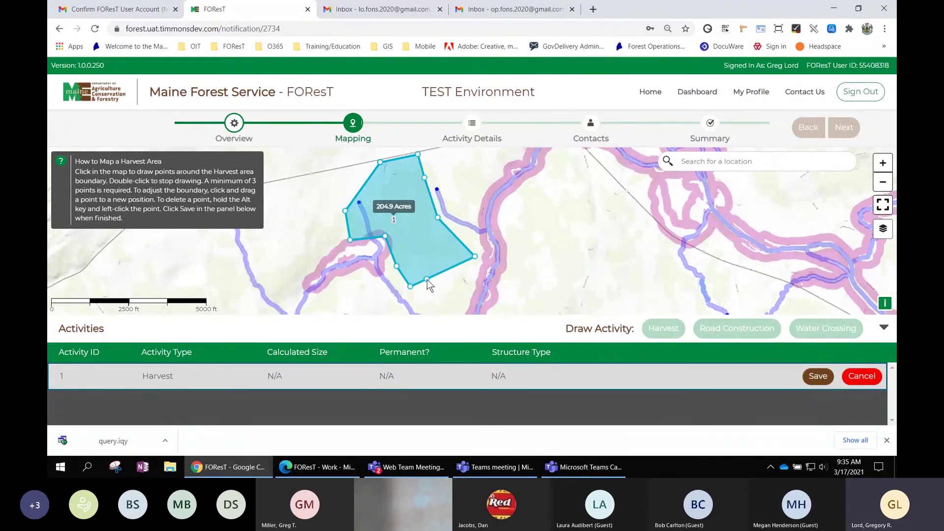
{"action": "left_click_drag", "start_coordinate": [426, 279], "coordinate": [457, 287]}
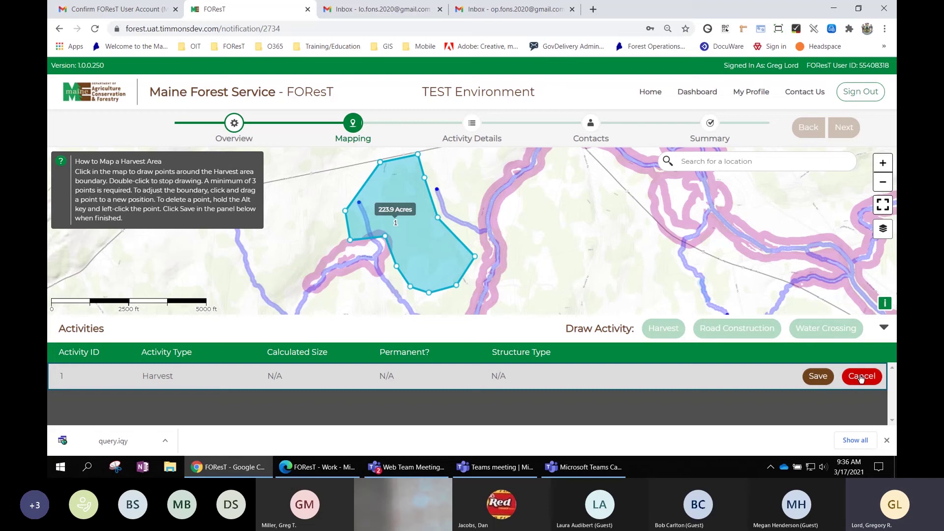
Save Harvest activity 1 and check that its calculated size reads 223.9 Acres.
{"action": "left_click", "coordinate": [820, 377]}
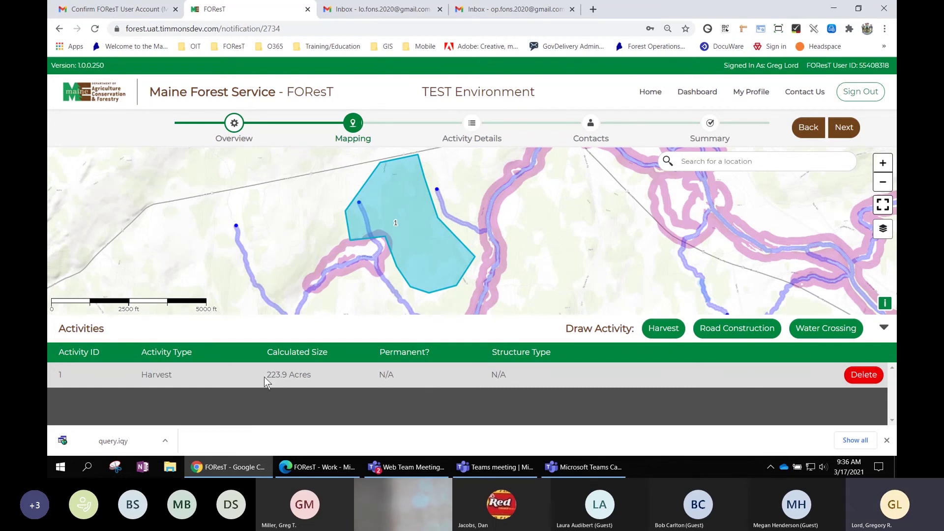
{"action": "left_click_drag", "start_coordinate": [267, 377], "coordinate": [311, 375]}
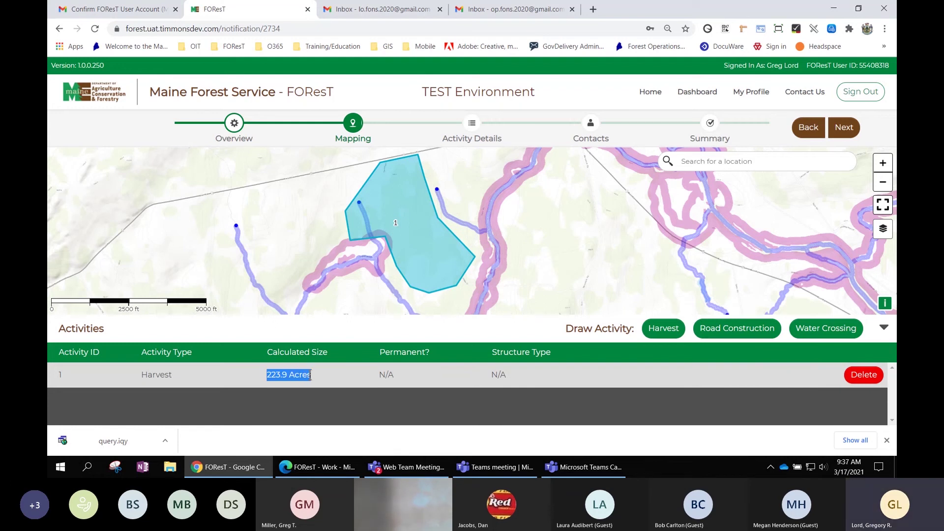
{"action": "left_click", "coordinate": [642, 372]}
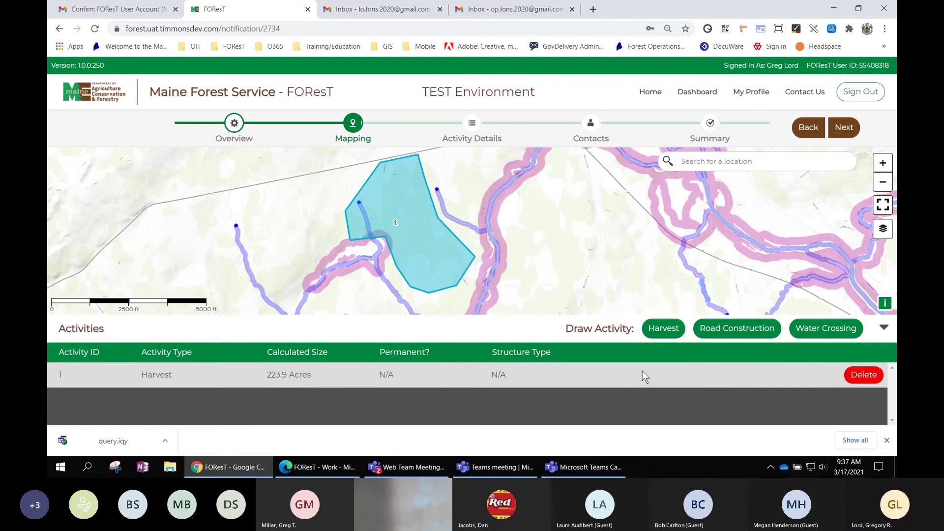
Draw a Road Construction line across the harvest area, lengthened and bent north to 3992.6 feet.
{"action": "left_click", "coordinate": [739, 330]}
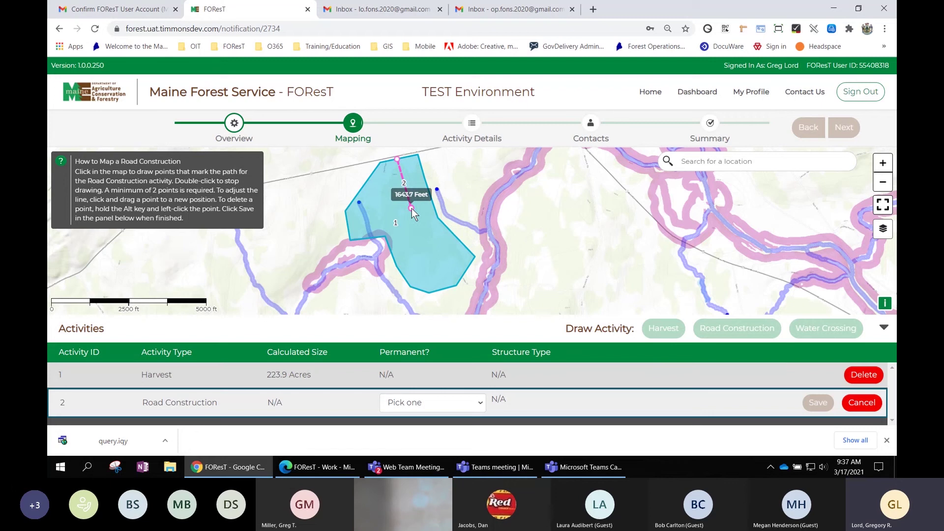
{"action": "left_click", "coordinate": [412, 208]}
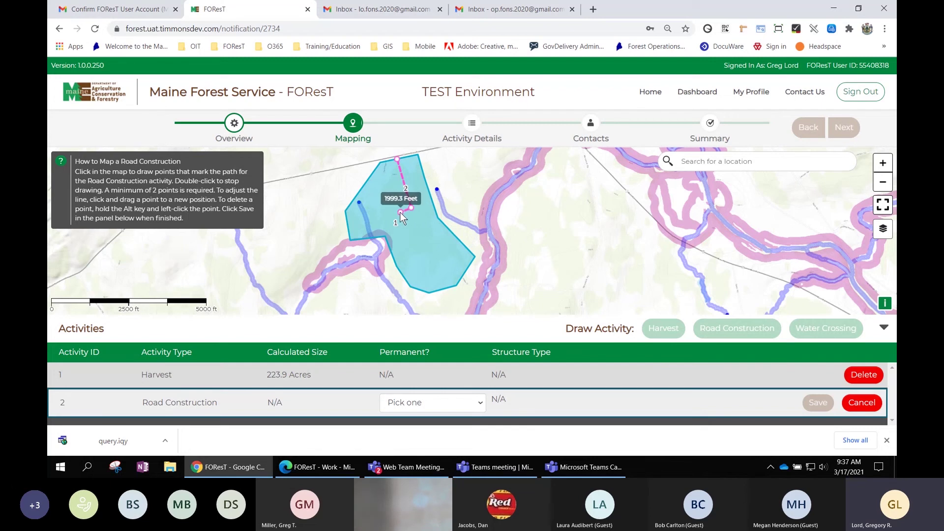
{"action": "double_click", "coordinate": [357, 223]}
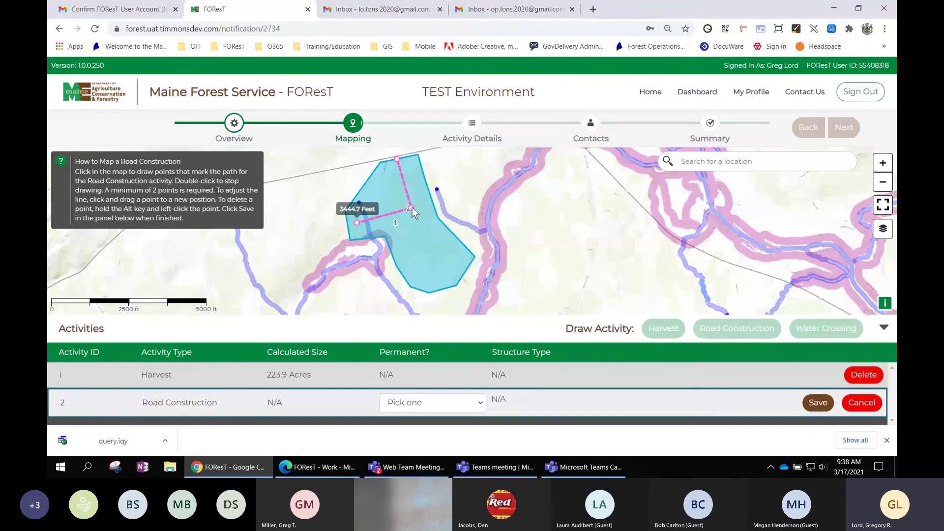
{"action": "left_click_drag", "start_coordinate": [412, 207], "coordinate": [423, 207]}
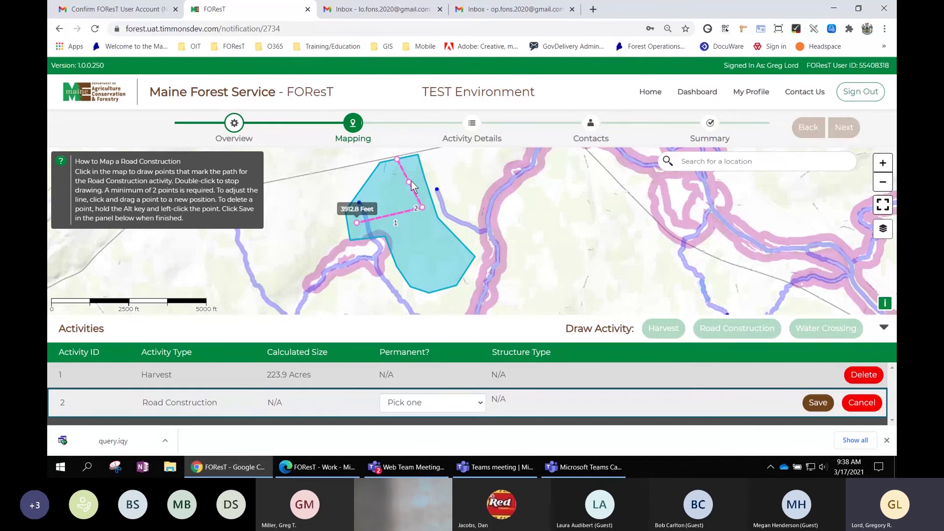
{"action": "left_click_drag", "start_coordinate": [412, 183], "coordinate": [416, 176]}
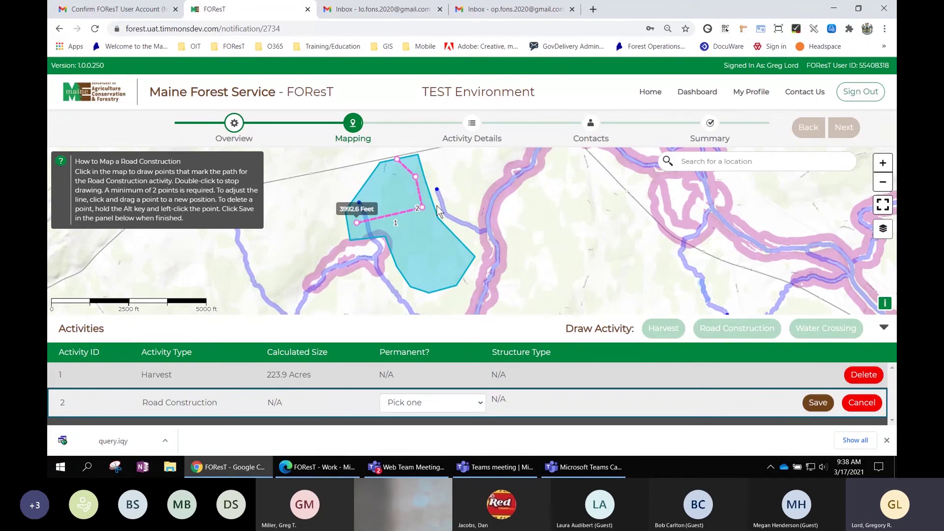
Mark Road Construction activity 2 as Permanent, save it at 3,993 Feet, and dismiss the download bar.
{"action": "left_click", "coordinate": [426, 402]}
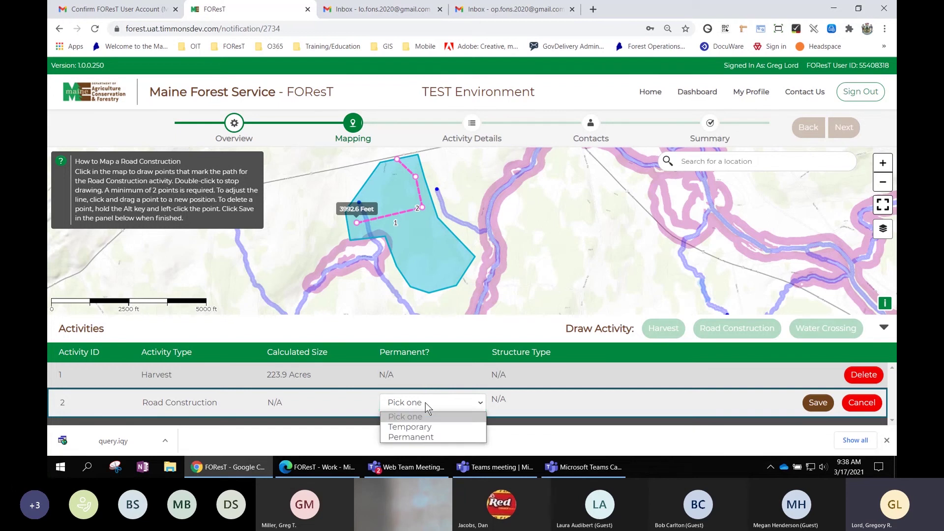
{"action": "left_click", "coordinate": [423, 437]}
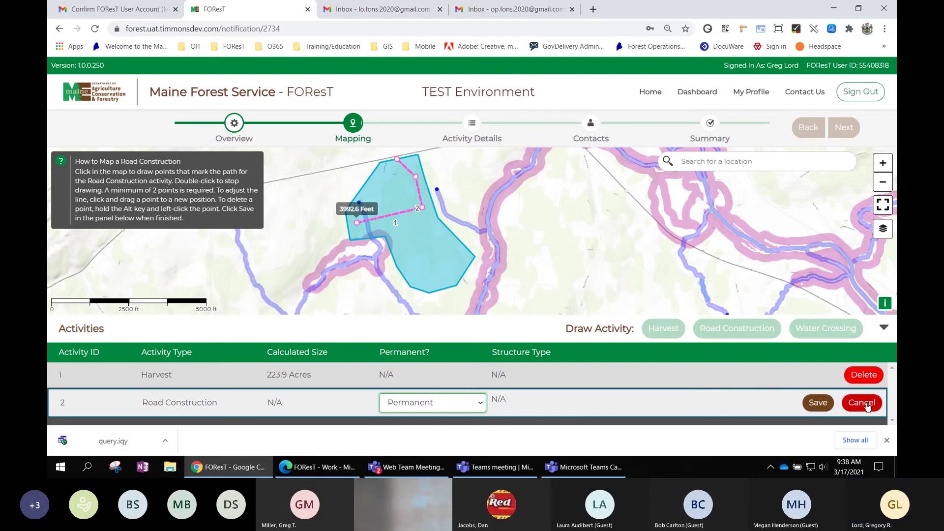
{"action": "left_click", "coordinate": [819, 403]}
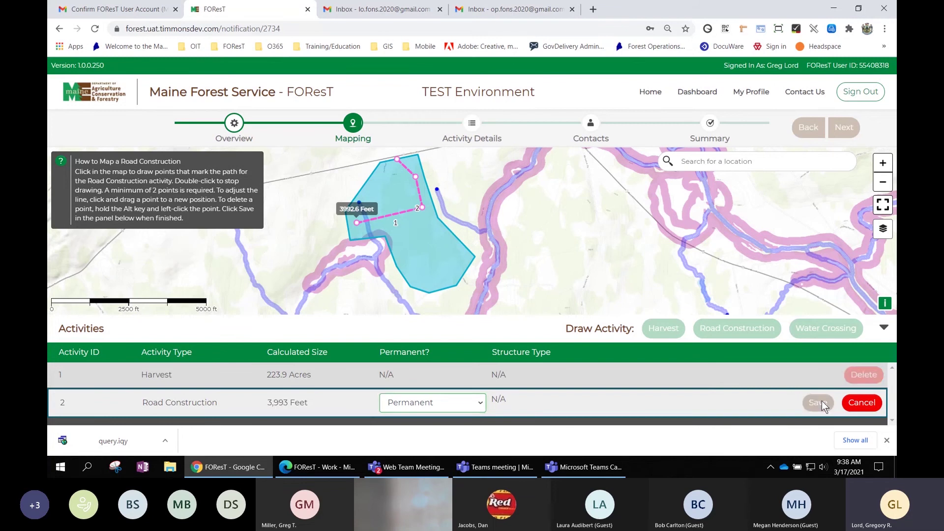
{"action": "left_click", "coordinate": [886, 440]}
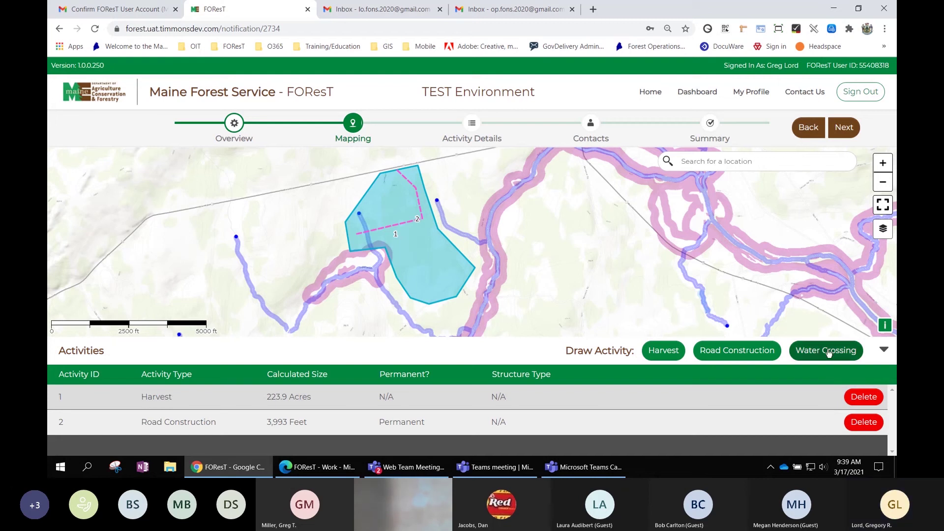
Add Water Crossing activity 3 at the spot where the road meets the stream.
{"action": "left_click", "coordinate": [829, 352]}
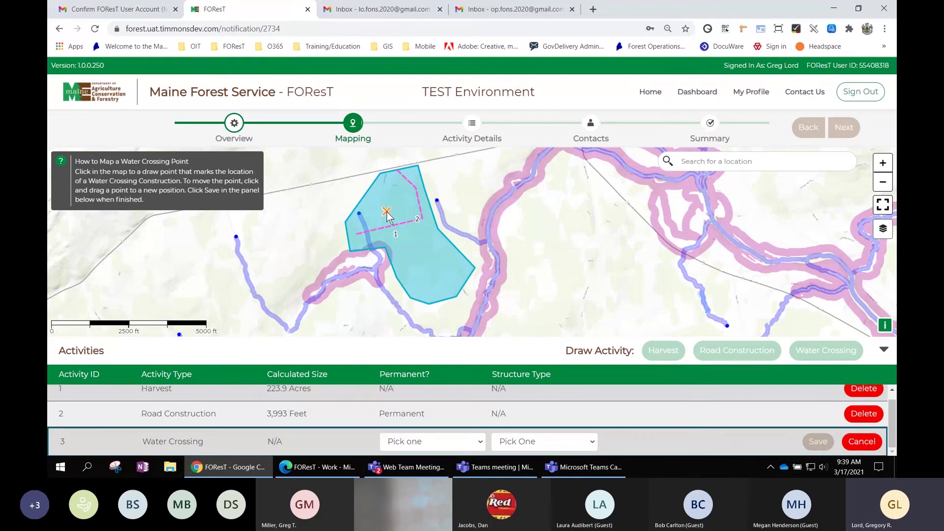
{"action": "left_click", "coordinate": [367, 231]}
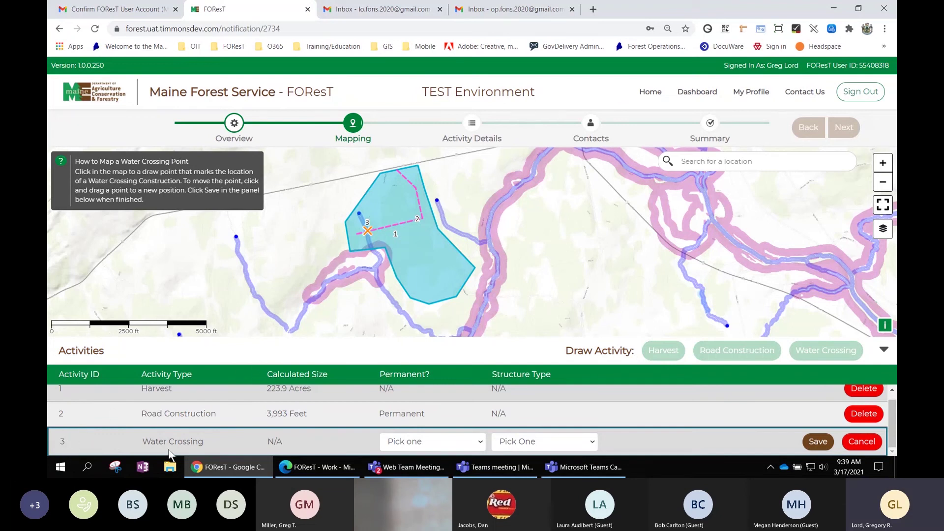
Set water crossing 3 to Permanent with structure type Road Crossing and save it.
{"action": "left_click", "coordinate": [419, 444]}
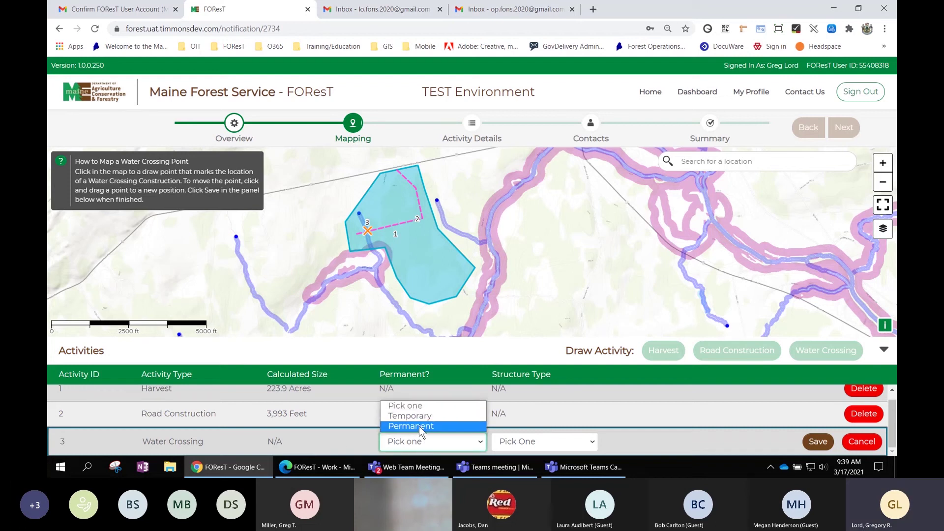
{"action": "left_click", "coordinate": [420, 425]}
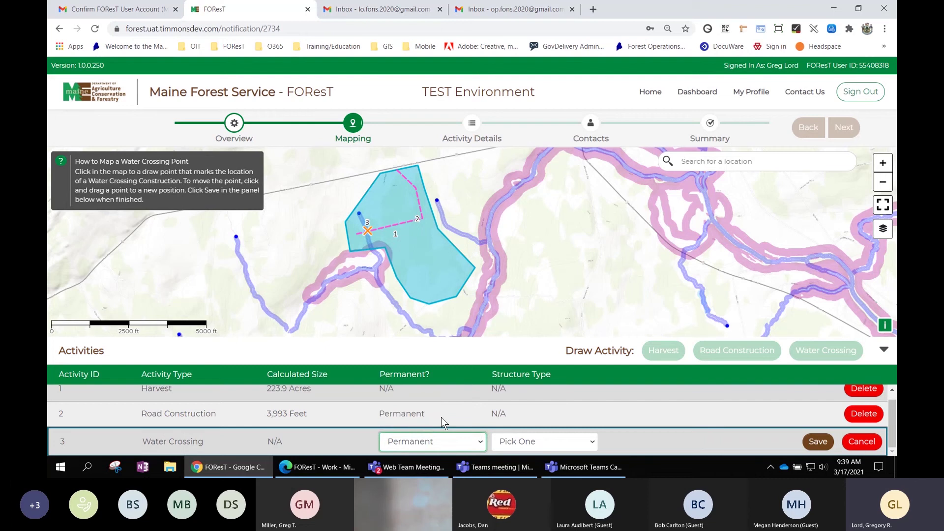
{"action": "left_click", "coordinate": [559, 441]}
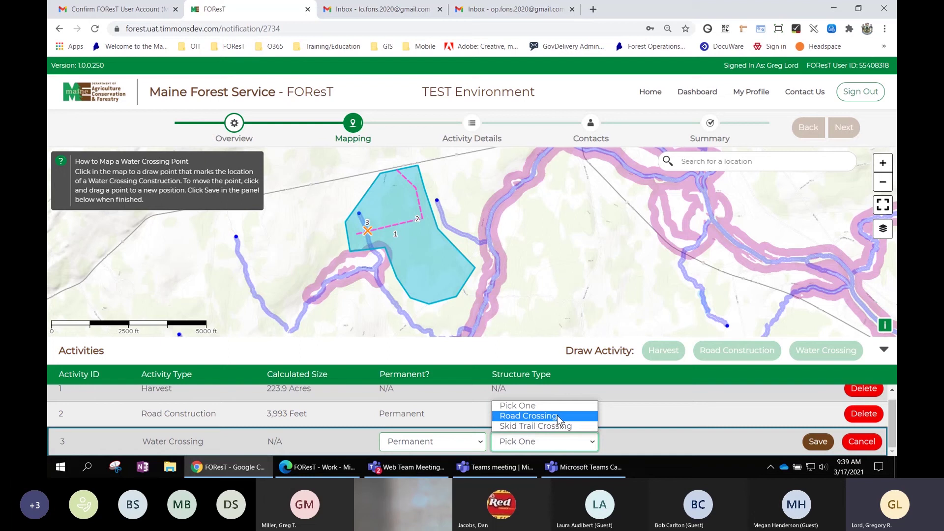
{"action": "left_click", "coordinate": [555, 416]}
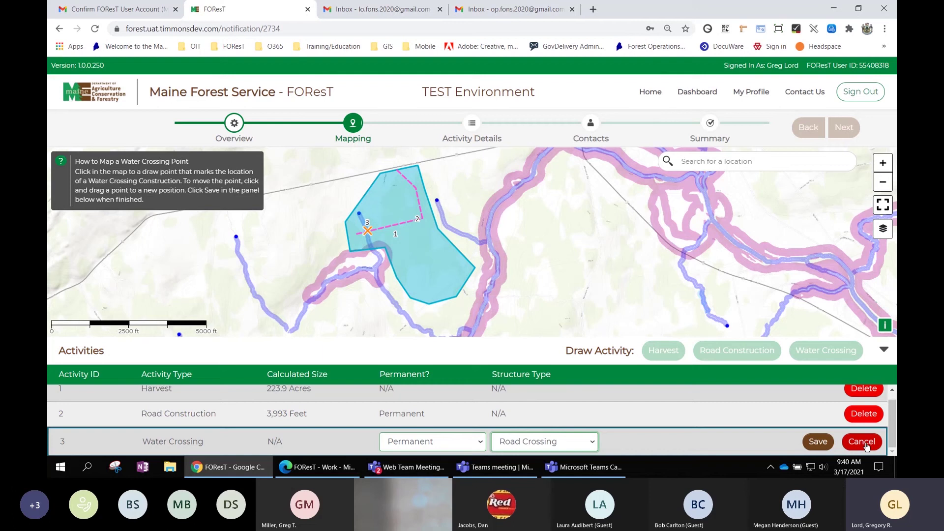
{"action": "left_click", "coordinate": [822, 446]}
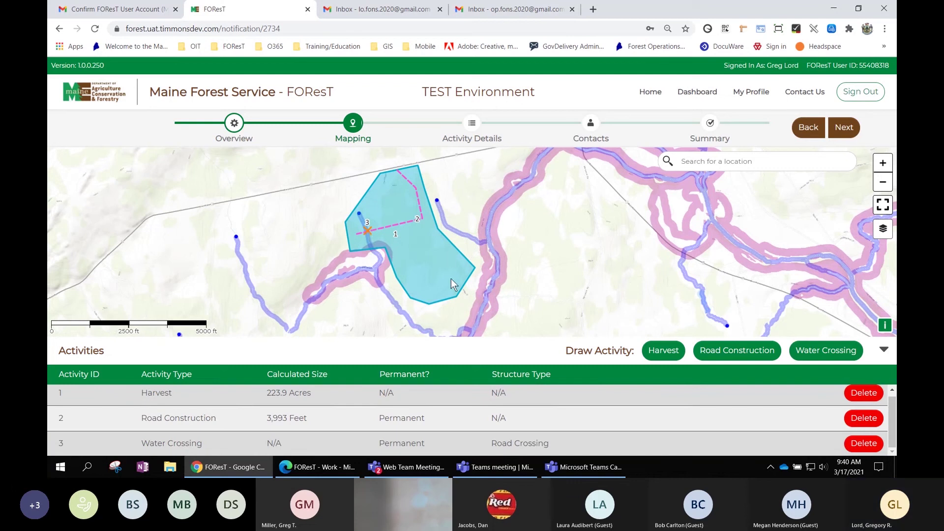
Draw a Harvest polygon north of the first one and save it as activity 4 (194.4 Acres).
{"action": "left_click_drag", "start_coordinate": [455, 300], "coordinate": [554, 329]}
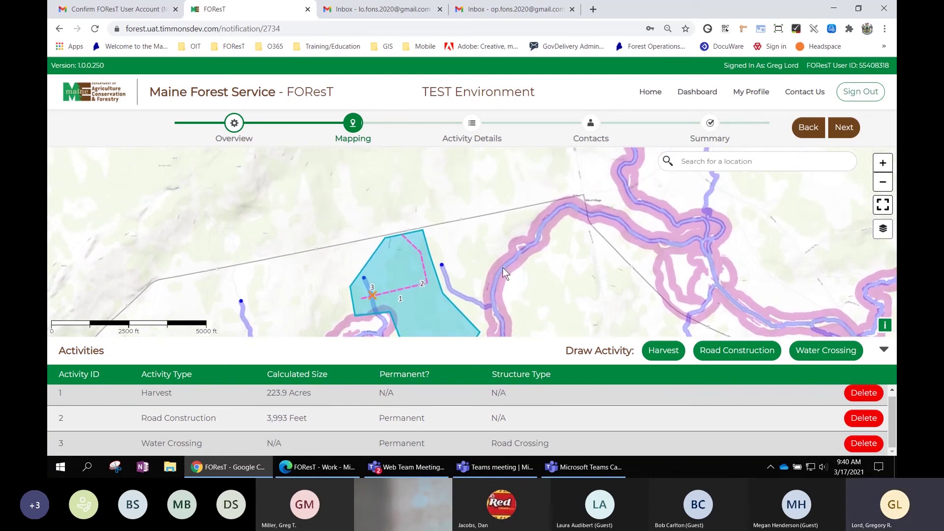
{"action": "left_click_drag", "start_coordinate": [502, 268], "coordinate": [511, 305]}
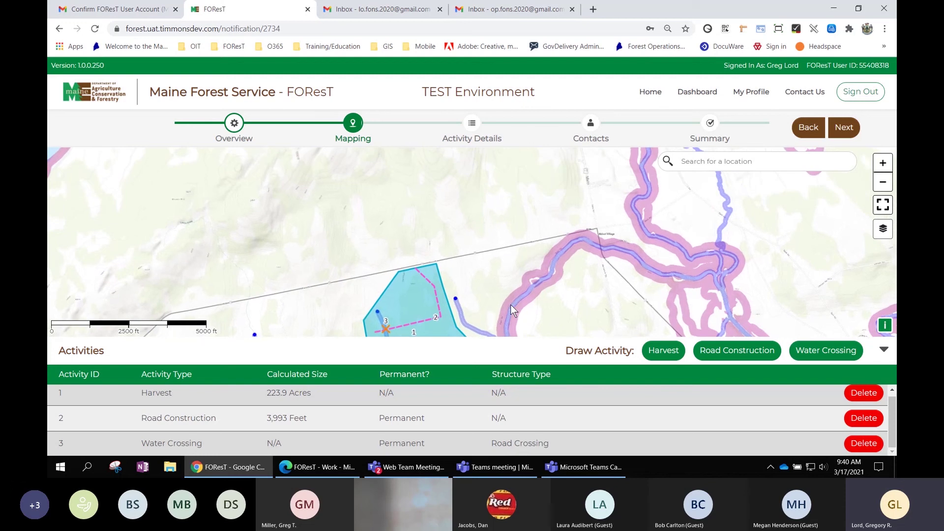
{"action": "left_click", "coordinate": [666, 356]}
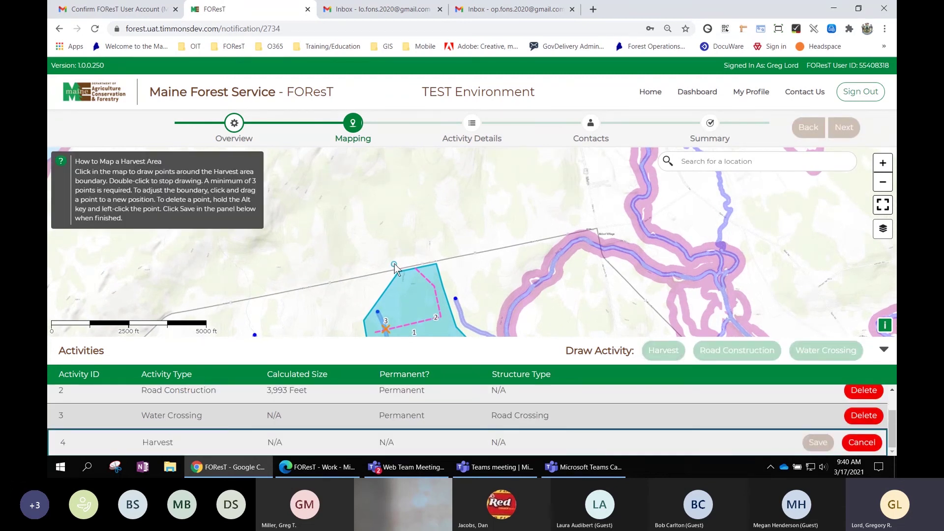
{"action": "left_click", "coordinate": [470, 251]}
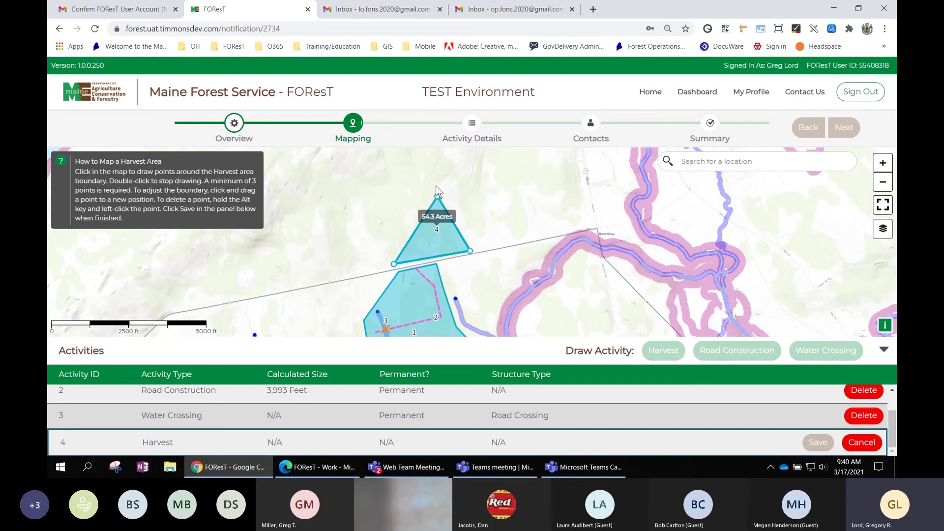
{"action": "left_click", "coordinate": [424, 157]}
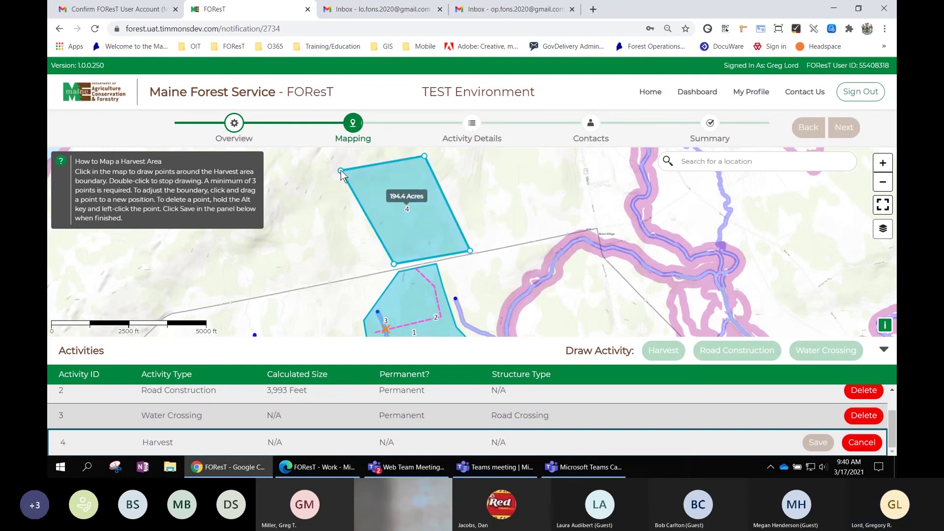
{"action": "double_click", "coordinate": [341, 172]}
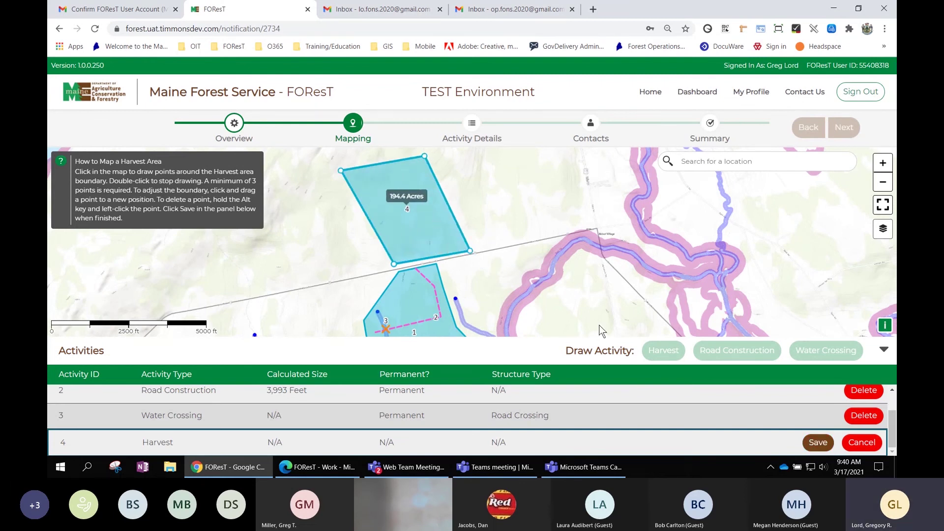
{"action": "left_click", "coordinate": [818, 443]}
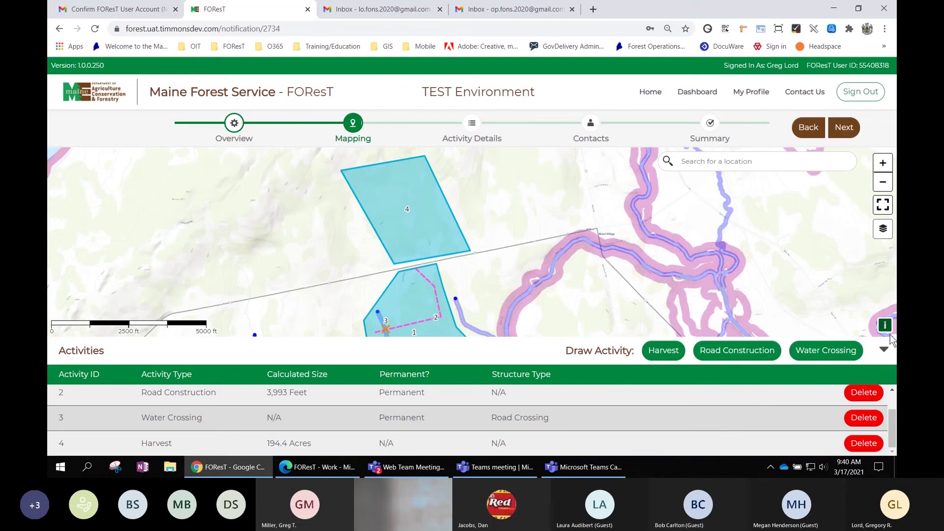
Delete Harvest activity 4 after confirming with Yes, then recentre the map on the remaining activities.
{"action": "left_click", "coordinate": [868, 445]}
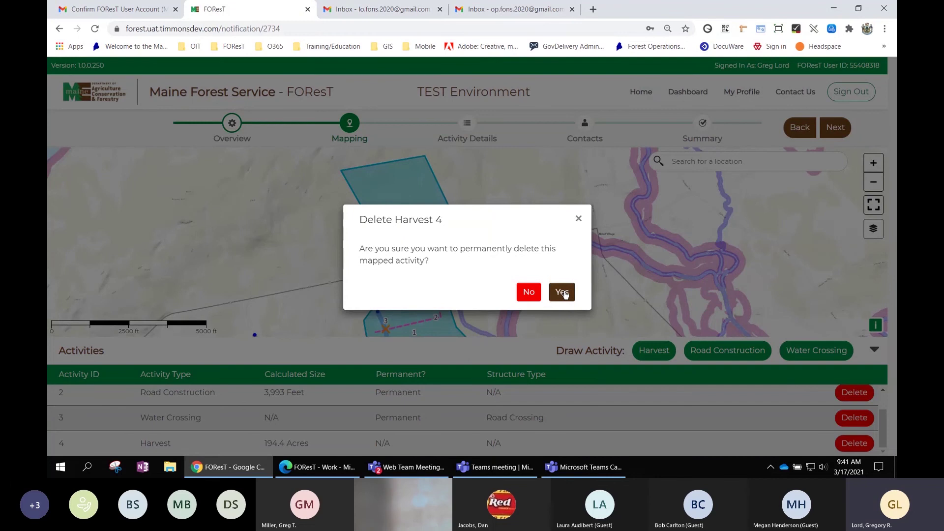
{"action": "left_click", "coordinate": [563, 292]}
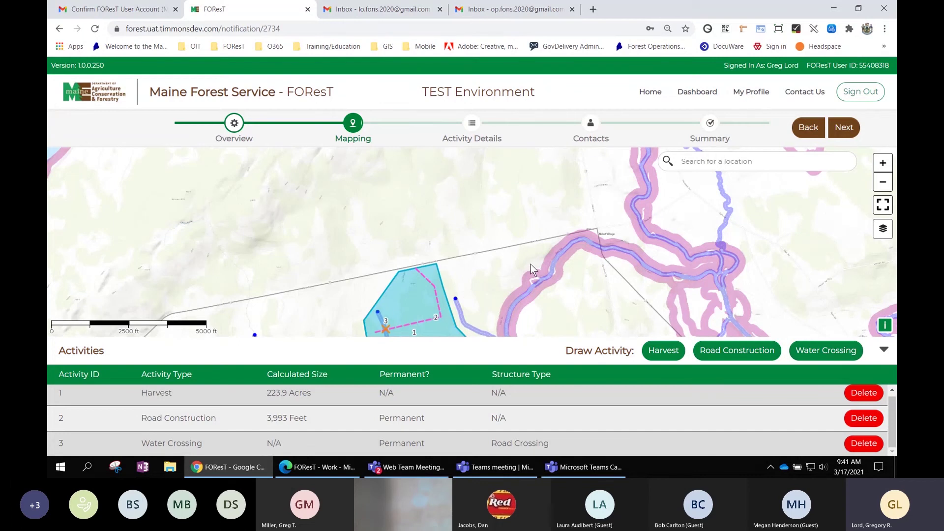
{"action": "left_click_drag", "start_coordinate": [513, 285], "coordinate": [518, 216]}
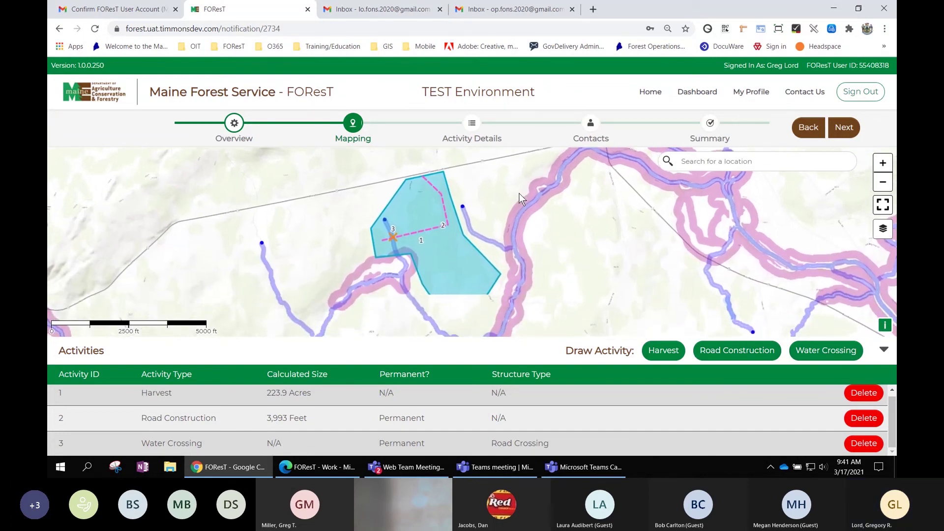
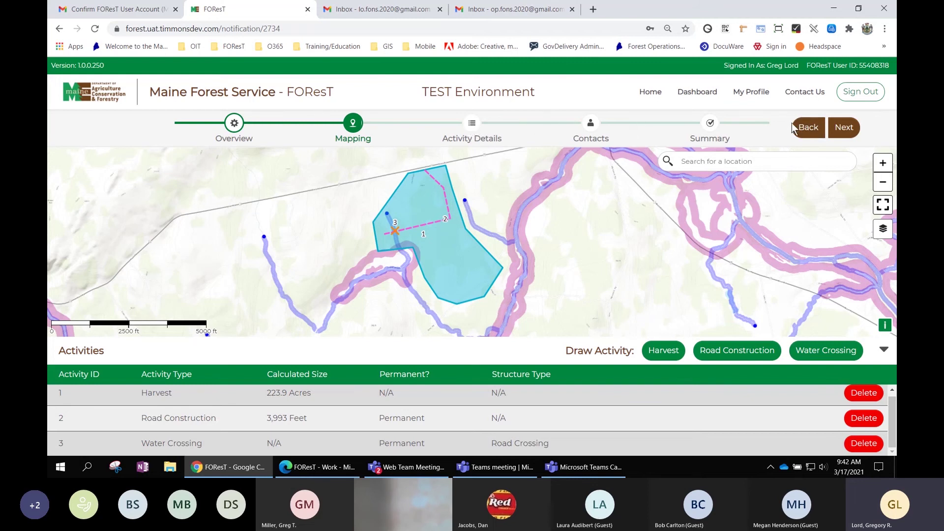
Advance the notification from the Mapping step to Activity Details.
{"action": "left_click", "coordinate": [851, 129]}
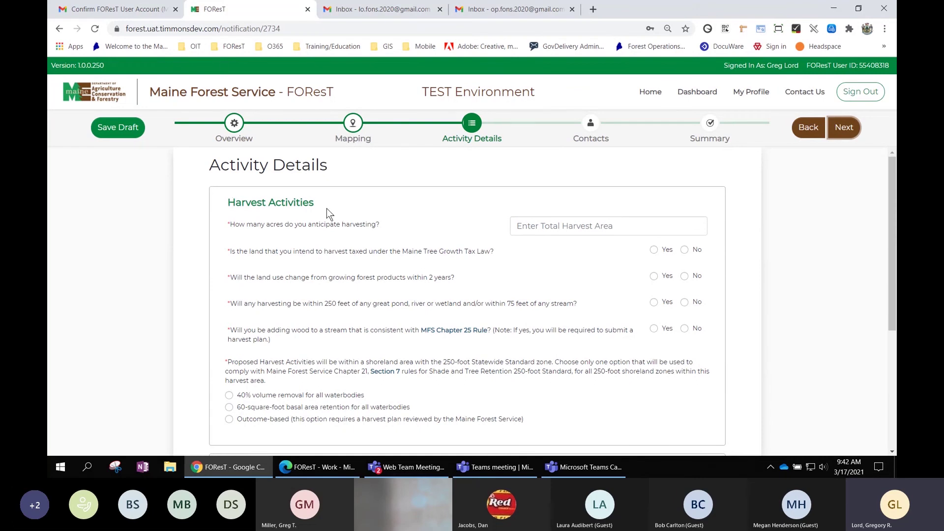
{"action": "scroll", "coordinate": [327, 209], "scroll_direction": "down", "scroll_amount": 3}
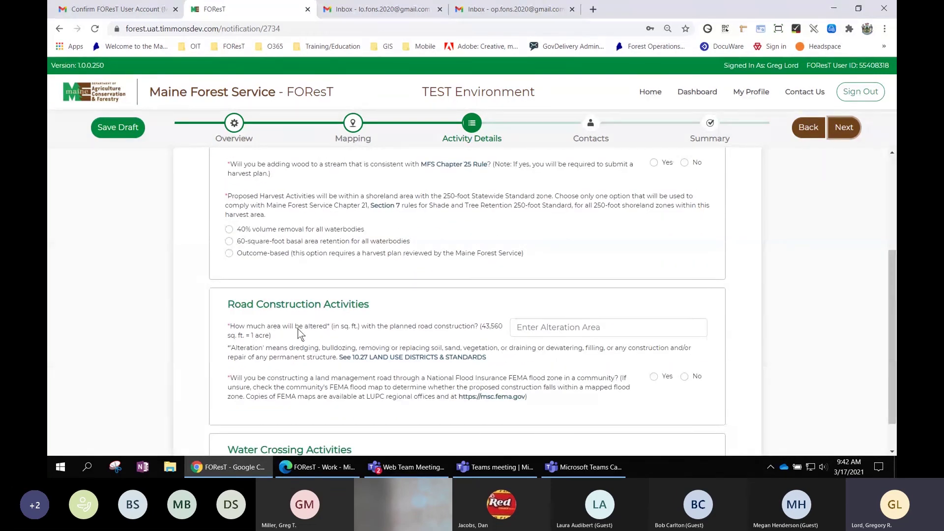
{"action": "scroll", "coordinate": [300, 334], "scroll_direction": "down", "scroll_amount": 1}
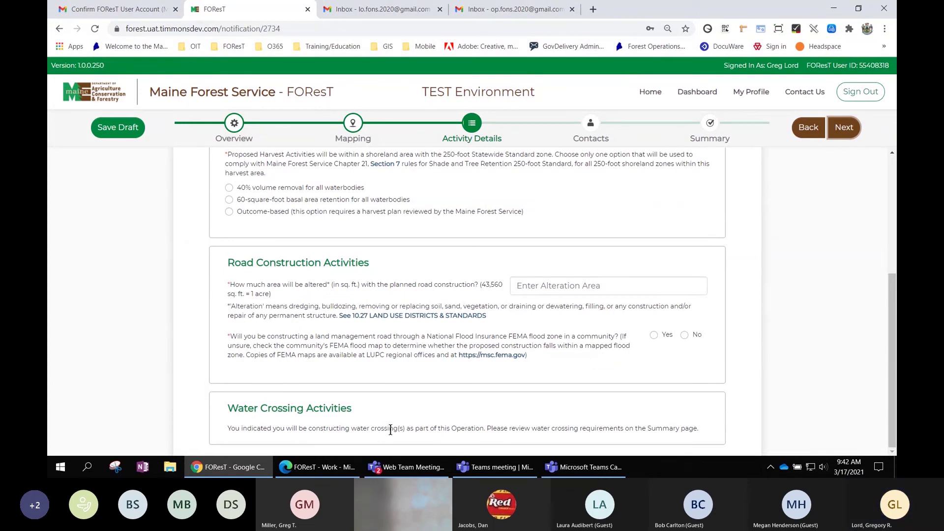
{"action": "scroll", "coordinate": [390, 429], "scroll_direction": "up", "scroll_amount": 5}
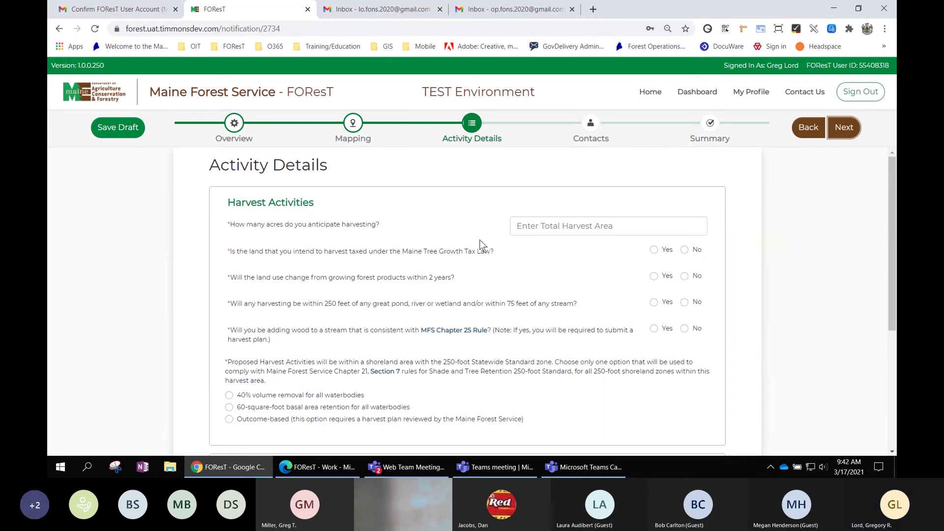
Enter 500 acres as the total harvest area, replacing the initial 650.
{"action": "left_click", "coordinate": [534, 225]}
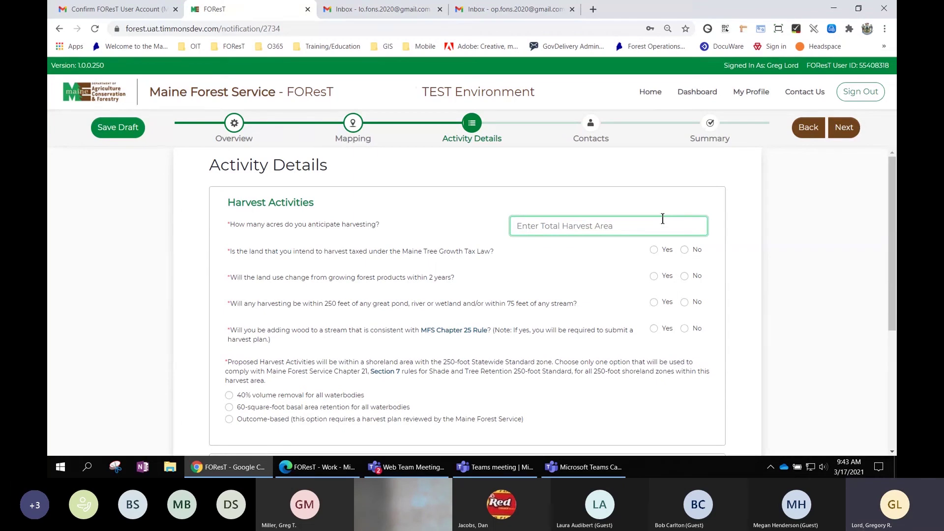
{"action": "type", "text": "650"}
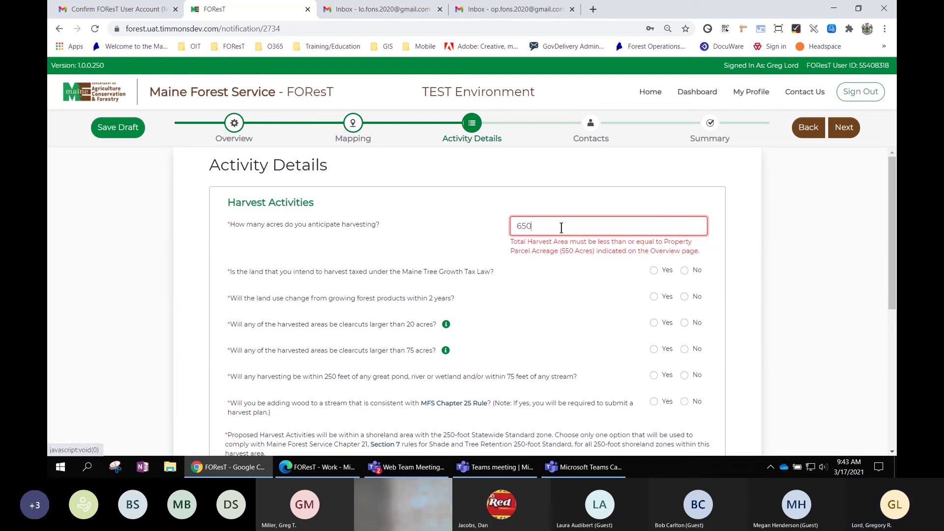
{"action": "left_click_drag", "start_coordinate": [541, 225], "coordinate": [510, 223]}
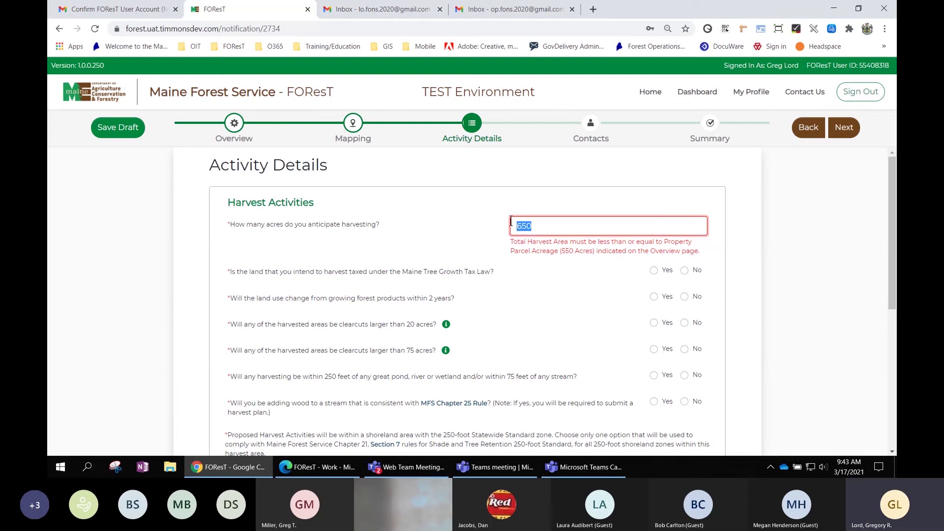
{"action": "type", "text": "5"}
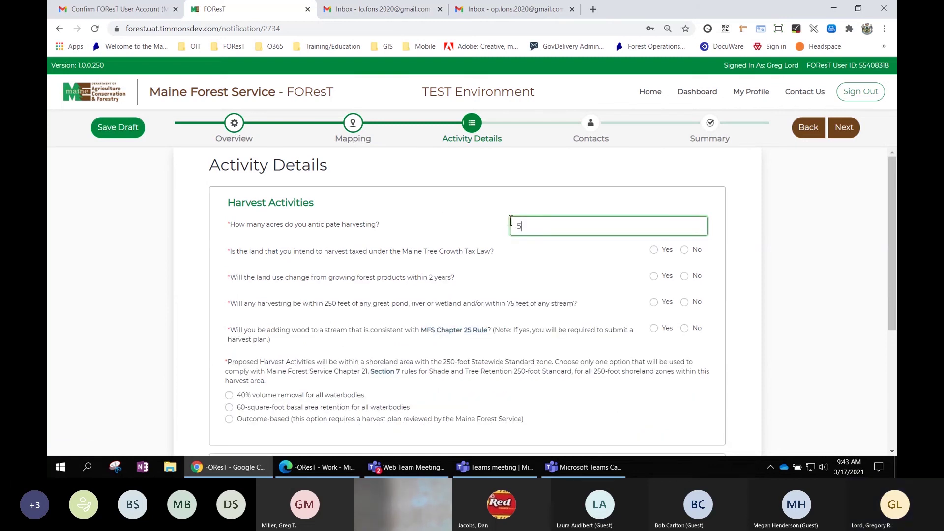
{"action": "type", "text": "0"}
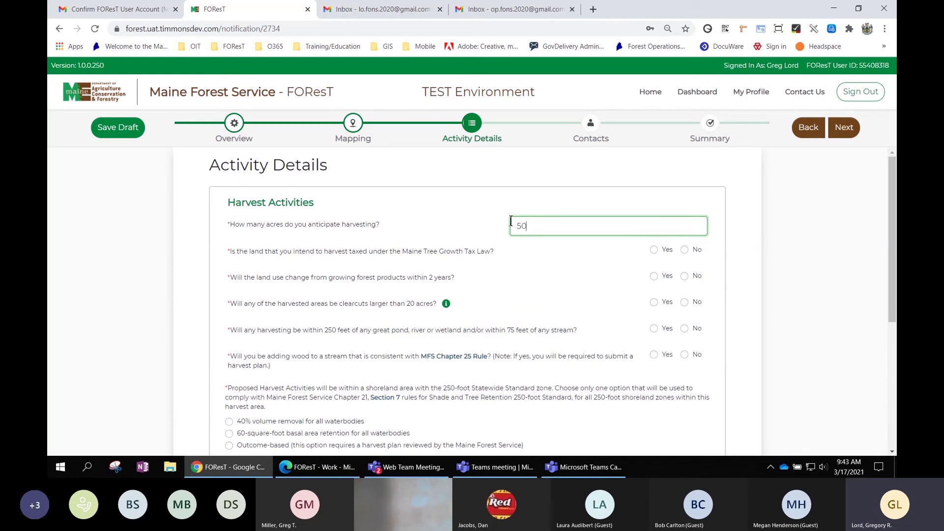
{"action": "type", "text": "0"}
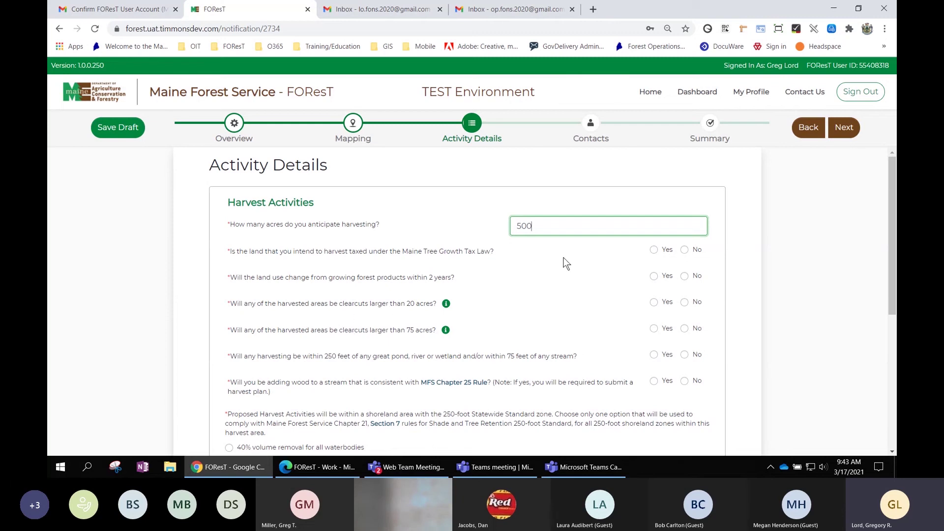
{"action": "key", "text": "BackSpace"}
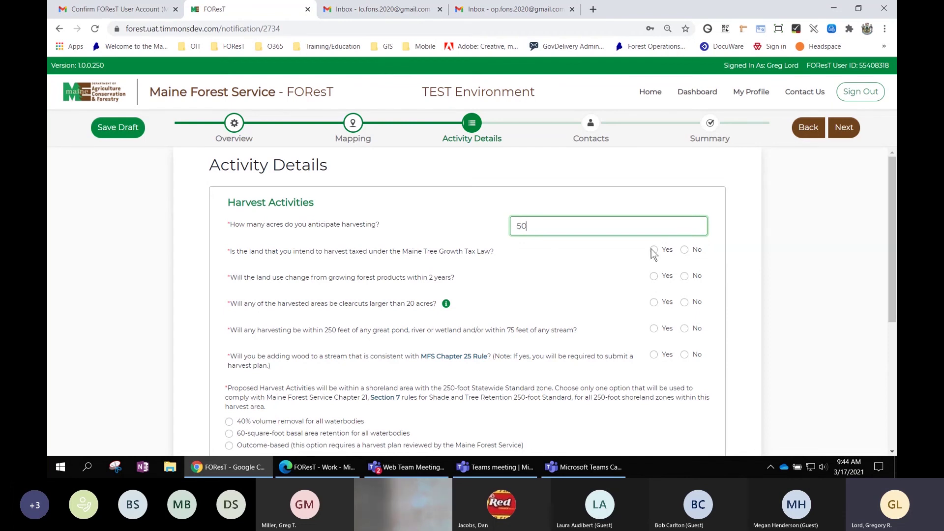
{"action": "key", "text": "BackSpace"}
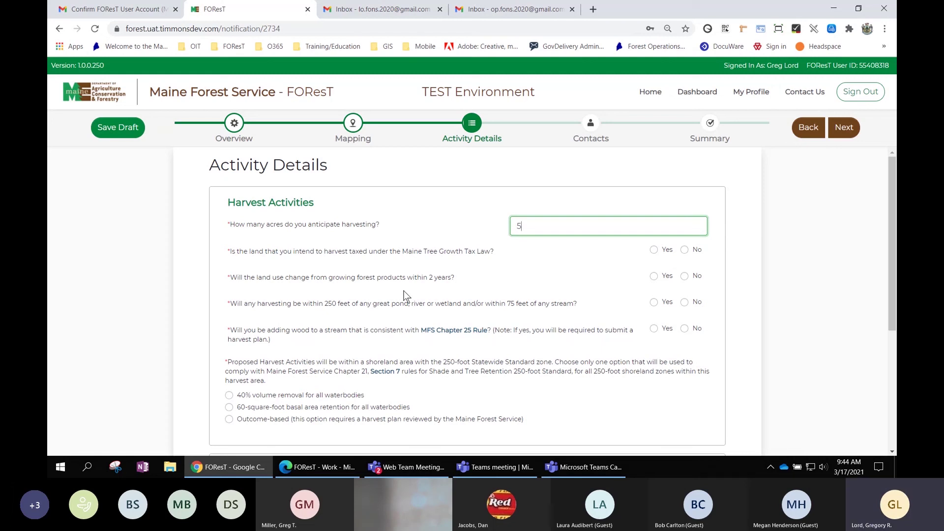
{"action": "type", "text": "0"}
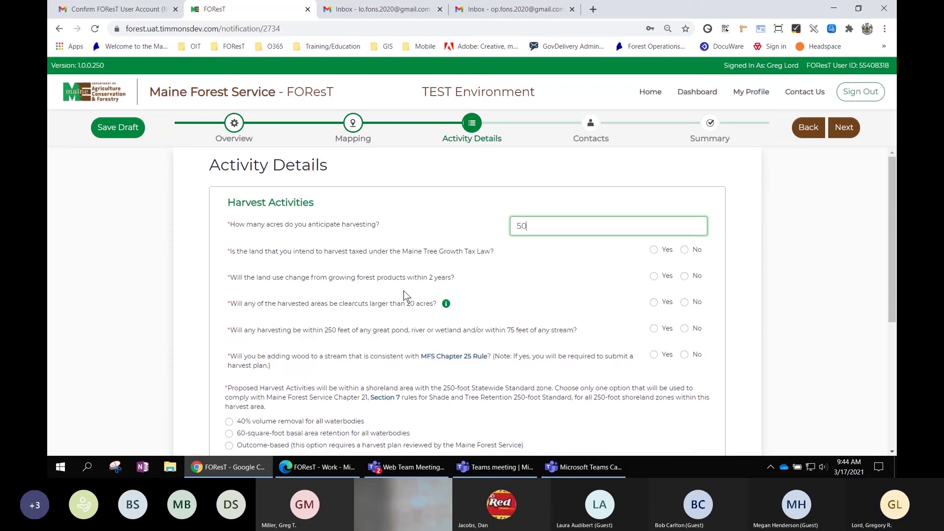
{"action": "type", "text": "0"}
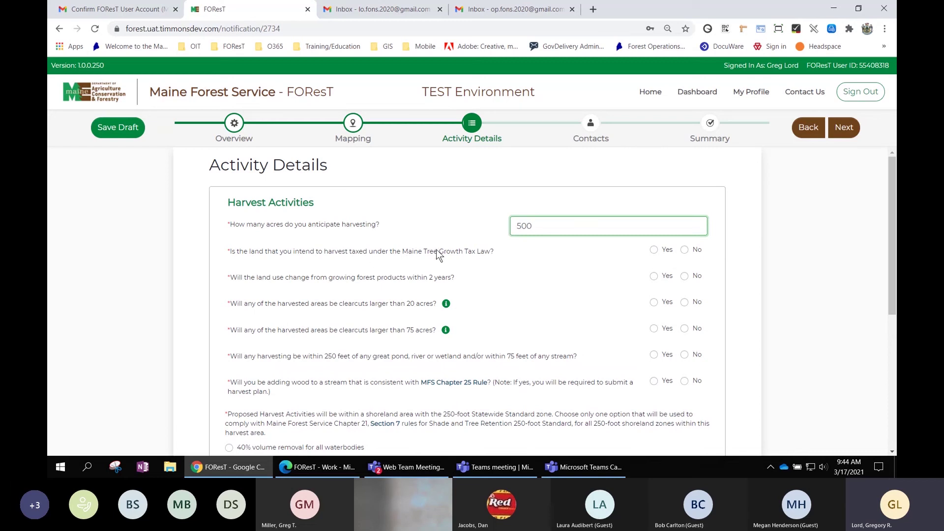
Answer Yes to Tree Growth and land-use change, with Residential use over 5 acres.
{"action": "left_click", "coordinate": [654, 250]}
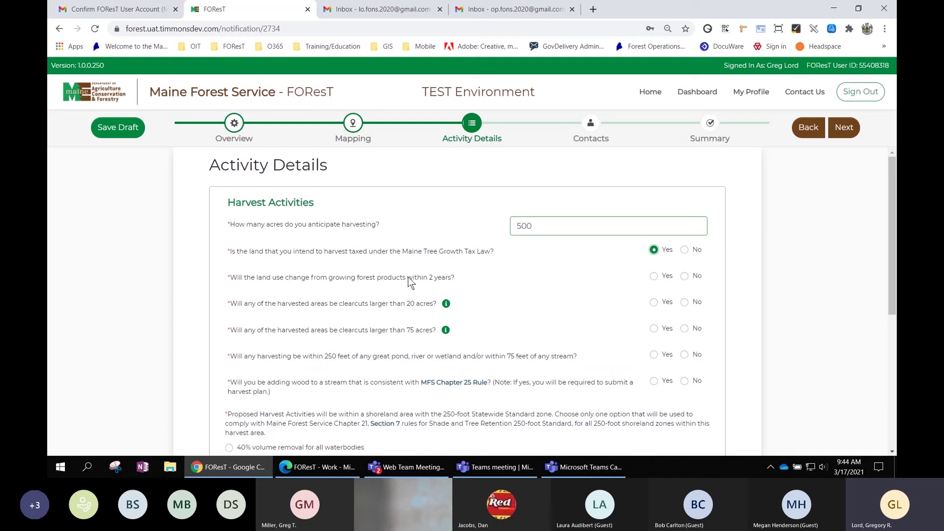
{"action": "left_click", "coordinate": [654, 276]}
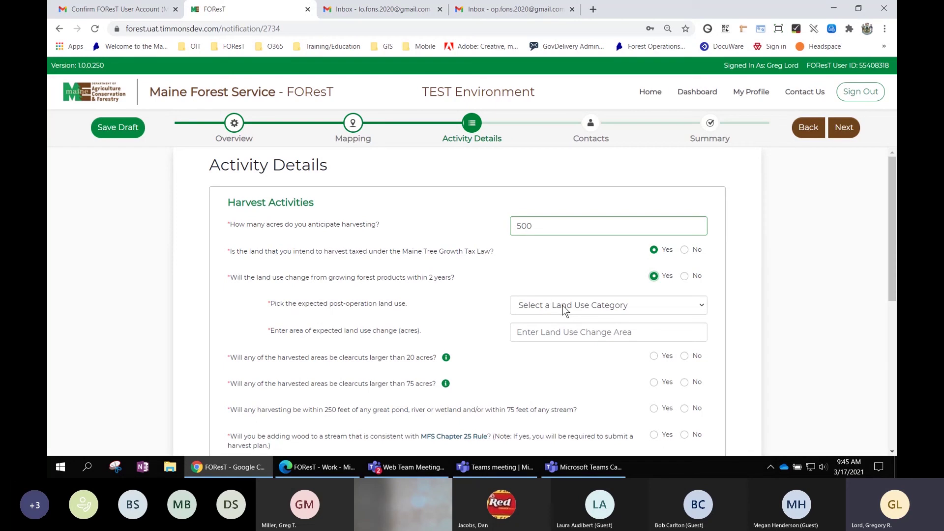
{"action": "left_click", "coordinate": [562, 305]}
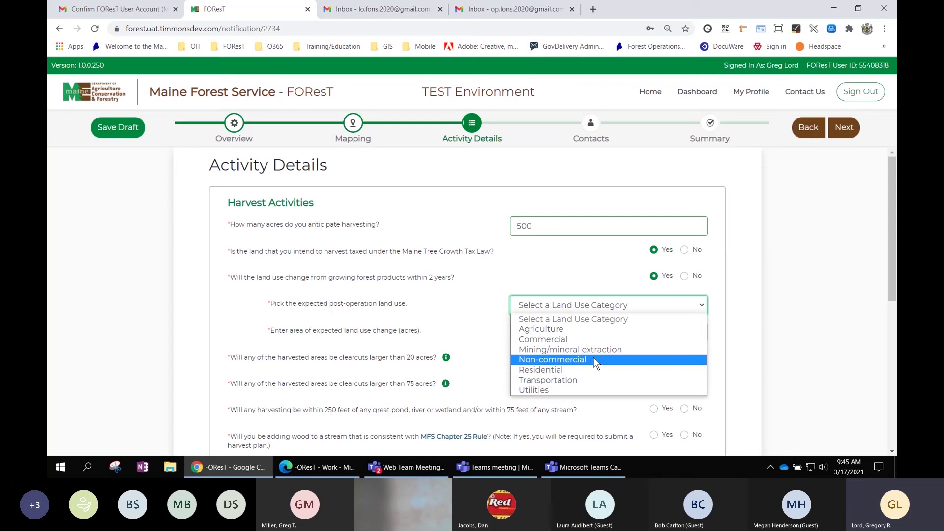
{"action": "left_click", "coordinate": [565, 370]}
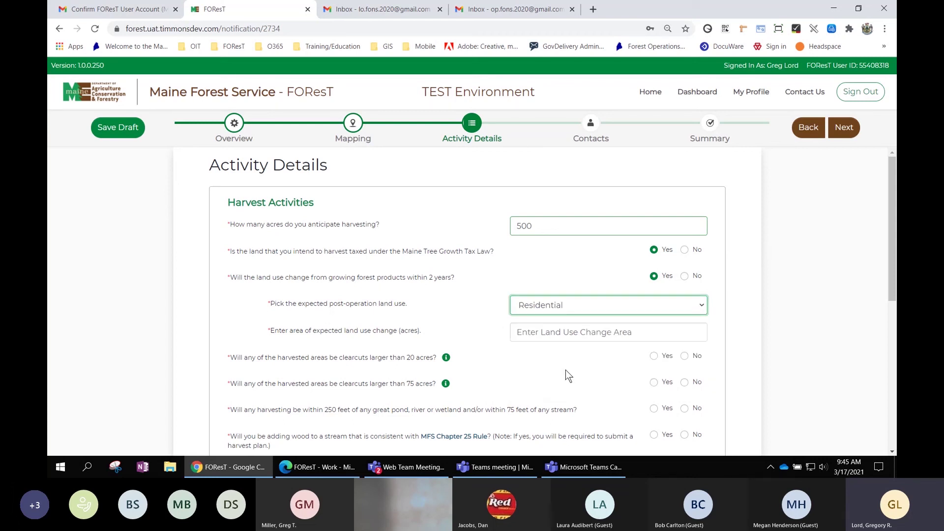
{"action": "left_click", "coordinate": [538, 330]}
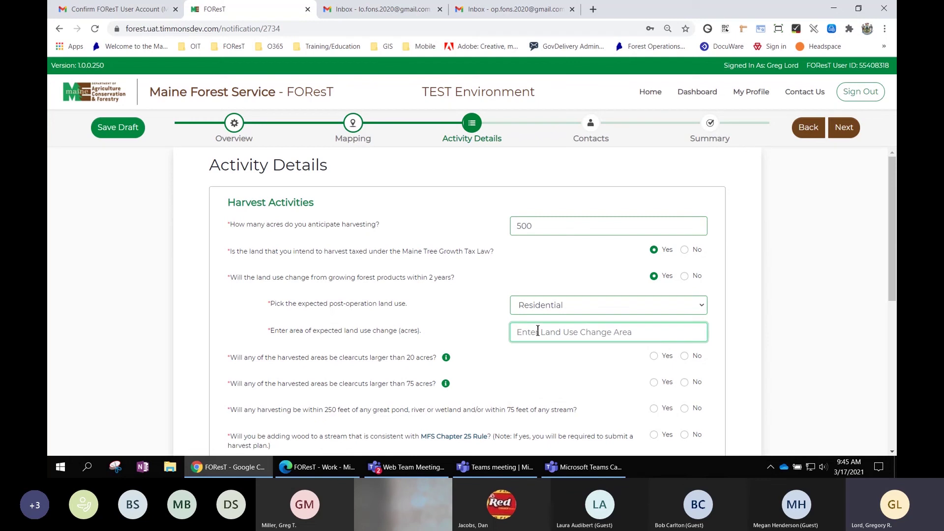
{"action": "type", "text": "5"}
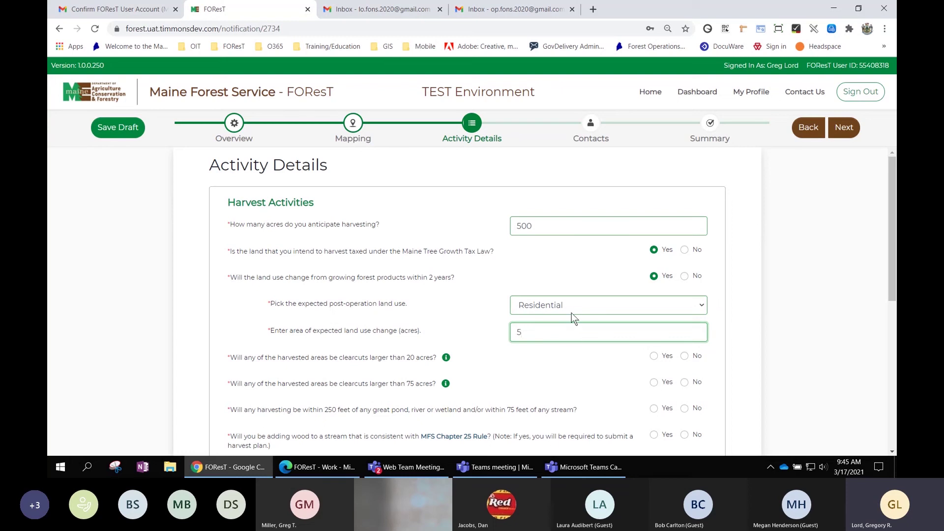
Answer No to the clearcut questions.
{"action": "left_click", "coordinate": [685, 357]}
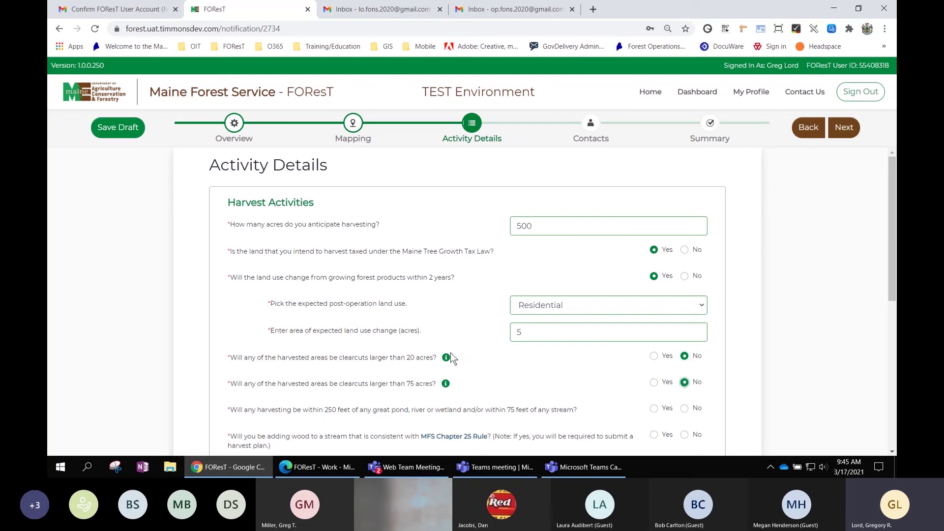
{"action": "mouse_move", "coordinate": [446, 358]}
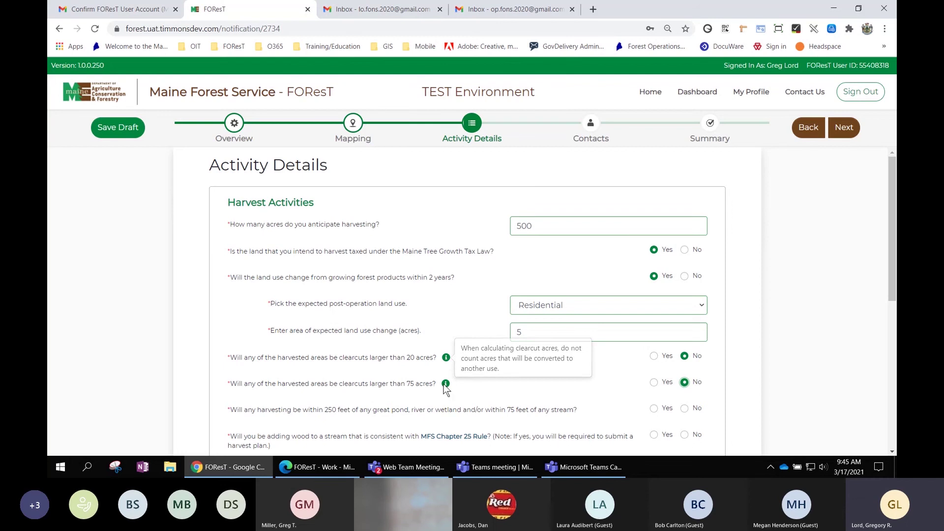
{"action": "mouse_move", "coordinate": [446, 386]}
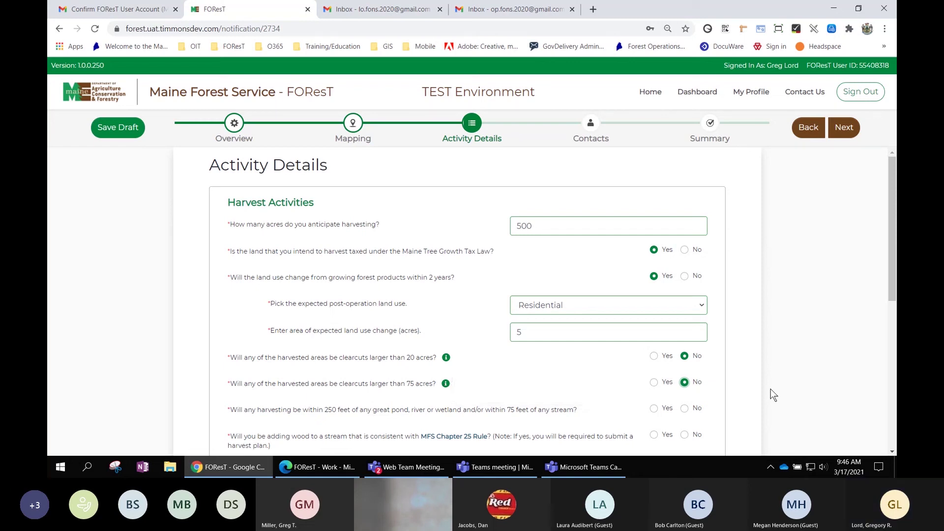
Mark Yes for harvesting within 250 feet of water or 75 feet of a stream.
{"action": "scroll", "coordinate": [771, 395], "scroll_direction": "down", "scroll_amount": 3}
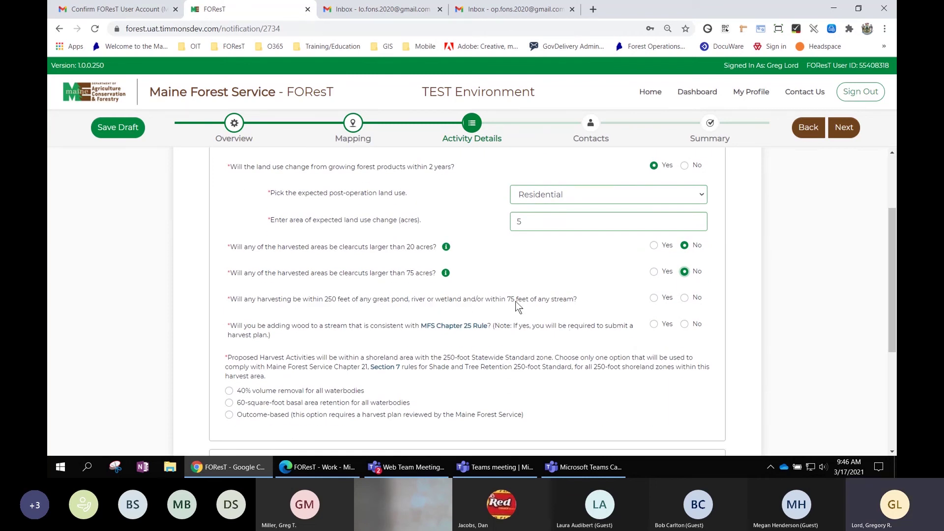
{"action": "left_click", "coordinate": [653, 298]}
{"action": "left_click", "coordinate": [452, 327]}
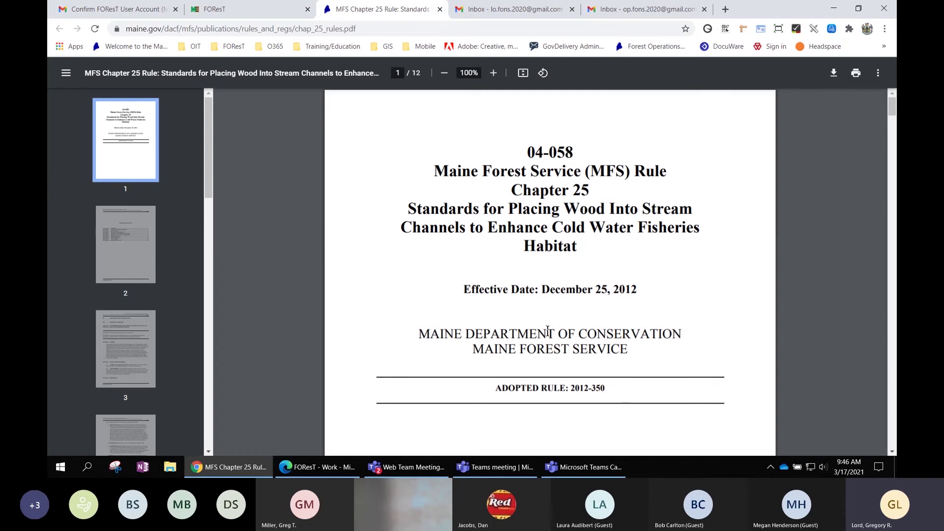
{"action": "left_click", "coordinate": [441, 9]}
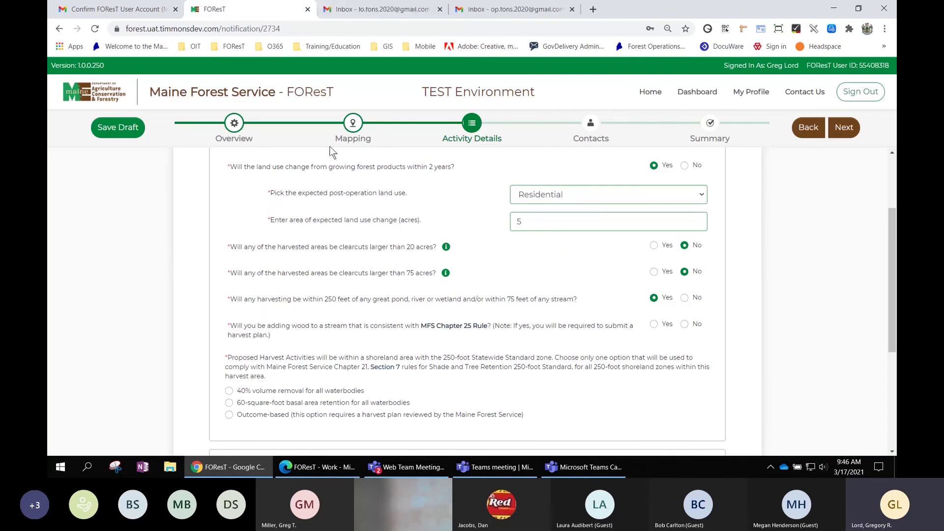
Answer No to adding wood to a stream and select 60 sq ft basal area retention.
{"action": "left_click", "coordinate": [685, 324]}
{"action": "scroll", "coordinate": [318, 372], "scroll_direction": "down", "scroll_amount": 1}
{"action": "scroll", "coordinate": [318, 372], "scroll_direction": "down", "scroll_amount": 2}
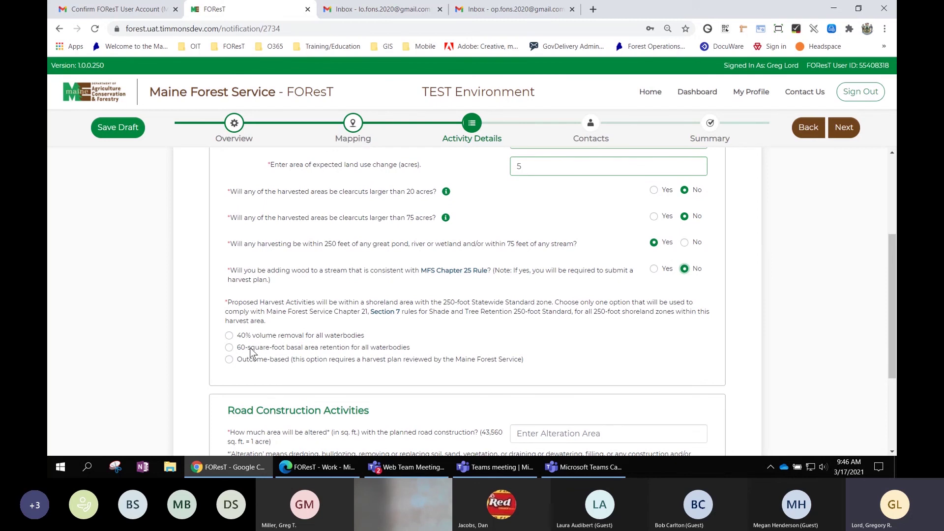
{"action": "left_click", "coordinate": [229, 347]}
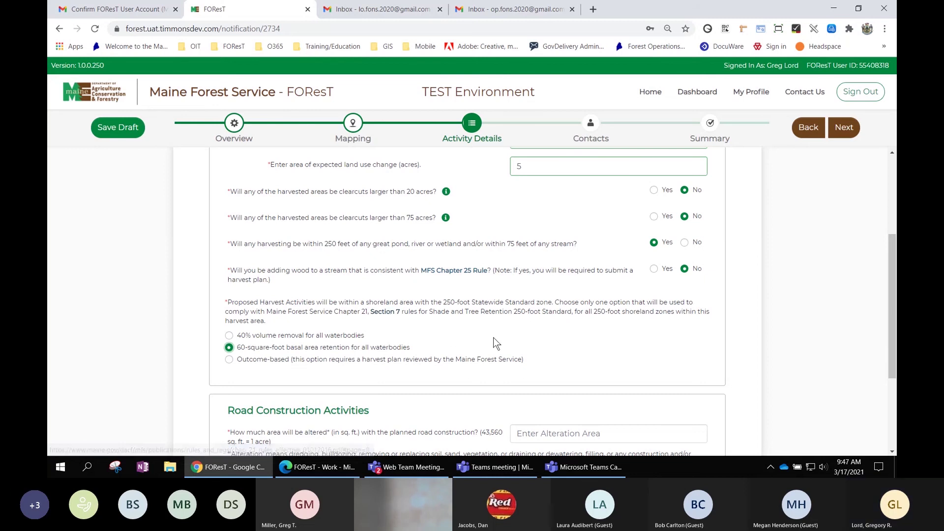
{"action": "scroll", "coordinate": [494, 337], "scroll_direction": "down", "scroll_amount": 1}
{"action": "scroll", "coordinate": [501, 317], "scroll_direction": "down", "scroll_amount": 1}
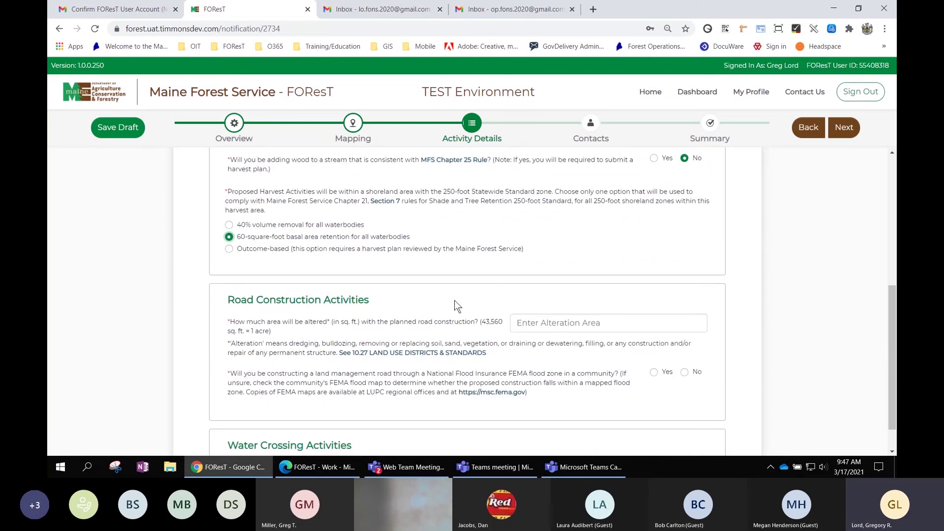
{"action": "scroll", "coordinate": [406, 302], "scroll_direction": "down", "scroll_amount": 1}
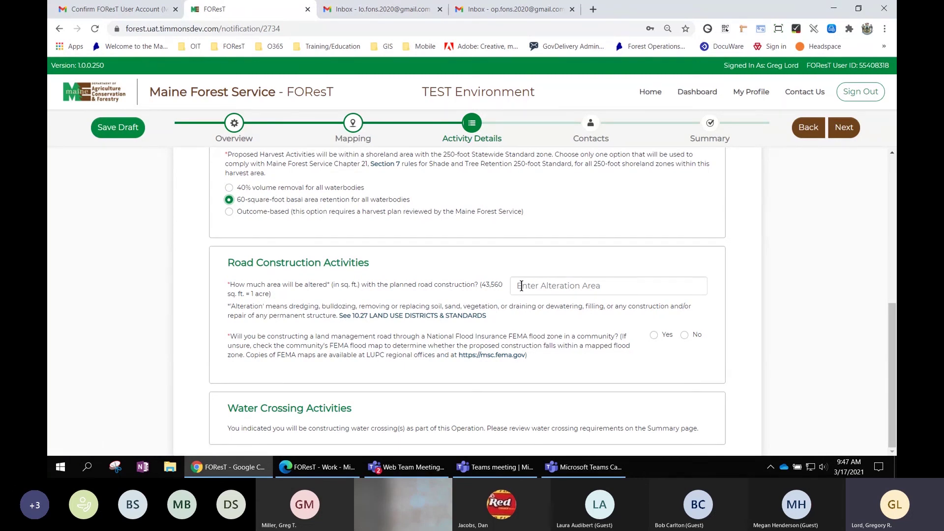
Enter 0 sq. ft. road construction alteration and answer No to the FEMA flood zone.
{"action": "left_click", "coordinate": [523, 286]}
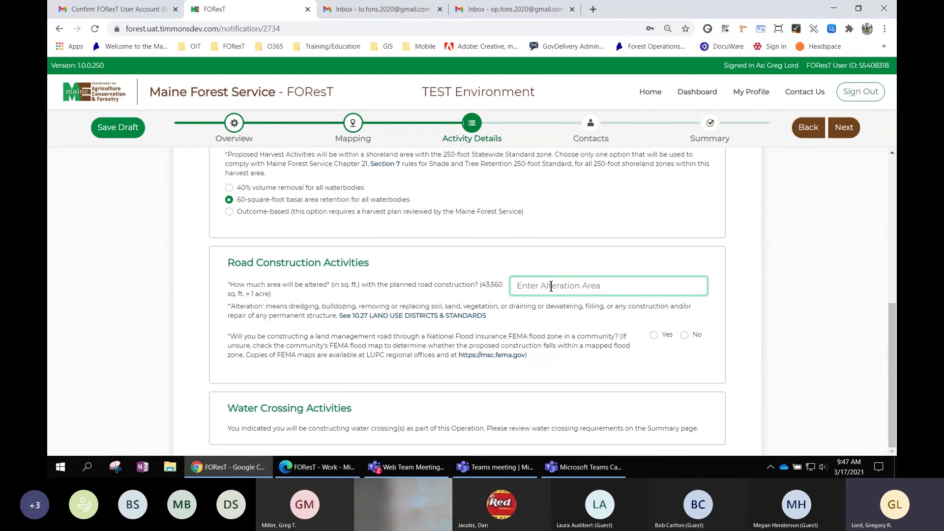
{"action": "type", "text": "0"}
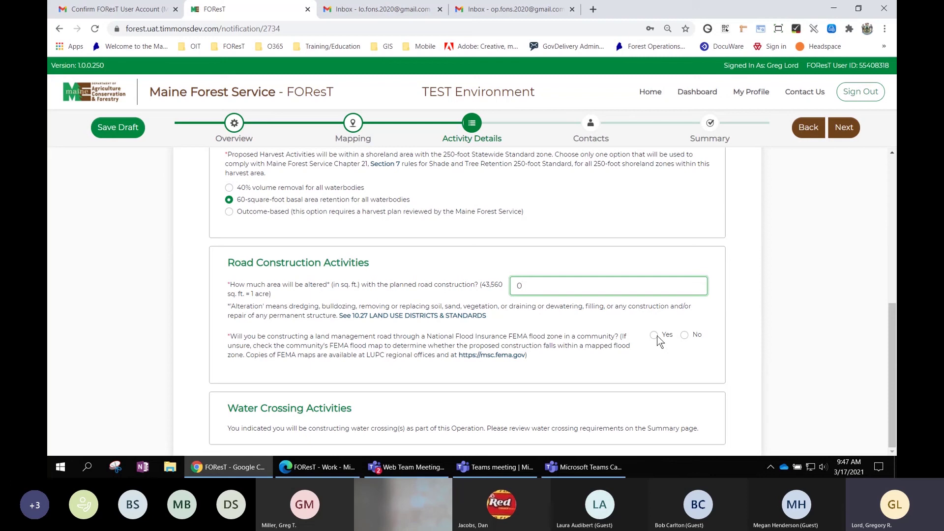
{"action": "left_click", "coordinate": [686, 335]}
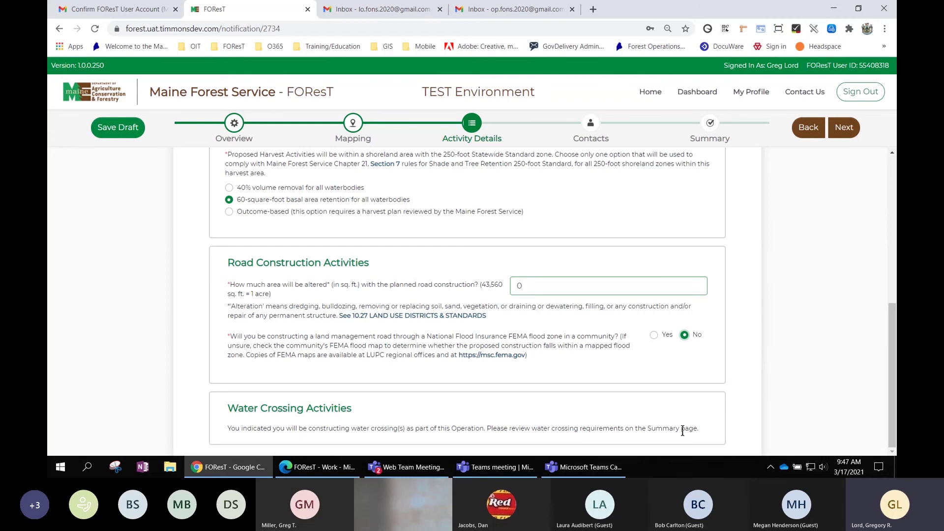
{"action": "scroll", "coordinate": [770, 393], "scroll_direction": "up", "scroll_amount": 2}
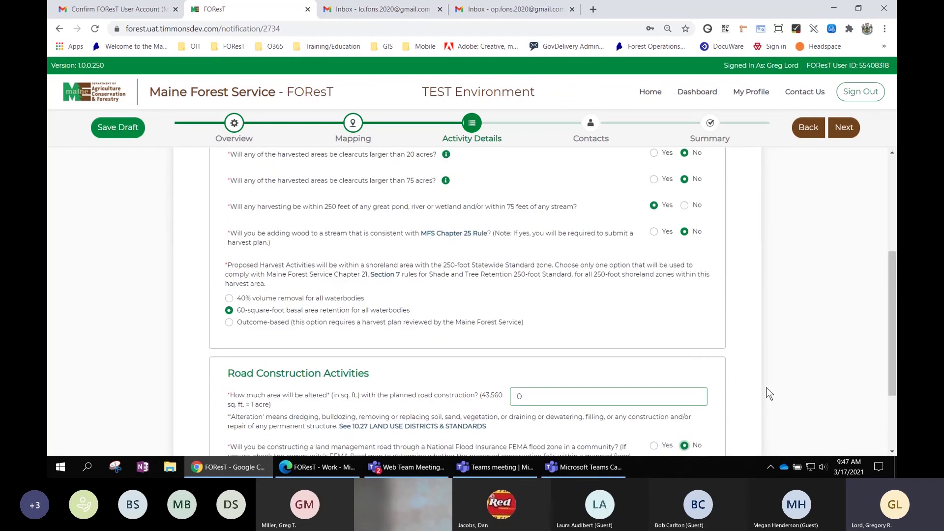
{"action": "scroll", "coordinate": [769, 393], "scroll_direction": "up", "scroll_amount": 4}
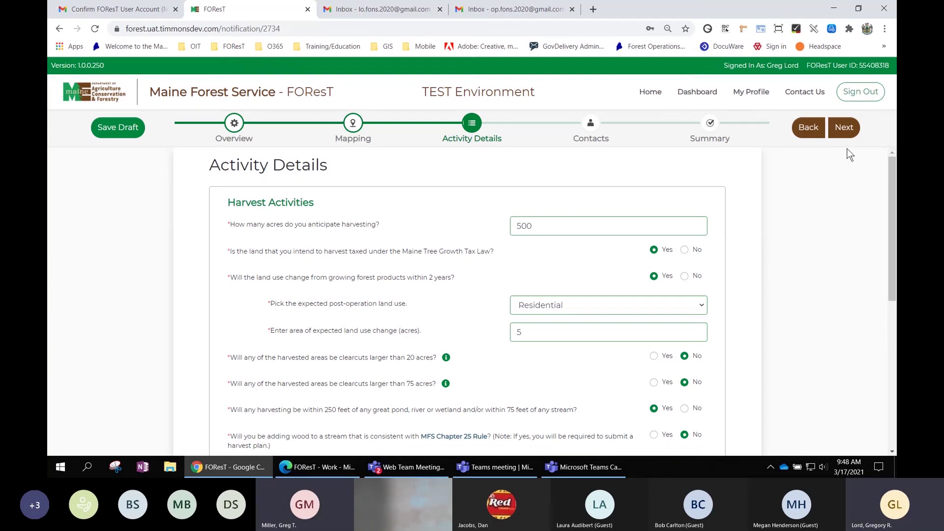
On Contacts, search the landowner by last name and FOReST ID, then correct the ID after no match.
{"action": "left_click", "coordinate": [845, 127]}
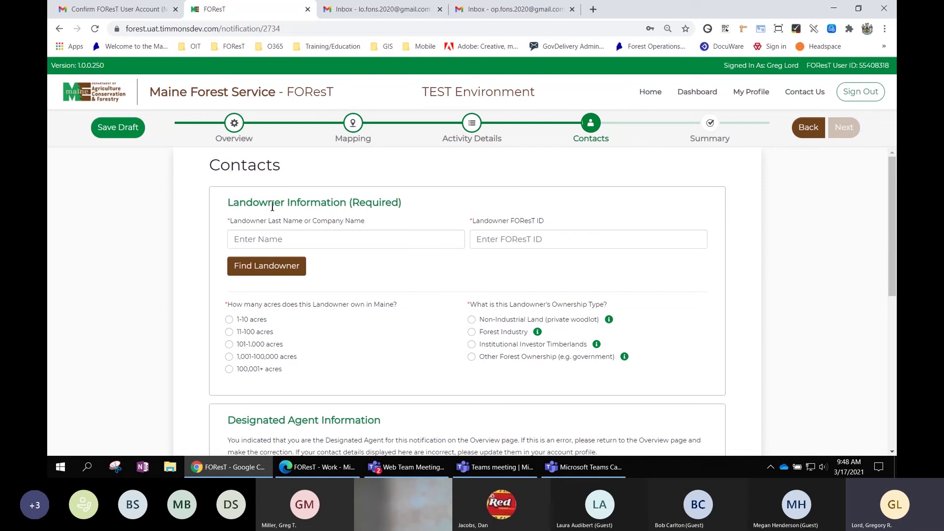
{"action": "left_click", "coordinate": [282, 239]}
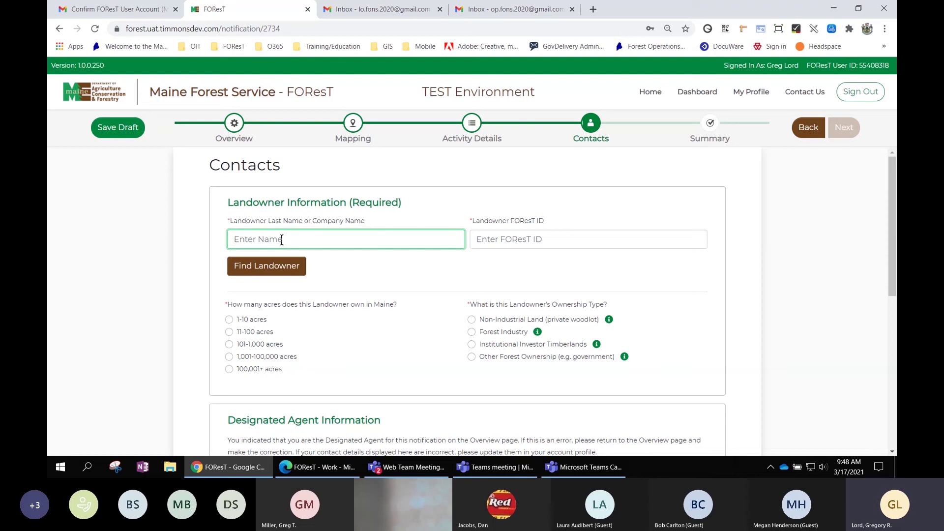
{"action": "type", "text": "FONS"}
{"action": "key", "text": "Tab"}
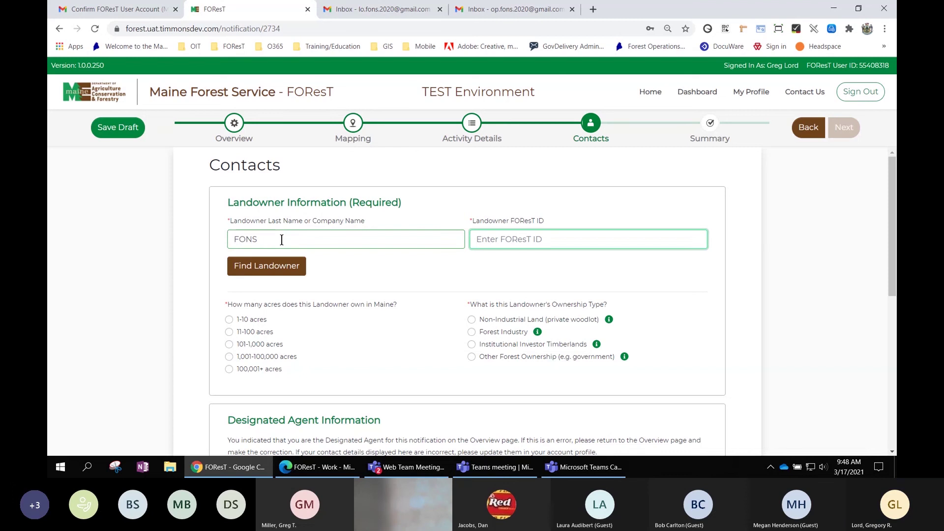
{"action": "type", "text": "588"}
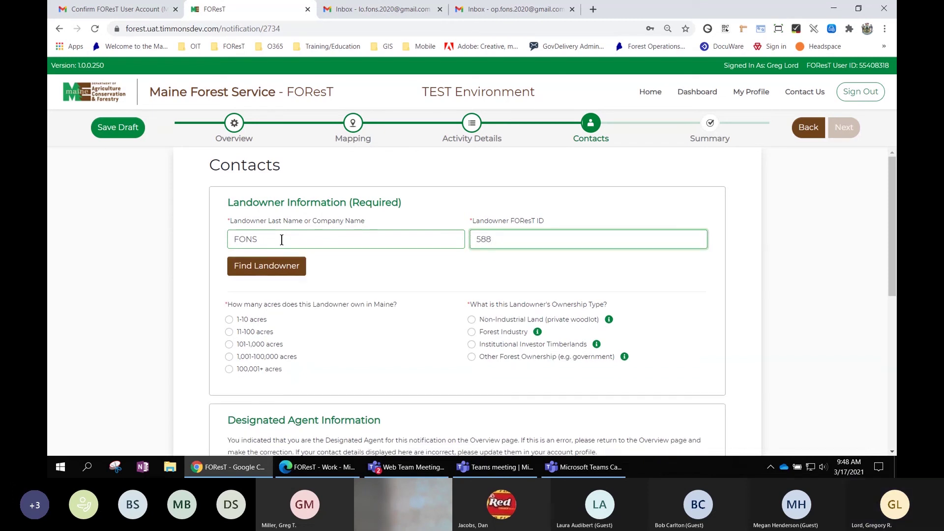
{"action": "type", "text": "9822"}
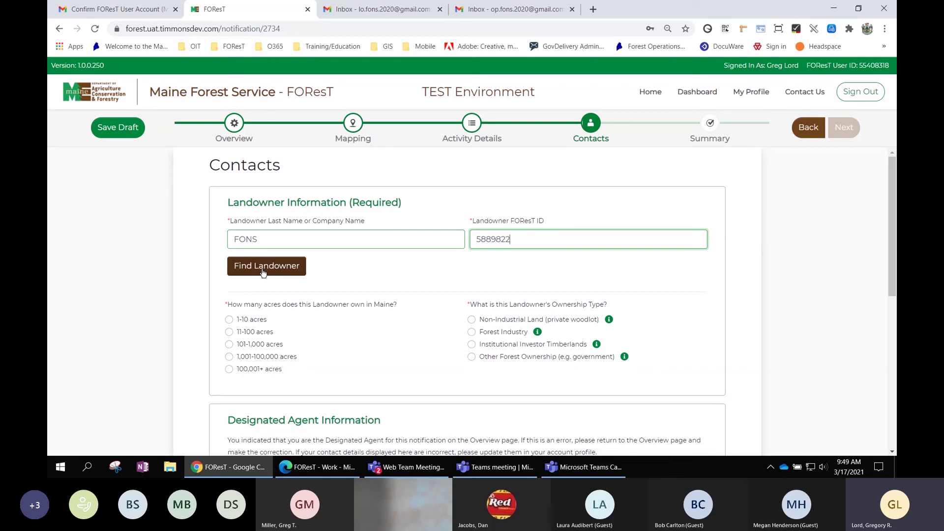
{"action": "left_click", "coordinate": [263, 270]}
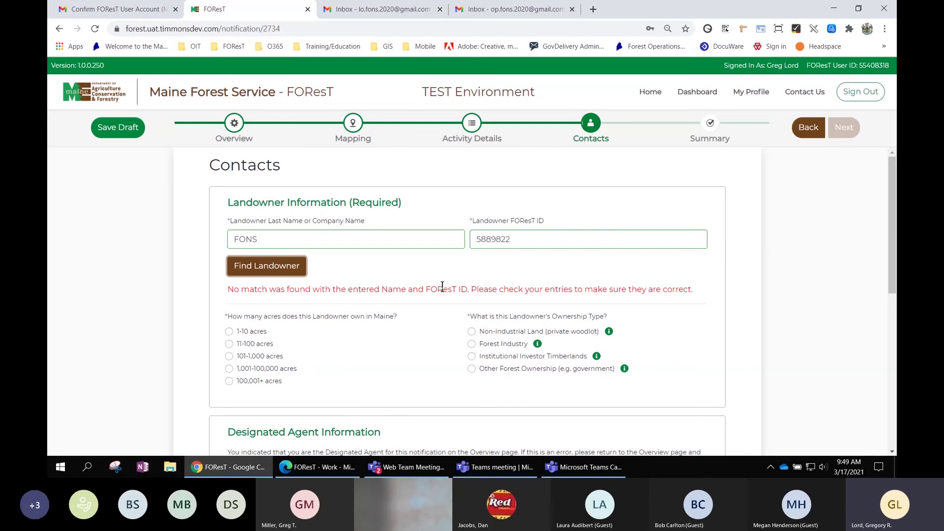
{"action": "left_click", "coordinate": [518, 240]}
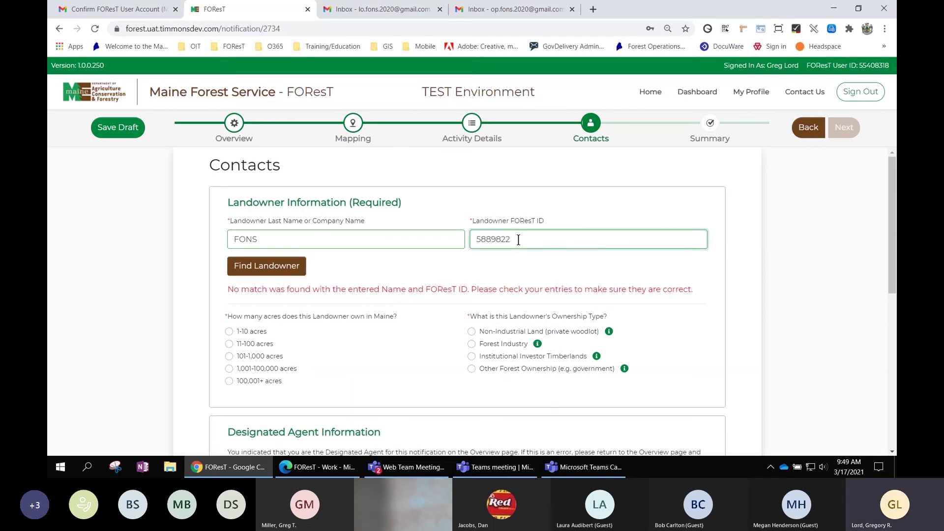
{"action": "type", "text": "2"}
Add the found landowner with 101-1,000 acres and Non-Industrial Land (private woodlot) ownership.
{"action": "left_click", "coordinate": [263, 267]}
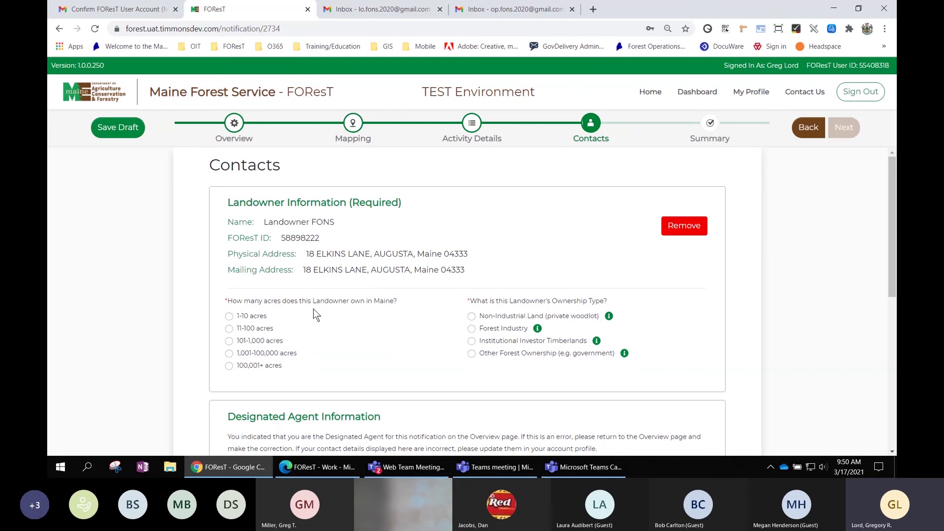
{"action": "left_click", "coordinate": [249, 343]}
{"action": "mouse_move", "coordinate": [609, 319]}
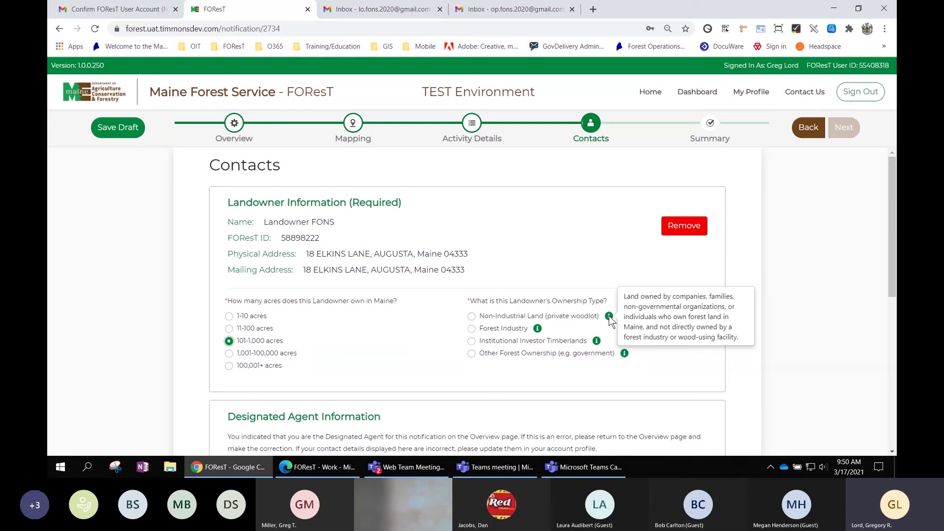
{"action": "mouse_move", "coordinate": [539, 332]}
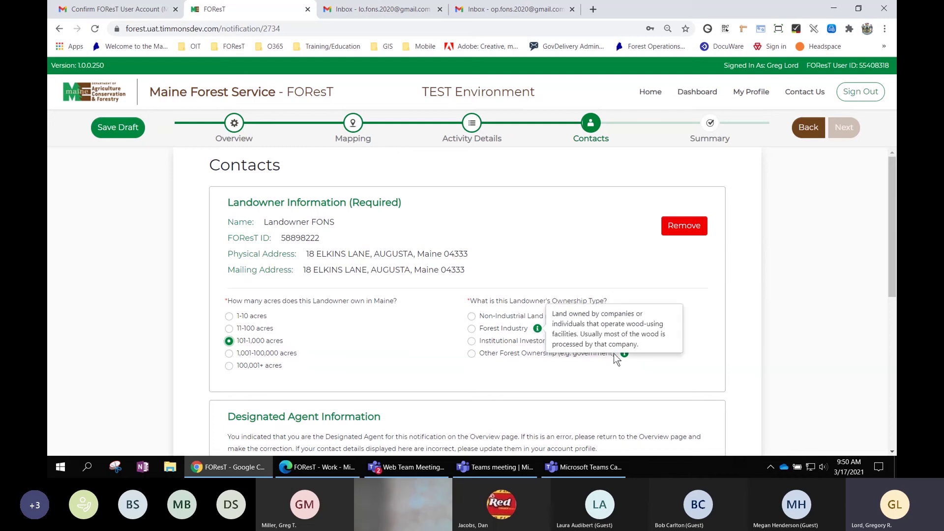
{"action": "left_click", "coordinate": [472, 317]}
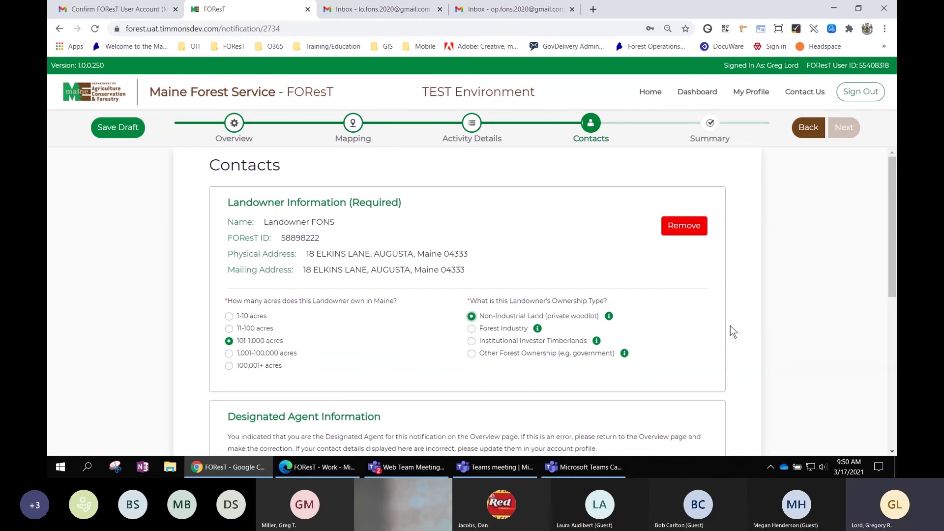
Look up the harvester/operator by name and FOReST ID and attach the record.
{"action": "scroll", "coordinate": [730, 326], "scroll_direction": "down", "scroll_amount": 1}
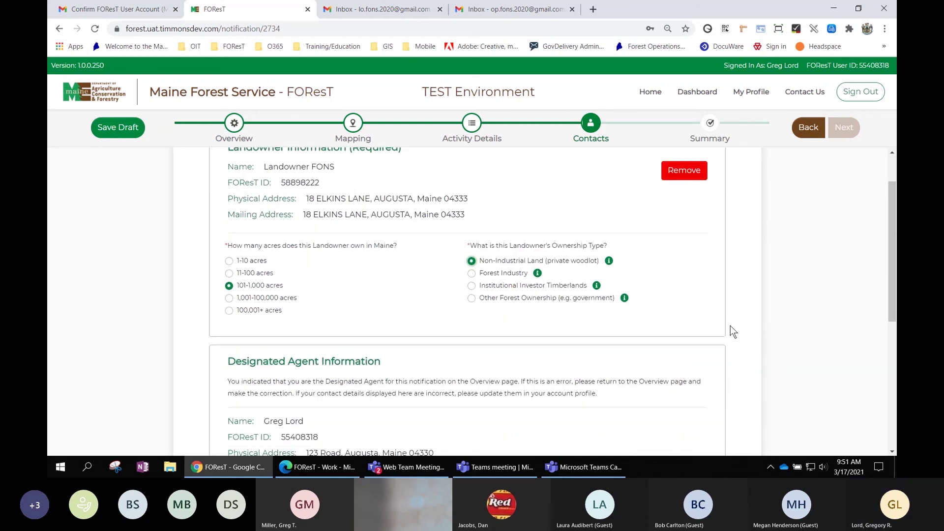
{"action": "scroll", "coordinate": [730, 325], "scroll_direction": "down", "scroll_amount": 3}
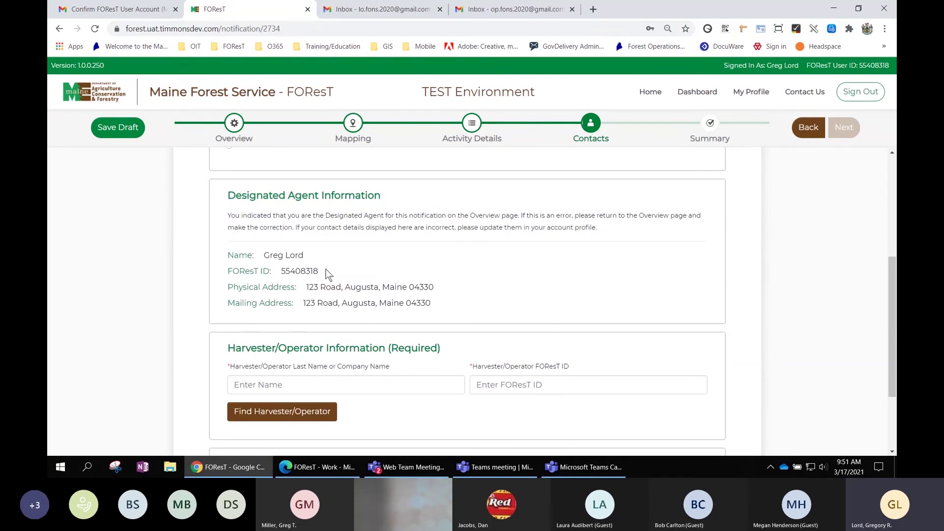
{"action": "scroll", "coordinate": [343, 330], "scroll_direction": "down", "scroll_amount": 1}
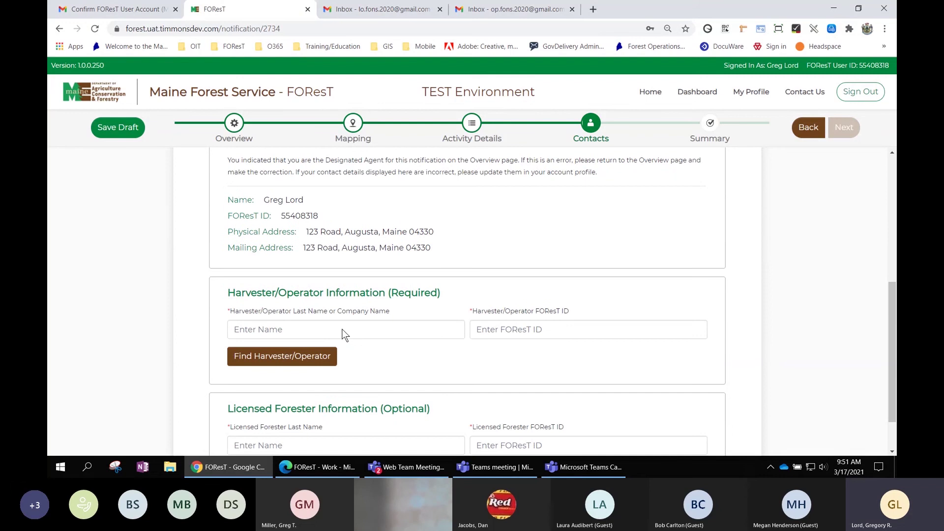
{"action": "left_click", "coordinate": [300, 329]}
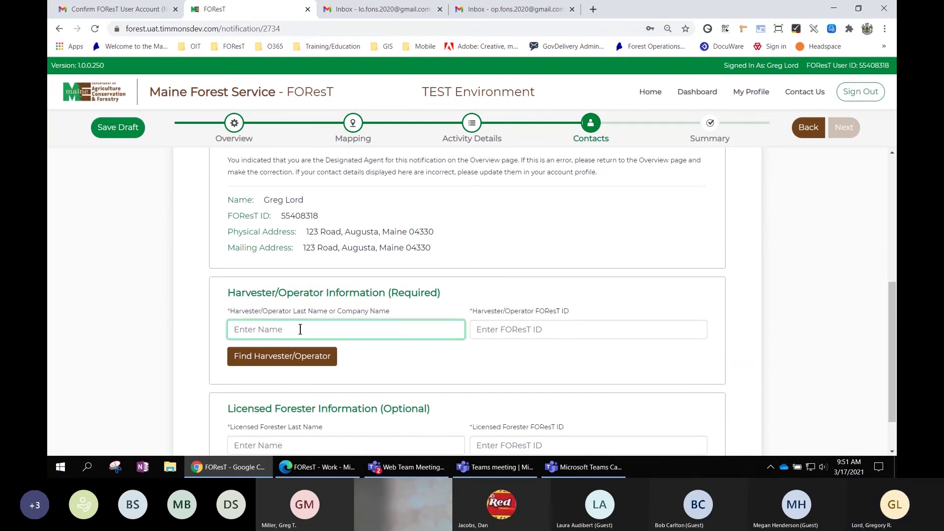
{"action": "type", "text": "FONS"}
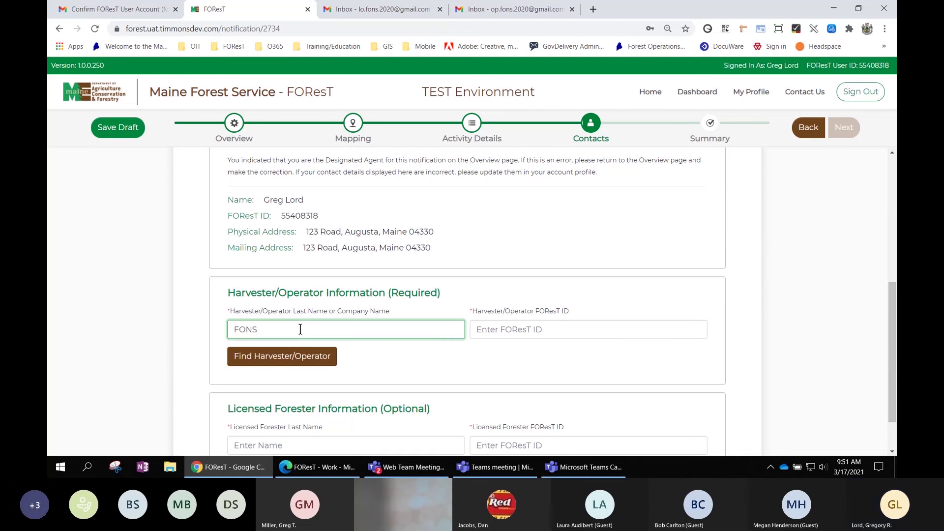
{"action": "key", "text": "Tab"}
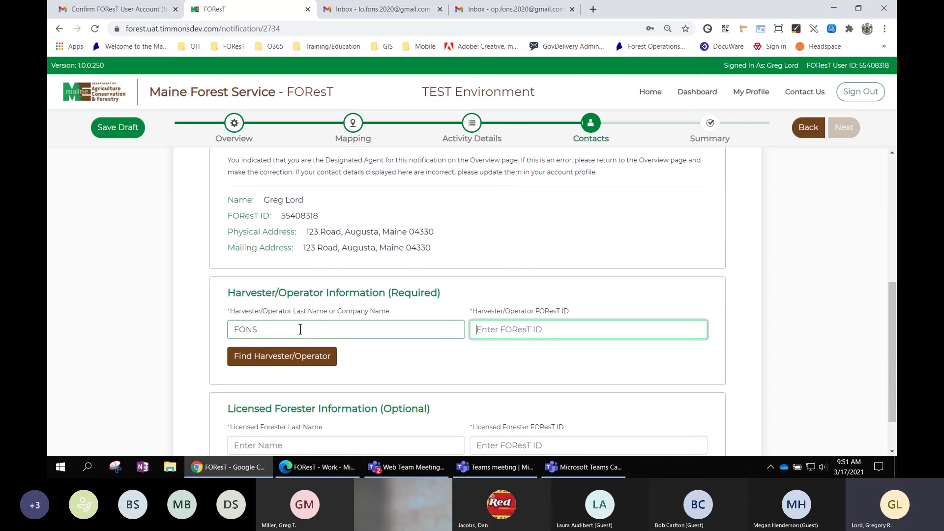
{"action": "type", "text": "450"}
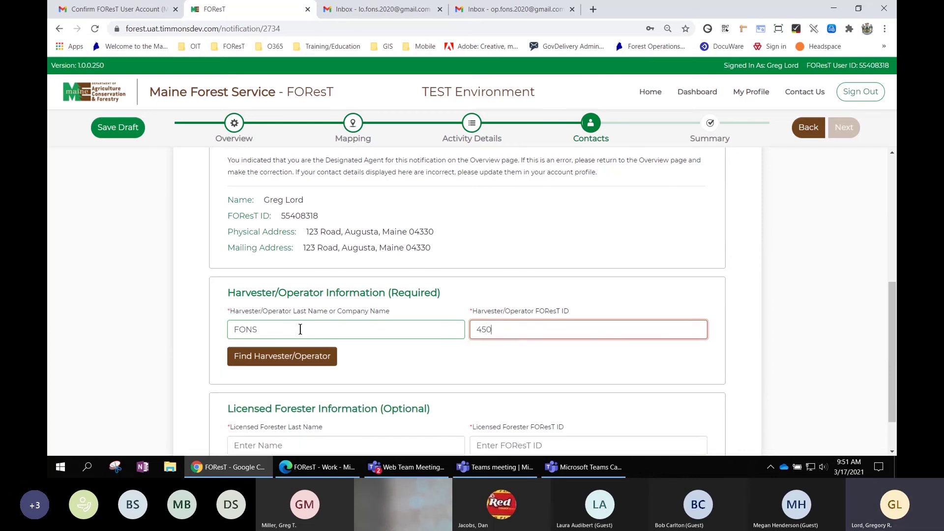
{"action": "type", "text": "20545"}
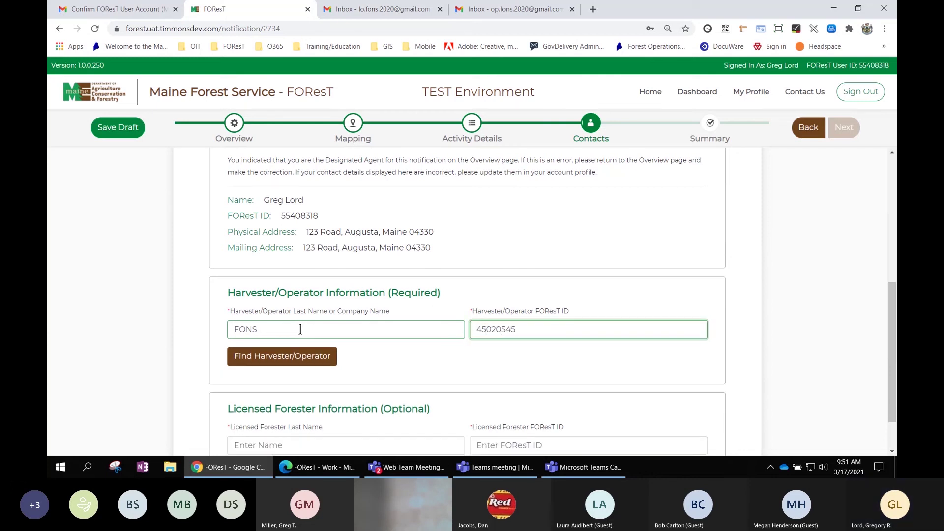
{"action": "left_click", "coordinate": [280, 358]}
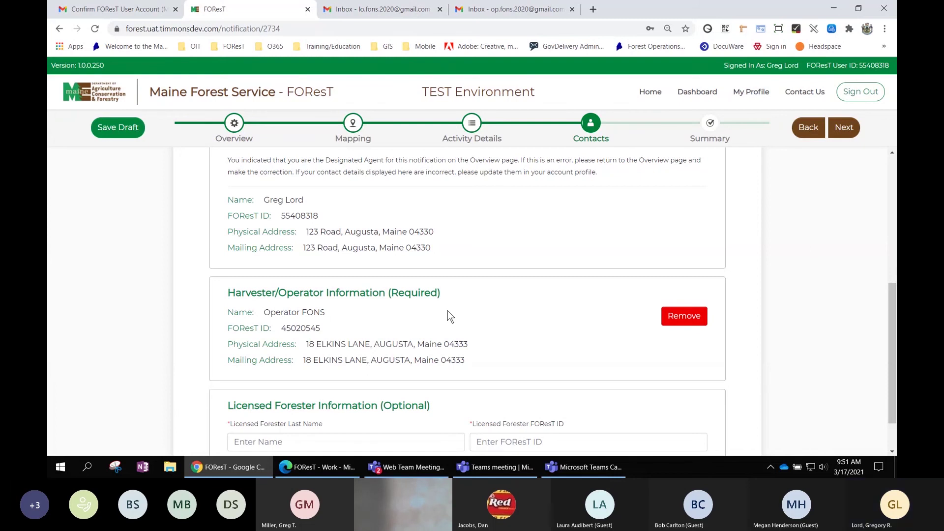
{"action": "scroll", "coordinate": [450, 316], "scroll_direction": "down", "scroll_amount": 1}
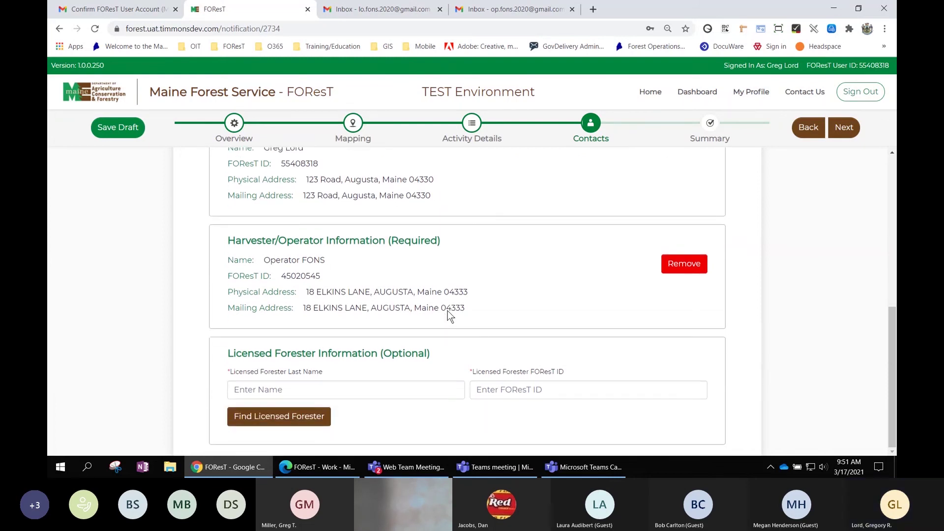
{"action": "scroll", "coordinate": [450, 317], "scroll_direction": "up", "scroll_amount": 1}
{"action": "scroll", "coordinate": [450, 316], "scroll_direction": "down", "scroll_amount": 1}
{"action": "scroll", "coordinate": [481, 334], "scroll_direction": "up", "scroll_amount": 3}
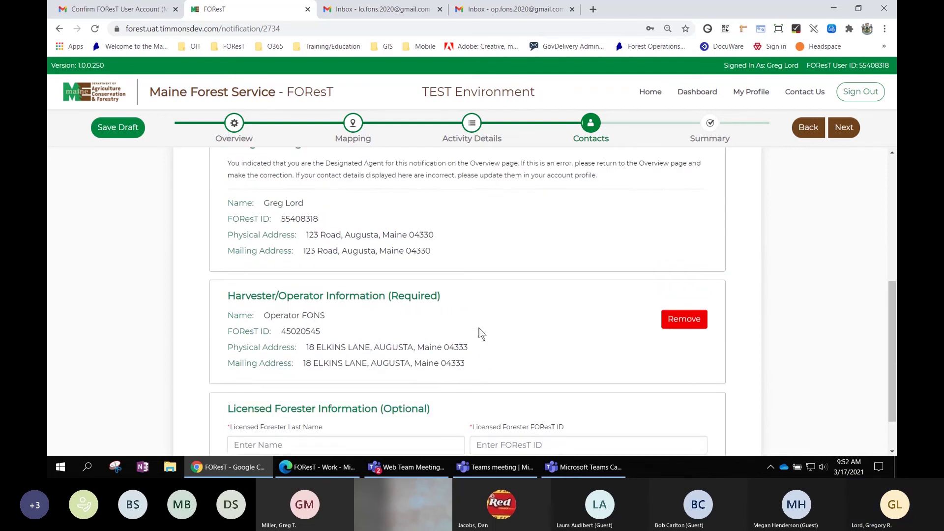
{"action": "scroll", "coordinate": [481, 334], "scroll_direction": "up", "scroll_amount": 2}
{"action": "scroll", "coordinate": [481, 334], "scroll_direction": "up", "scroll_amount": 3}
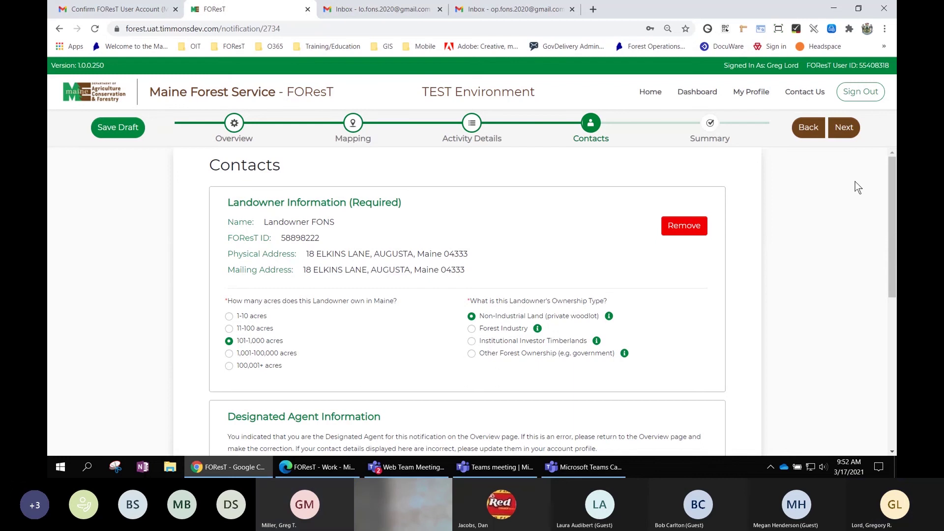
Continue to the FON Summary and review the Forest Operations Contacts.
{"action": "left_click", "coordinate": [847, 128]}
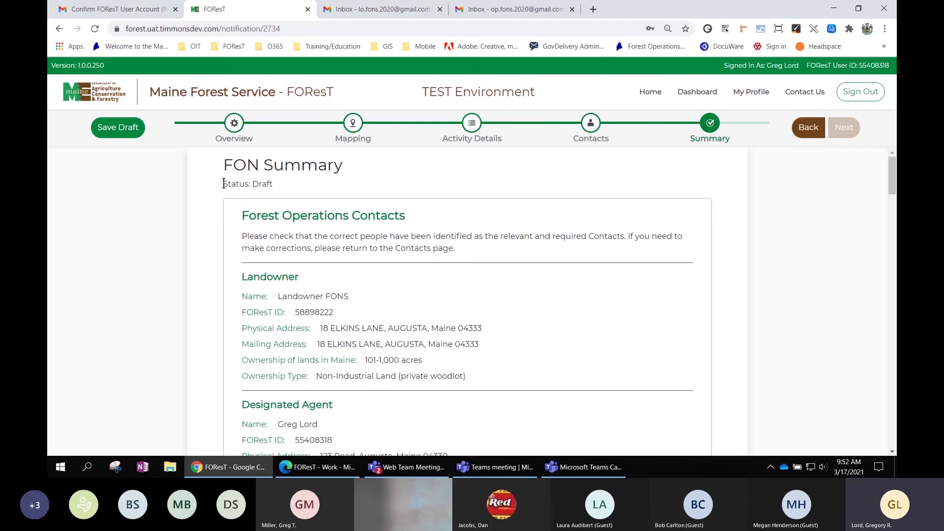
{"action": "left_click_drag", "start_coordinate": [222, 184], "coordinate": [272, 182]}
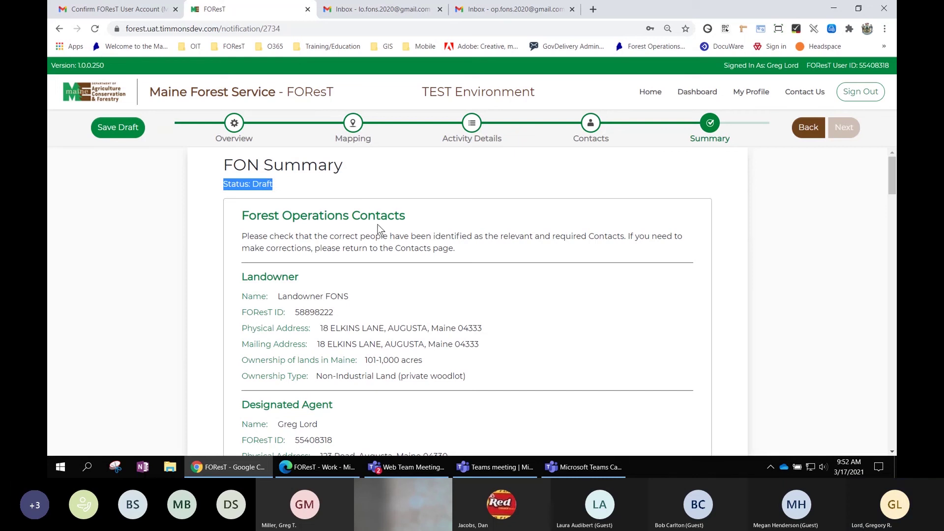
{"action": "scroll", "coordinate": [468, 221], "scroll_direction": "down", "scroll_amount": 1}
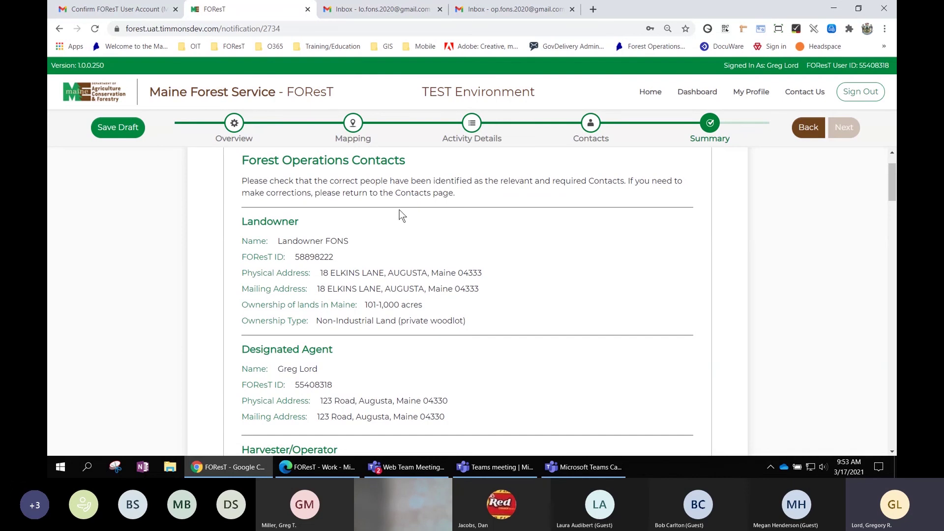
{"action": "scroll", "coordinate": [394, 232], "scroll_direction": "down", "scroll_amount": 1}
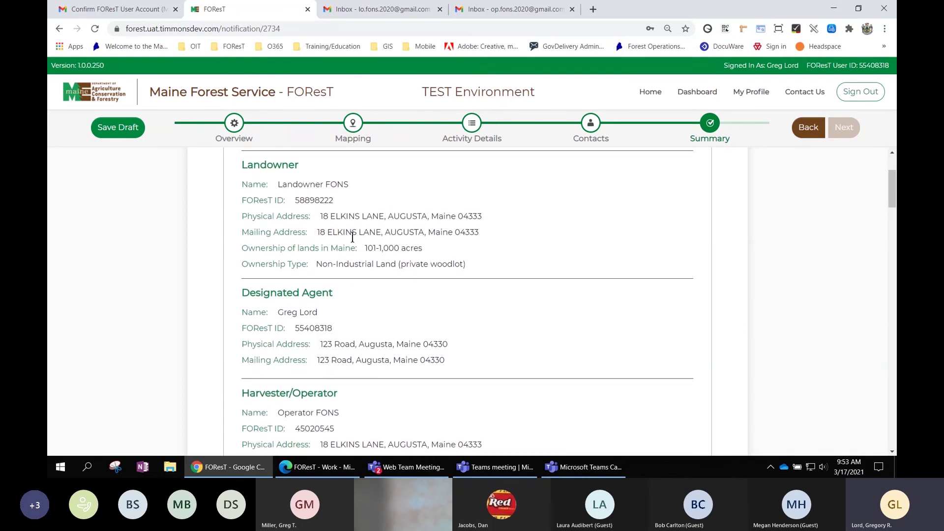
{"action": "scroll", "coordinate": [353, 238], "scroll_direction": "down", "scroll_amount": 3}
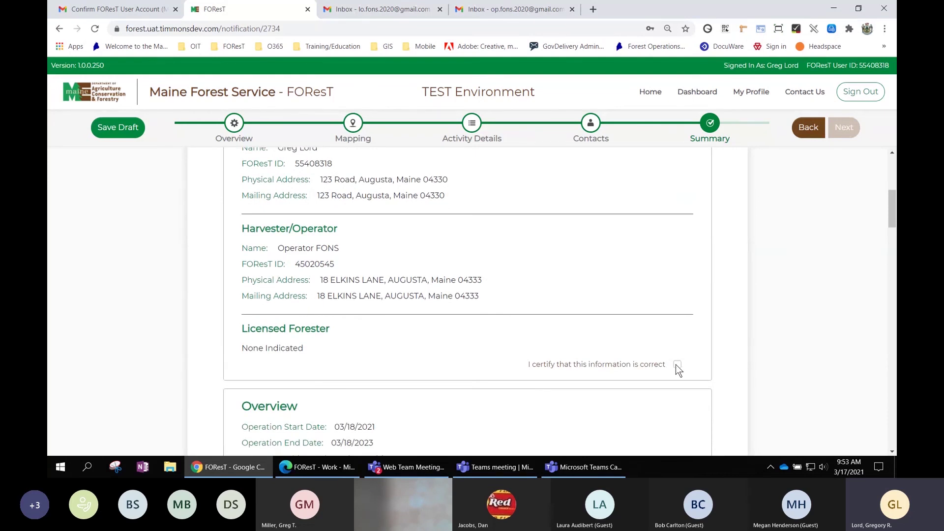
{"action": "scroll", "coordinate": [674, 362], "scroll_direction": "down", "scroll_amount": 1}
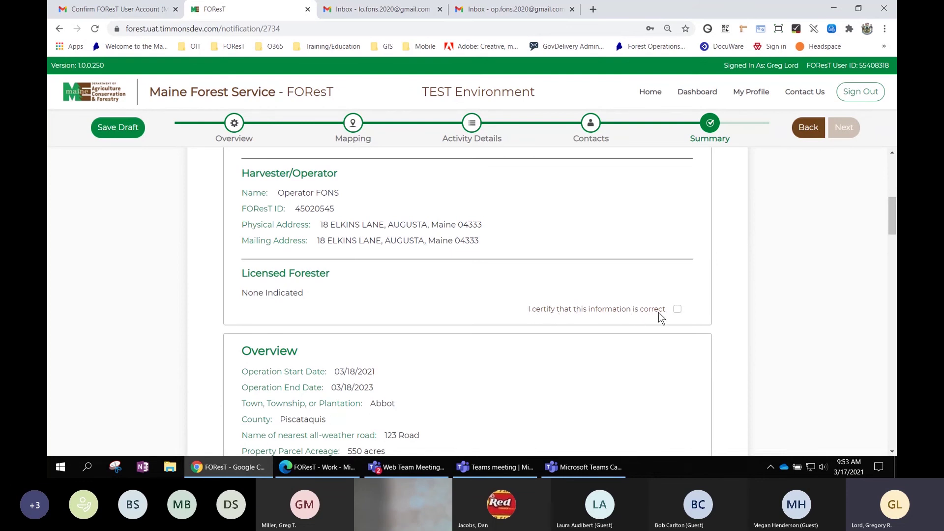
Tick 'I certify that this information is correct' for contacts, re-ticking it after a recheck.
{"action": "left_click", "coordinate": [678, 309]}
{"action": "scroll", "coordinate": [712, 295], "scroll_direction": "down", "scroll_amount": 8}
{"action": "scroll", "coordinate": [728, 280], "scroll_direction": "up", "scroll_amount": 4}
{"action": "scroll", "coordinate": [728, 279], "scroll_direction": "up", "scroll_amount": 2}
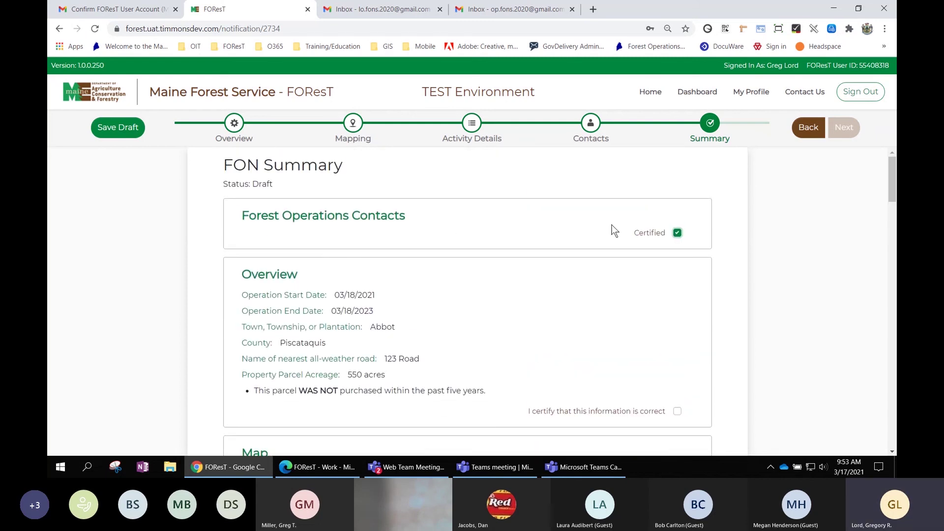
{"action": "left_click", "coordinate": [677, 233]}
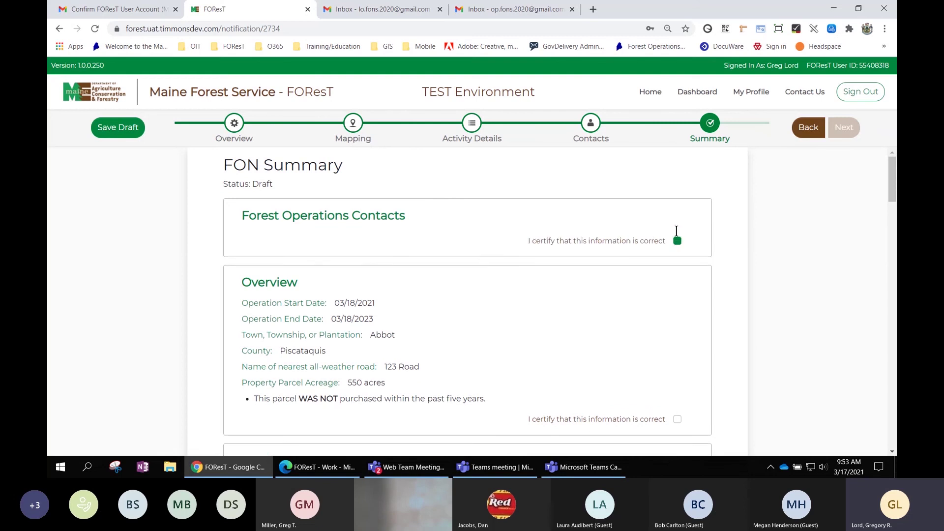
{"action": "scroll", "coordinate": [668, 232], "scroll_direction": "down", "scroll_amount": 7}
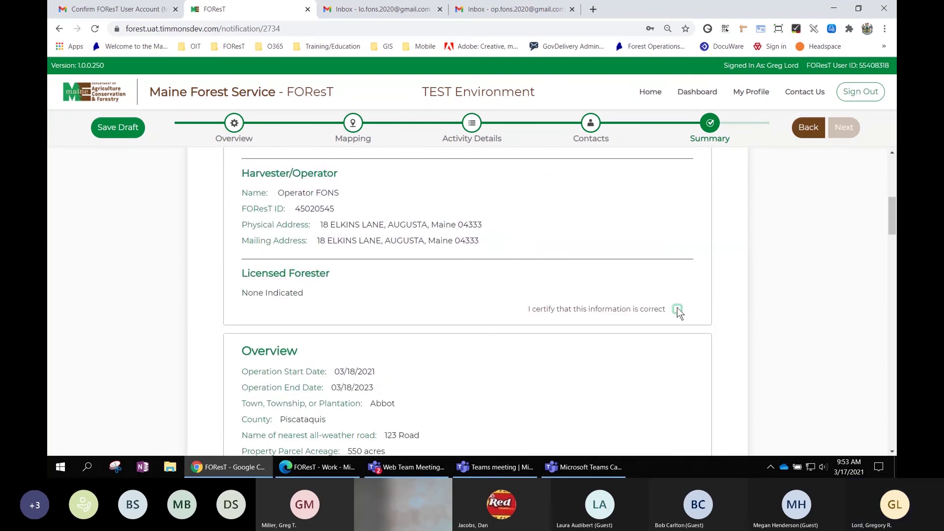
{"action": "left_click", "coordinate": [677, 309]}
{"action": "scroll", "coordinate": [733, 277], "scroll_direction": "up", "scroll_amount": 1}
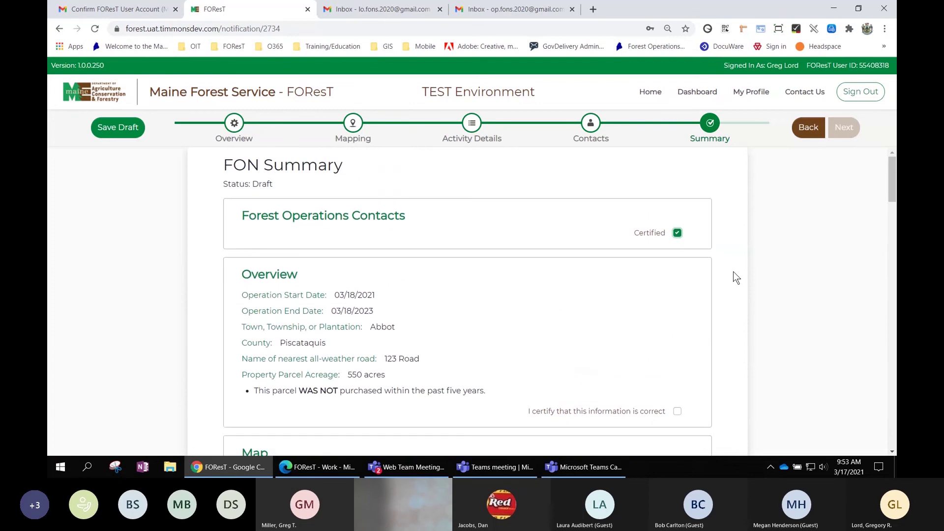
{"action": "scroll", "coordinate": [733, 277], "scroll_direction": "down", "scroll_amount": 1}
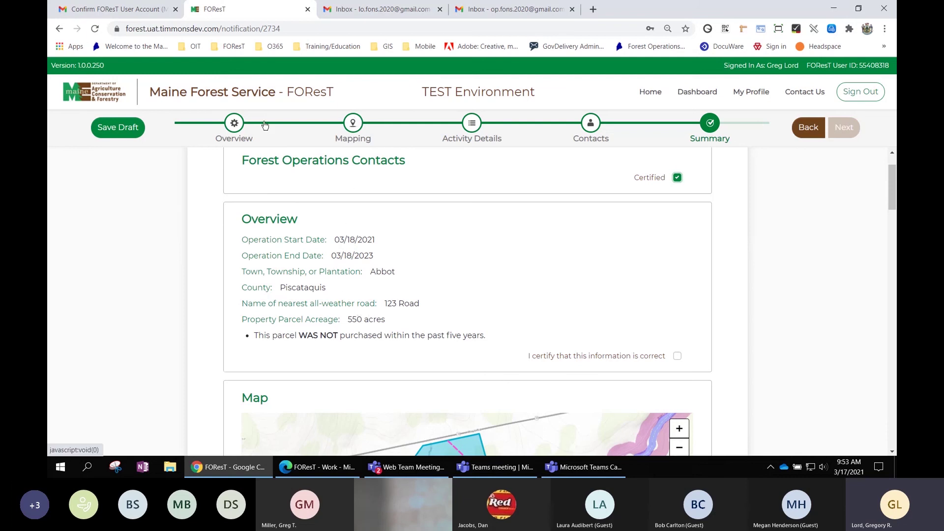
Step back through Overview and Activity Details, then return to the FON Summary.
{"action": "left_click", "coordinate": [235, 123]}
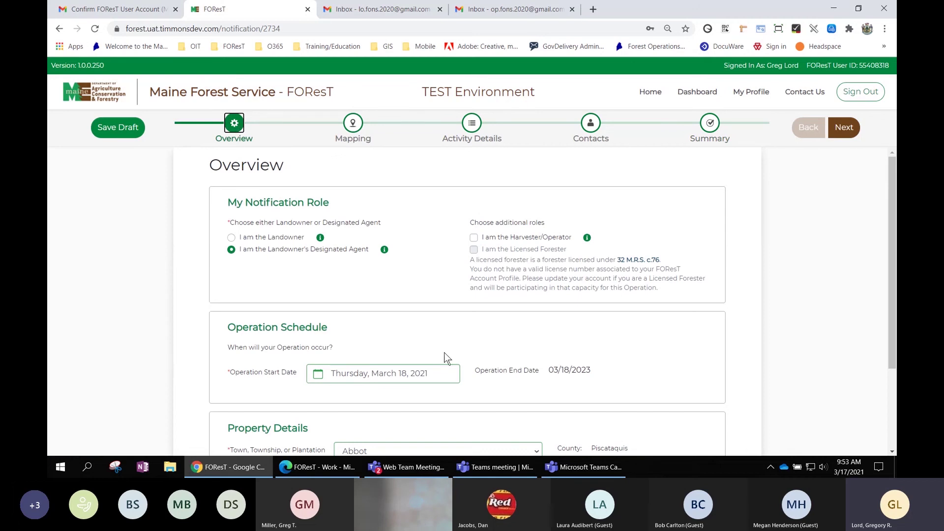
{"action": "scroll", "coordinate": [446, 358], "scroll_direction": "down", "scroll_amount": 2}
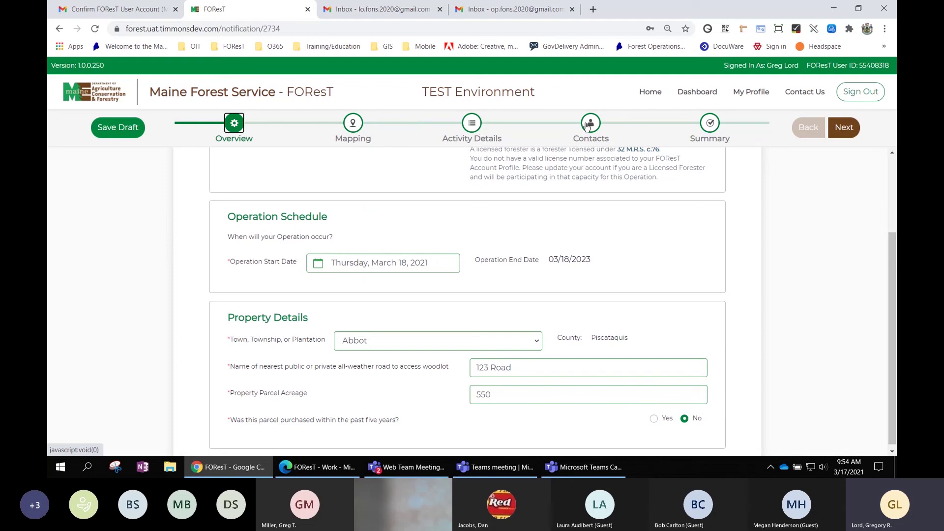
{"action": "left_click", "coordinate": [473, 126]}
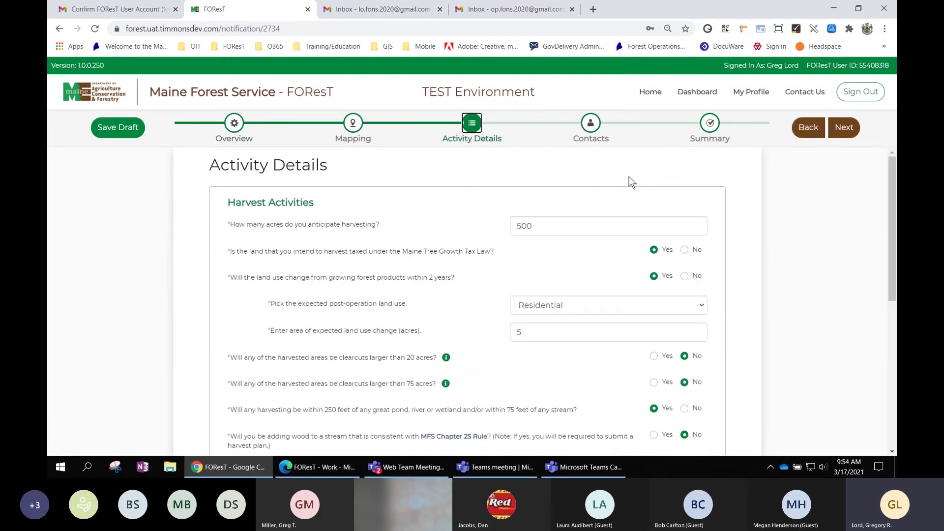
{"action": "left_click", "coordinate": [710, 124]}
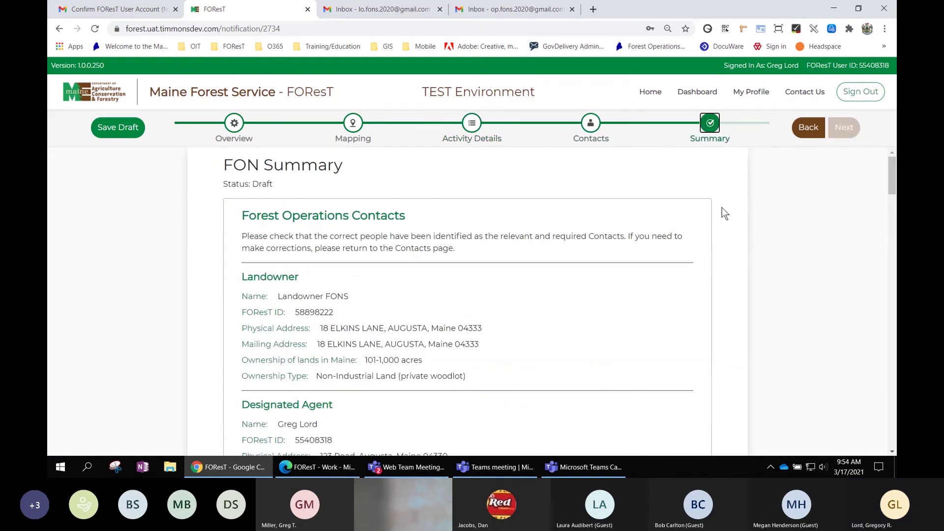
{"action": "scroll", "coordinate": [582, 194], "scroll_direction": "down", "scroll_amount": 1}
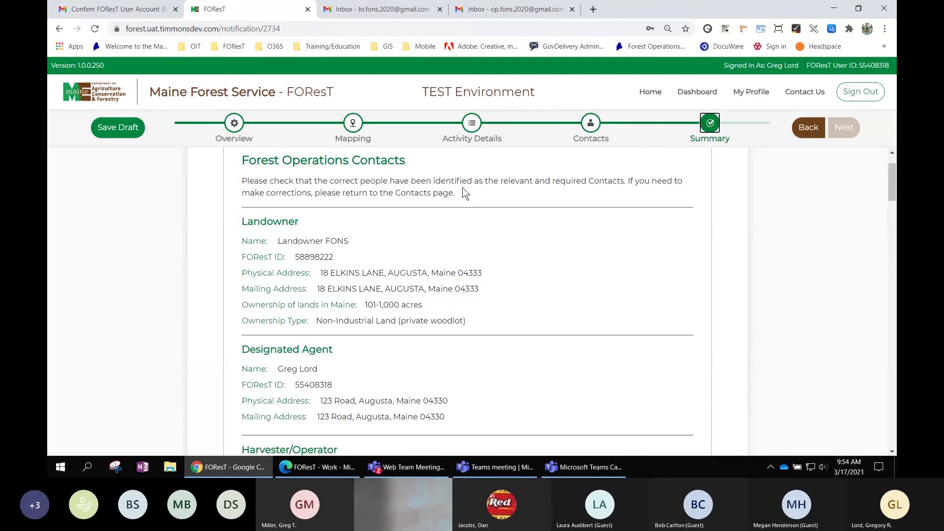
Review the contacts and tick 'I certify that this information is correct' under Overview.
{"action": "scroll", "coordinate": [470, 373], "scroll_direction": "down", "scroll_amount": 2}
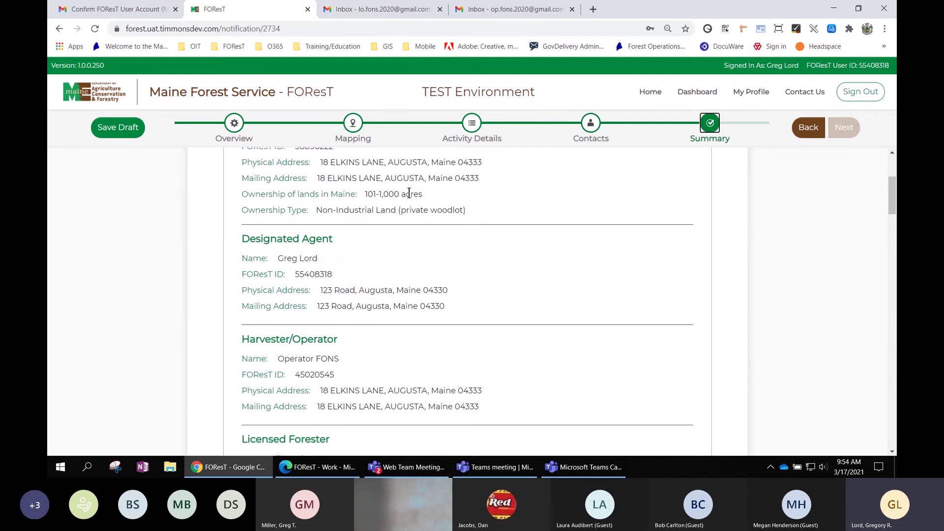
{"action": "scroll", "coordinate": [474, 241], "scroll_direction": "down", "scroll_amount": 1}
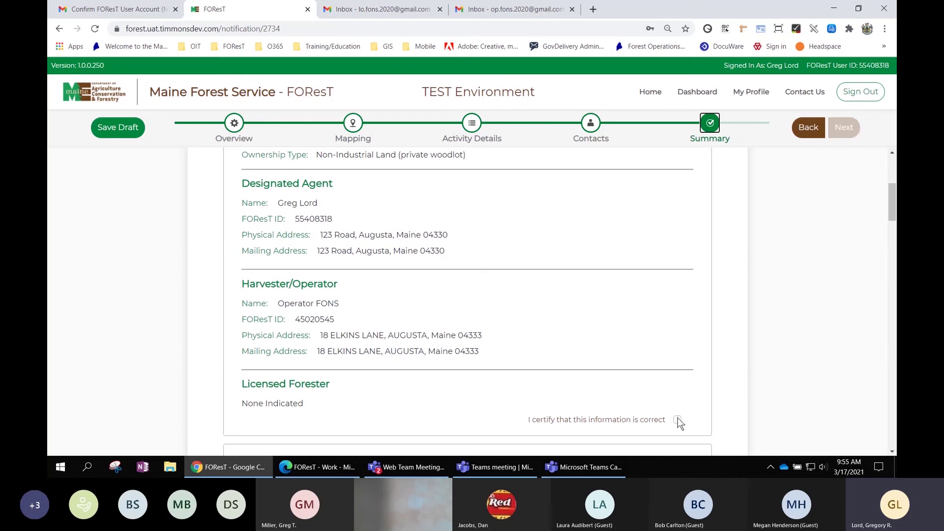
{"action": "scroll", "coordinate": [678, 422], "scroll_direction": "up", "scroll_amount": 15}
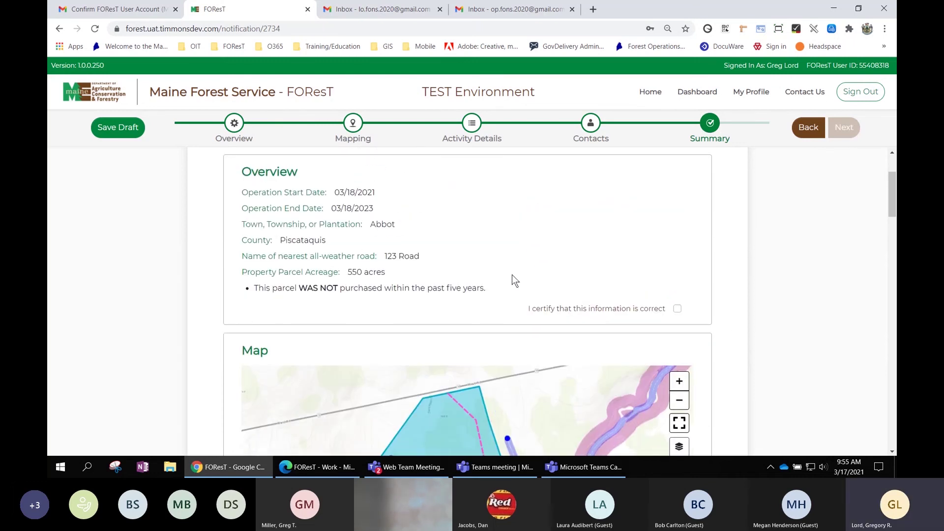
{"action": "left_click", "coordinate": [678, 308]}
Adjust the harvest map view and switch its basemap to aerial Imagery.
{"action": "scroll", "coordinate": [818, 276], "scroll_direction": "down", "scroll_amount": 1}
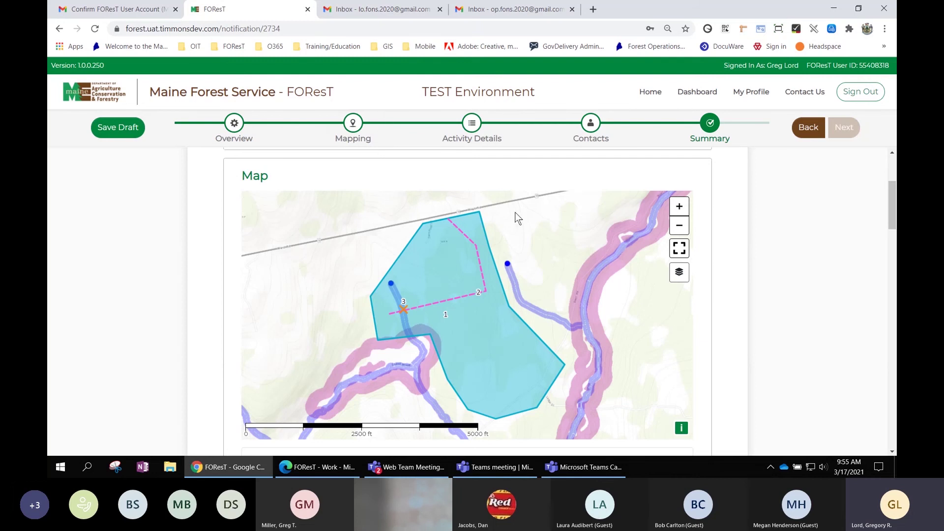
{"action": "scroll", "coordinate": [738, 272], "scroll_direction": "down", "scroll_amount": 1}
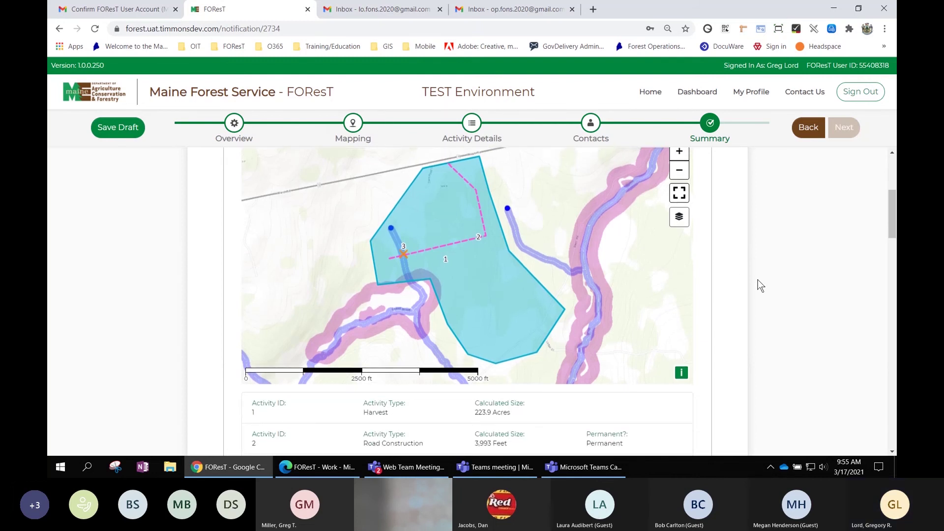
{"action": "scroll", "coordinate": [764, 272], "scroll_direction": "up", "scroll_amount": 1}
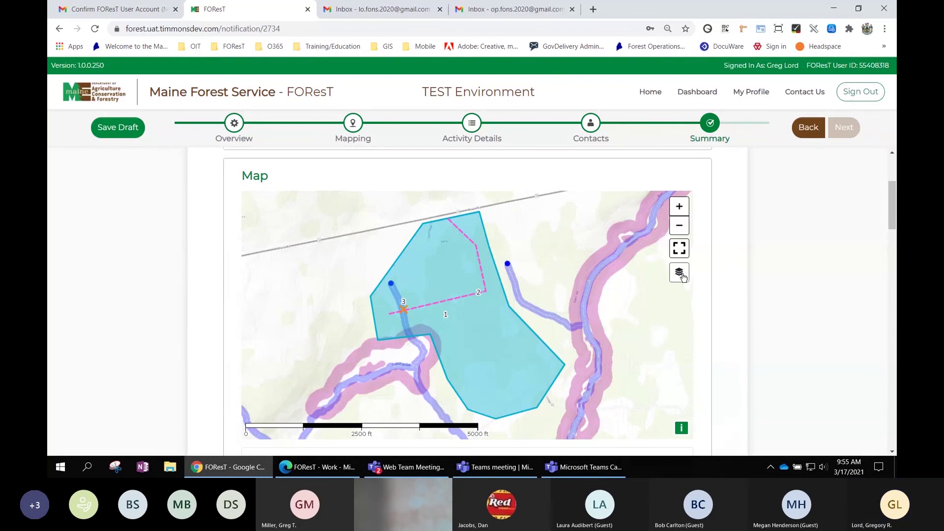
{"action": "left_click", "coordinate": [682, 228]}
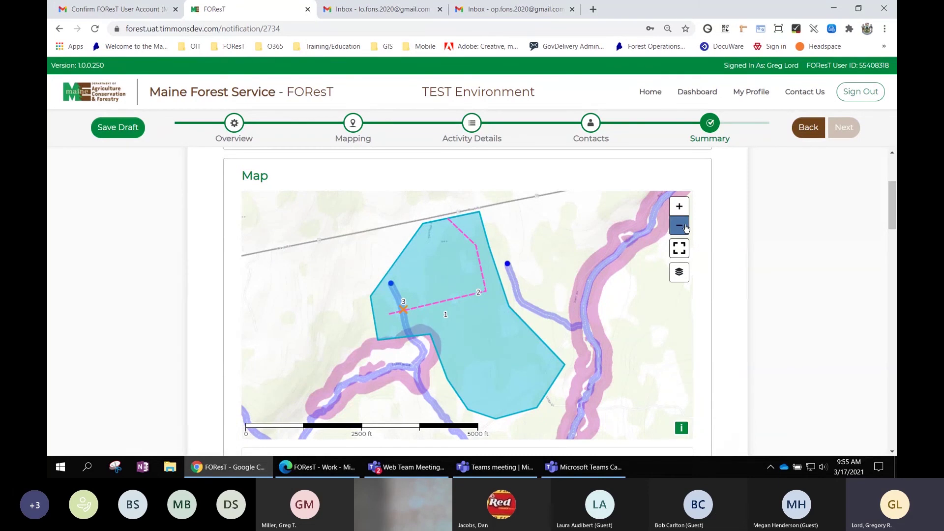
{"action": "left_click", "coordinate": [679, 206]}
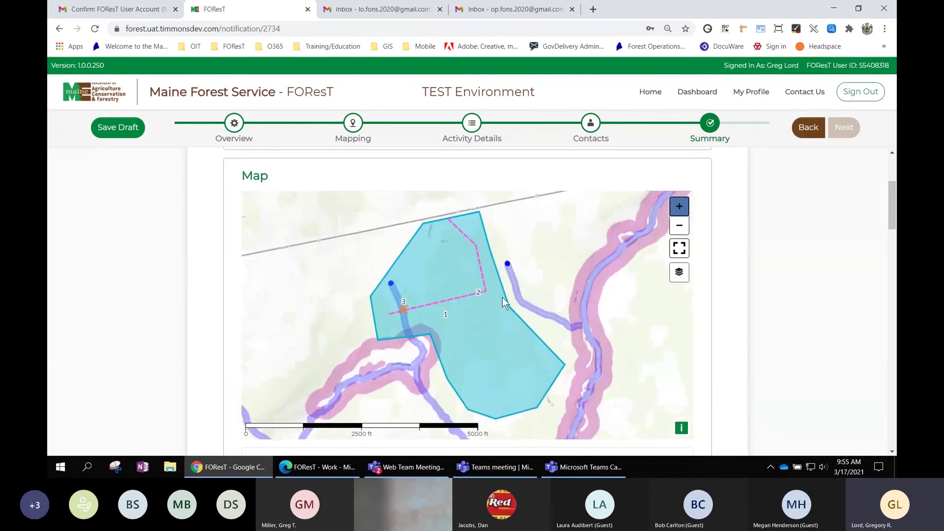
{"action": "left_click_drag", "start_coordinate": [502, 297], "coordinate": [487, 291]}
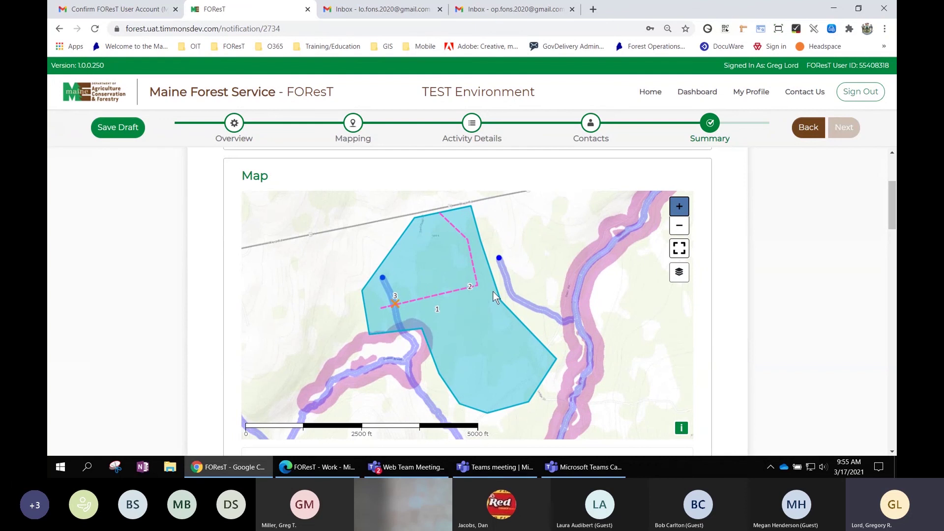
{"action": "left_click", "coordinate": [681, 274]}
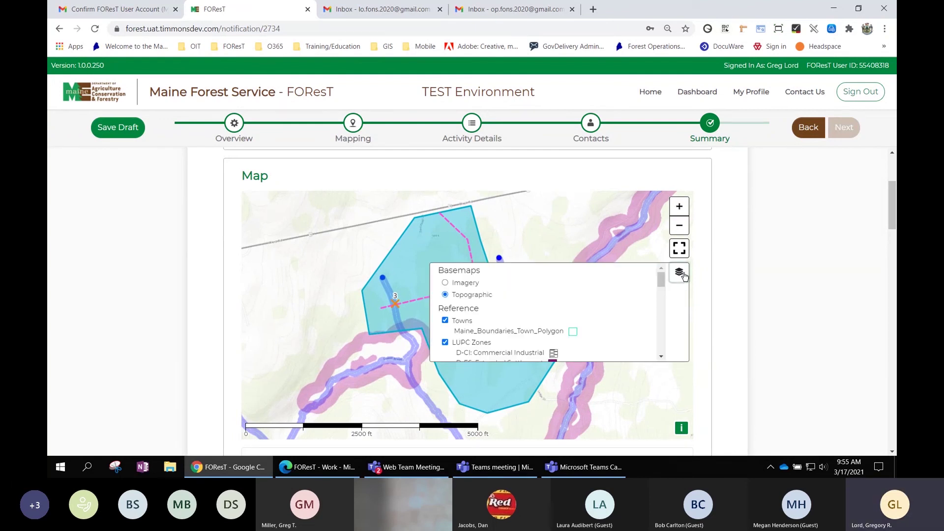
{"action": "left_click", "coordinate": [457, 284]}
{"action": "left_click", "coordinate": [457, 295]}
{"action": "left_click", "coordinate": [470, 285]}
Certify the Map section and activity list as correct.
{"action": "scroll", "coordinate": [539, 311], "scroll_direction": "down", "scroll_amount": 8}
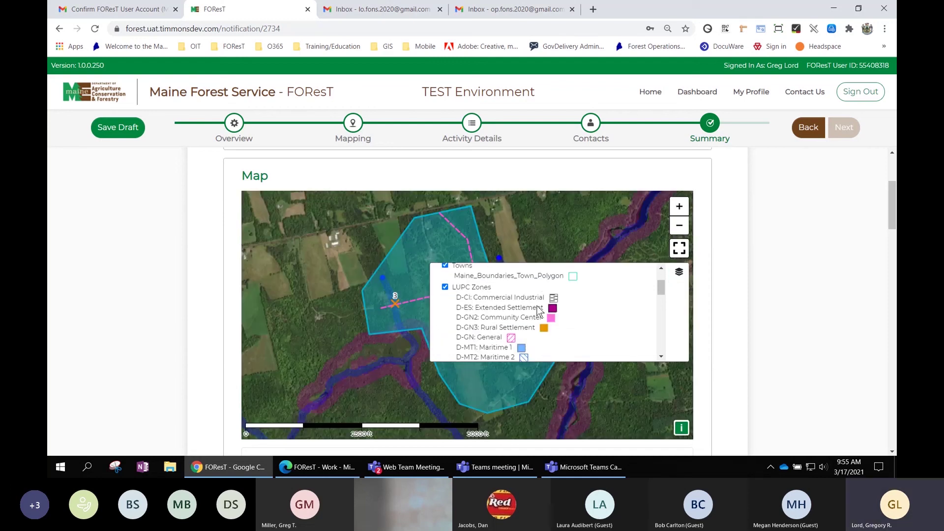
{"action": "scroll", "coordinate": [539, 311], "scroll_direction": "down", "scroll_amount": 5}
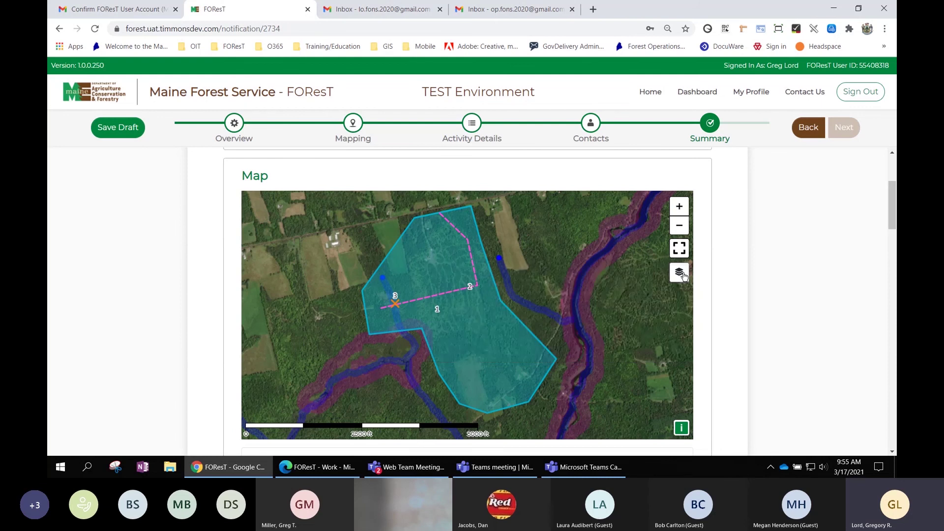
{"action": "scroll", "coordinate": [737, 281], "scroll_direction": "down", "scroll_amount": 1}
{"action": "scroll", "coordinate": [737, 281], "scroll_direction": "down", "scroll_amount": 1}
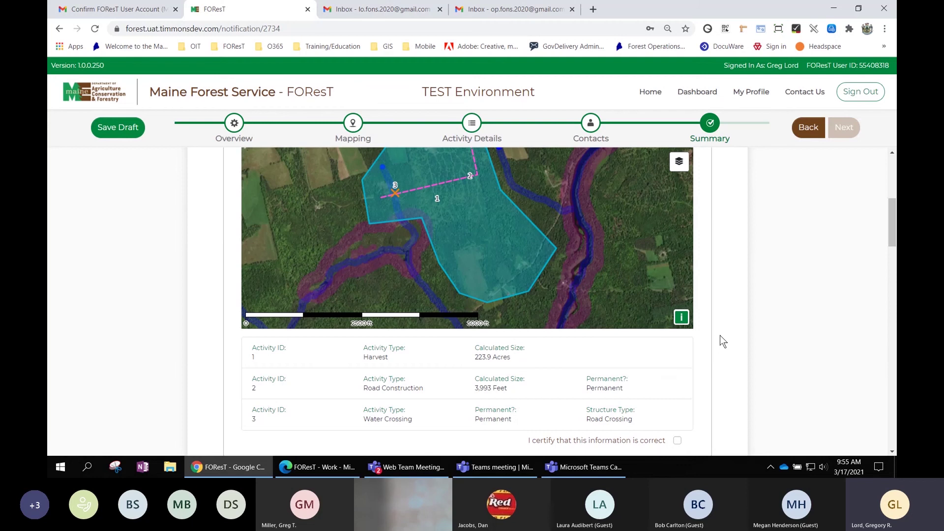
{"action": "scroll", "coordinate": [720, 336], "scroll_direction": "down", "scroll_amount": 1}
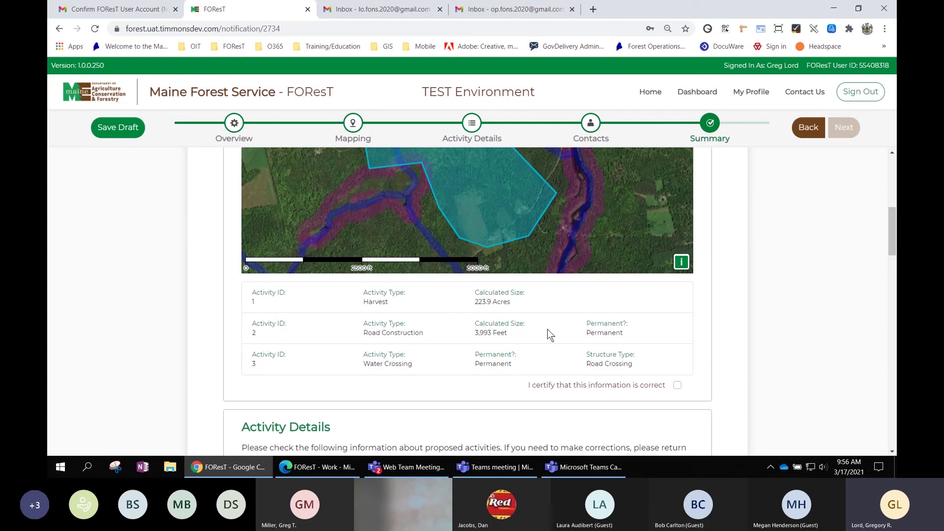
{"action": "left_click", "coordinate": [678, 386]}
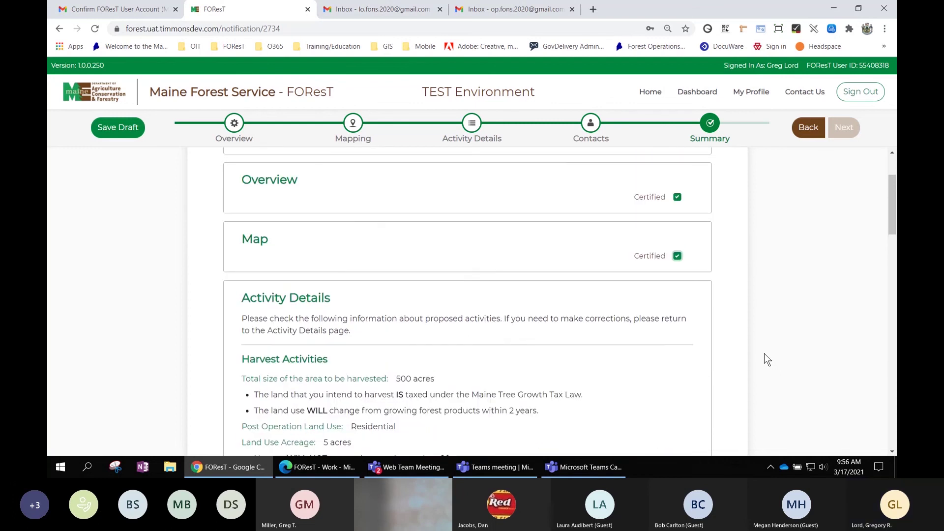
Open the MFS Chapter 25 Rule document in a new tab for reference.
{"action": "scroll", "coordinate": [764, 353], "scroll_direction": "down", "scroll_amount": 1}
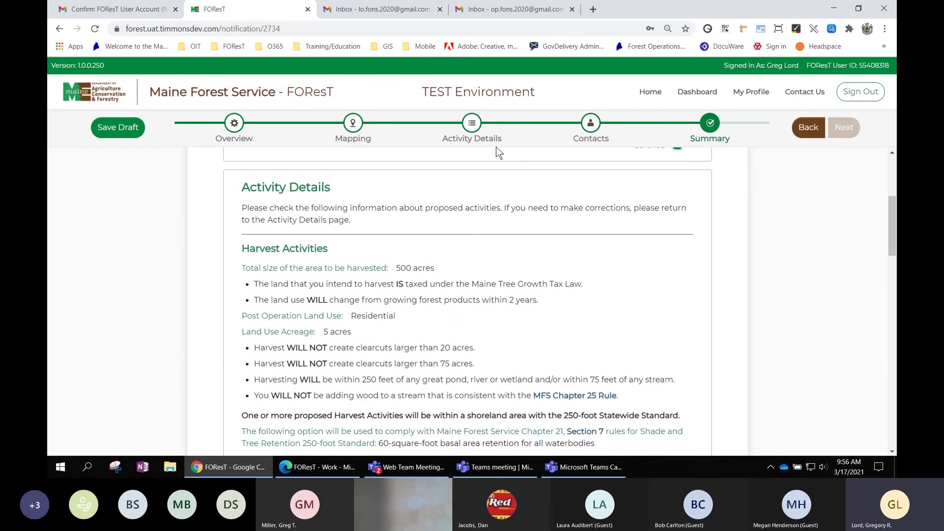
{"action": "scroll", "coordinate": [609, 253], "scroll_direction": "down", "scroll_amount": 1}
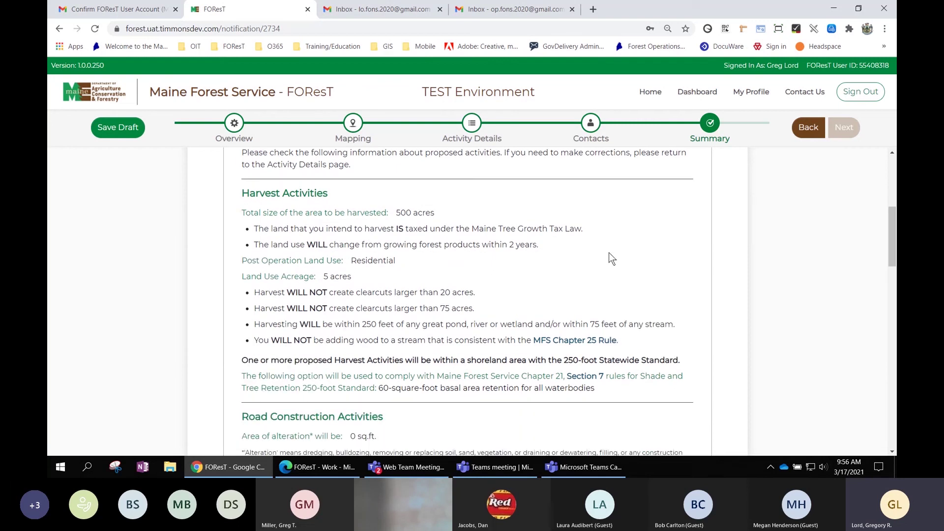
{"action": "left_click", "coordinate": [575, 341]}
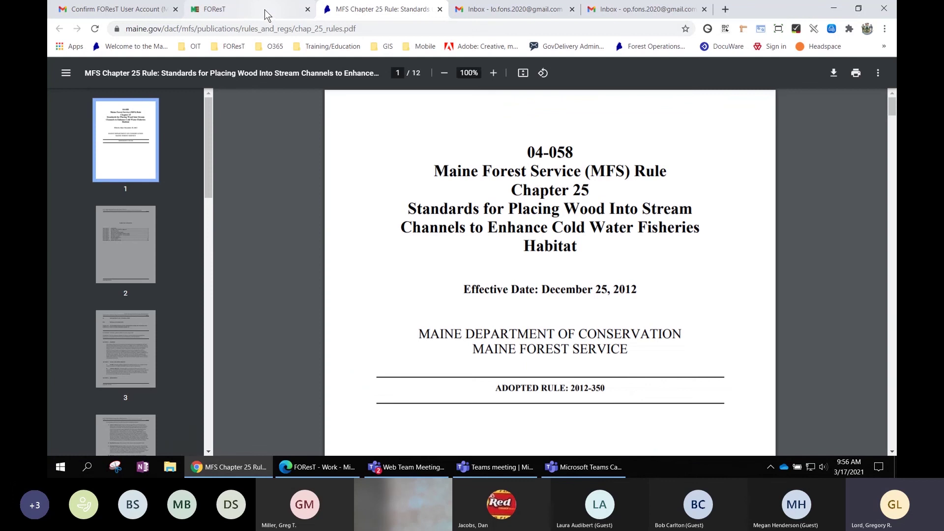
Go back to the FON Summary and review the Activity Details figures.
{"action": "left_click", "coordinate": [265, 10]}
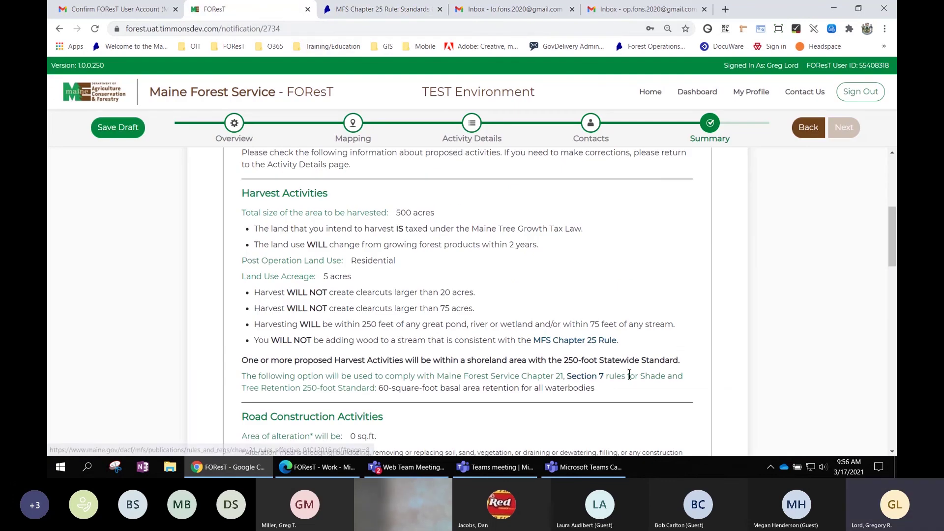
{"action": "scroll", "coordinate": [633, 381], "scroll_direction": "down", "scroll_amount": 2}
{"action": "scroll", "coordinate": [633, 381], "scroll_direction": "down", "scroll_amount": 2}
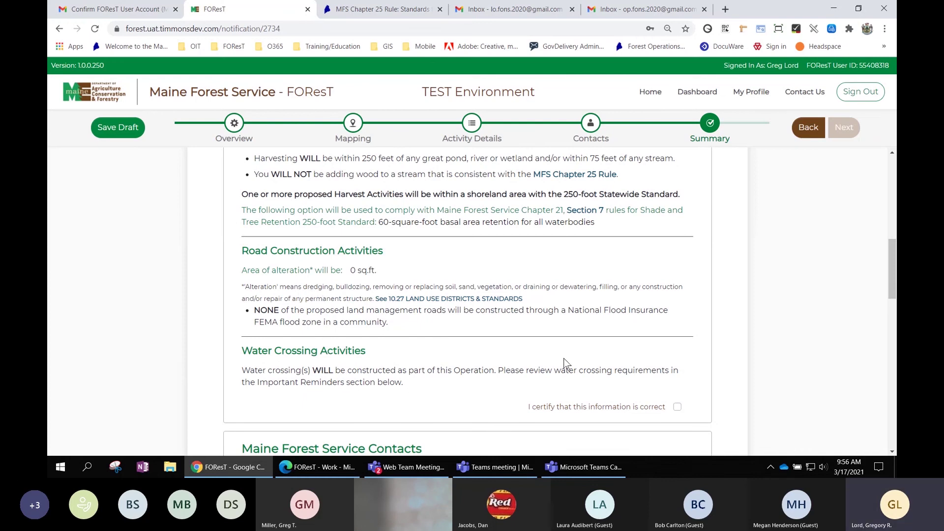
Tick the certify checkbox under Activity Details and under Maine Forest Service Contacts.
{"action": "left_click", "coordinate": [677, 407]}
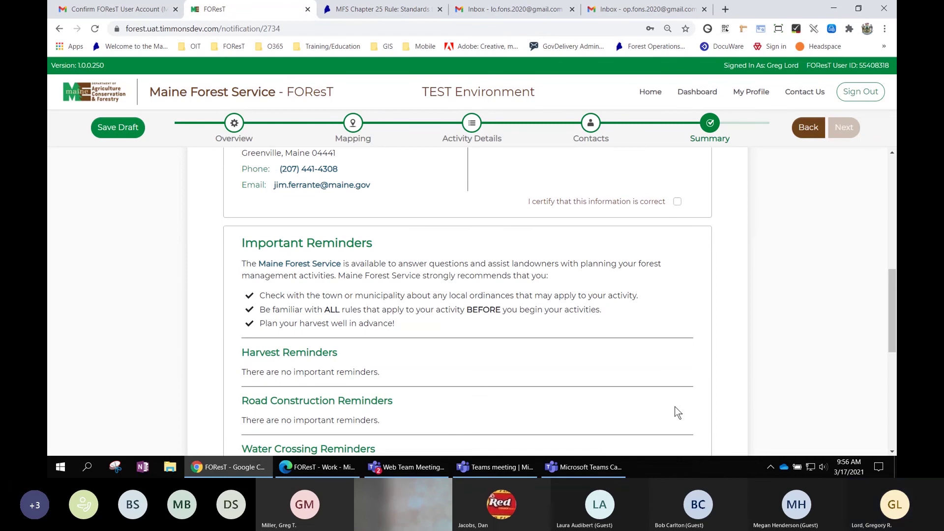
{"action": "scroll", "coordinate": [803, 375], "scroll_direction": "up", "scroll_amount": 3}
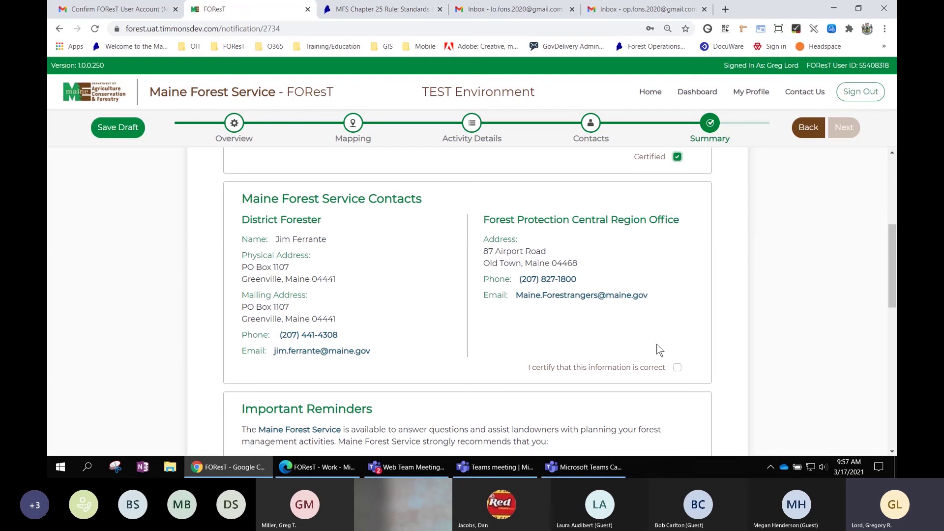
{"action": "left_click", "coordinate": [677, 368]}
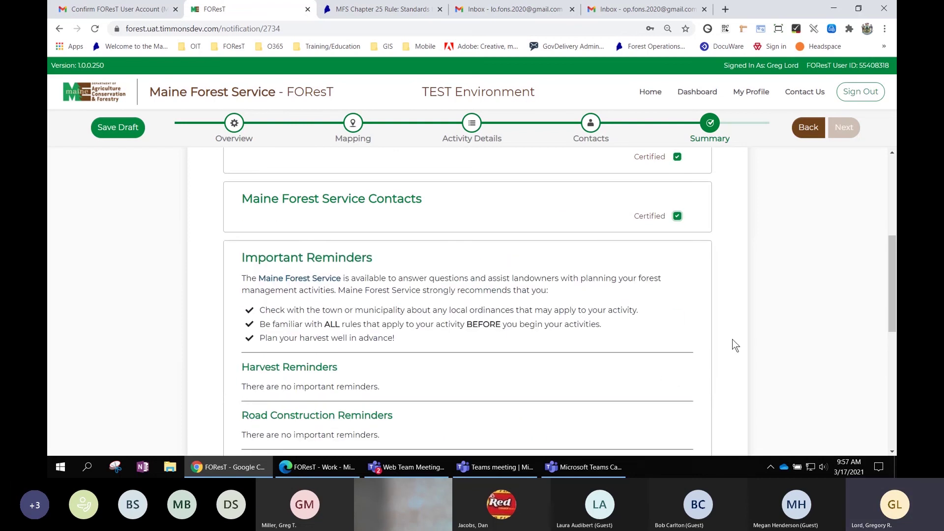
{"action": "scroll", "coordinate": [742, 336], "scroll_direction": "down", "scroll_amount": 1}
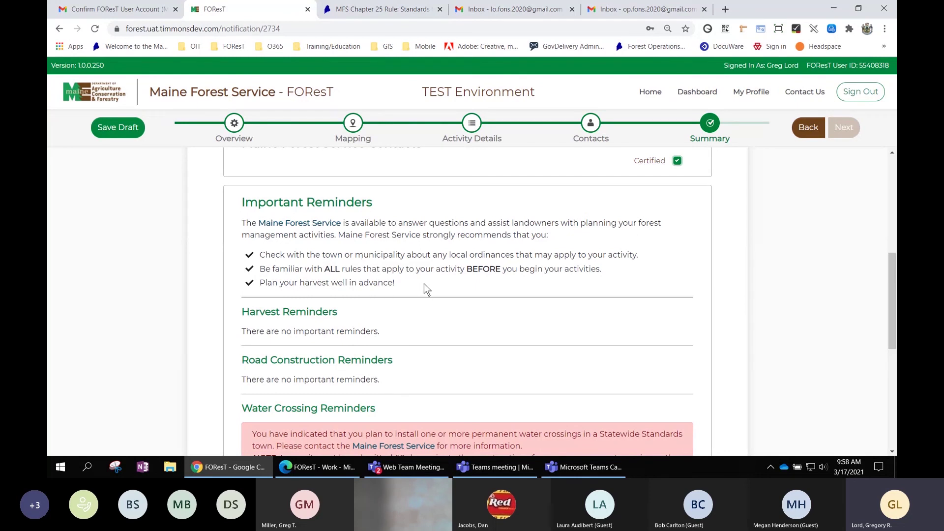
{"action": "scroll", "coordinate": [424, 284], "scroll_direction": "down", "scroll_amount": 1}
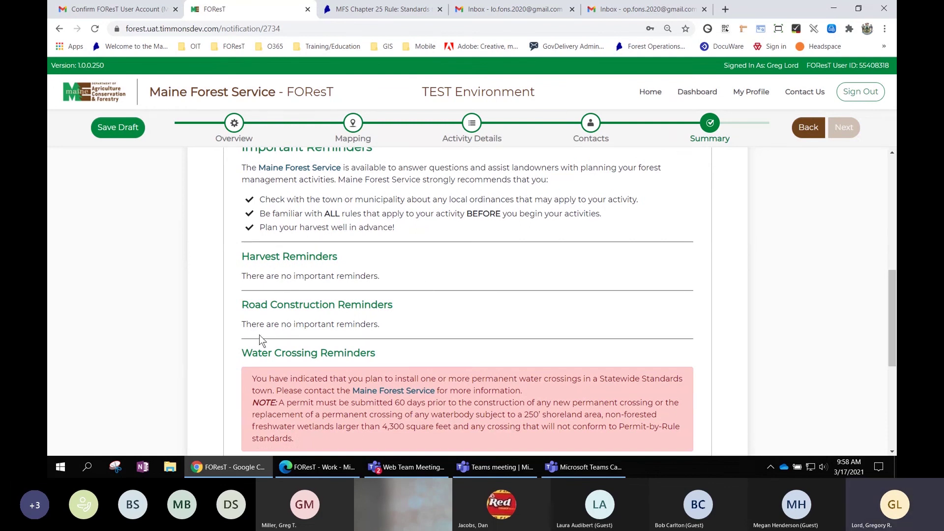
{"action": "scroll", "coordinate": [431, 342], "scroll_direction": "down", "scroll_amount": 1}
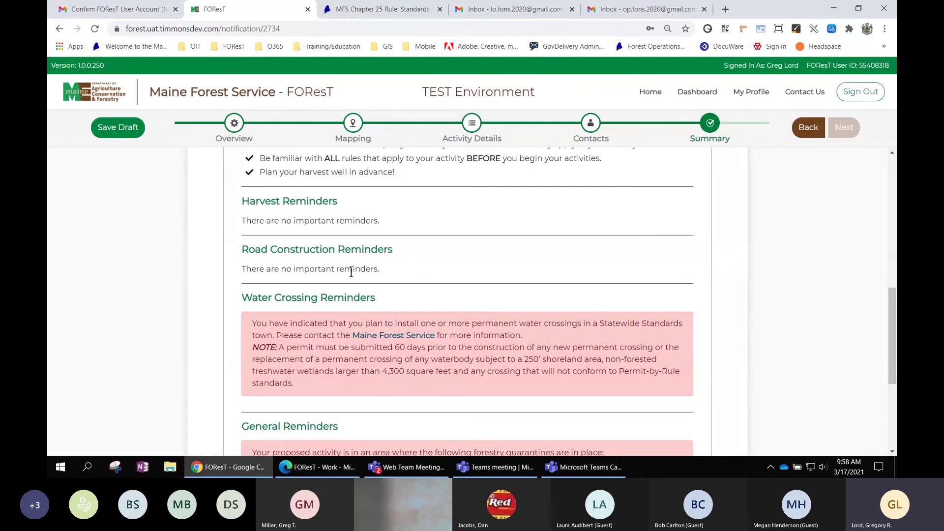
{"action": "scroll", "coordinate": [443, 374], "scroll_direction": "down", "scroll_amount": 1}
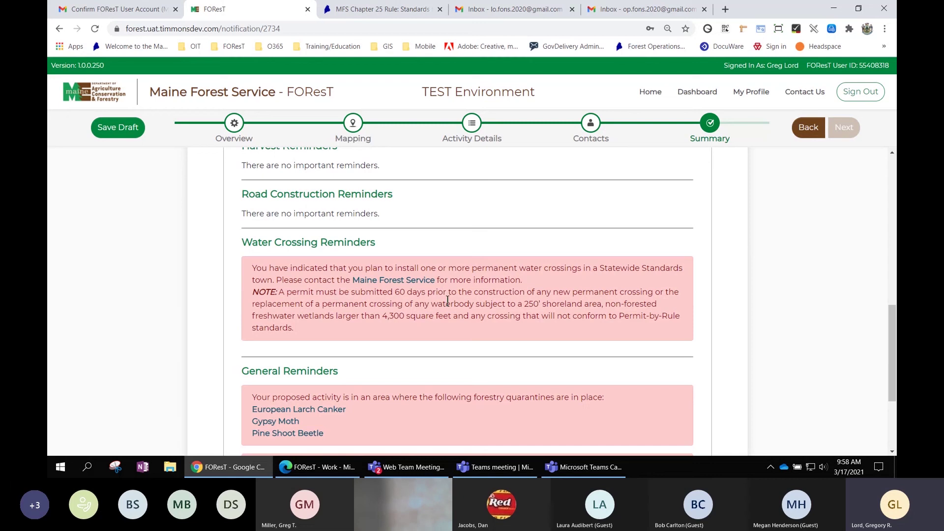
{"action": "scroll", "coordinate": [652, 328], "scroll_direction": "down", "scroll_amount": 1}
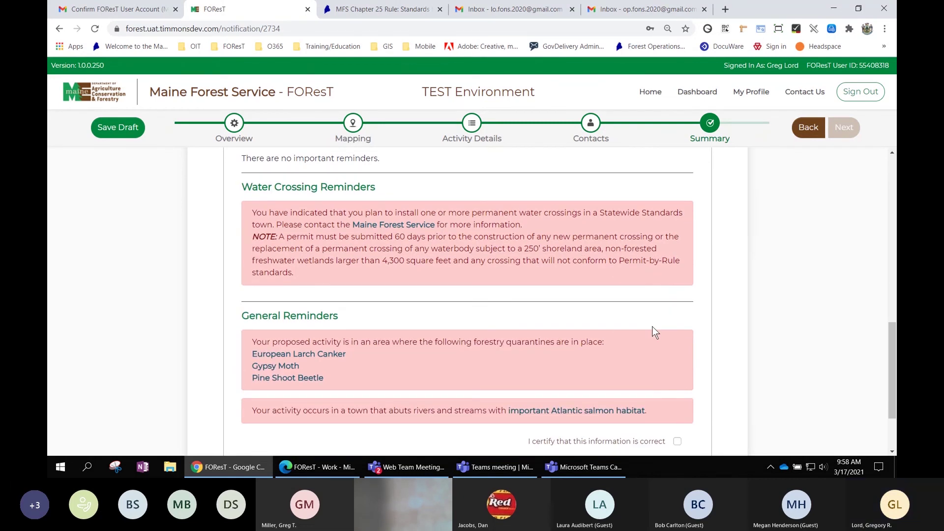
{"action": "scroll", "coordinate": [652, 326], "scroll_direction": "down", "scroll_amount": 1}
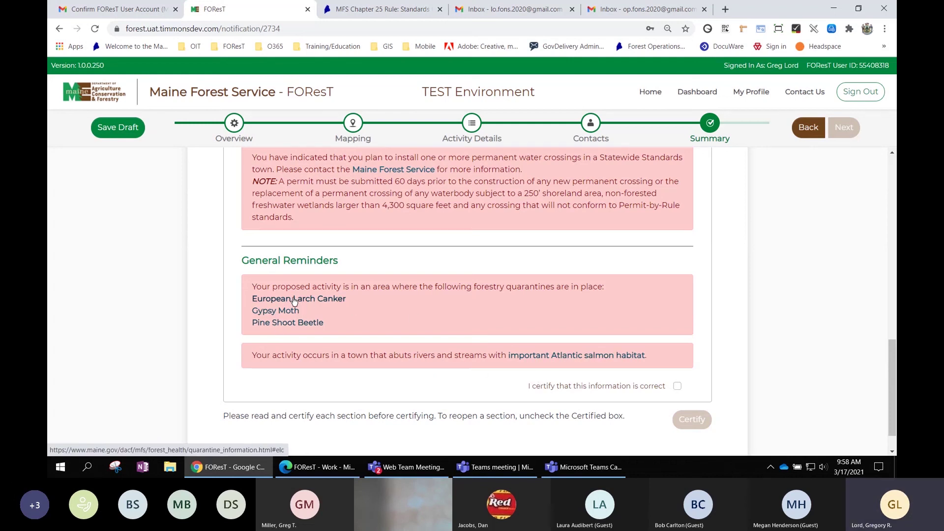
Check the Gypsy Moth quarantine info, then close the Quarantine and Chapter 25 tabs.
{"action": "left_click", "coordinate": [271, 315]}
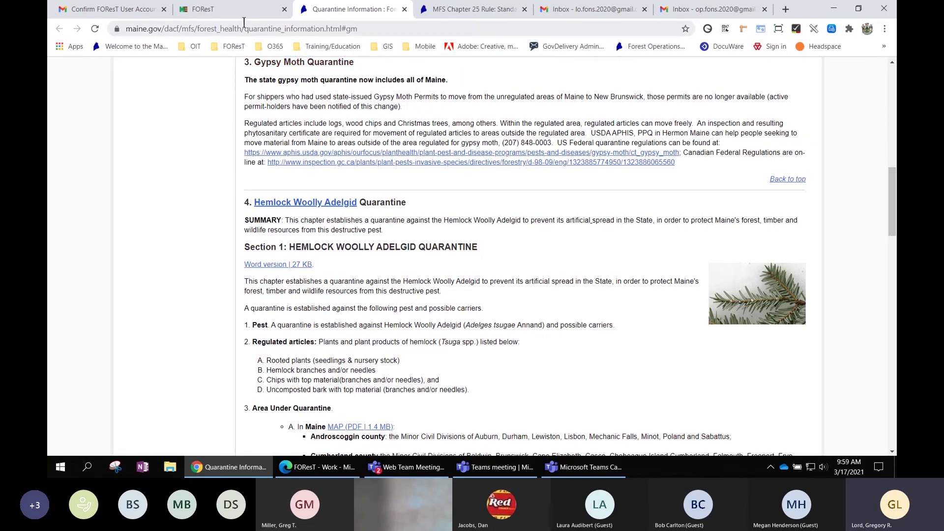
{"action": "left_click", "coordinate": [224, 10]}
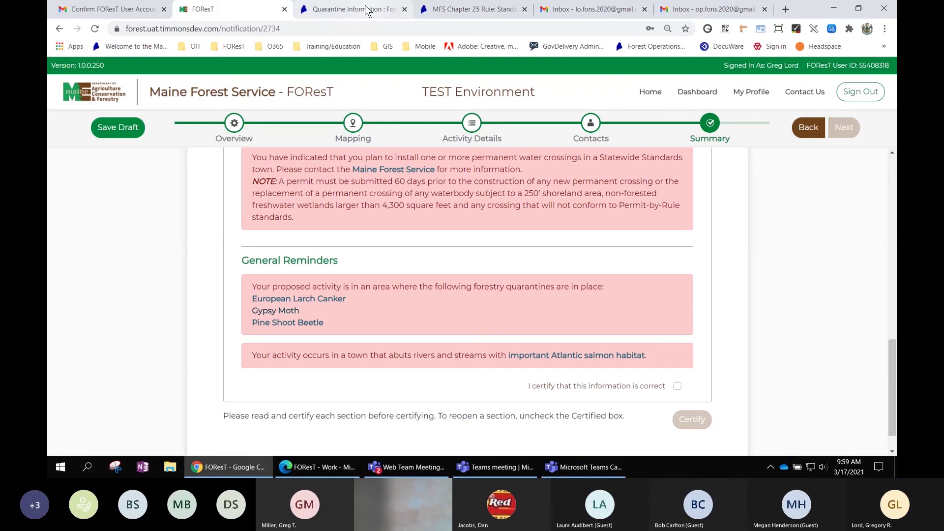
{"action": "left_click", "coordinate": [404, 9]}
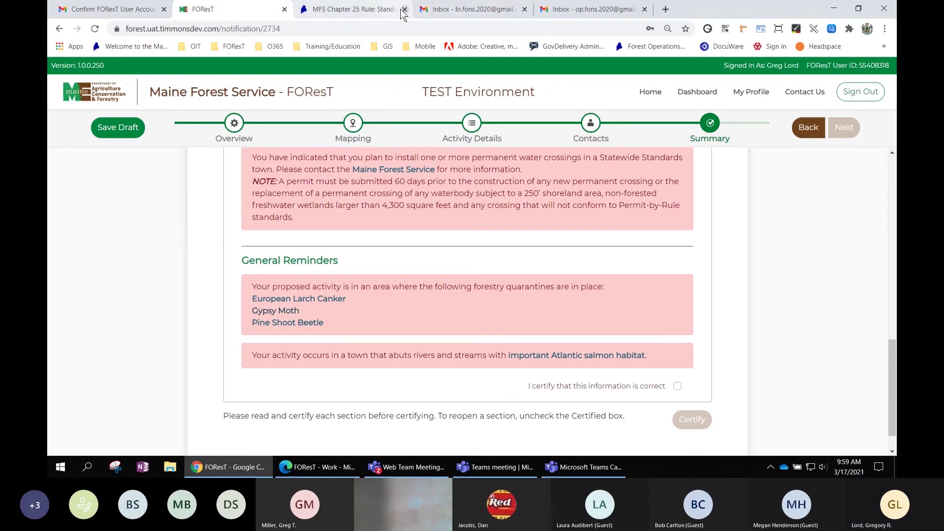
{"action": "left_click", "coordinate": [403, 10]}
Certify the Important Reminders section as correct.
{"action": "scroll", "coordinate": [568, 330], "scroll_direction": "down", "scroll_amount": 1}
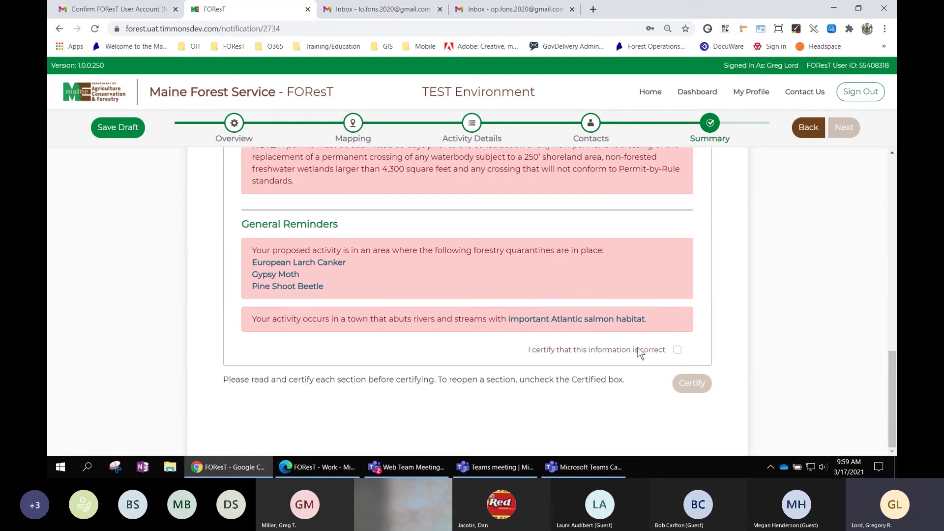
{"action": "left_click", "coordinate": [677, 350]}
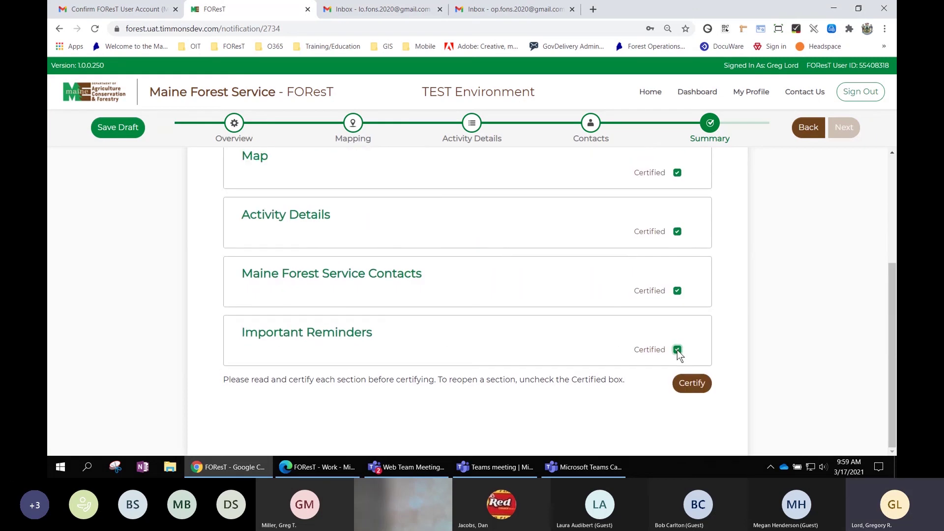
{"action": "scroll", "coordinate": [495, 228], "scroll_direction": "up", "scroll_amount": 1}
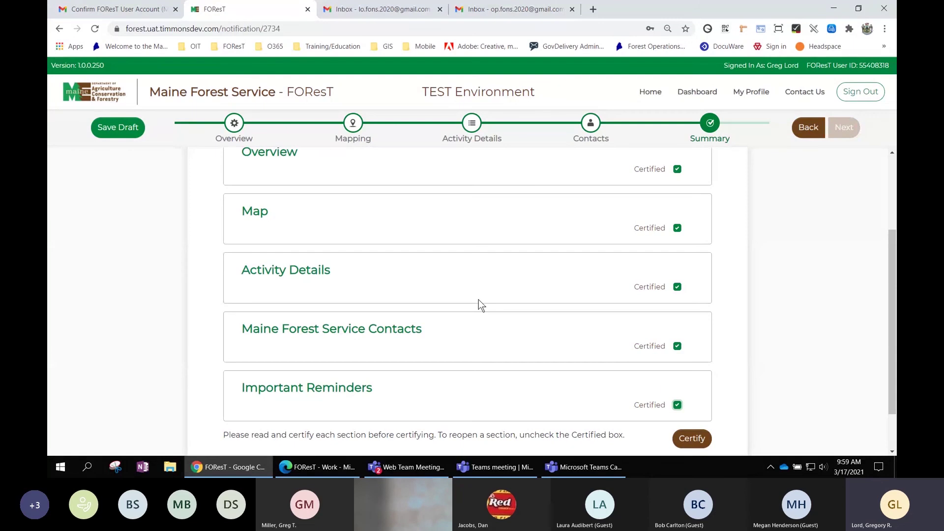
Start certification and accept the Designated Agent and wait-for-all-contacts statements.
{"action": "left_click", "coordinate": [694, 439]}
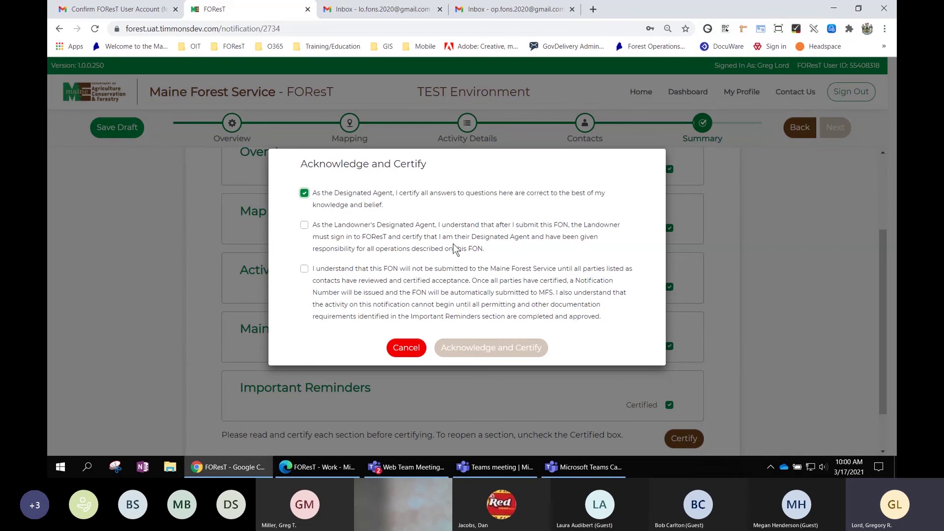
{"action": "left_click", "coordinate": [304, 225]}
{"action": "left_click", "coordinate": [304, 269]}
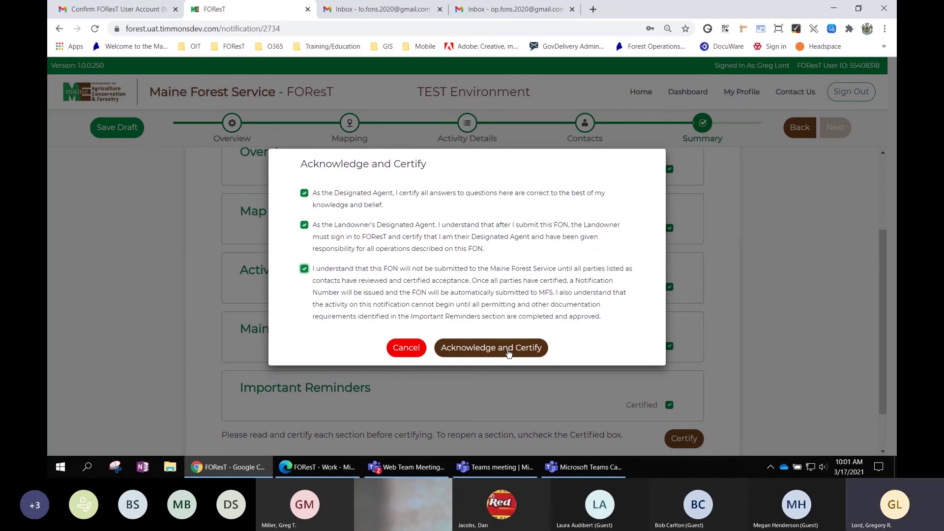
{"action": "left_click", "coordinate": [502, 351]}
Submit the Designated Agent's Acknowledge and Certify dialog.
{"action": "left_click", "coordinate": [488, 349]}
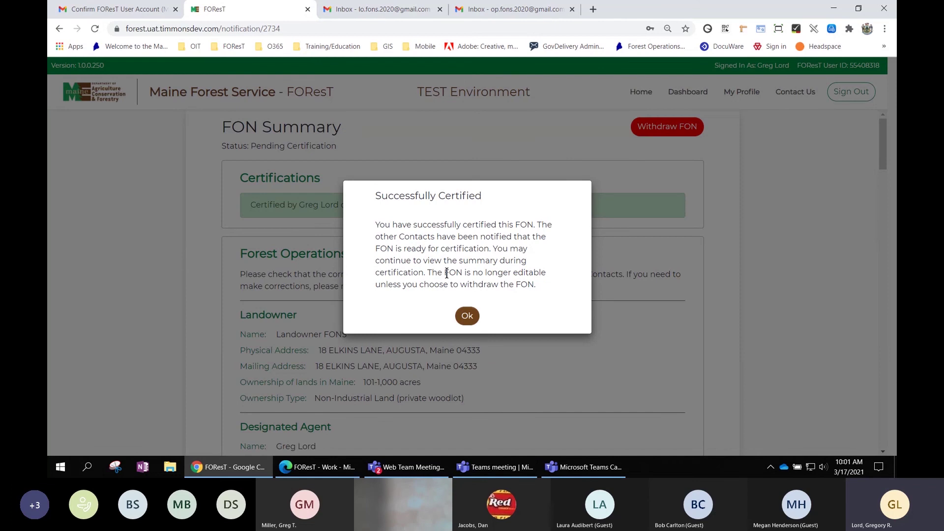
Dismiss the success message and highlight the Pending Certification status in the summary.
{"action": "left_click", "coordinate": [467, 318]}
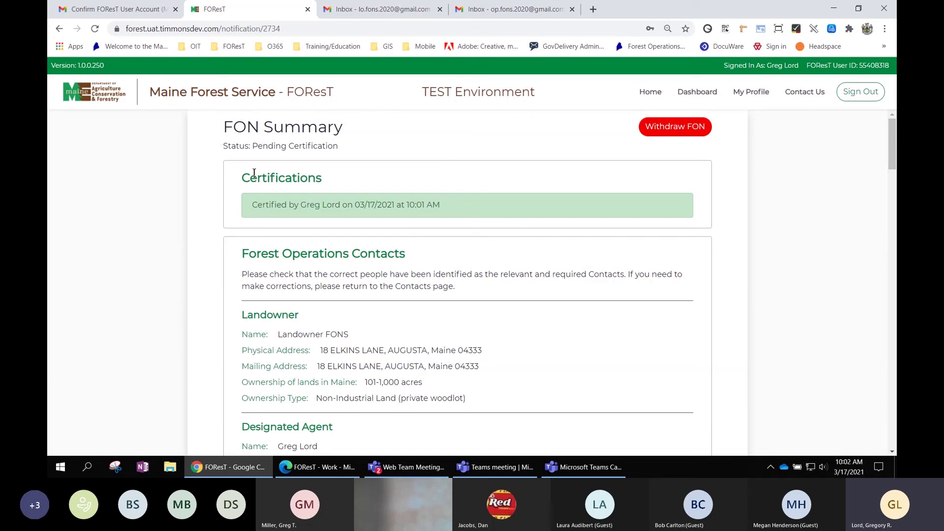
{"action": "left_click_drag", "start_coordinate": [343, 133], "coordinate": [223, 135]}
{"action": "left_click", "coordinate": [223, 135]}
{"action": "left_click_drag", "start_coordinate": [340, 146], "coordinate": [225, 147]}
{"action": "left_click", "coordinate": [223, 150]}
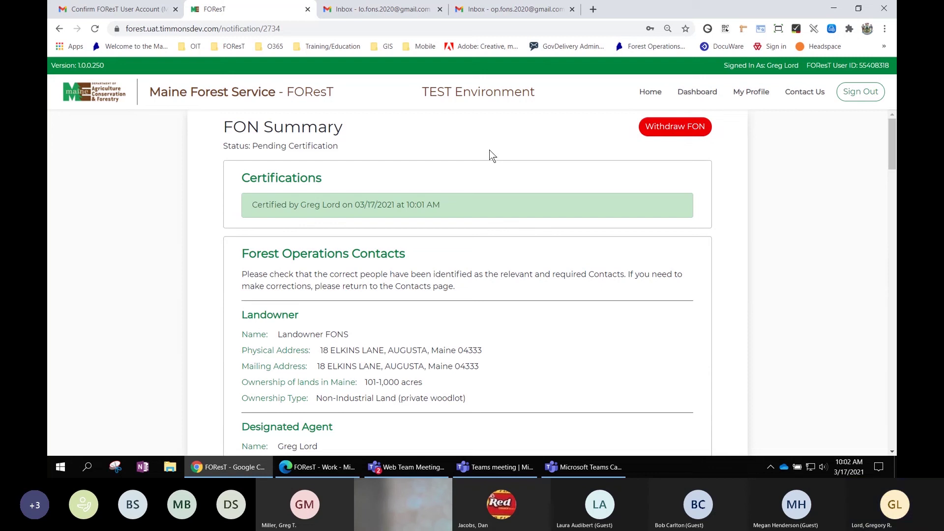
{"action": "scroll", "coordinate": [477, 170], "scroll_direction": "down", "scroll_amount": 1}
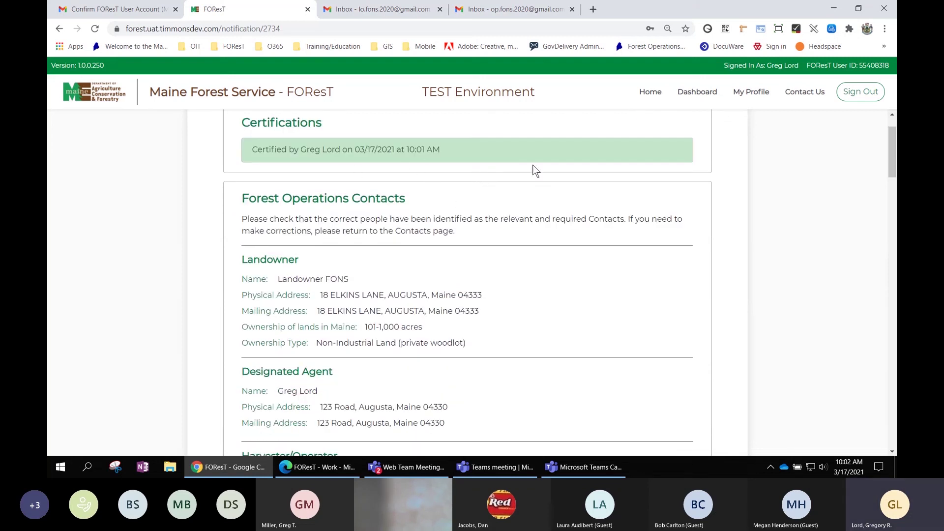
{"action": "scroll", "coordinate": [535, 170], "scroll_direction": "up", "scroll_amount": 1}
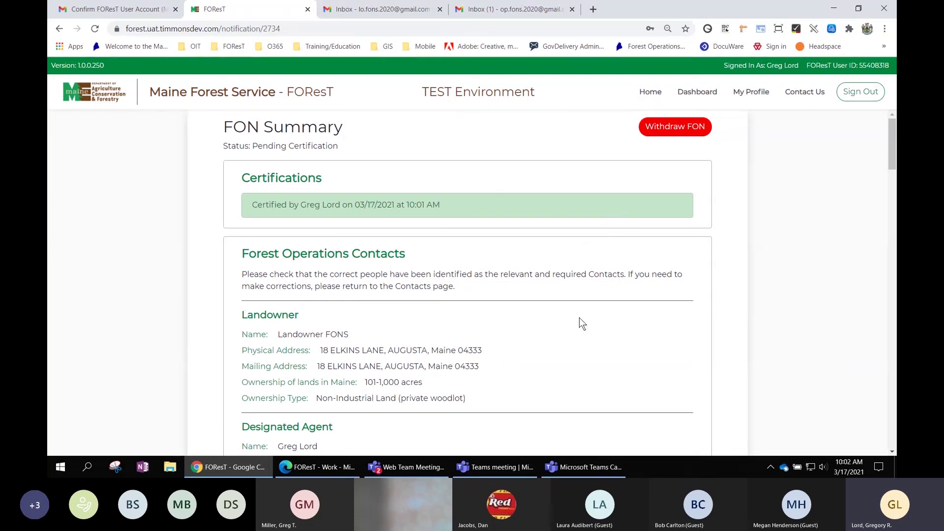
Scroll to the FON map and switch its basemap from Topographic to Imagery.
{"action": "scroll", "coordinate": [656, 302], "scroll_direction": "down", "scroll_amount": 3}
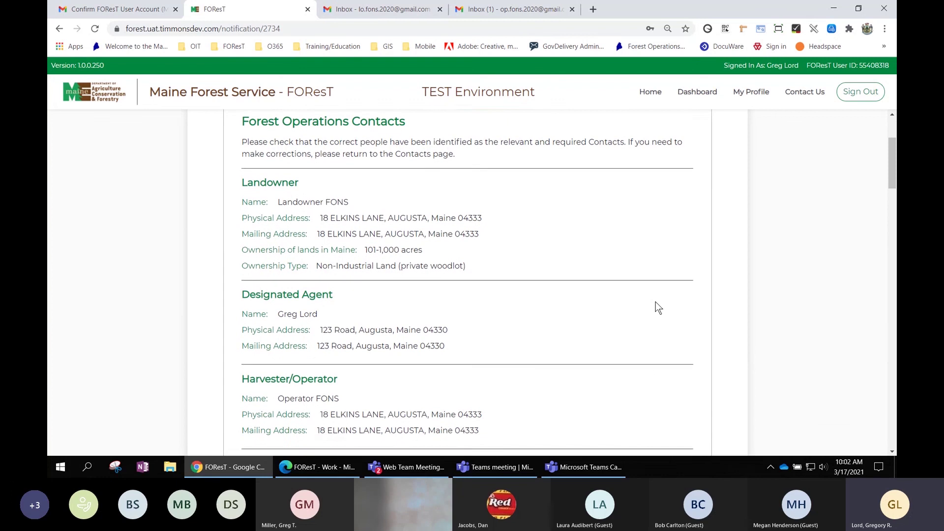
{"action": "scroll", "coordinate": [656, 302], "scroll_direction": "down", "scroll_amount": 3}
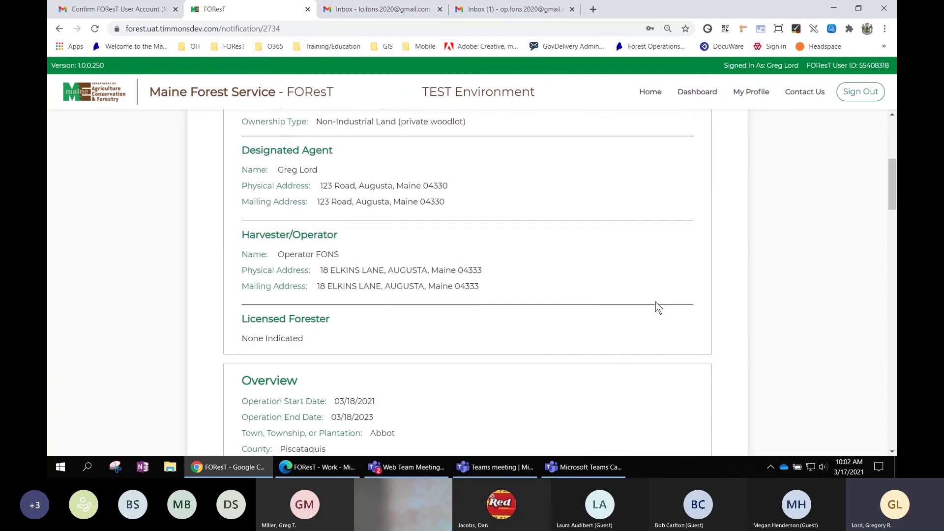
{"action": "scroll", "coordinate": [655, 301], "scroll_direction": "down", "scroll_amount": 1}
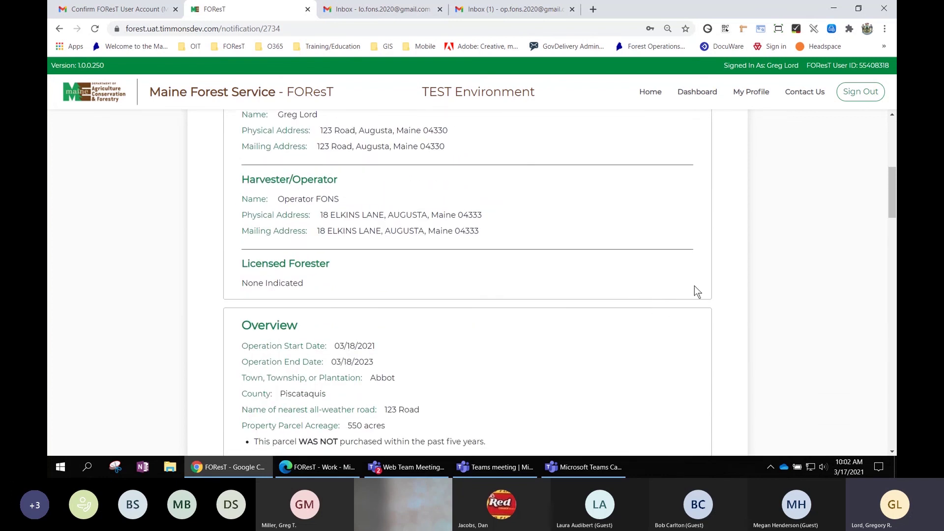
{"action": "scroll", "coordinate": [704, 288], "scroll_direction": "down", "scroll_amount": 1}
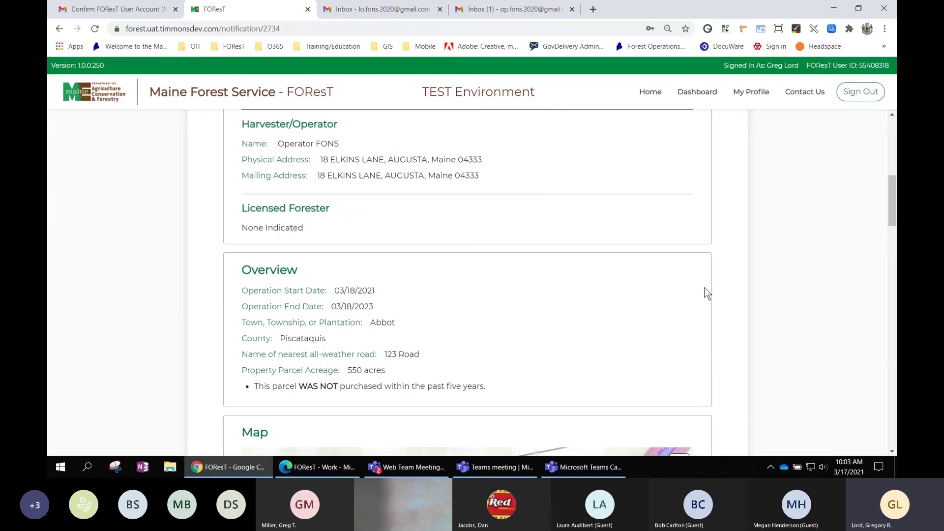
{"action": "scroll", "coordinate": [727, 234], "scroll_direction": "down", "scroll_amount": 3}
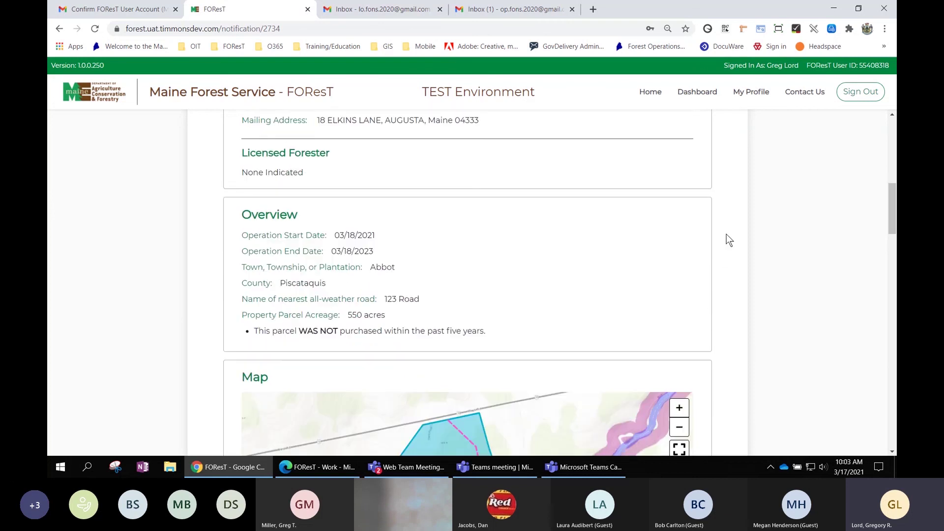
{"action": "scroll", "coordinate": [727, 234], "scroll_direction": "down", "scroll_amount": 3}
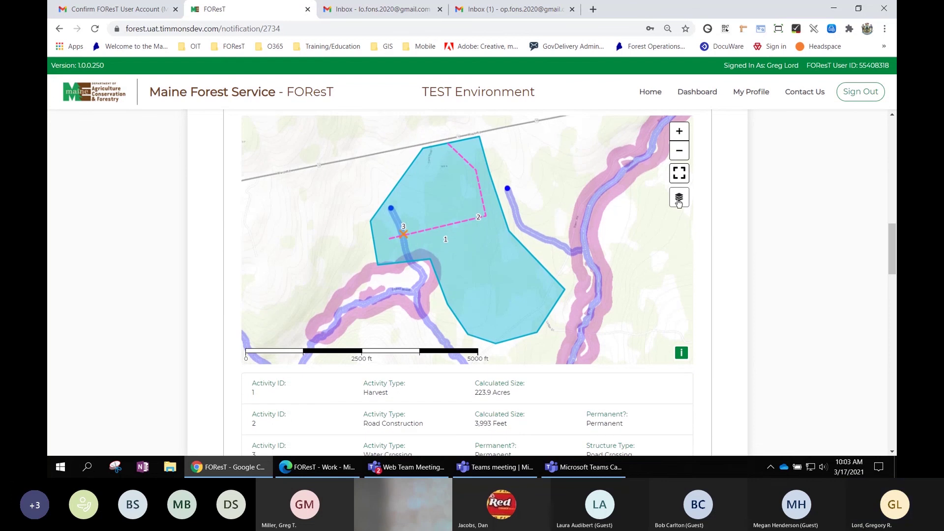
{"action": "mouse_move", "coordinate": [678, 203]}
{"action": "left_click", "coordinate": [462, 208]}
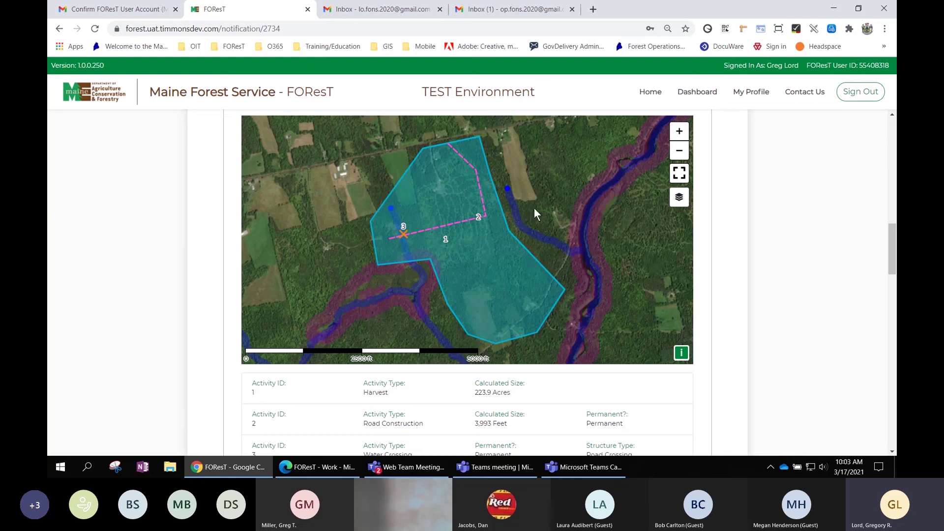
{"action": "scroll", "coordinate": [713, 253], "scroll_direction": "down", "scroll_amount": 2}
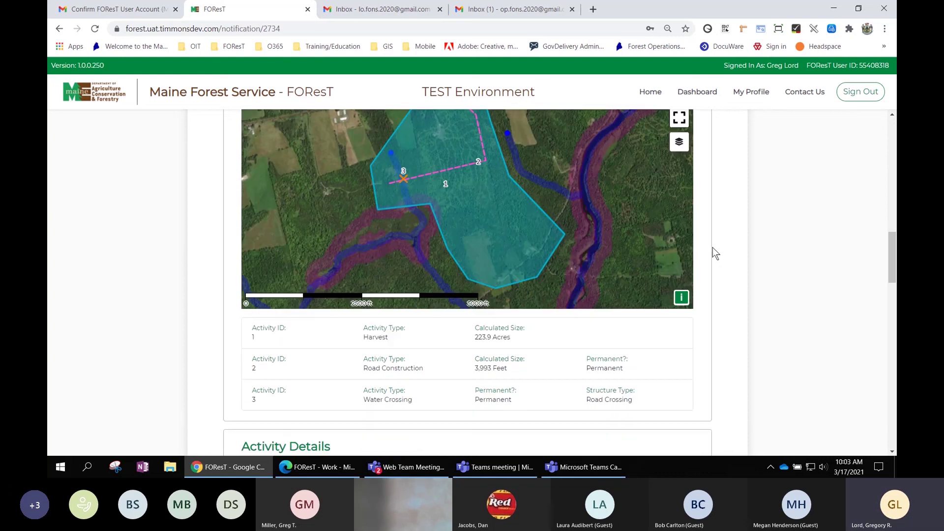
{"action": "scroll", "coordinate": [712, 247], "scroll_direction": "down", "scroll_amount": 6}
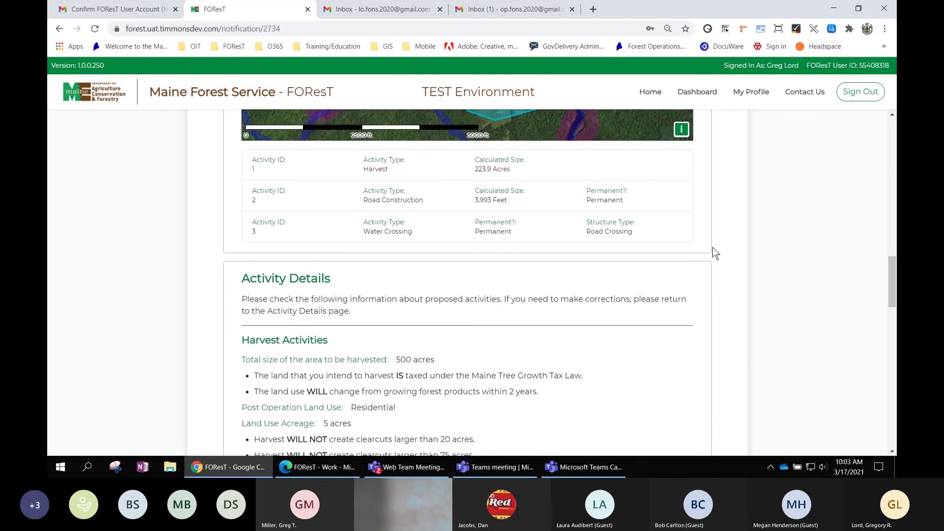
{"action": "scroll", "coordinate": [712, 248], "scroll_direction": "down", "scroll_amount": 6}
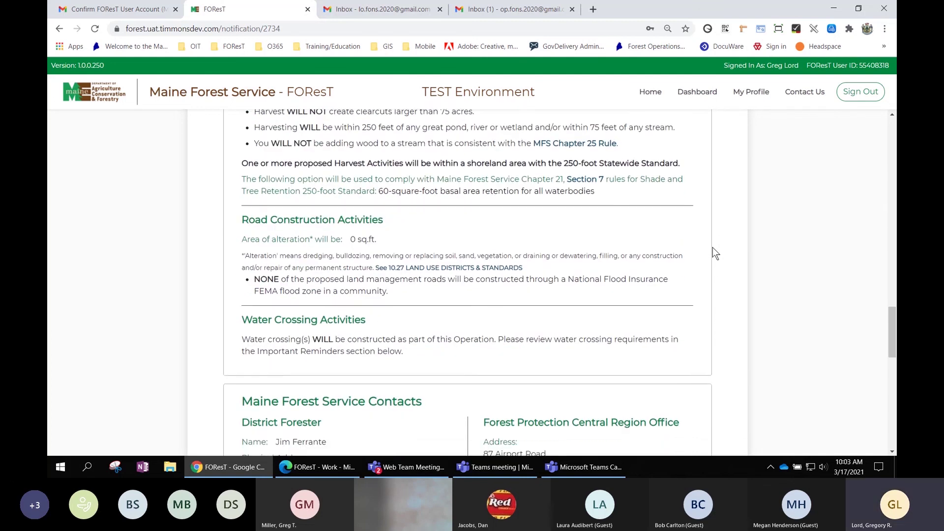
{"action": "scroll", "coordinate": [712, 253], "scroll_direction": "down", "scroll_amount": 1}
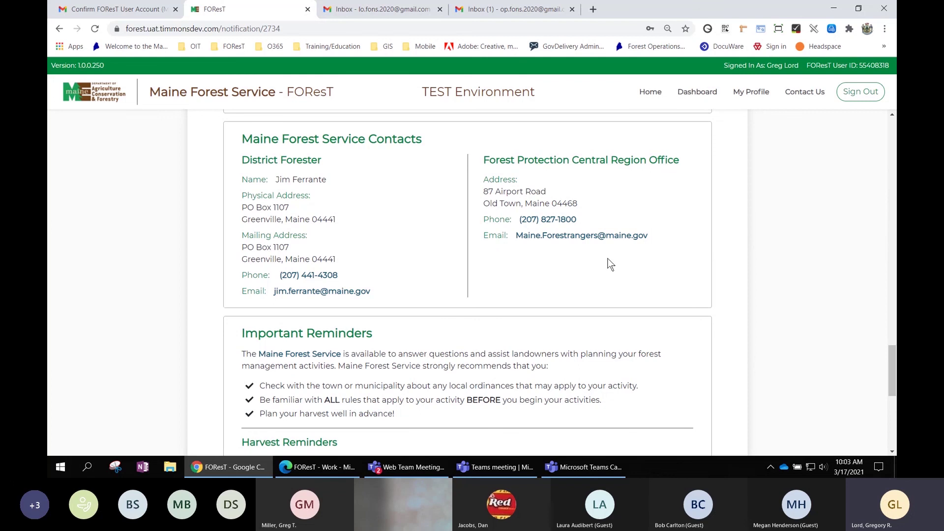
{"action": "scroll", "coordinate": [719, 332], "scroll_direction": "down", "scroll_amount": 4}
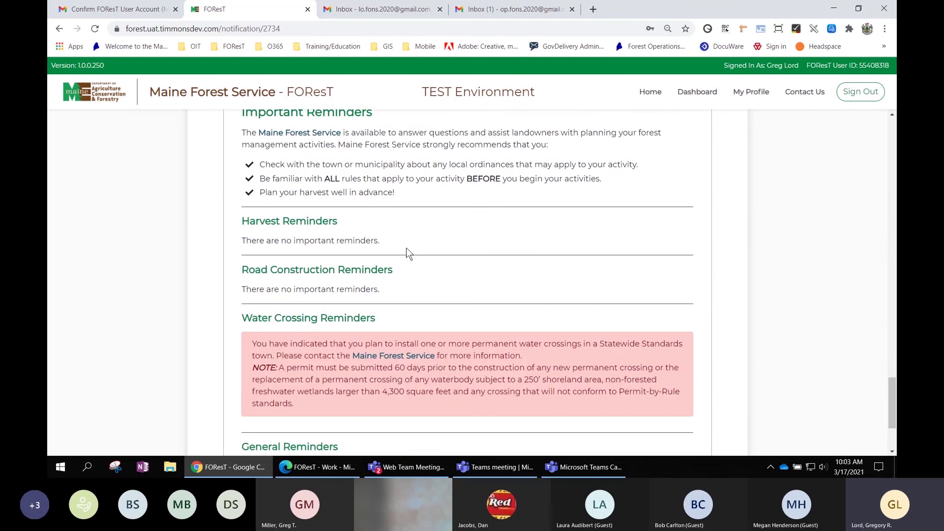
{"action": "scroll", "coordinate": [491, 226], "scroll_direction": "down", "scroll_amount": 3}
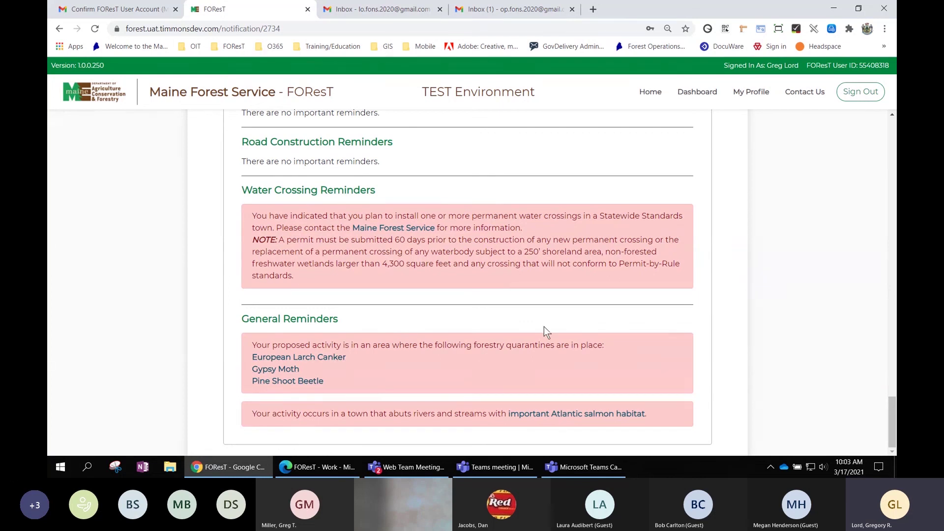
{"action": "scroll", "coordinate": [544, 326], "scroll_direction": "up", "scroll_amount": 2}
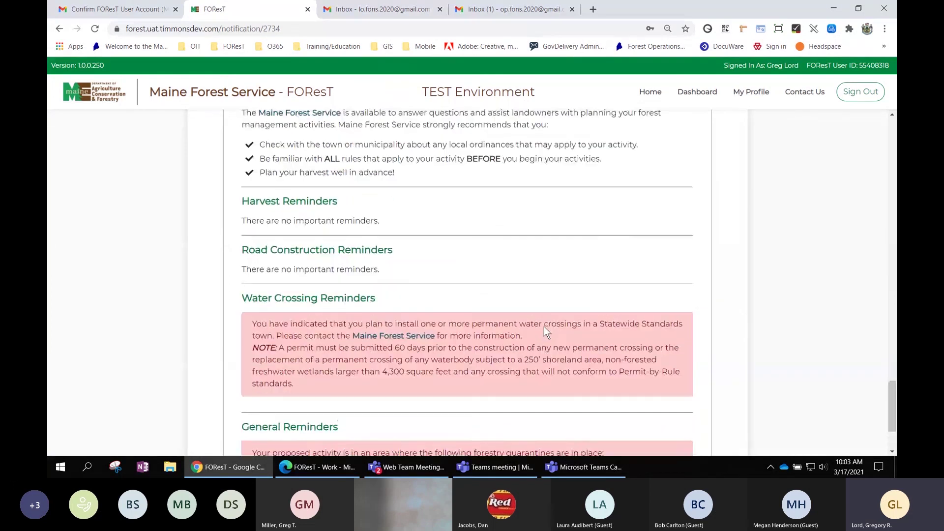
{"action": "left_click_drag", "start_coordinate": [893, 409], "coordinate": [890, 131]}
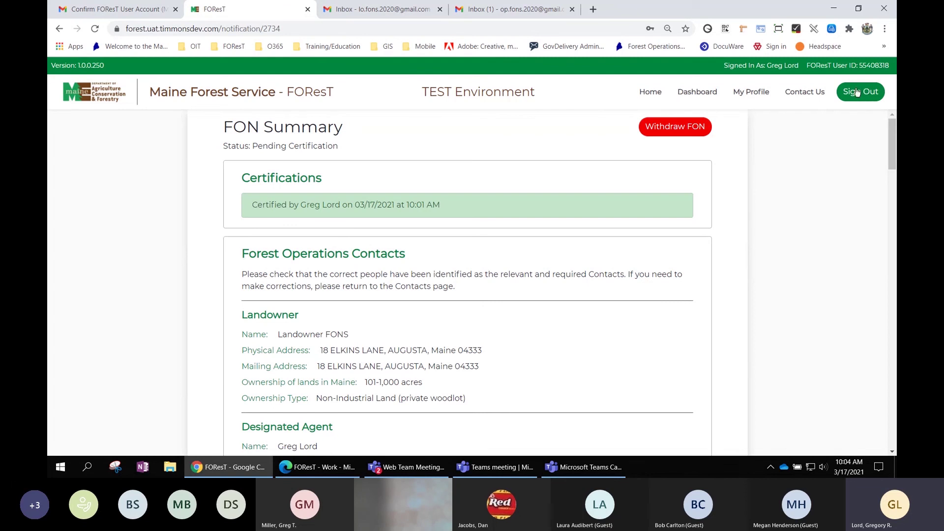
Sign the designated agent out of FOReST and close the FOReST and account-confirmation pages.
{"action": "left_click", "coordinate": [864, 94]}
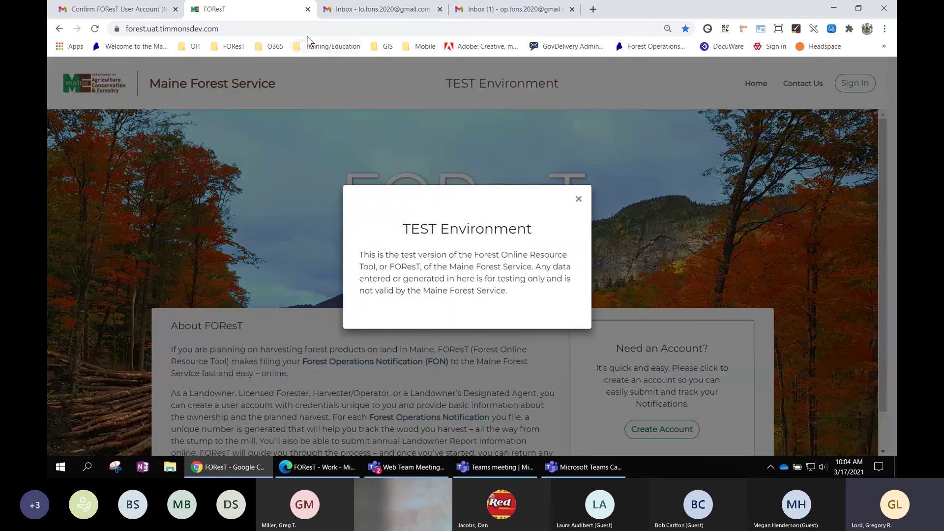
{"action": "left_click", "coordinate": [308, 9]}
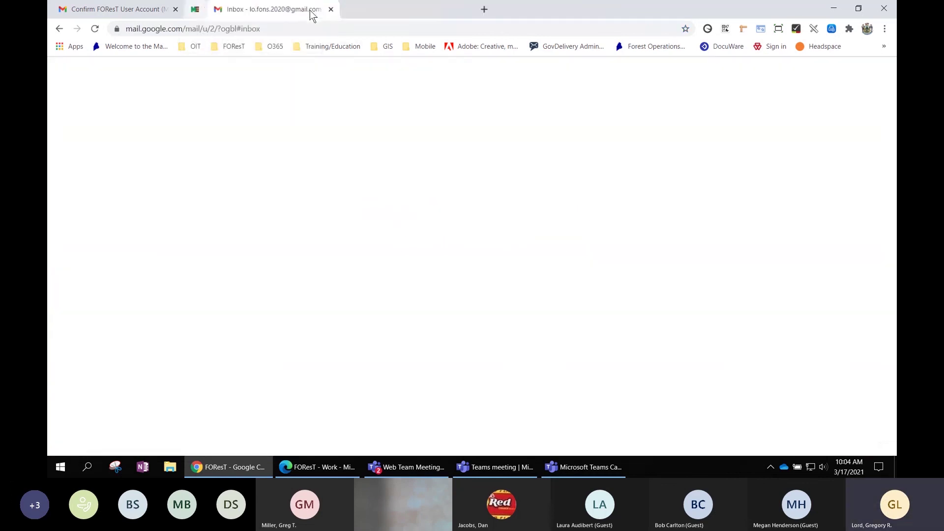
{"action": "left_click", "coordinate": [175, 9]}
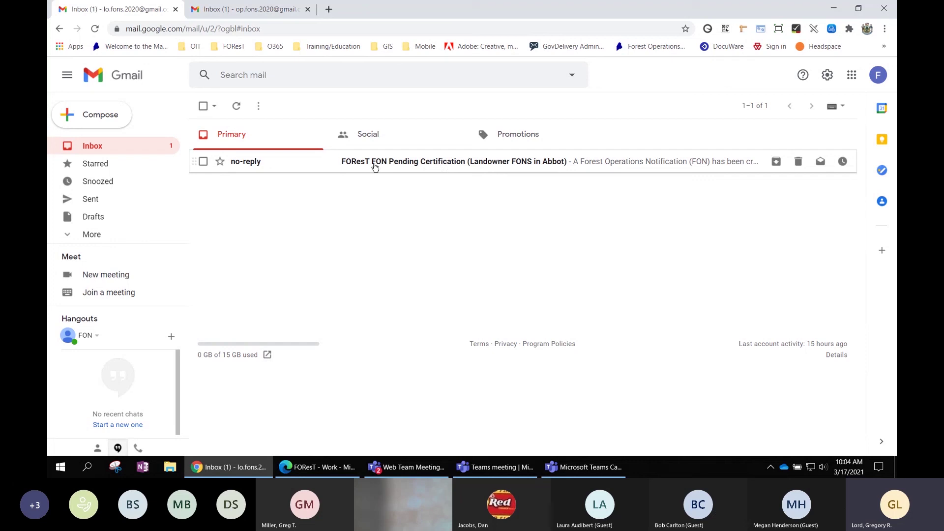
Open the no-reply FOReST FON Pending Certification email and read its Landowner certification instructions.
{"action": "left_click", "coordinate": [453, 162]}
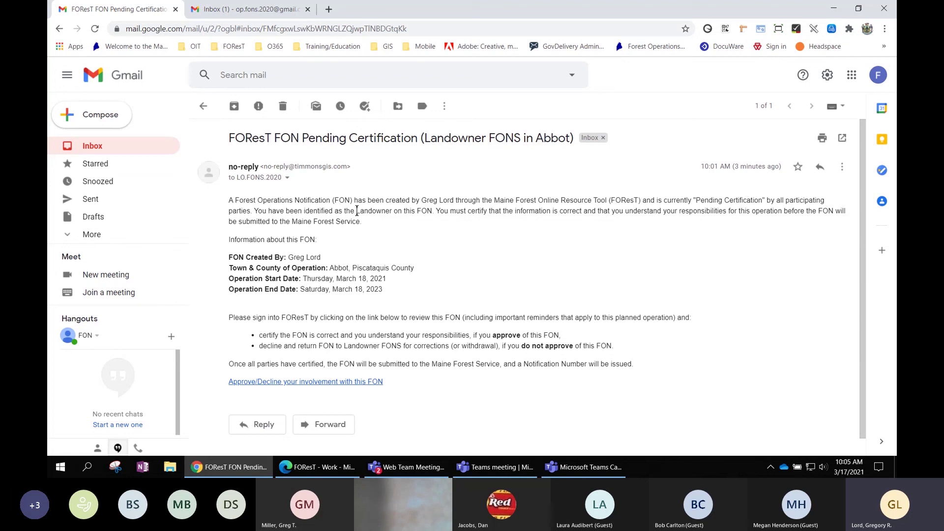
{"action": "left_click_drag", "start_coordinate": [357, 211], "coordinate": [392, 211]}
{"action": "scroll", "coordinate": [371, 317], "scroll_direction": "down", "scroll_amount": 1}
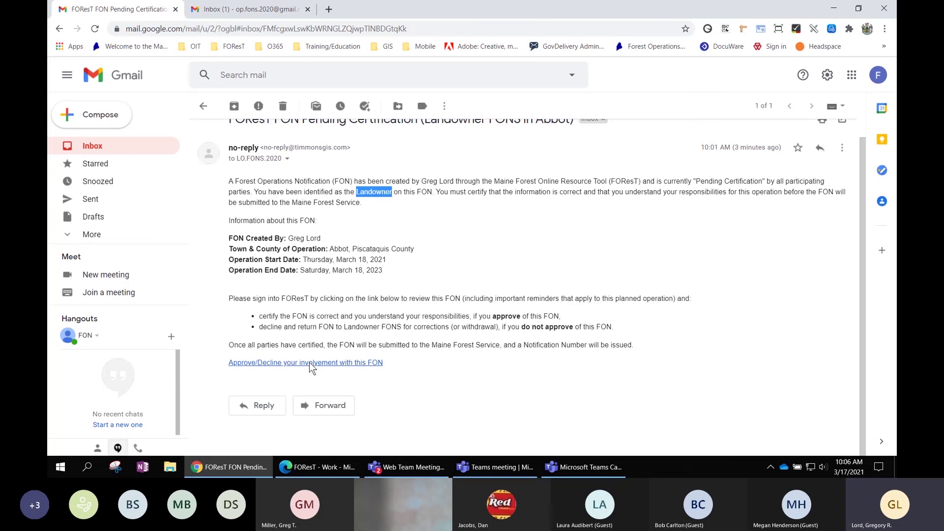
Follow the Approve/Decline link and sign in with the landowner's email and password, dismissing the popups.
{"action": "left_click", "coordinate": [310, 364]}
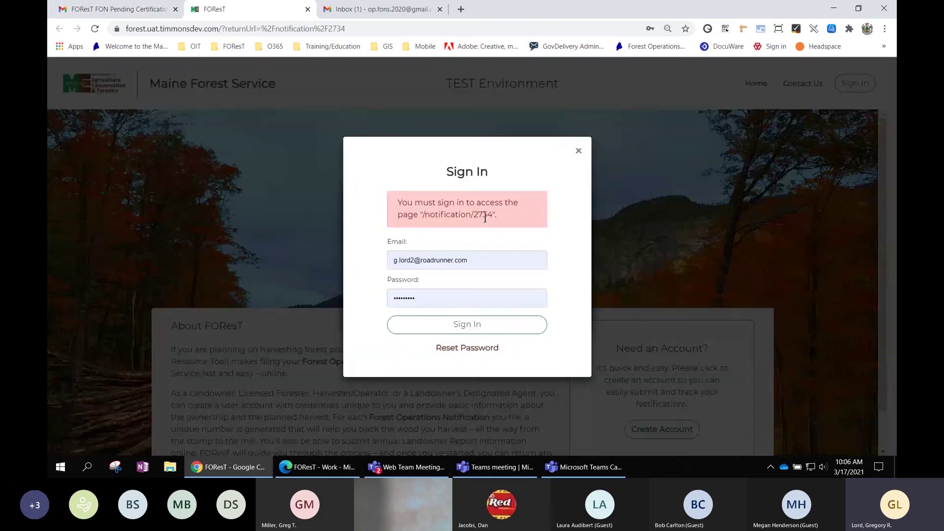
{"action": "left_click", "coordinate": [476, 256]}
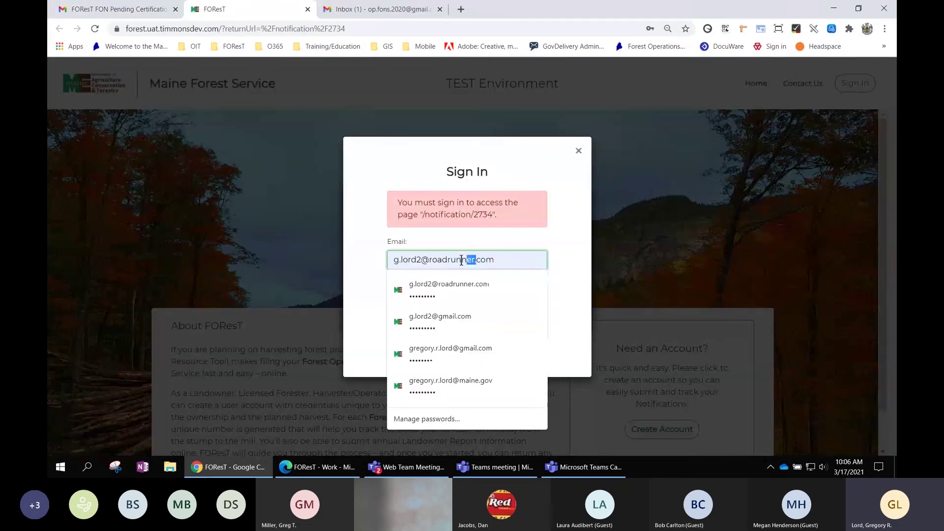
{"action": "left_click", "coordinate": [494, 259]}
{"action": "left_click_drag", "start_coordinate": [495, 259], "coordinate": [365, 252]}
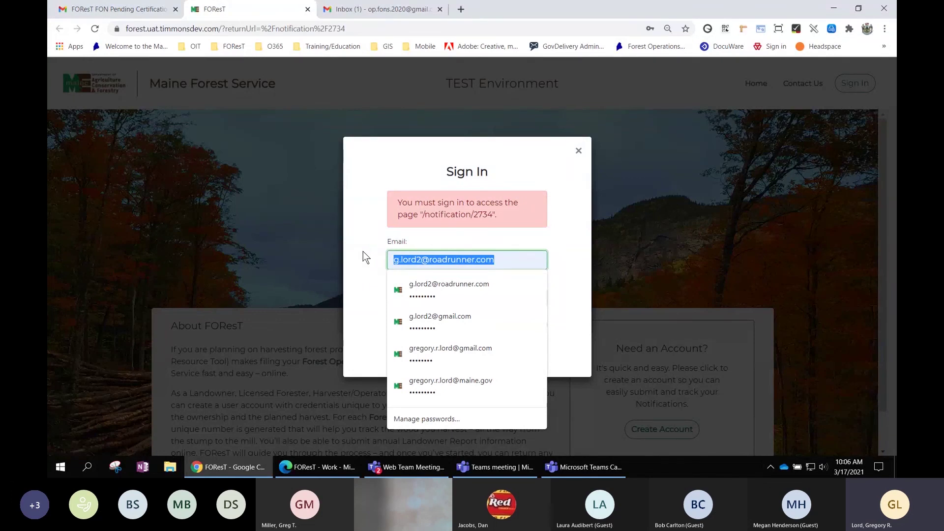
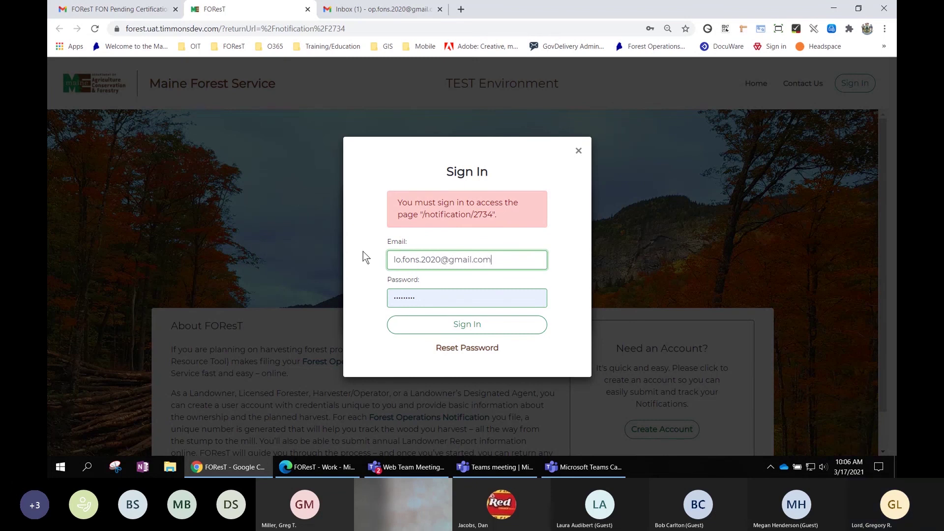
{"action": "key", "text": "Tab"}
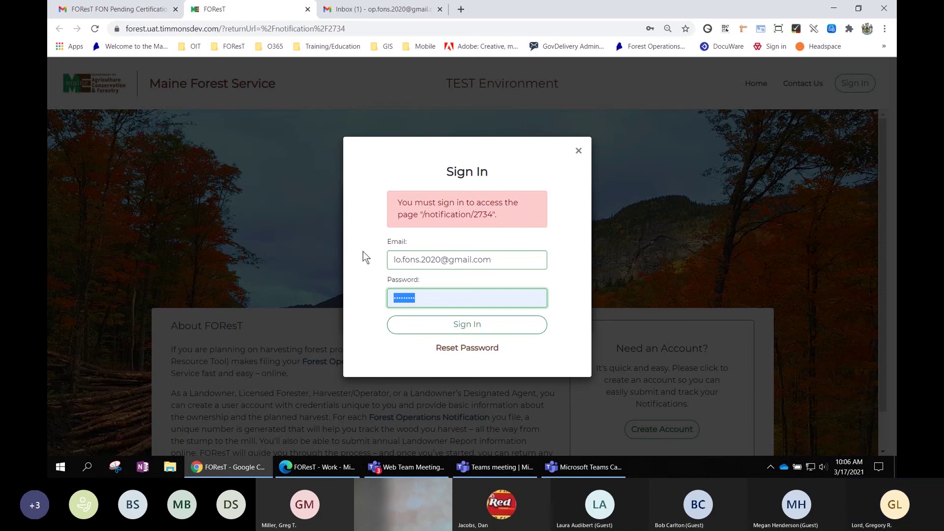
{"action": "type", "text": "•••••"}
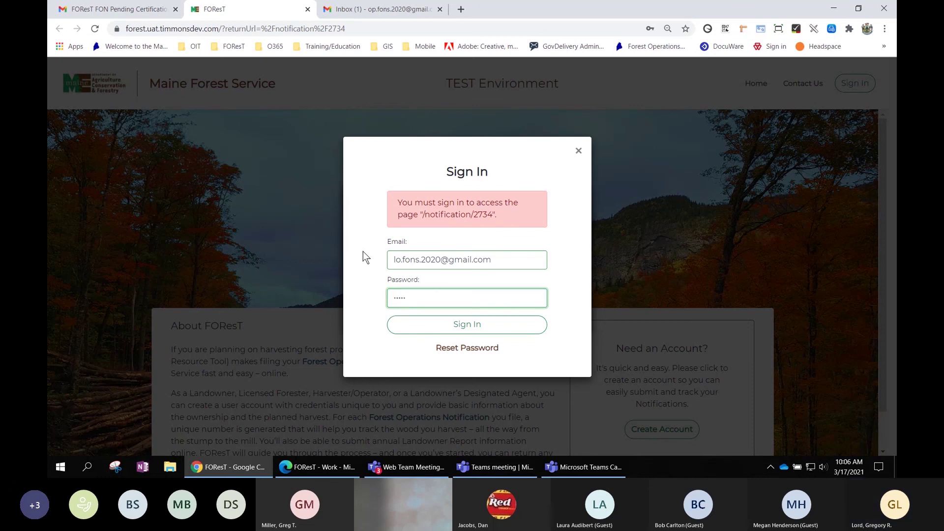
{"action": "type", "text": "••"}
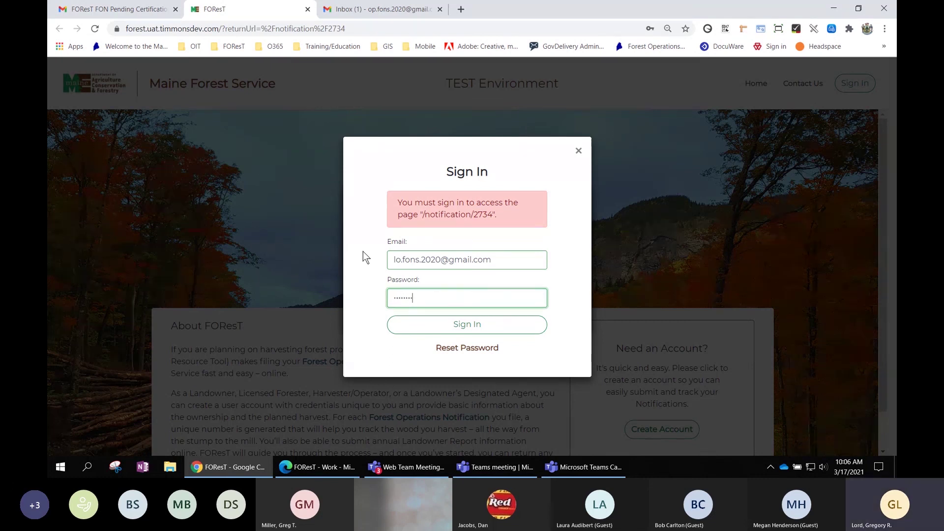
{"action": "type", "text": "•"}
{"action": "left_click", "coordinate": [474, 328]}
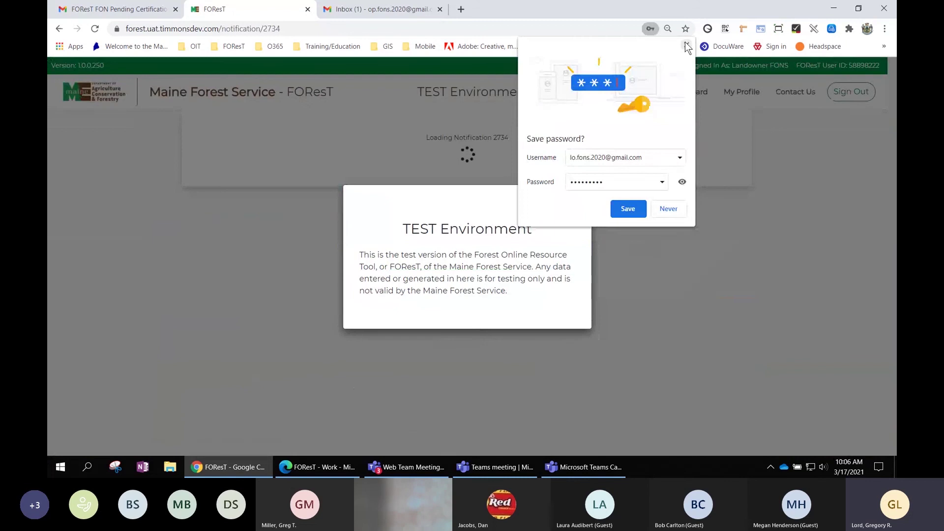
{"action": "left_click", "coordinate": [686, 44]}
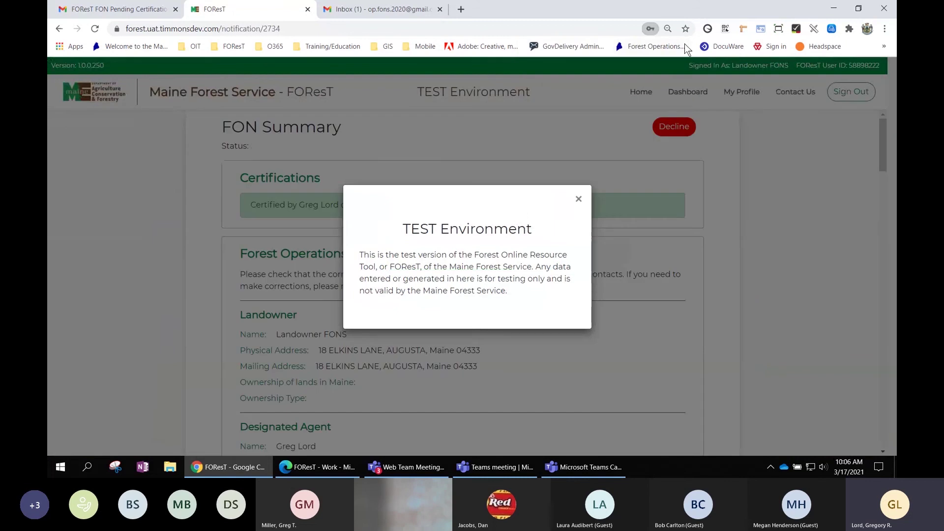
{"action": "left_click", "coordinate": [579, 199]}
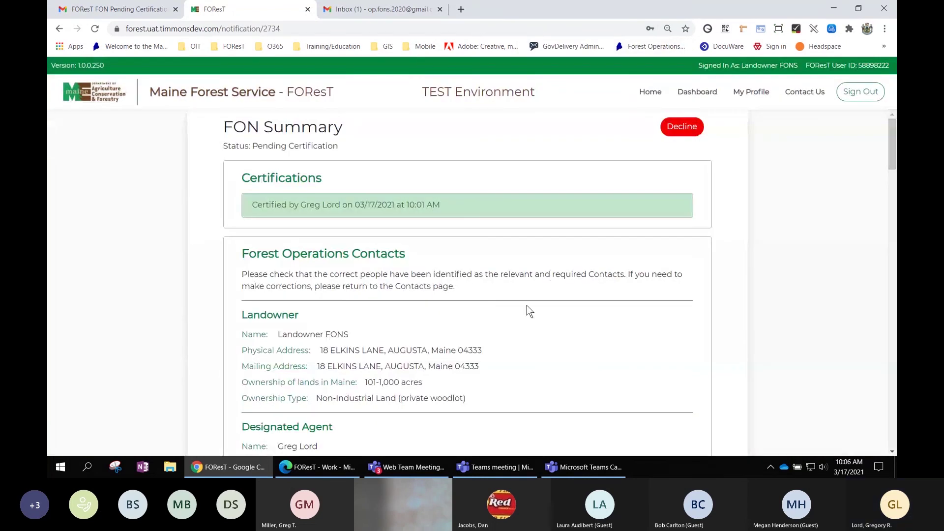
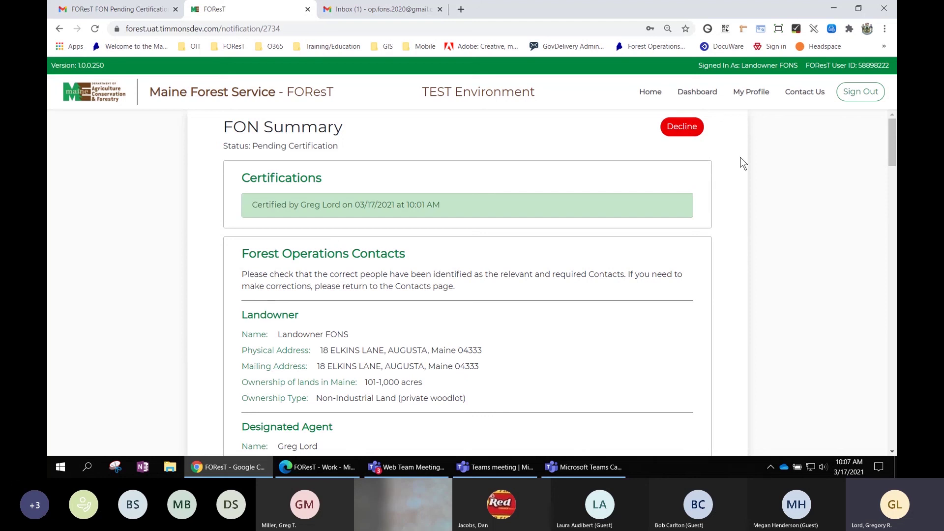
Review the Forest Operations Contacts section and tick its 'I certify that this information is correct' box.
{"action": "scroll", "coordinate": [747, 168], "scroll_direction": "down", "scroll_amount": 1}
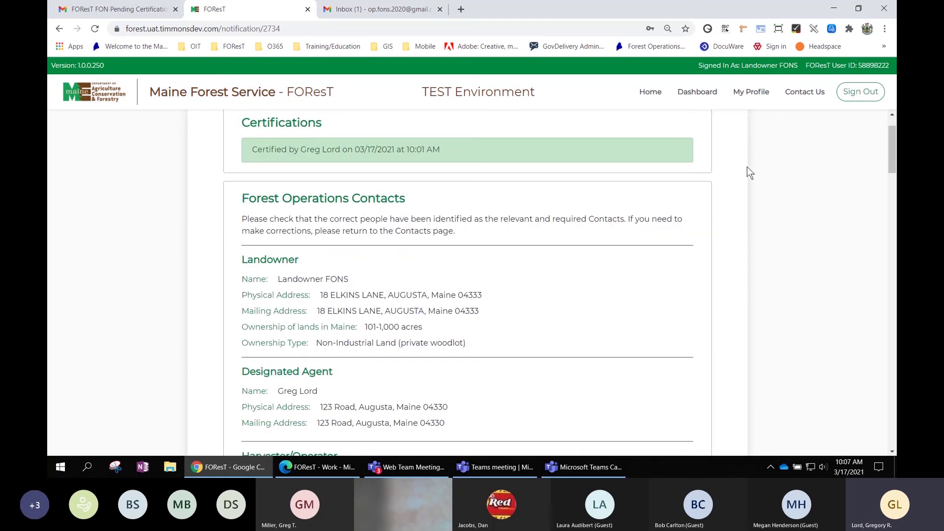
{"action": "scroll", "coordinate": [747, 166], "scroll_direction": "down", "scroll_amount": 1}
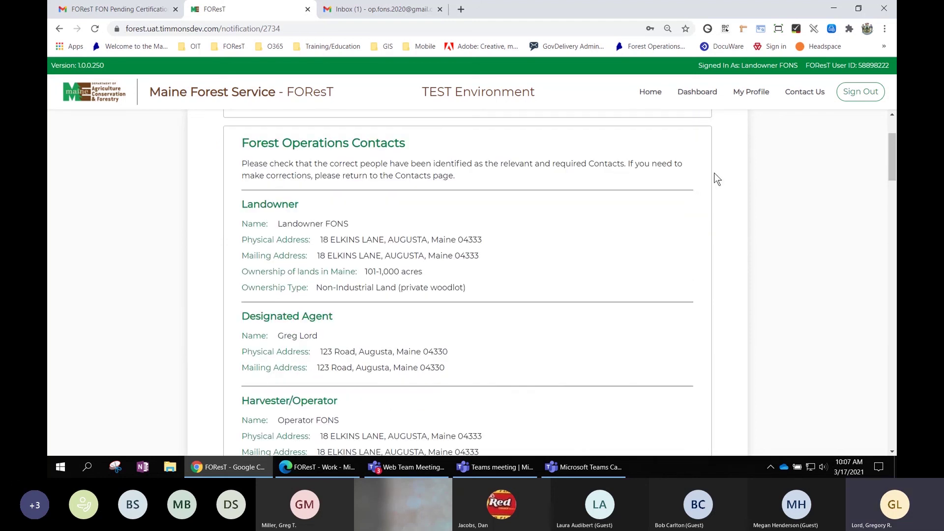
{"action": "scroll", "coordinate": [638, 168], "scroll_direction": "down", "scroll_amount": 1}
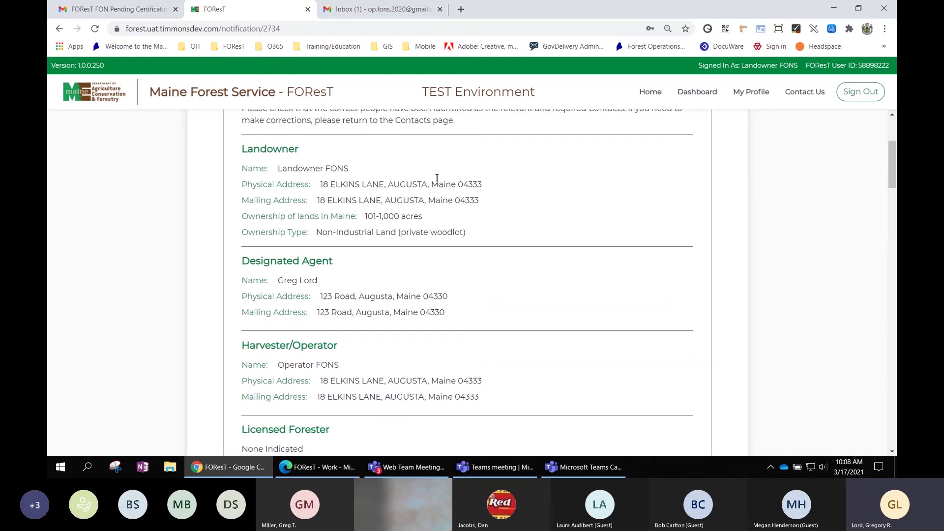
{"action": "scroll", "coordinate": [445, 368], "scroll_direction": "down", "scroll_amount": 2}
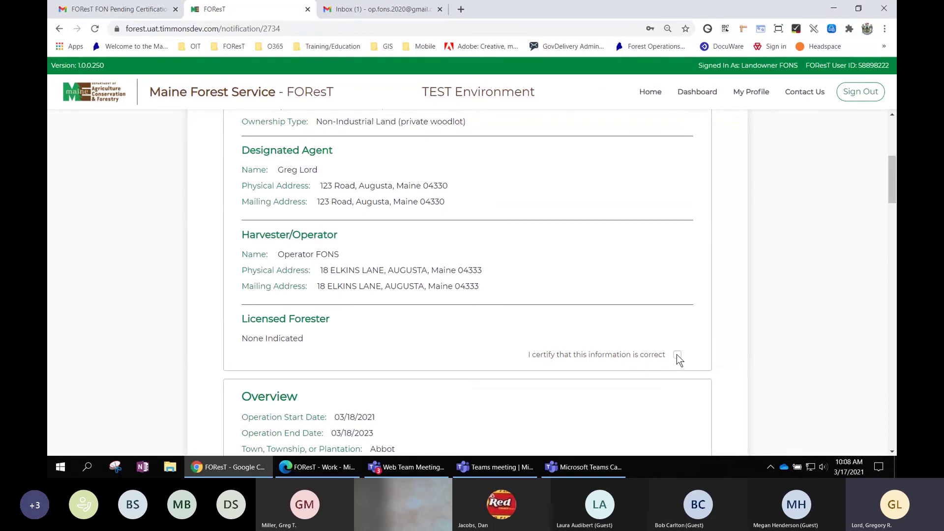
{"action": "left_click", "coordinate": [676, 355]}
{"action": "scroll", "coordinate": [685, 347], "scroll_direction": "down", "scroll_amount": 4}
{"action": "scroll", "coordinate": [740, 252], "scroll_direction": "up", "scroll_amount": 3}
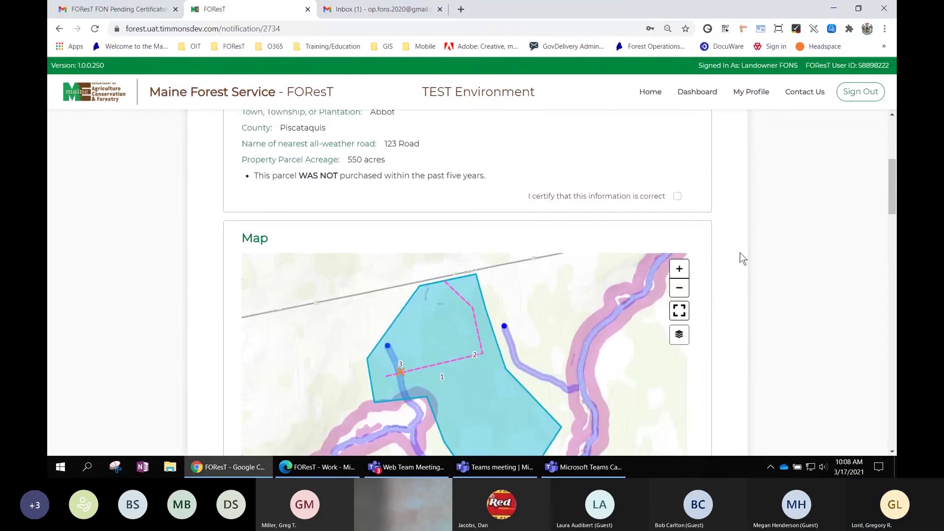
{"action": "scroll", "coordinate": [739, 253], "scroll_direction": "up", "scroll_amount": 1}
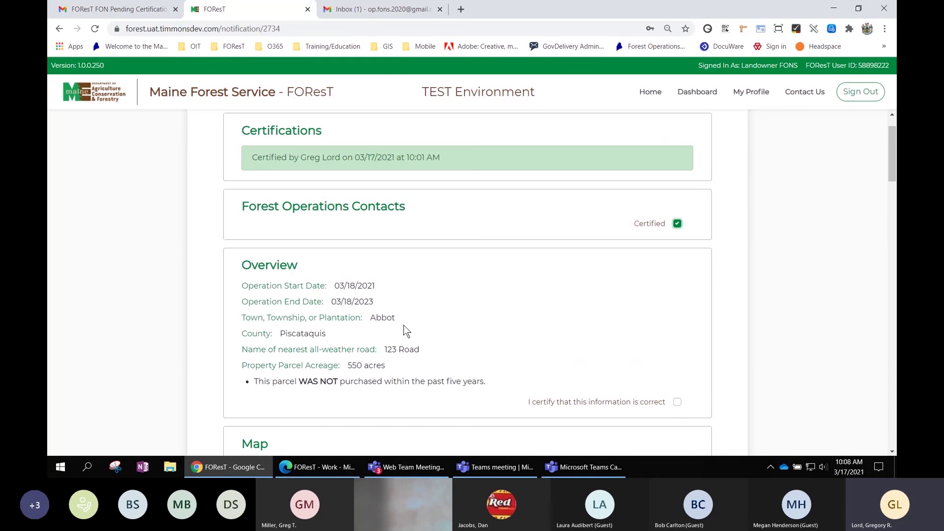
Tick the certify checkbox for the Overview section.
{"action": "scroll", "coordinate": [715, 285], "scroll_direction": "up", "scroll_amount": 1}
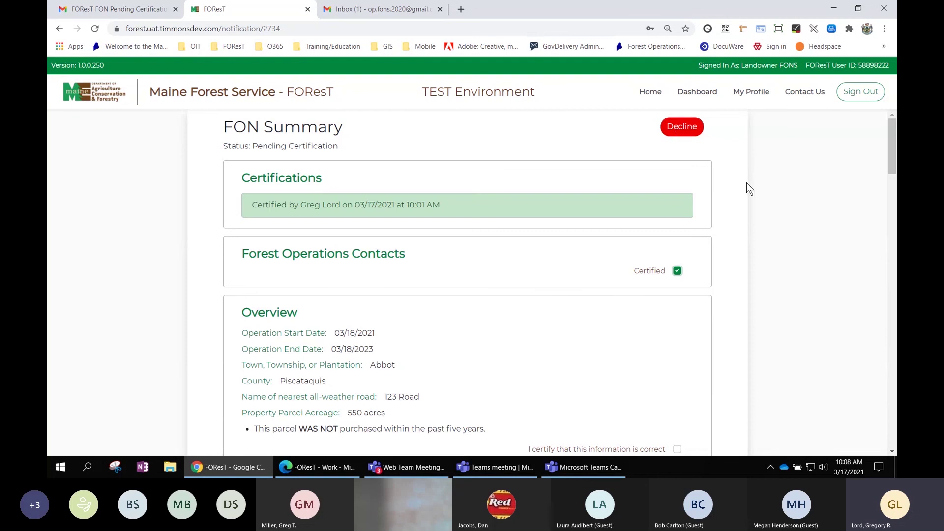
{"action": "scroll", "coordinate": [747, 183], "scroll_direction": "down", "scroll_amount": 2}
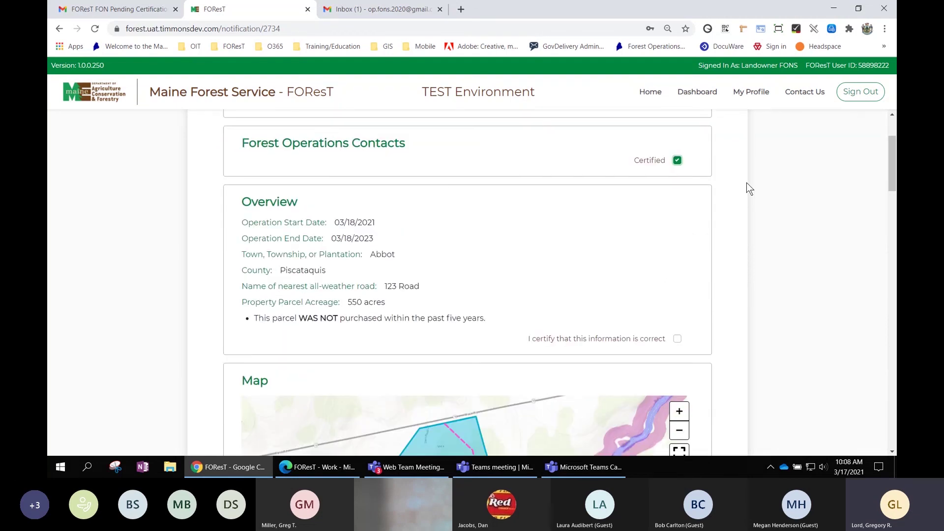
{"action": "scroll", "coordinate": [747, 181], "scroll_direction": "down", "scroll_amount": 1}
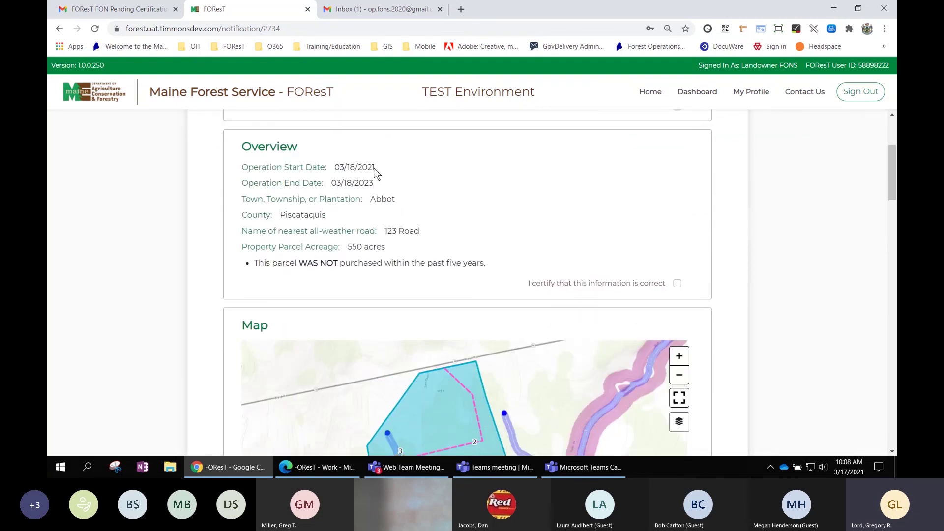
{"action": "left_click", "coordinate": [678, 284]}
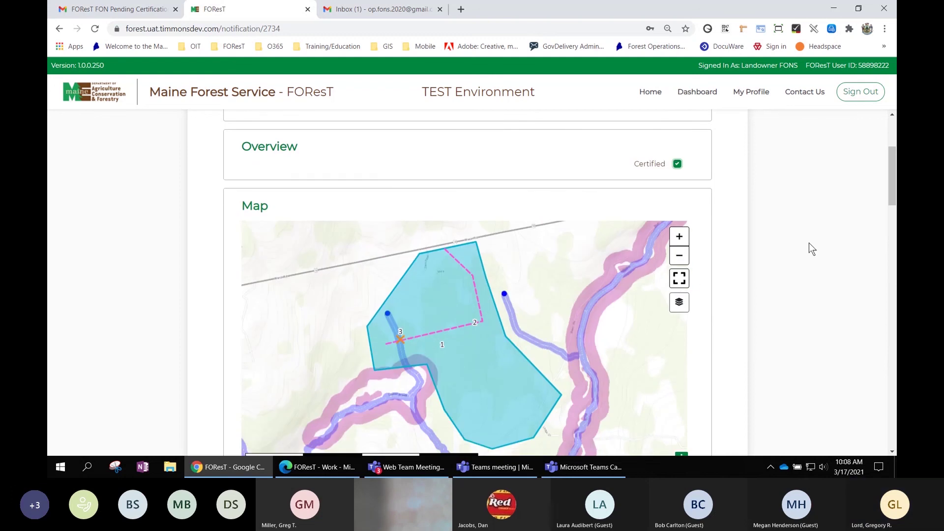
Pan the activities map and preview the Imagery basemap, leaving it on Topographic.
{"action": "scroll", "coordinate": [808, 243], "scroll_direction": "down", "scroll_amount": 2}
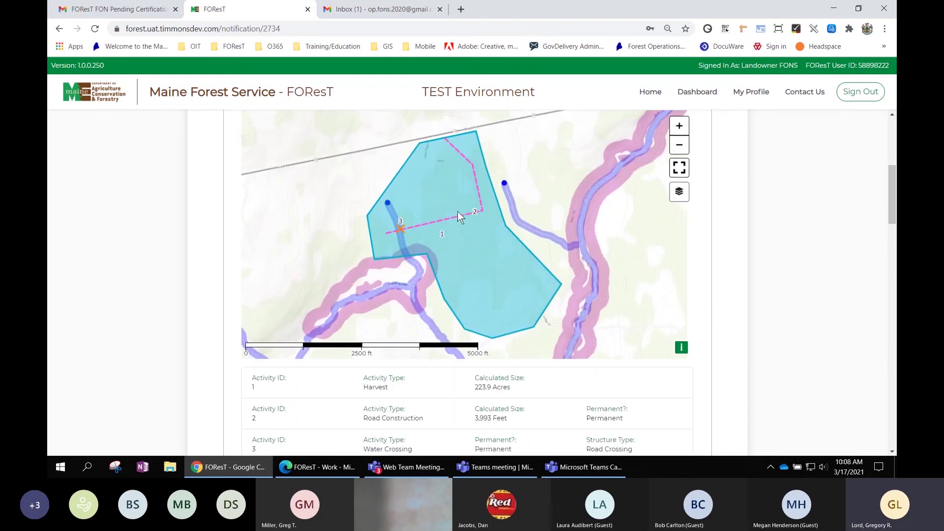
{"action": "left_click_drag", "start_coordinate": [457, 211], "coordinate": [453, 215]}
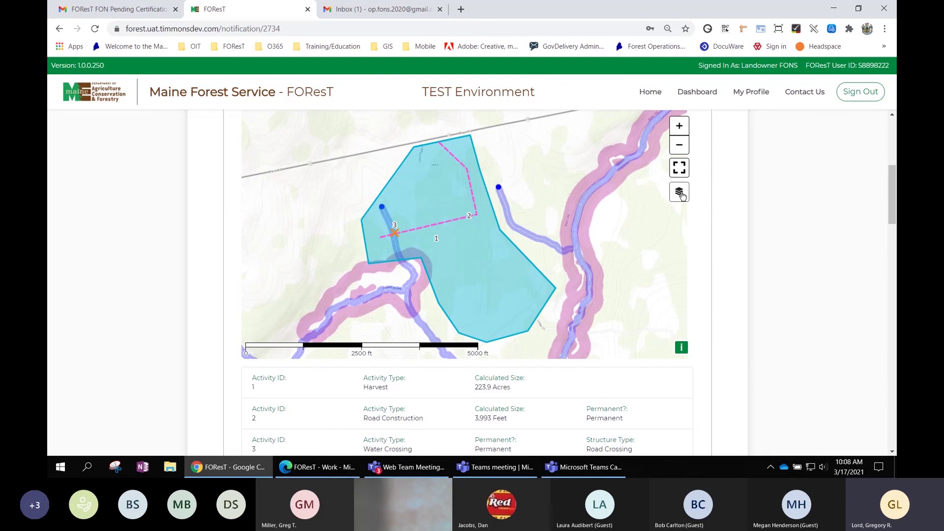
{"action": "left_click", "coordinate": [680, 195]}
{"action": "left_click", "coordinate": [470, 203]}
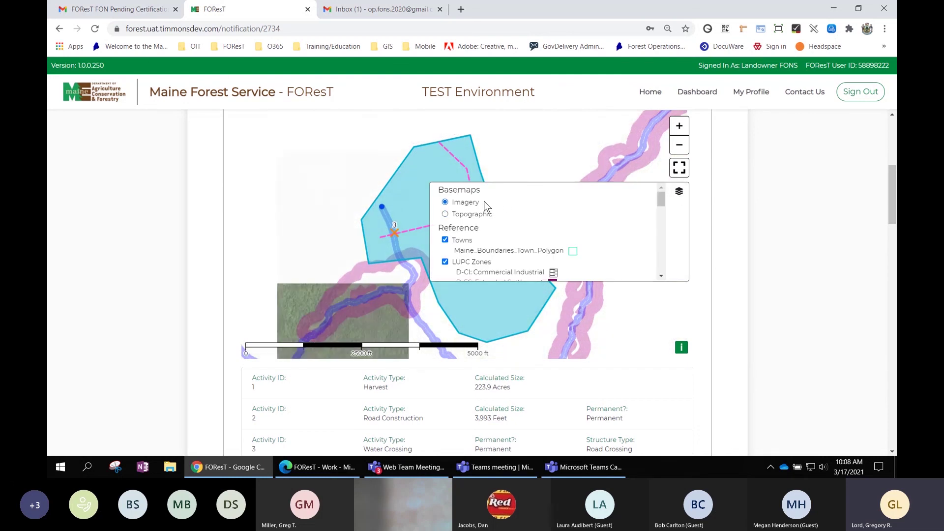
{"action": "left_click", "coordinate": [472, 214]}
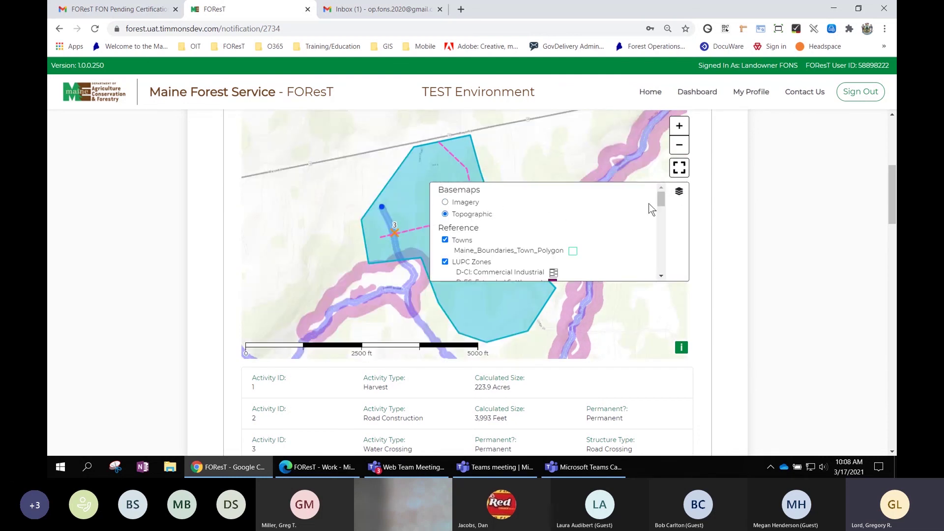
{"action": "scroll", "coordinate": [588, 207], "scroll_direction": "down", "scroll_amount": 3}
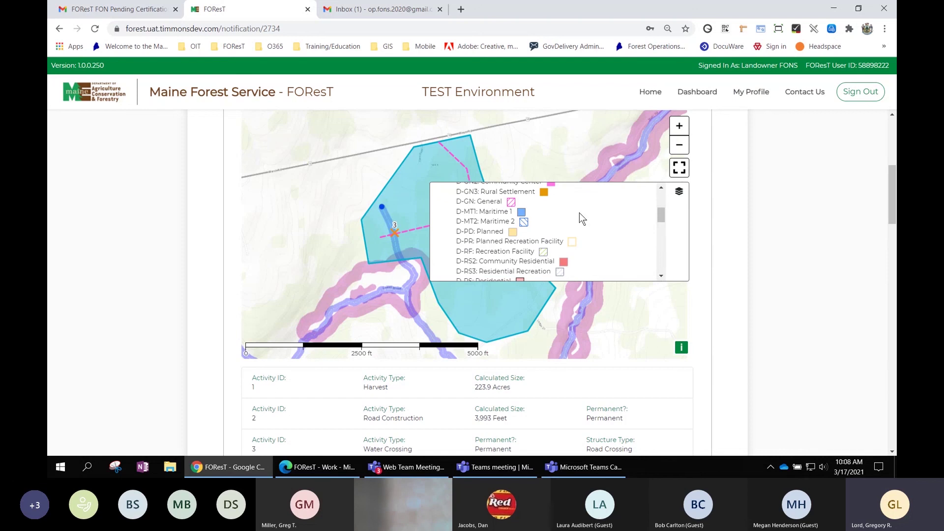
{"action": "left_click", "coordinate": [678, 195]}
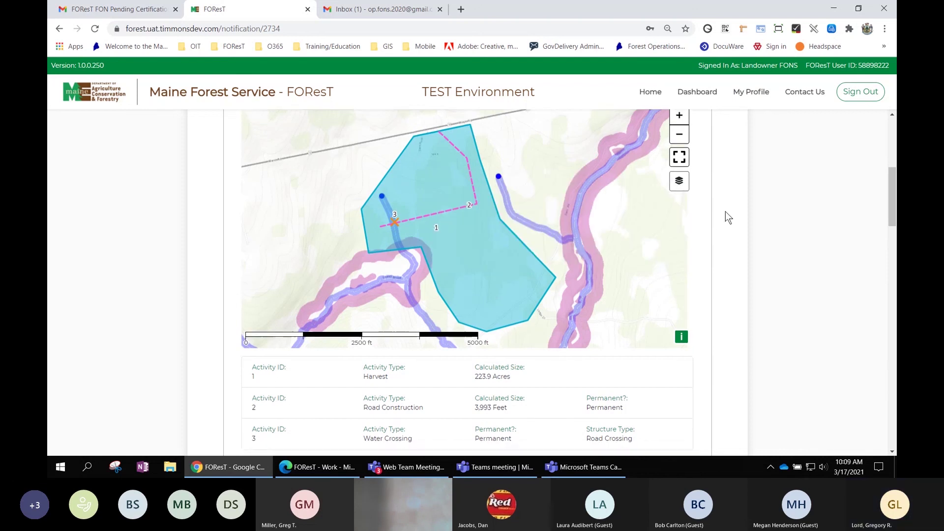
{"action": "scroll", "coordinate": [726, 213], "scroll_direction": "down", "scroll_amount": 3}
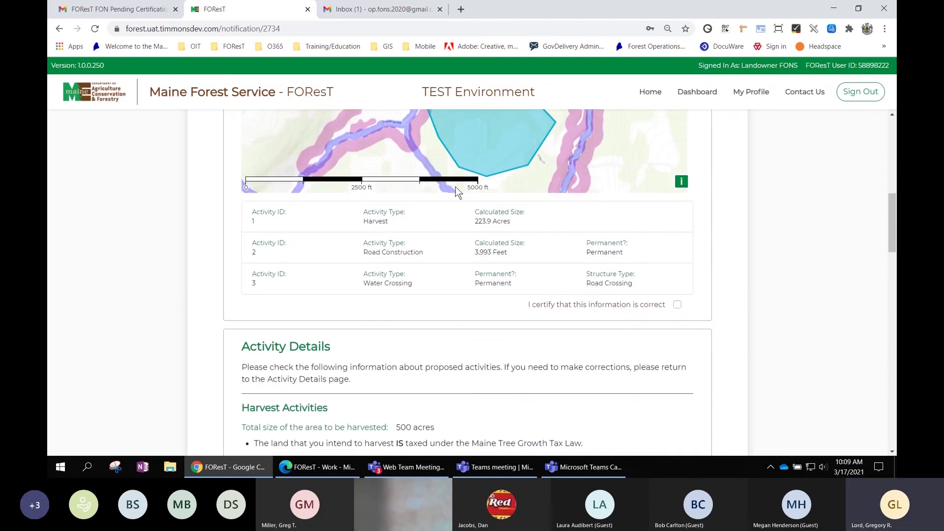
Certify the Map section below the activity table.
{"action": "left_click", "coordinate": [677, 305]}
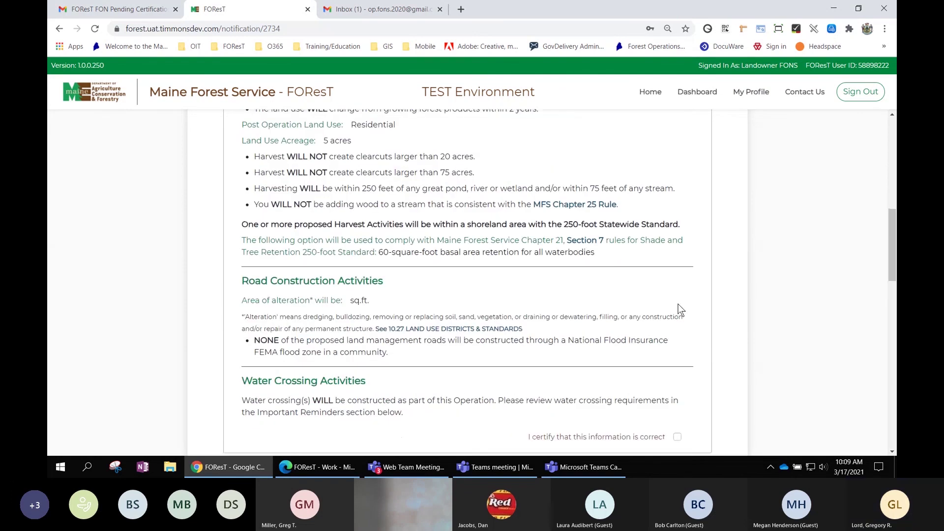
{"action": "scroll", "coordinate": [731, 272], "scroll_direction": "up", "scroll_amount": 4}
{"action": "scroll", "coordinate": [735, 273], "scroll_direction": "up", "scroll_amount": 1}
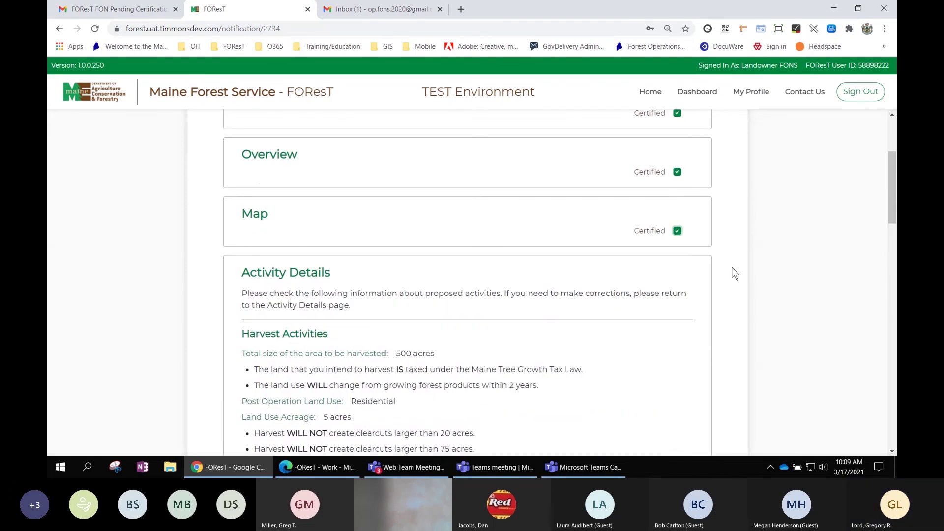
Review Activity Details and tick its certify checkbox.
{"action": "scroll", "coordinate": [734, 274], "scroll_direction": "down", "scroll_amount": 1}
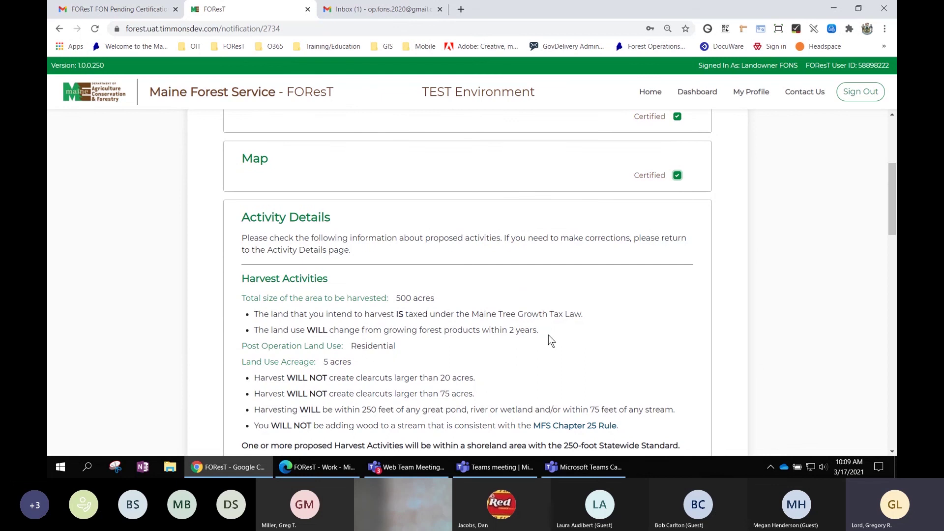
{"action": "scroll", "coordinate": [549, 335], "scroll_direction": "down", "scroll_amount": 3}
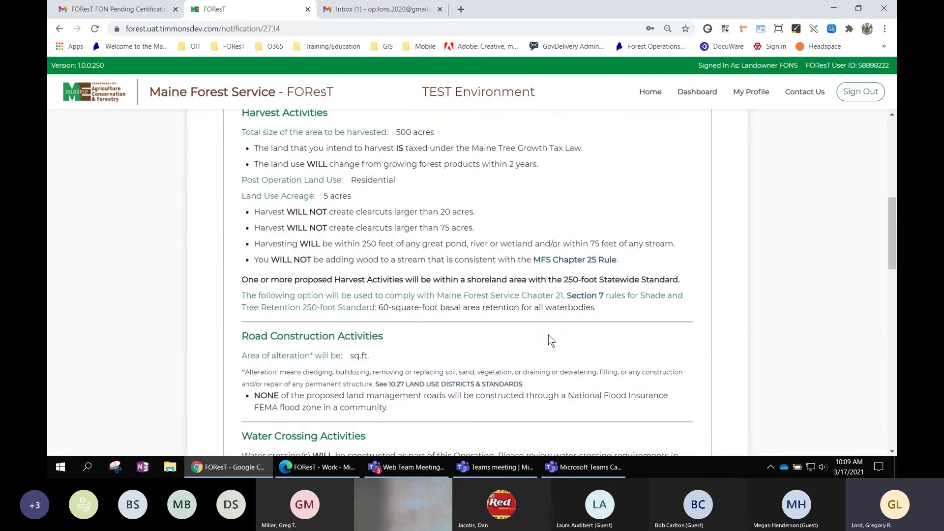
{"action": "scroll", "coordinate": [548, 336], "scroll_direction": "down", "scroll_amount": 1}
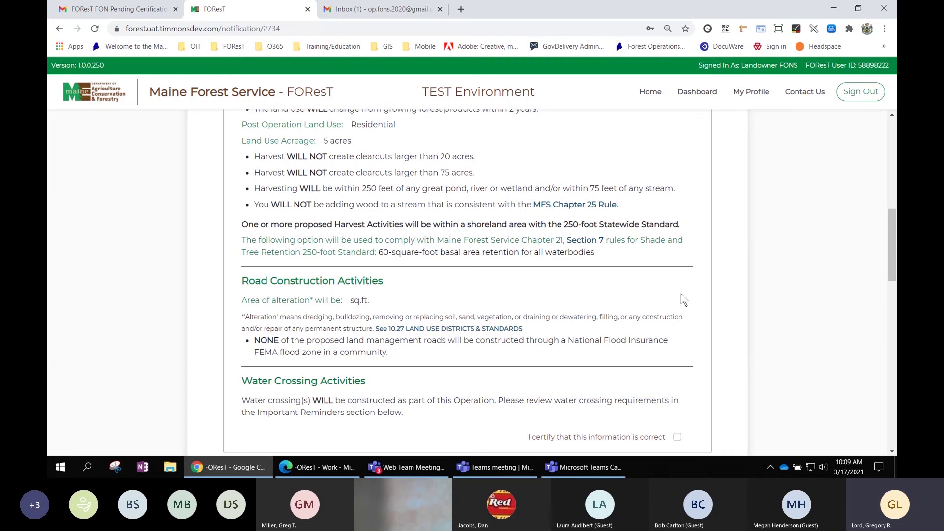
{"action": "scroll", "coordinate": [690, 294], "scroll_direction": "down", "scroll_amount": 2}
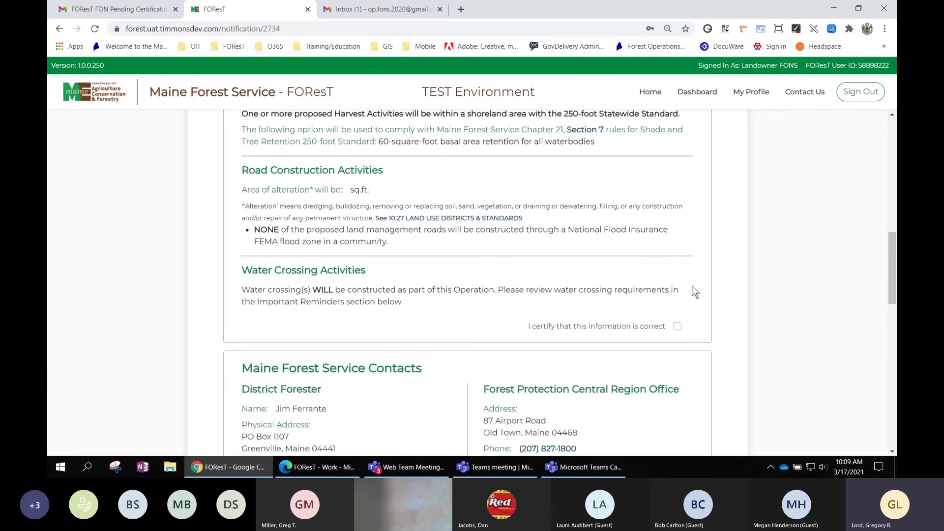
{"action": "left_click", "coordinate": [677, 327]}
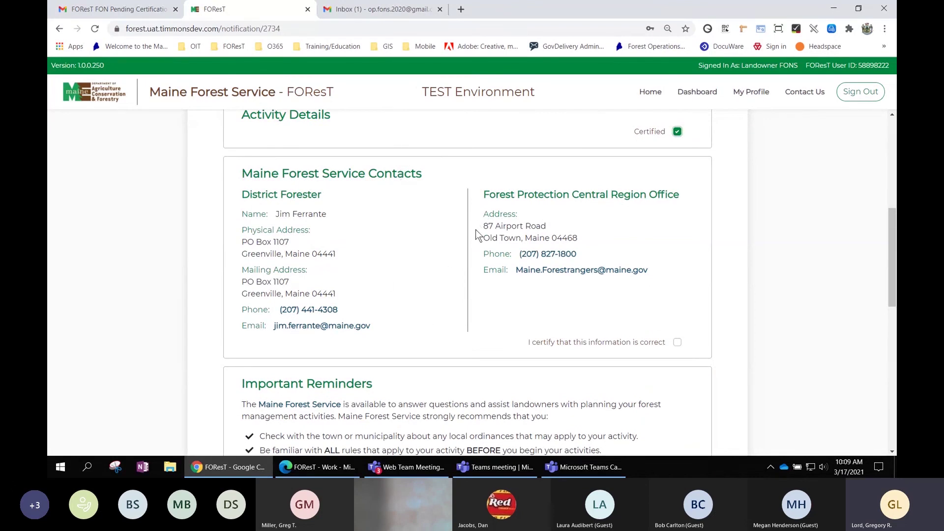
Certify the Maine Forest Service Contacts section.
{"action": "left_click", "coordinate": [677, 342]}
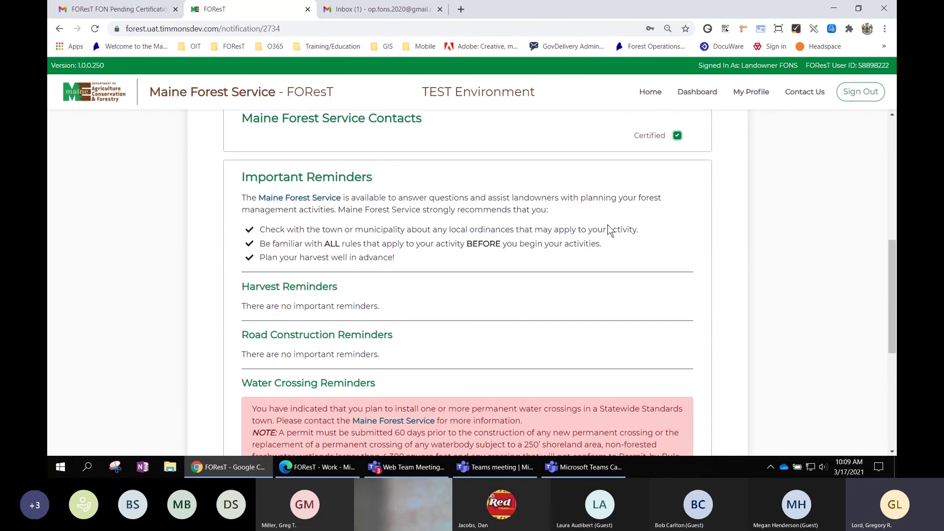
{"action": "scroll", "coordinate": [791, 270], "scroll_direction": "down", "scroll_amount": 1}
{"action": "scroll", "coordinate": [792, 269], "scroll_direction": "down", "scroll_amount": 5}
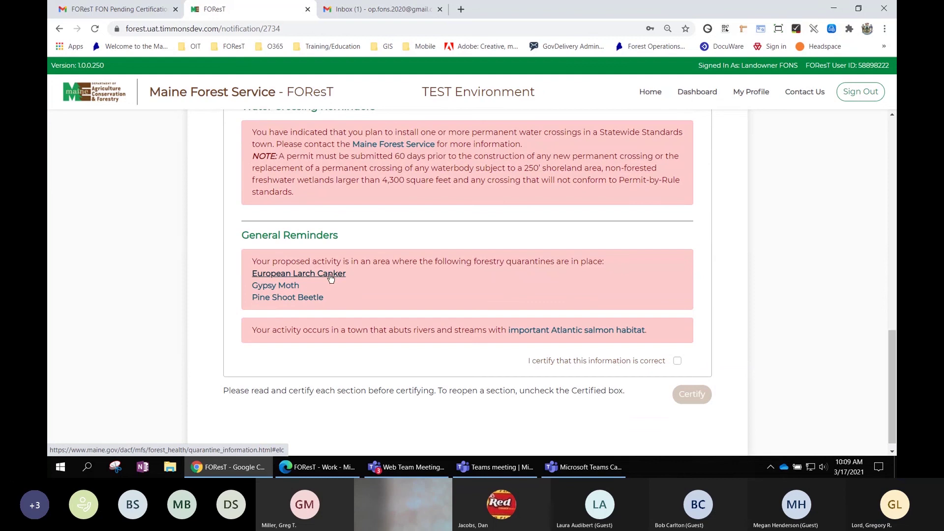
View the European Larch Canker quarantine page, close it, and certify Important Reminders.
{"action": "left_click", "coordinate": [328, 274]}
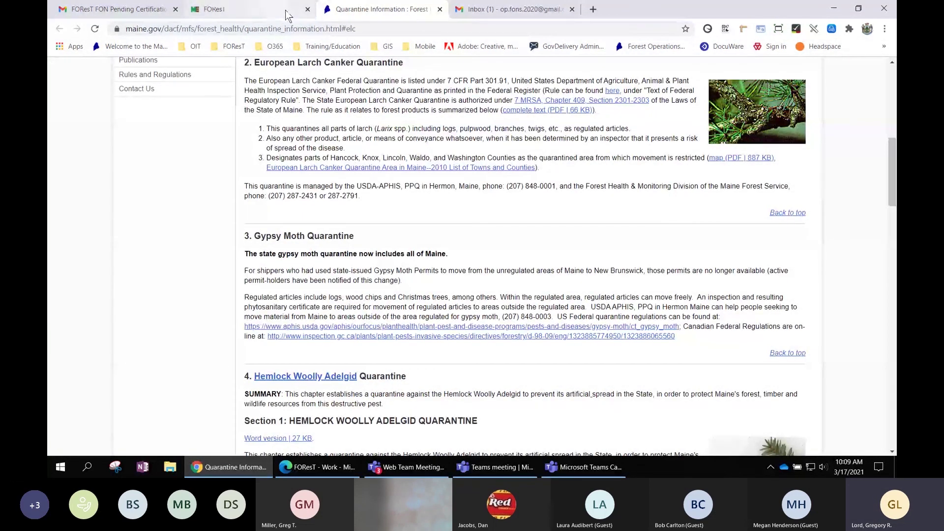
{"action": "left_click", "coordinate": [439, 10]}
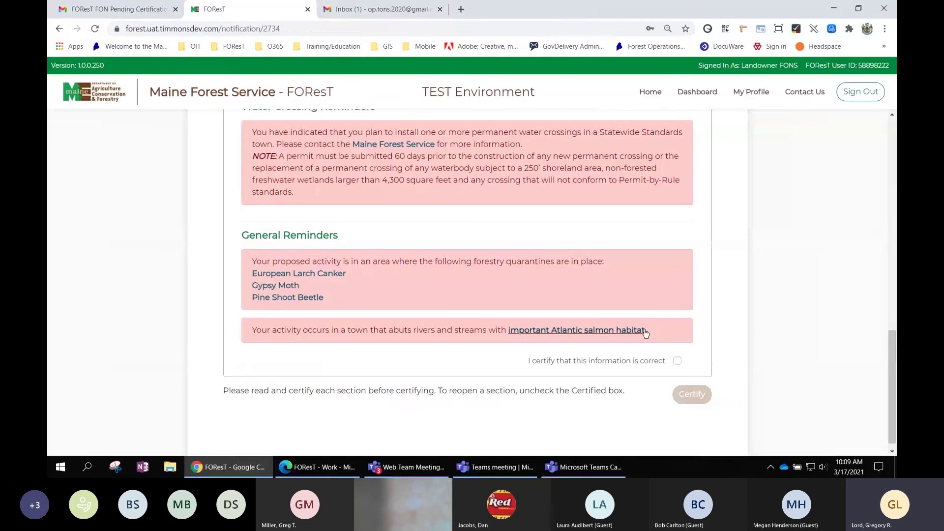
{"action": "left_click", "coordinate": [677, 360]}
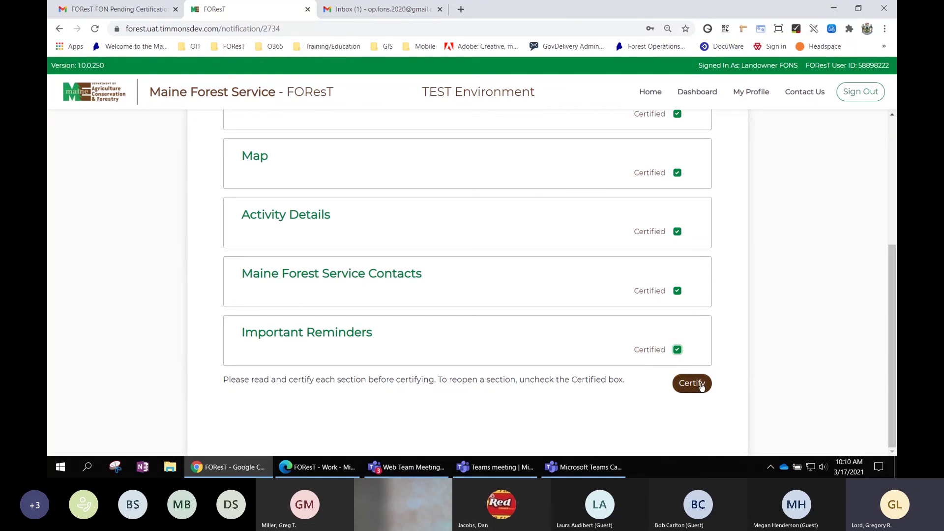
Certify as landowner, accepting all three acknowledgement statements, and confirm the Successfully Certified message.
{"action": "left_click", "coordinate": [701, 385]}
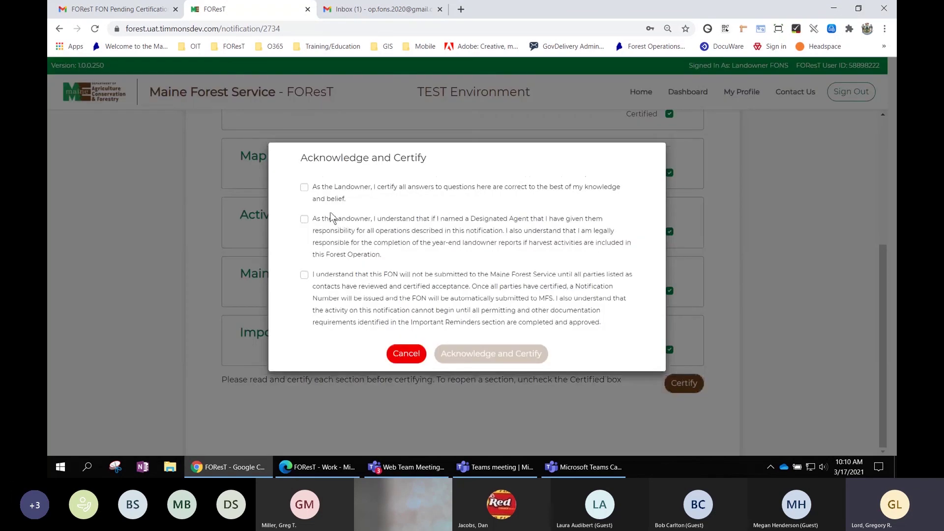
{"action": "left_click", "coordinate": [304, 188]}
{"action": "left_click", "coordinate": [304, 220]}
{"action": "left_click", "coordinate": [304, 275]}
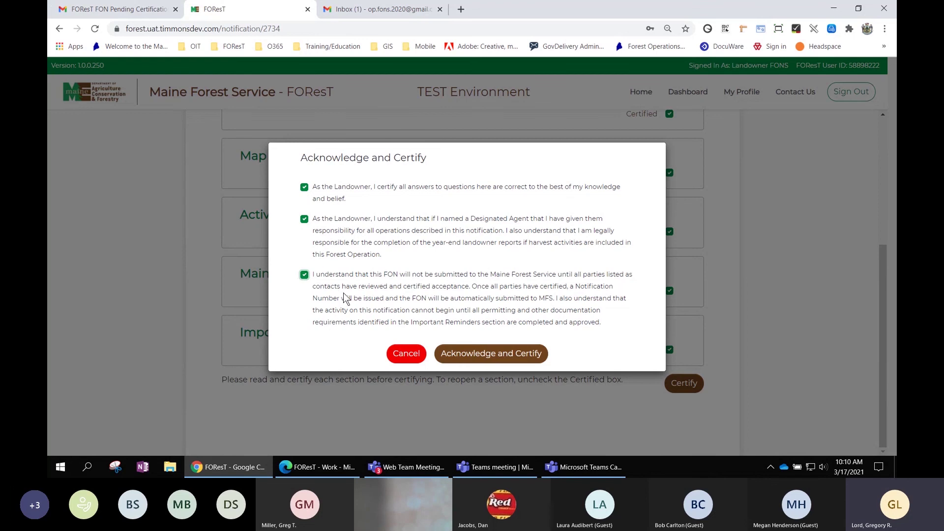
{"action": "left_click", "coordinate": [502, 355]}
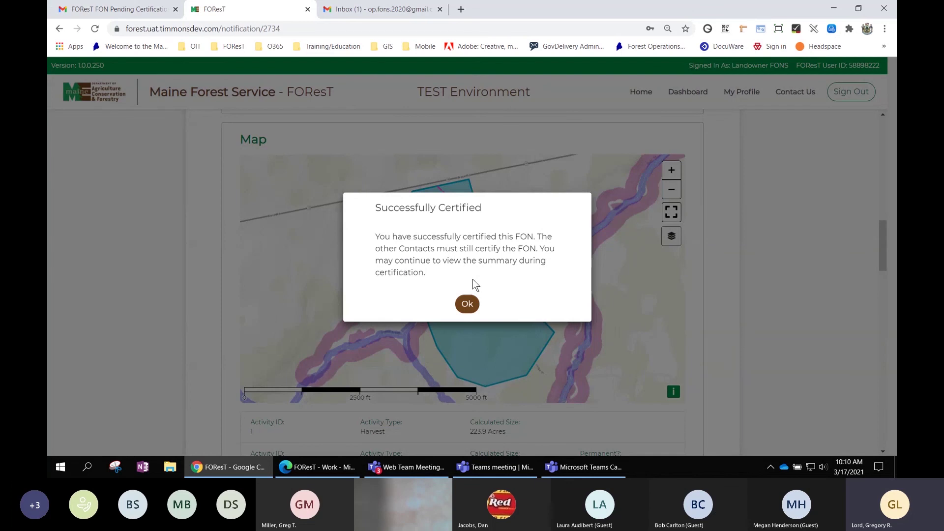
{"action": "left_click", "coordinate": [467, 304]}
{"action": "scroll", "coordinate": [783, 315], "scroll_direction": "up", "scroll_amount": 8}
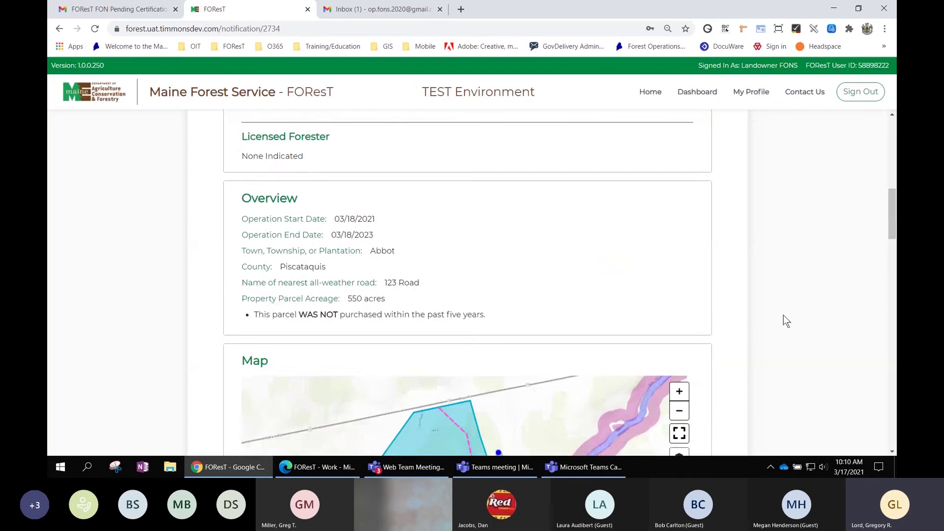
{"action": "scroll", "coordinate": [783, 315], "scroll_direction": "up", "scroll_amount": 5}
{"action": "scroll", "coordinate": [741, 232], "scroll_direction": "up", "scroll_amount": 2}
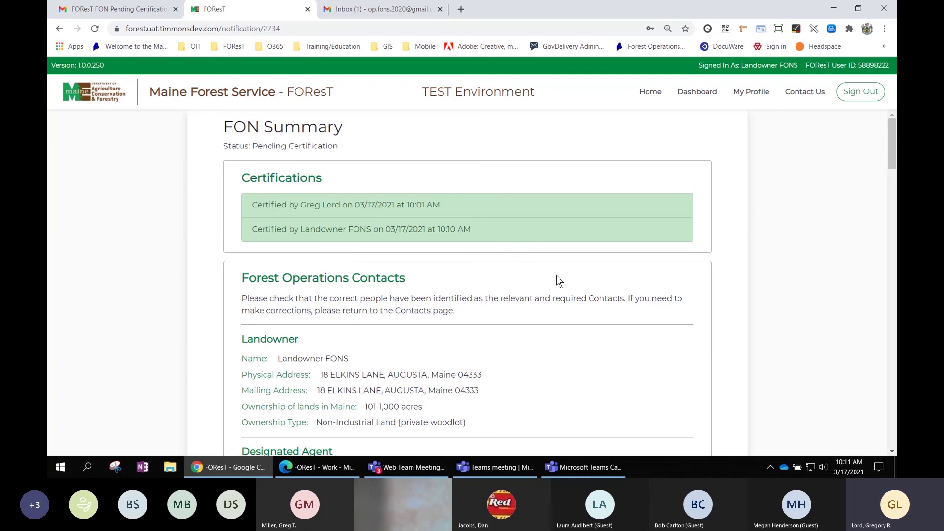
{"action": "scroll", "coordinate": [557, 276], "scroll_direction": "down", "scroll_amount": 1}
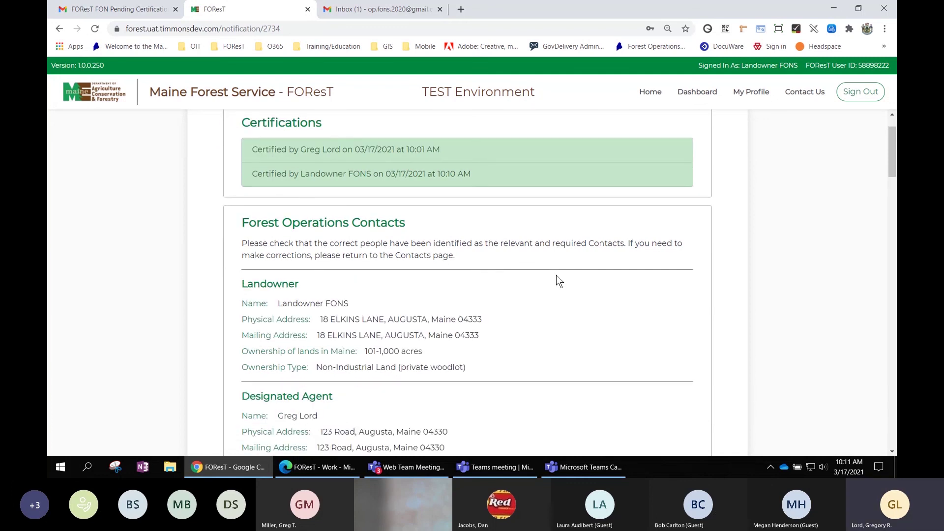
{"action": "scroll", "coordinate": [558, 281], "scroll_direction": "down", "scroll_amount": 2}
{"action": "scroll", "coordinate": [559, 280], "scroll_direction": "down", "scroll_amount": 1}
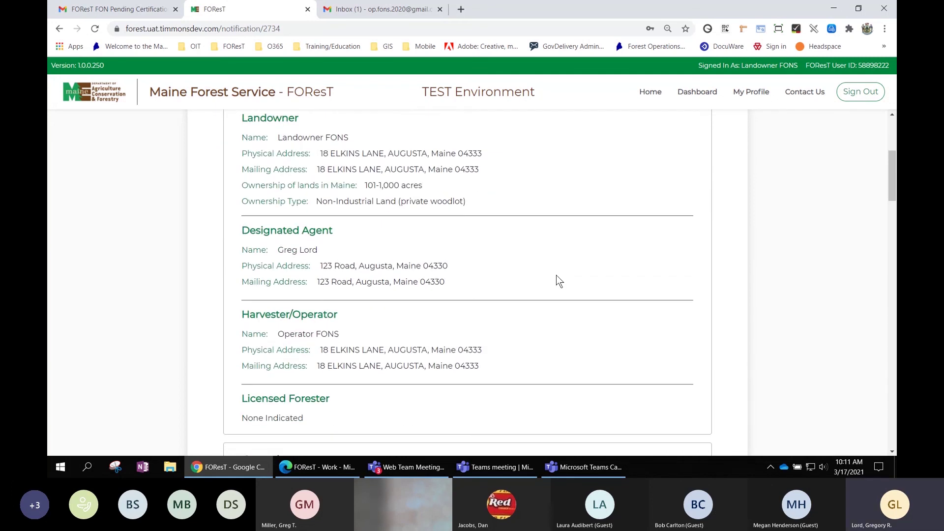
{"action": "scroll", "coordinate": [556, 276], "scroll_direction": "down", "scroll_amount": 2}
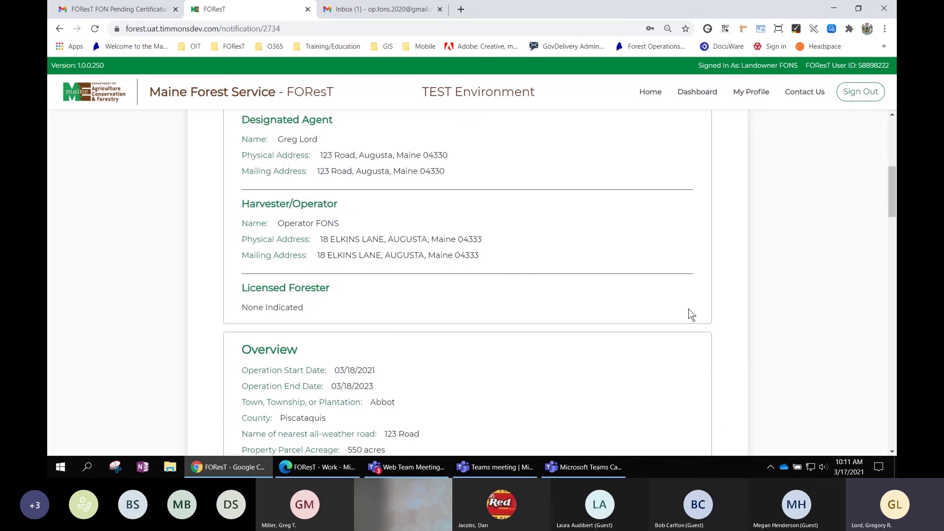
{"action": "scroll", "coordinate": [690, 309], "scroll_direction": "down", "scroll_amount": 2}
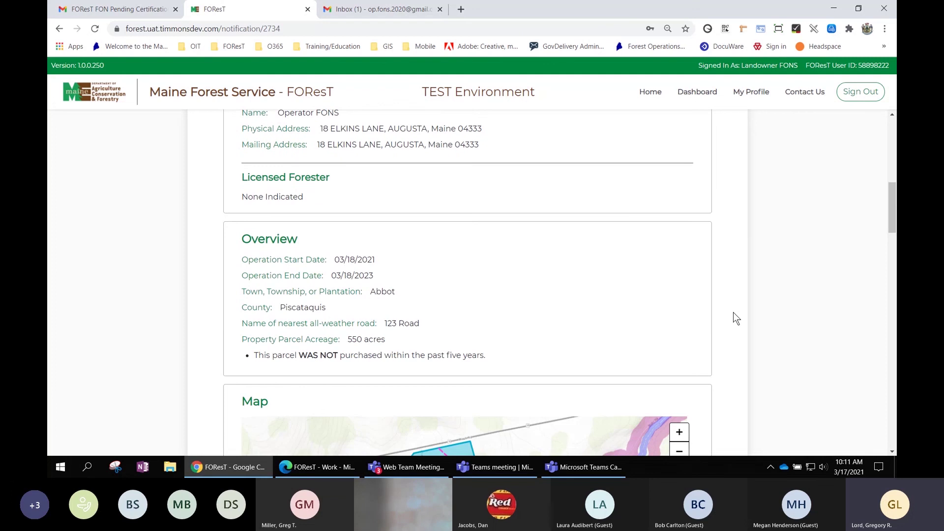
{"action": "scroll", "coordinate": [733, 312], "scroll_direction": "up", "scroll_amount": 8}
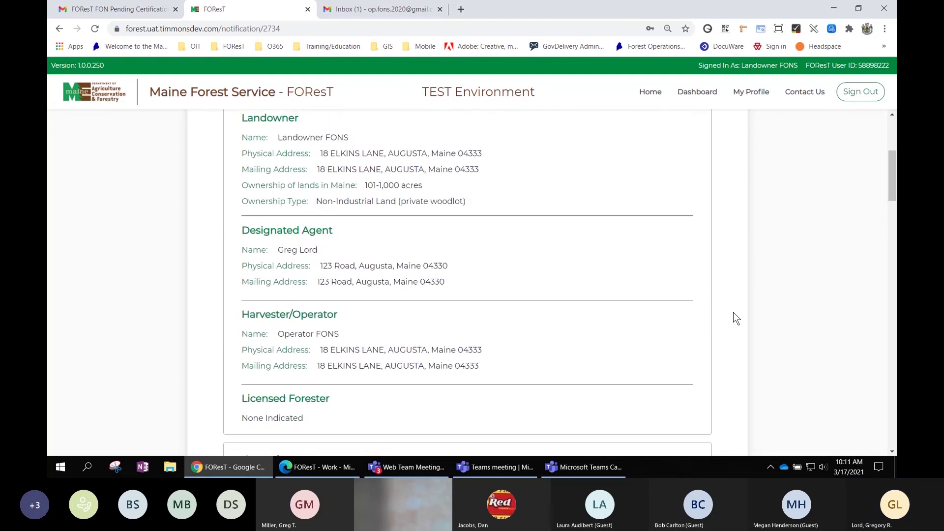
{"action": "scroll", "coordinate": [733, 312], "scroll_direction": "up", "scroll_amount": 1}
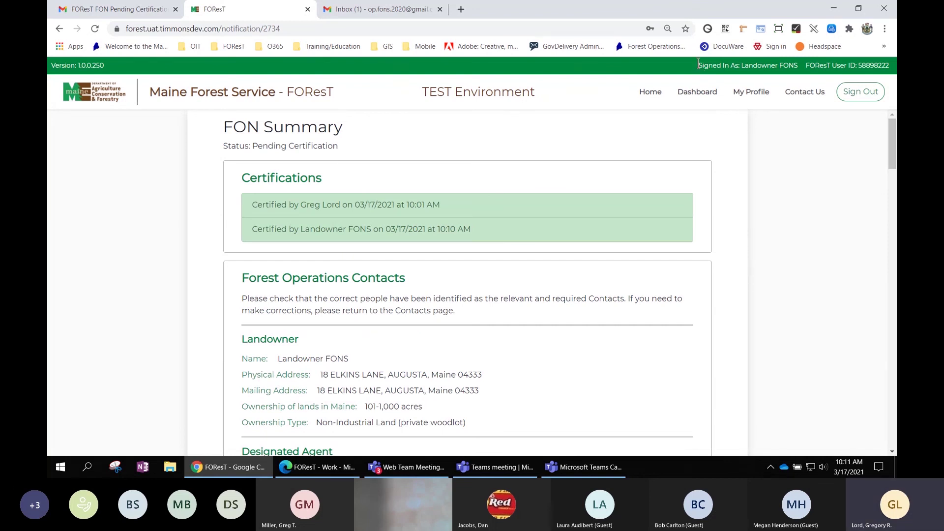
{"action": "left_click_drag", "start_coordinate": [698, 65], "coordinate": [798, 72]}
{"action": "left_click_drag", "start_coordinate": [806, 65], "coordinate": [862, 70]}
Sign out of FOReST, close its two tabs, and show Gmail's Primary inbox.
{"action": "left_click", "coordinate": [865, 94]}
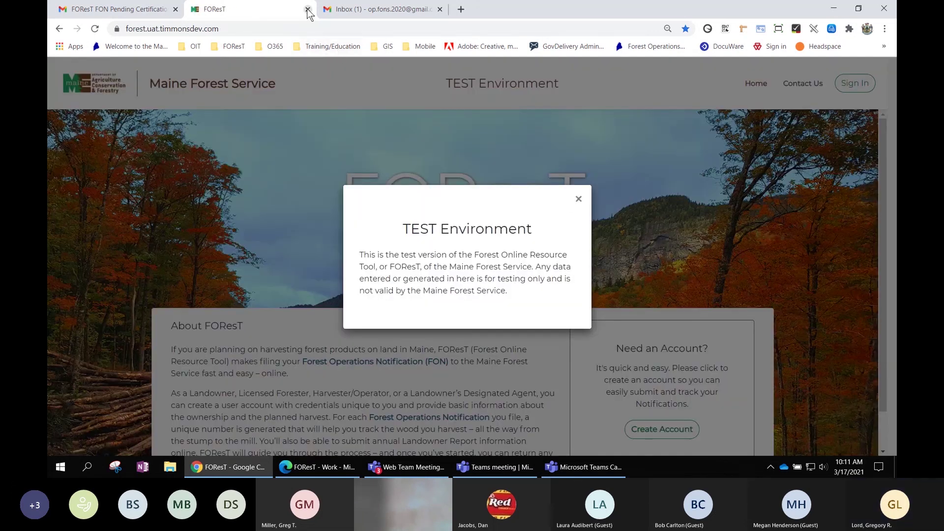
{"action": "left_click", "coordinate": [306, 9]}
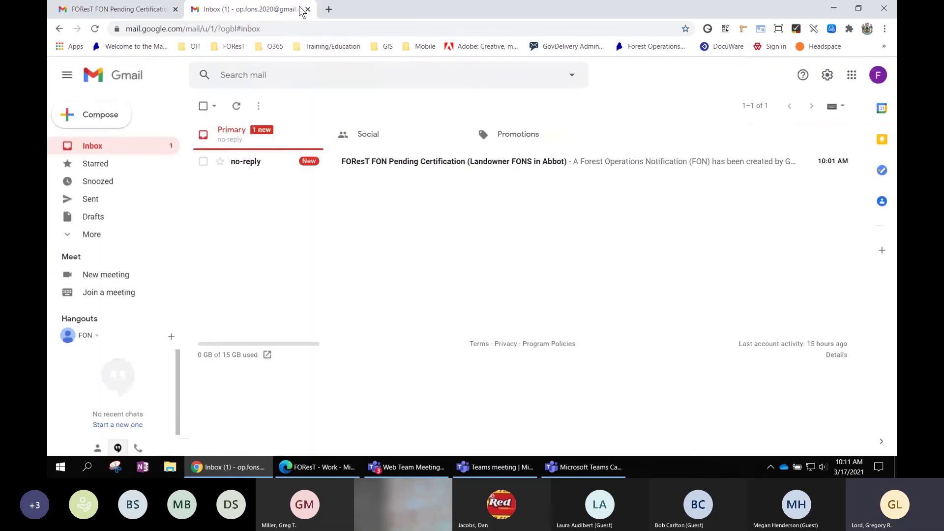
{"action": "left_click", "coordinate": [175, 9]}
{"action": "left_click", "coordinate": [299, 144]}
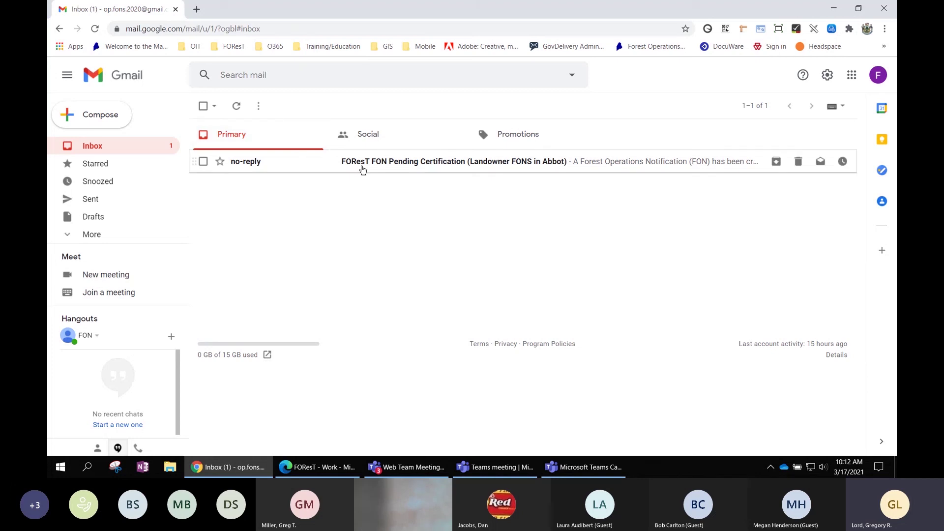
Open the 'FOReST FON Pending Certification (Landowner FONS in Abbot)' email and highlight the Harvester/Operator line.
{"action": "left_click", "coordinate": [453, 163]}
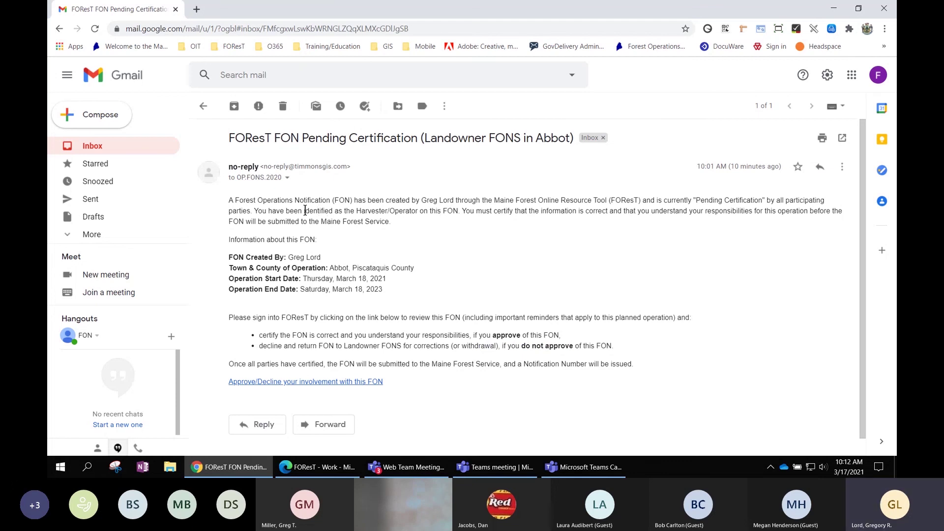
{"action": "left_click_drag", "start_coordinate": [303, 211], "coordinate": [458, 211]}
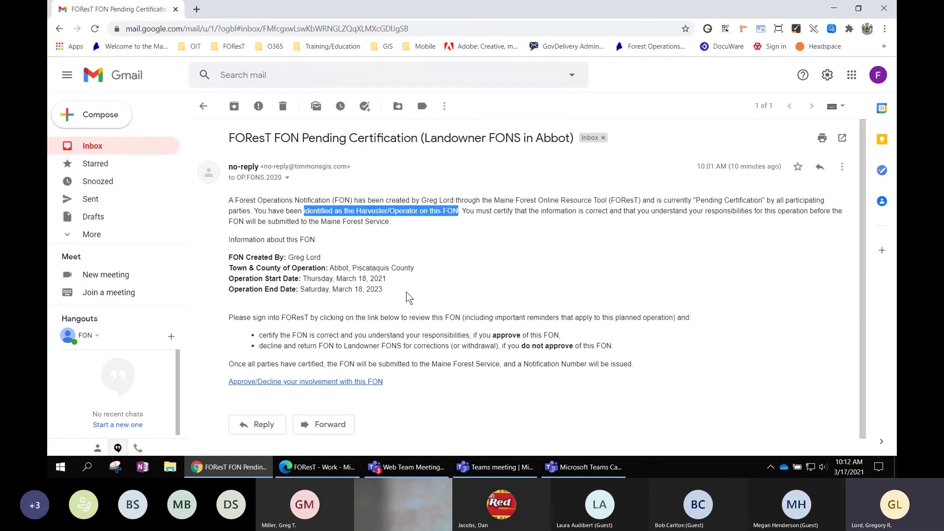
{"action": "left_click", "coordinate": [398, 276]}
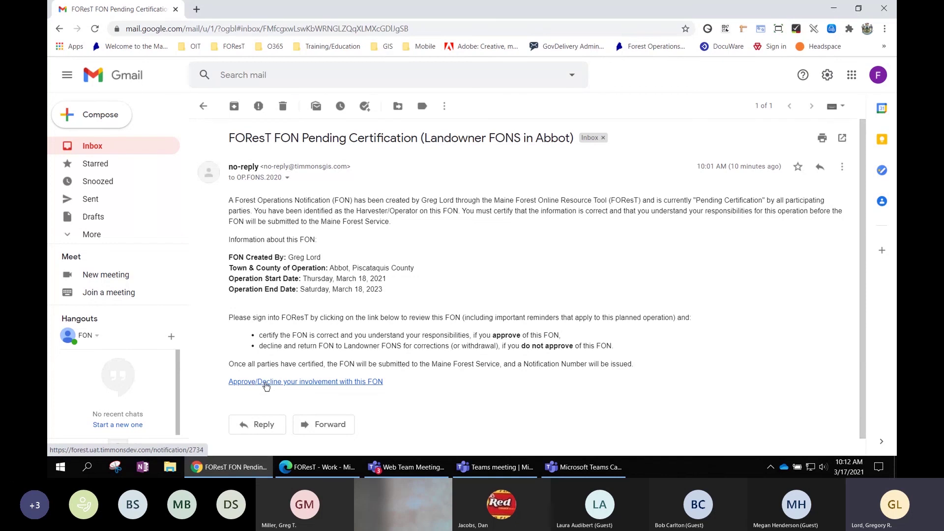
Follow the email's link and sign in with the operator account's email address and password.
{"action": "left_click", "coordinate": [301, 383]}
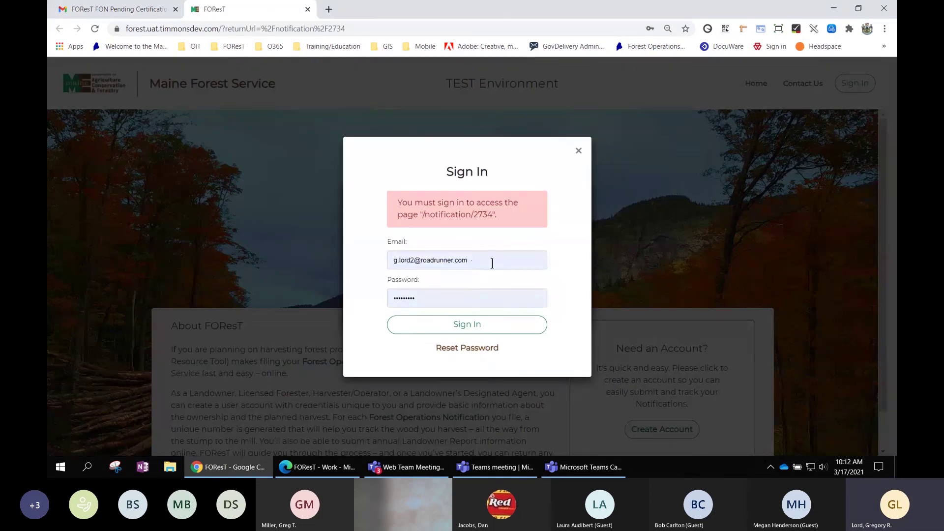
{"action": "left_click", "coordinate": [490, 261]}
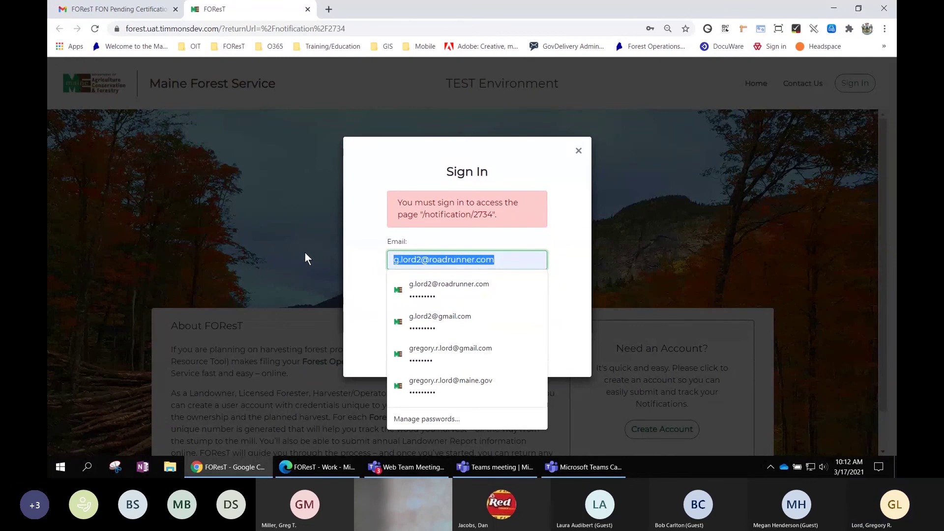
{"action": "key", "text": "BackSpace"}
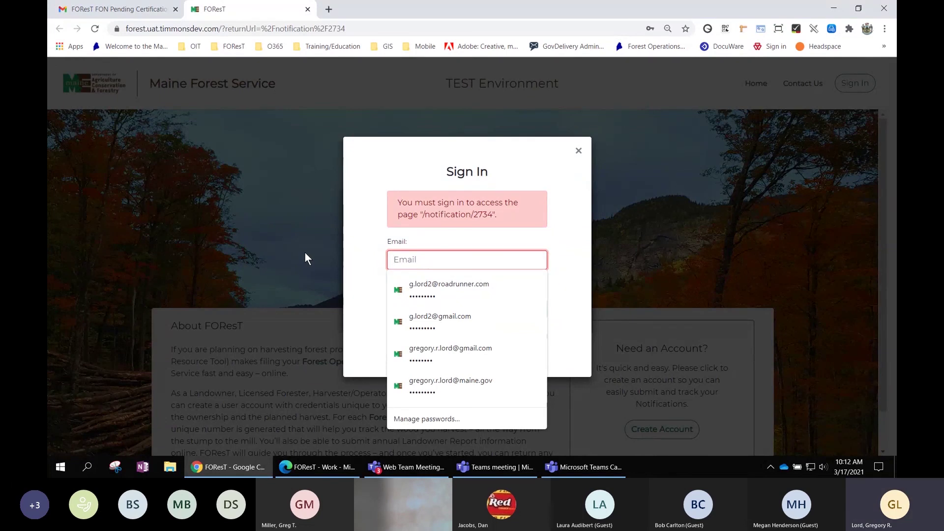
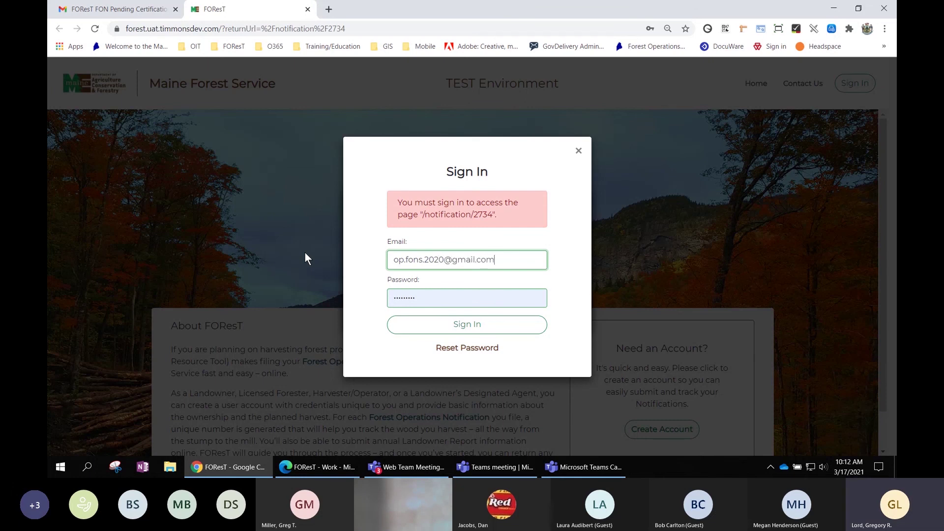
{"action": "key", "text": "Tab"}
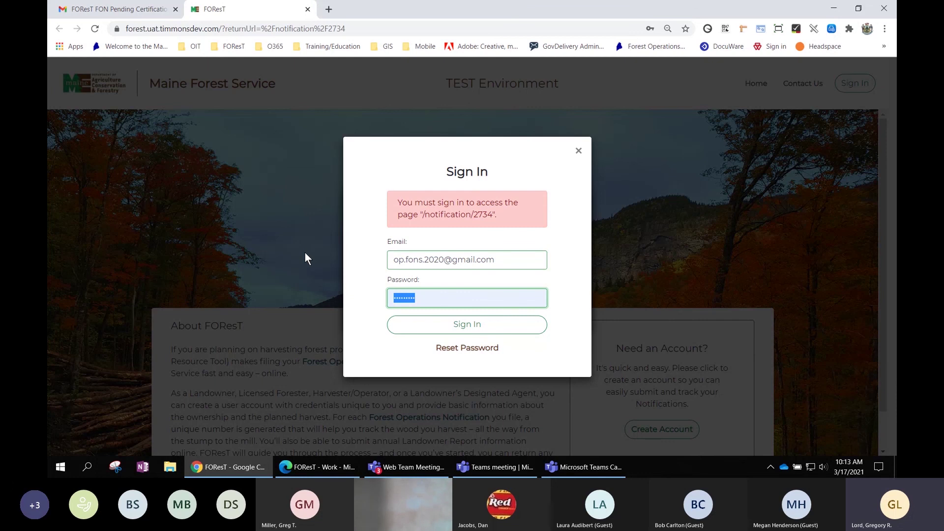
{"action": "type", "text": "pas"}
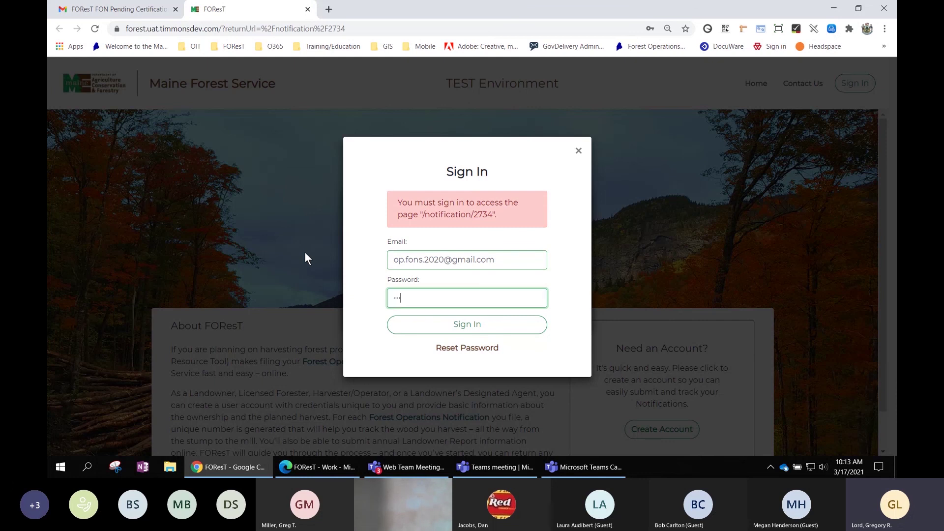
{"action": "type", "text": "swo"}
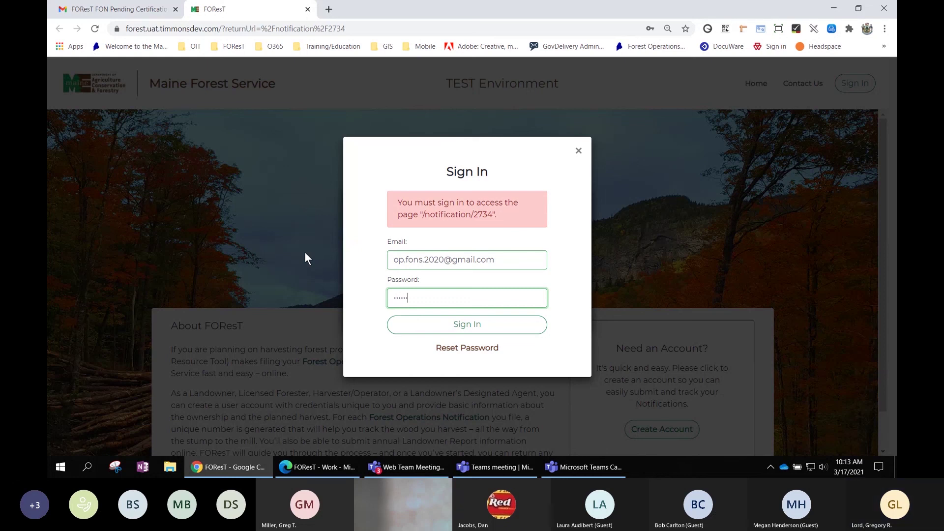
{"action": "type", "text": "rd"}
{"action": "left_click", "coordinate": [440, 327]}
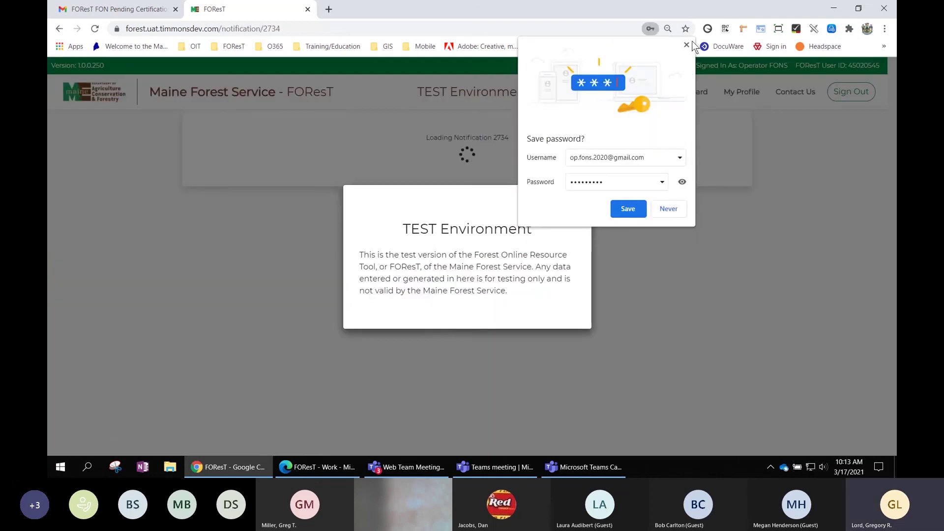
Dismiss Chrome's save-password offer and the TEST Environment notice.
{"action": "left_click", "coordinate": [687, 45]}
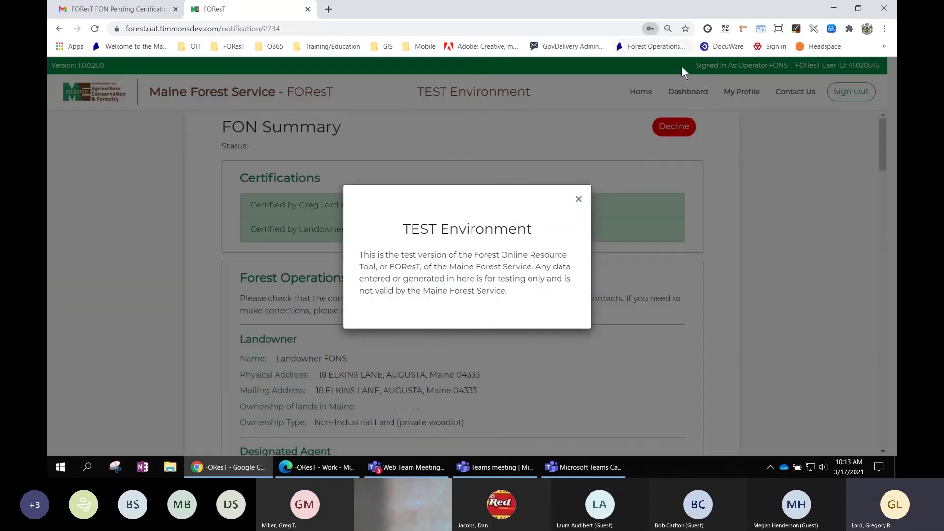
{"action": "left_click", "coordinate": [579, 199]}
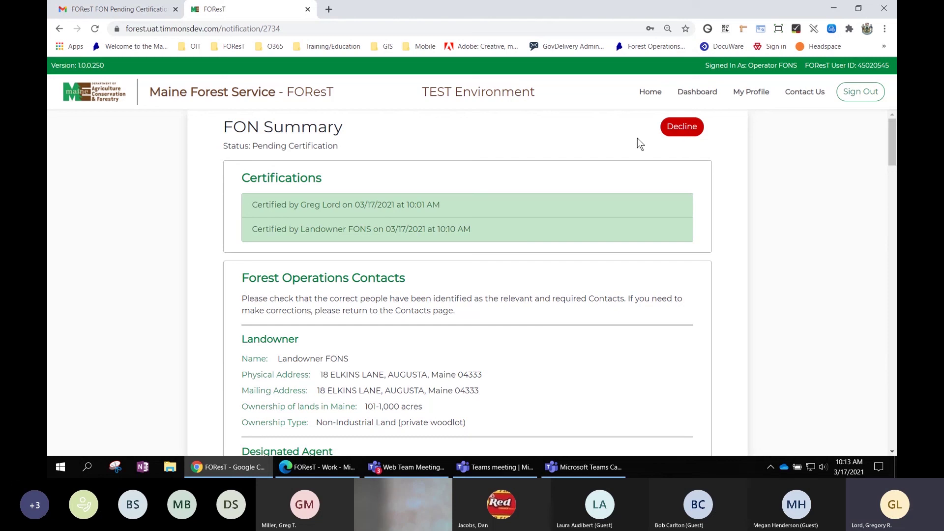
Certify the Forest Operations Contacts and Overview sections as the operator.
{"action": "scroll", "coordinate": [543, 147], "scroll_direction": "down", "scroll_amount": 3}
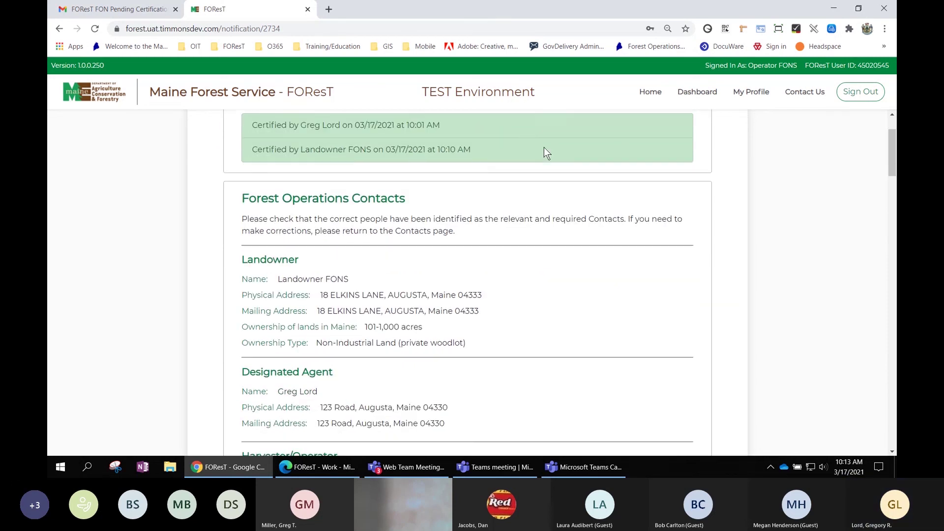
{"action": "scroll", "coordinate": [513, 246], "scroll_direction": "down", "scroll_amount": 3}
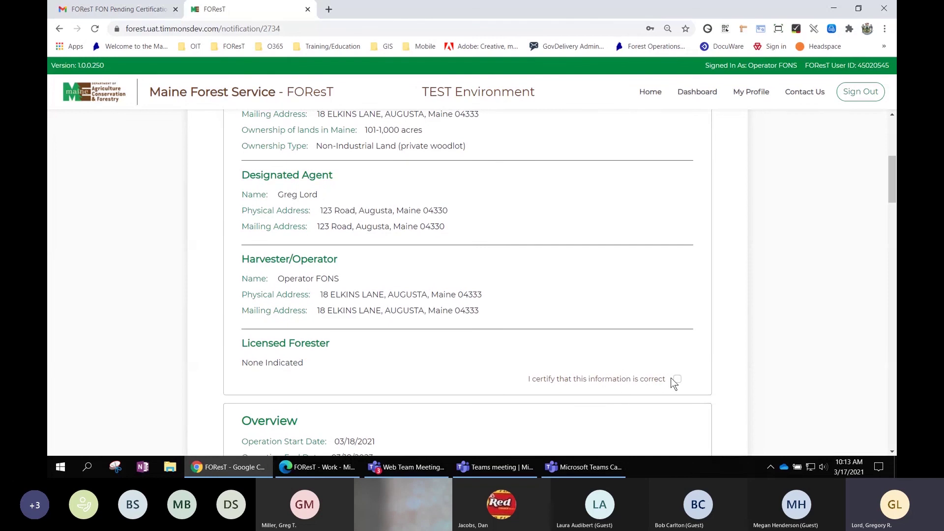
{"action": "left_click", "coordinate": [677, 378]}
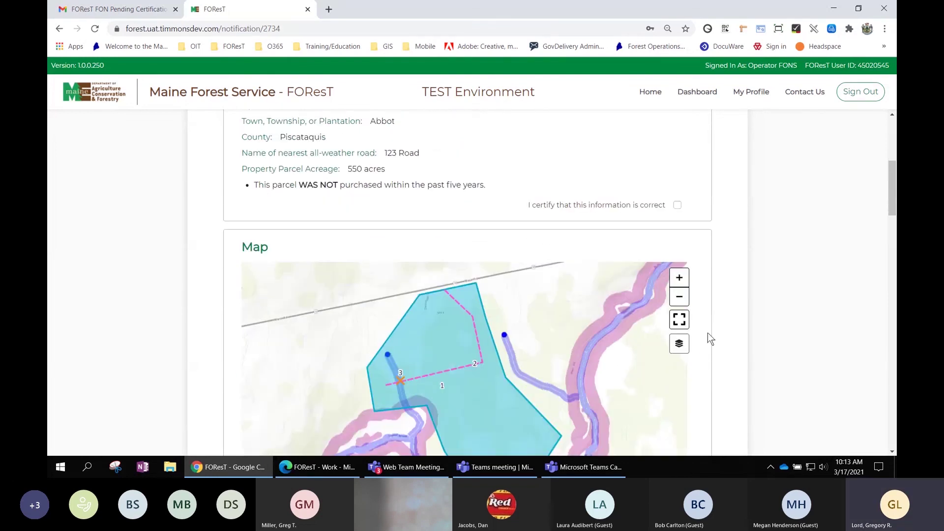
{"action": "scroll", "coordinate": [727, 231], "scroll_direction": "up", "scroll_amount": 3}
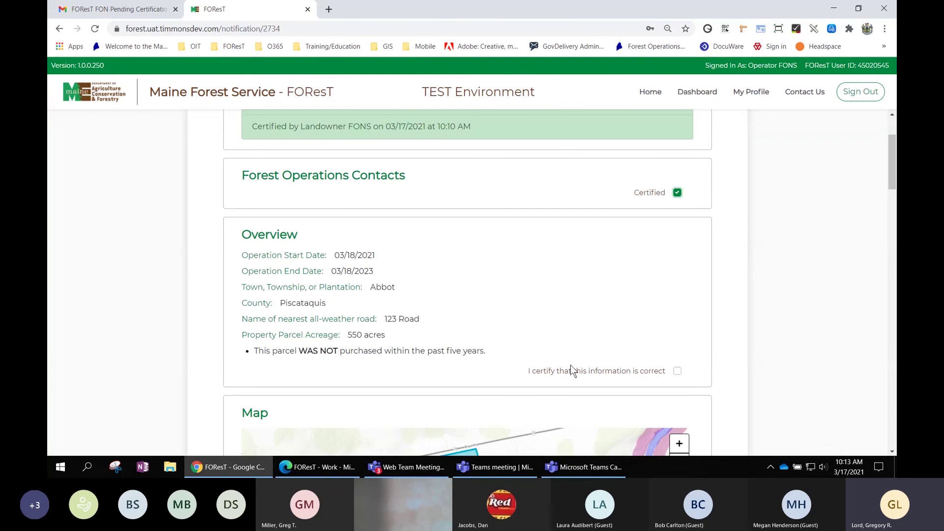
{"action": "left_click", "coordinate": [678, 371]}
Recentre the harvest area, switch the map basemap to Imagery, and certify the Map section.
{"action": "scroll", "coordinate": [759, 317], "scroll_direction": "down", "scroll_amount": 2}
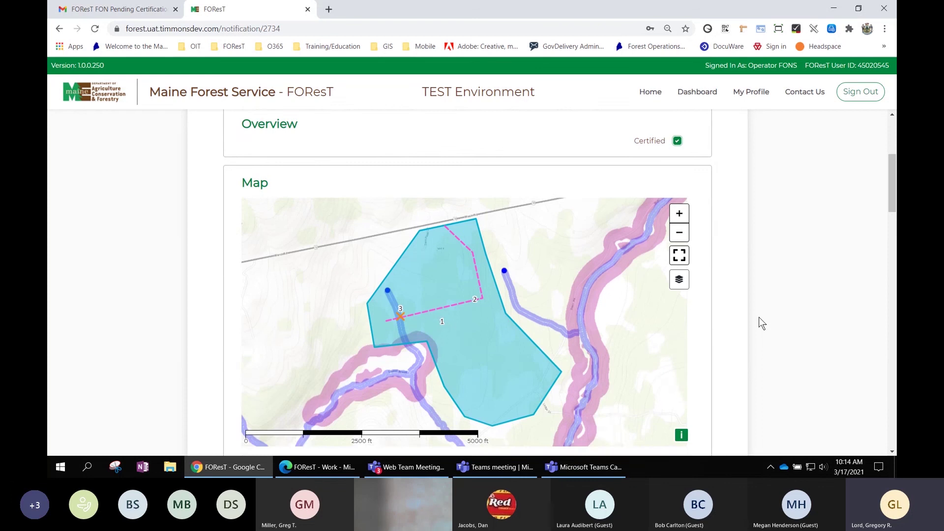
{"action": "scroll", "coordinate": [761, 322], "scroll_direction": "down", "scroll_amount": 3}
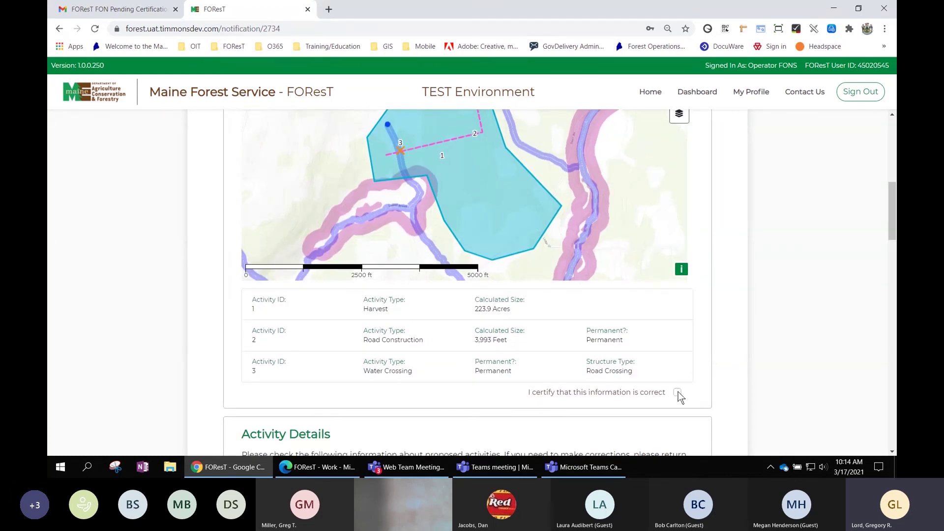
{"action": "scroll", "coordinate": [683, 249], "scroll_direction": "up", "scroll_amount": 1}
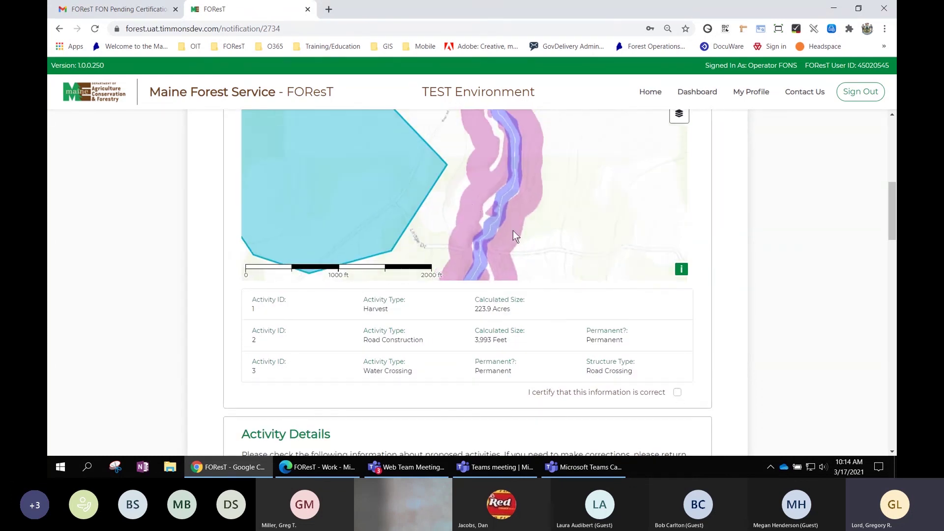
{"action": "left_click_drag", "start_coordinate": [513, 231], "coordinate": [593, 275]}
{"action": "scroll", "coordinate": [775, 176], "scroll_direction": "up", "scroll_amount": 3}
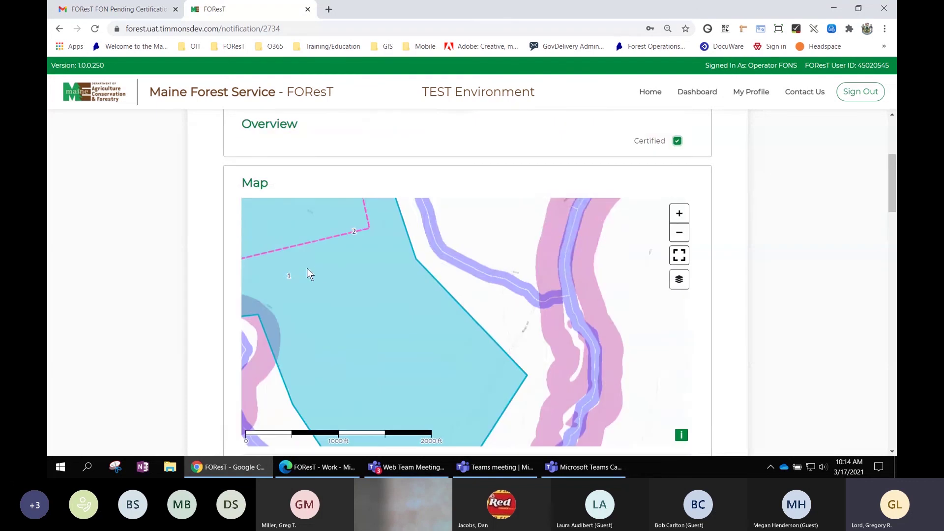
{"action": "left_click_drag", "start_coordinate": [308, 269], "coordinate": [391, 320]}
{"action": "scroll", "coordinate": [391, 320], "scroll_direction": "down", "scroll_amount": 1}
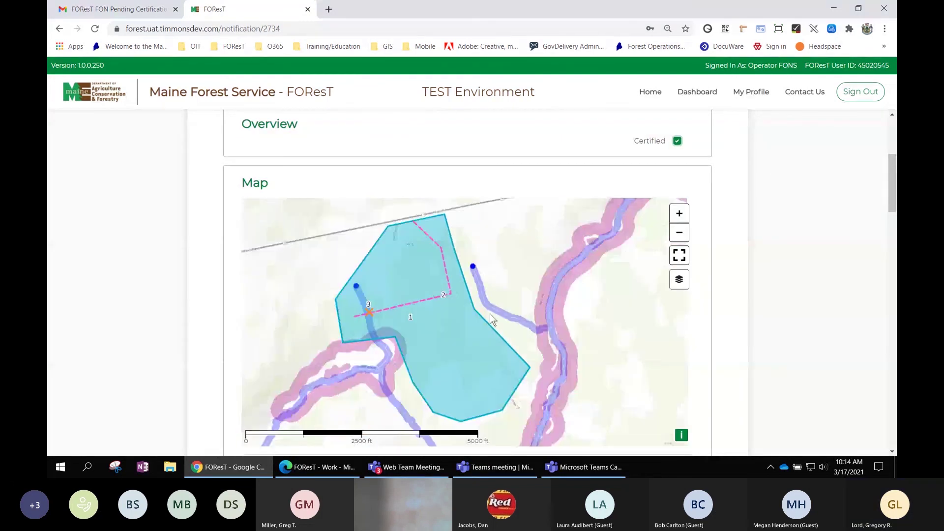
{"action": "left_click", "coordinate": [678, 282]}
{"action": "left_click", "coordinate": [459, 292]}
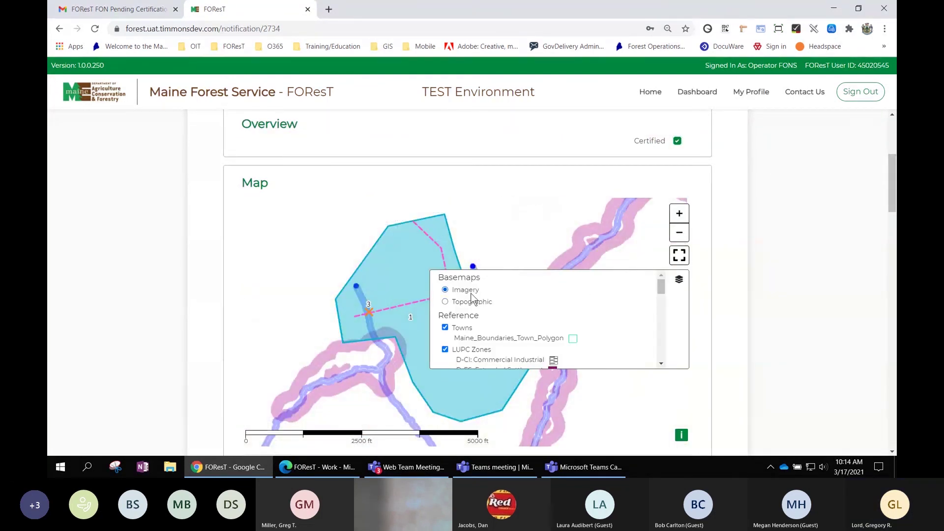
{"action": "scroll", "coordinate": [725, 314], "scroll_direction": "down", "scroll_amount": 4}
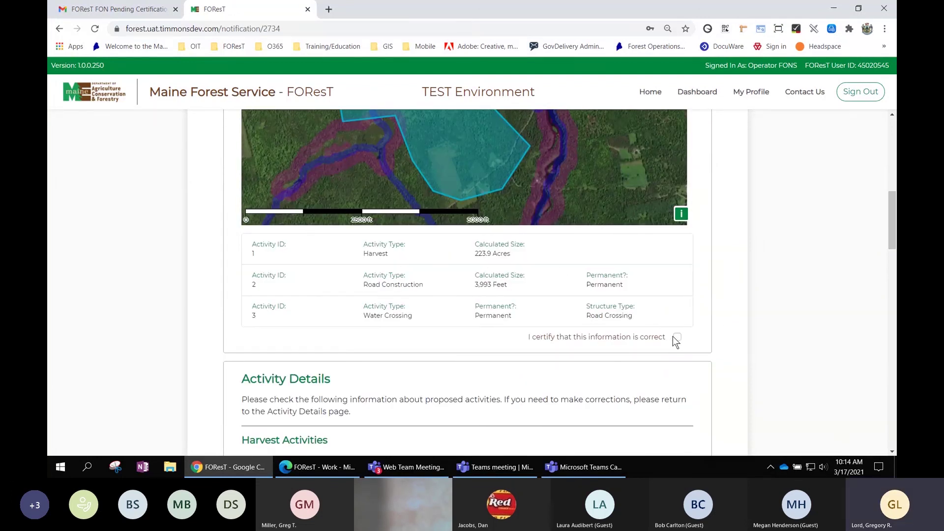
{"action": "left_click", "coordinate": [678, 339]}
Certify Maine Forest Service Contacts and Important Reminders, then begin final certification.
{"action": "scroll", "coordinate": [707, 258], "scroll_direction": "down", "scroll_amount": 3}
{"action": "scroll", "coordinate": [645, 260], "scroll_direction": "up", "scroll_amount": 2}
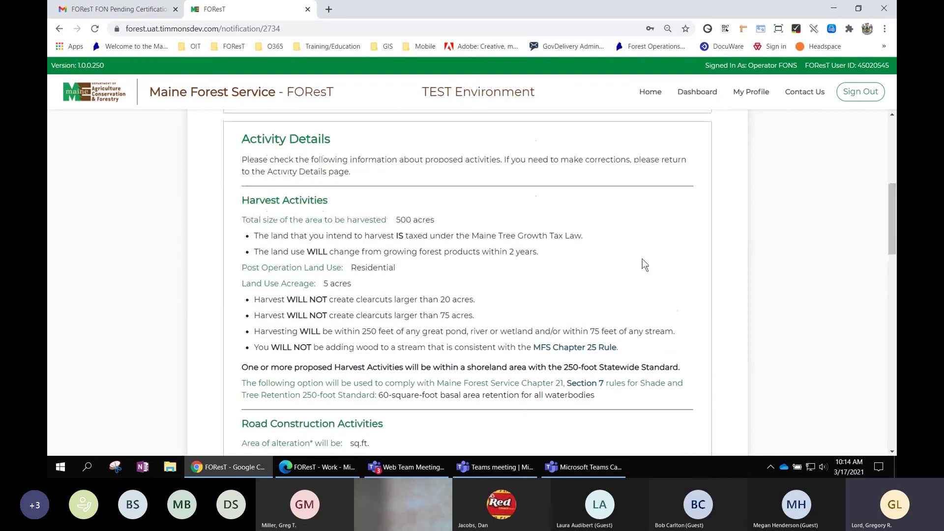
{"action": "scroll", "coordinate": [521, 298], "scroll_direction": "down", "scroll_amount": 3}
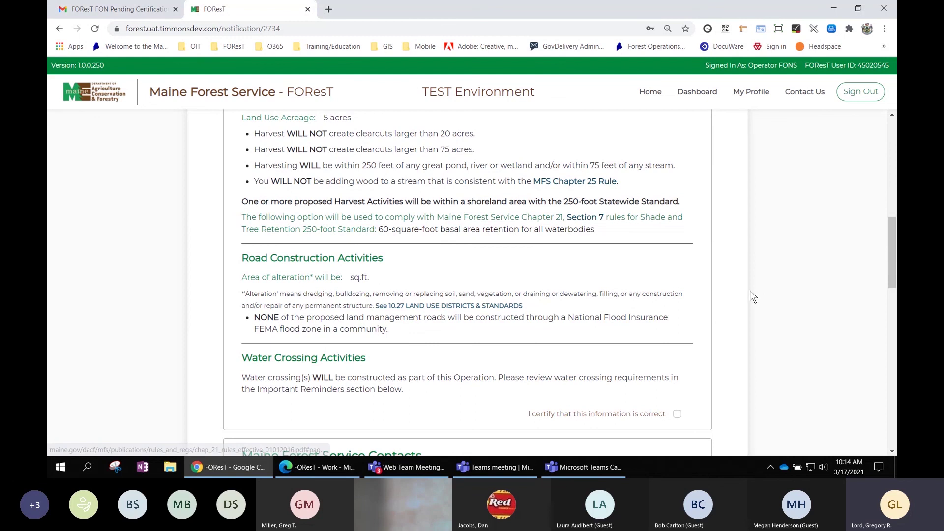
{"action": "scroll", "coordinate": [756, 297], "scroll_direction": "down", "scroll_amount": 2}
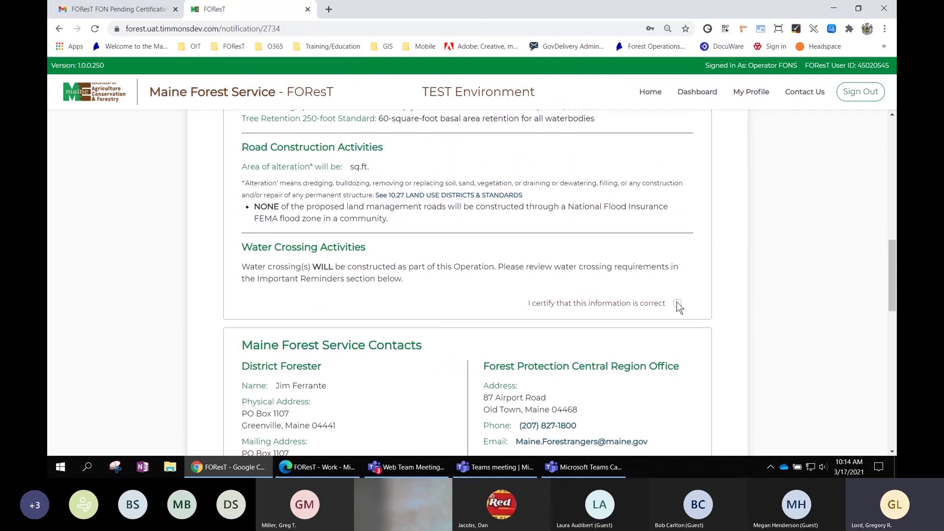
{"action": "scroll", "coordinate": [676, 302], "scroll_direction": "down", "scroll_amount": 8}
{"action": "scroll", "coordinate": [690, 263], "scroll_direction": "up", "scroll_amount": 4}
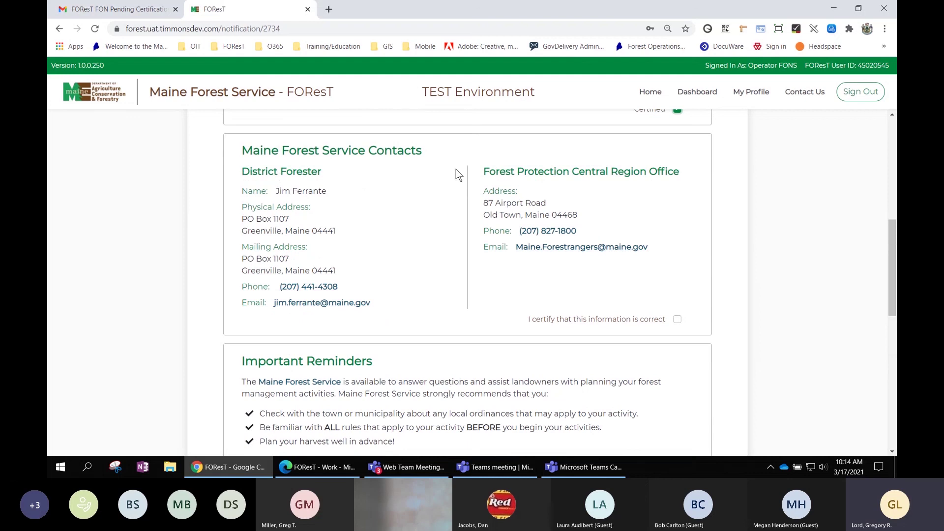
{"action": "left_click", "coordinate": [678, 320]}
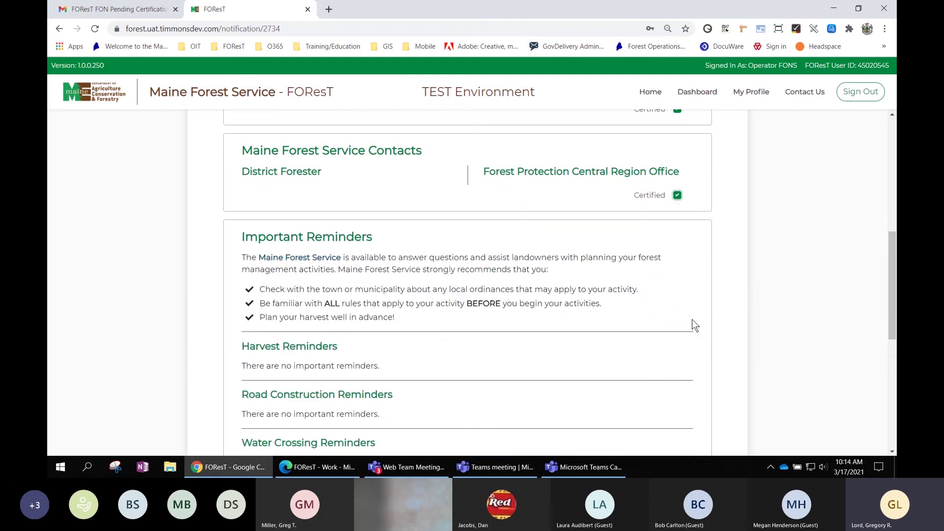
{"action": "scroll", "coordinate": [708, 325], "scroll_direction": "down", "scroll_amount": 2}
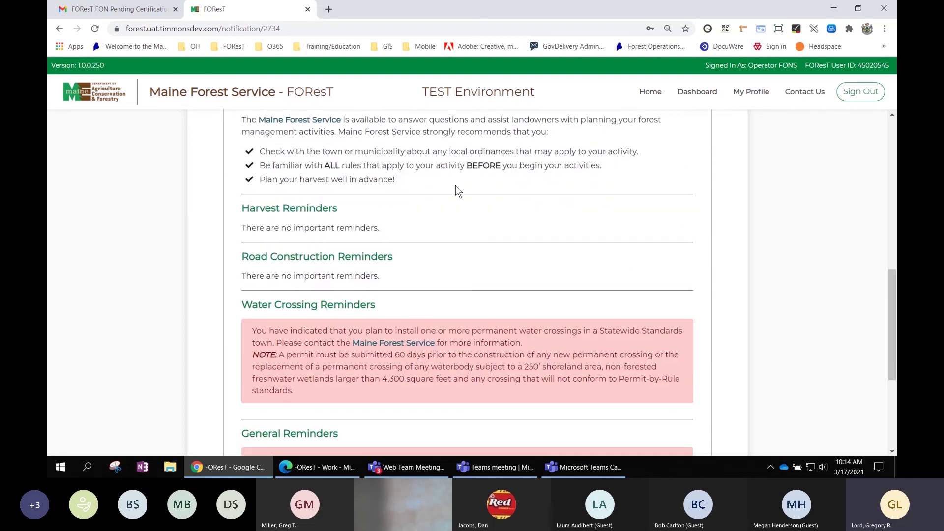
{"action": "scroll", "coordinate": [537, 323], "scroll_direction": "down", "scroll_amount": 3}
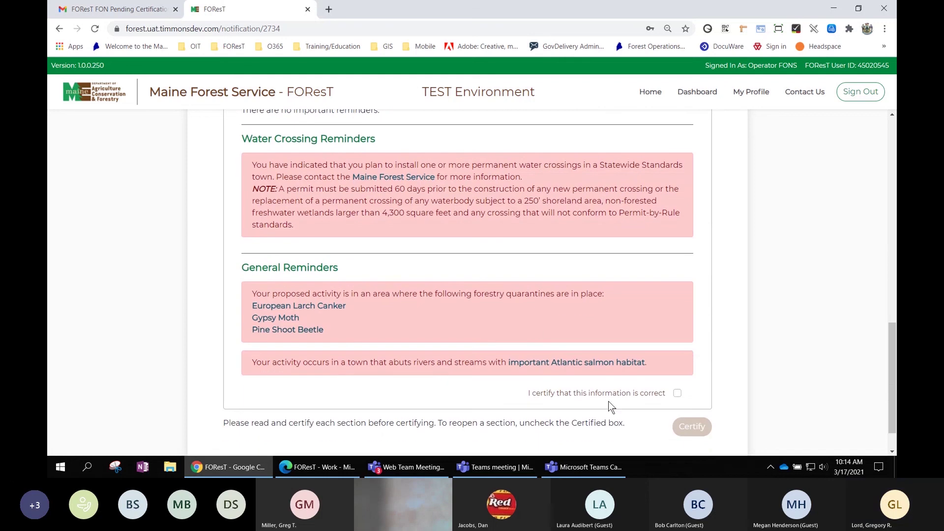
{"action": "left_click", "coordinate": [677, 394]}
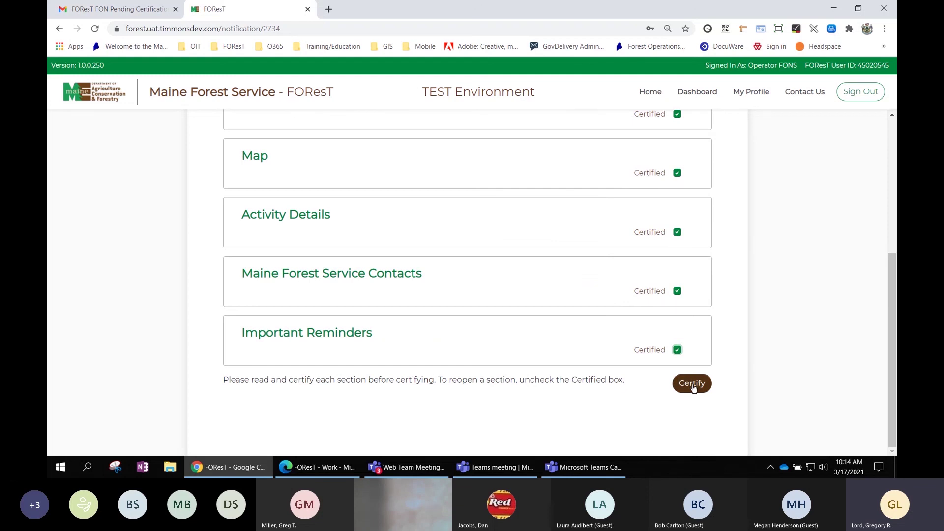
{"action": "left_click", "coordinate": [692, 384]}
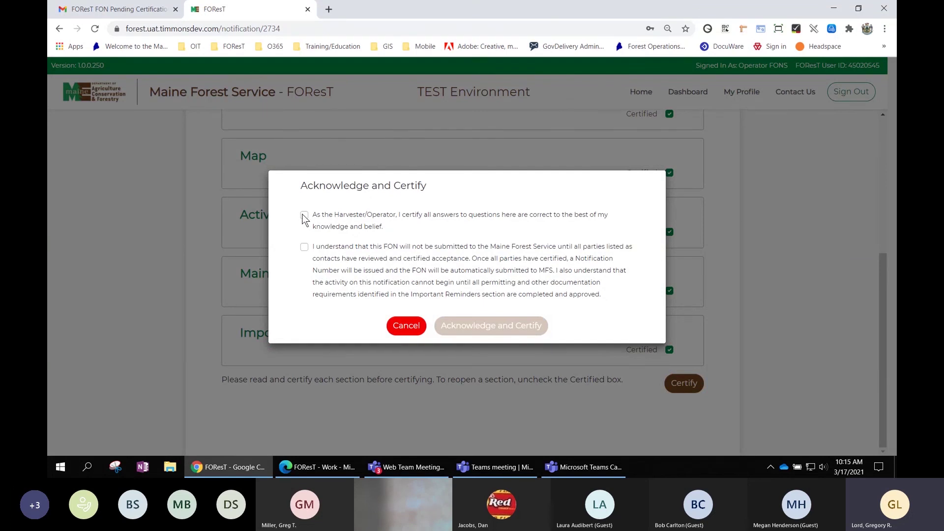
Check both acknowledgement statements and certify FON 2100014 as the harvester/operator.
{"action": "left_click", "coordinate": [305, 216]}
{"action": "left_click", "coordinate": [304, 247]}
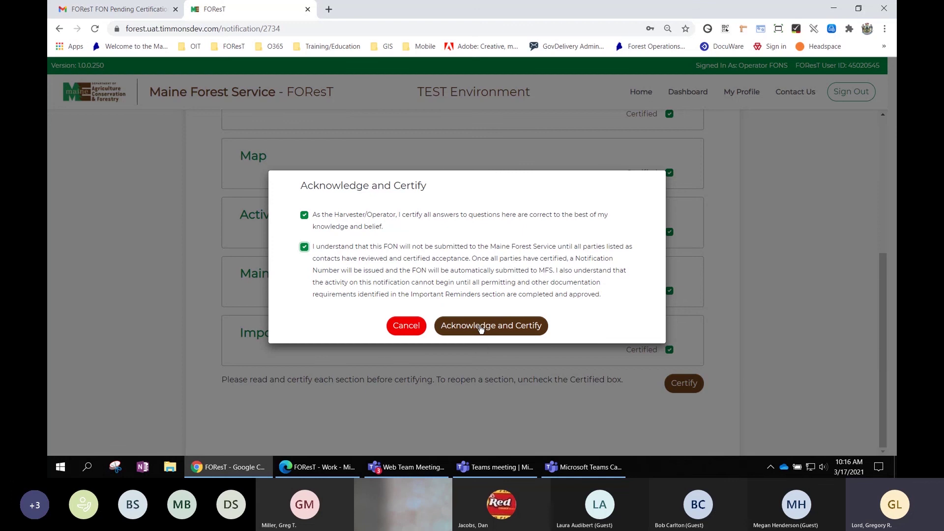
{"action": "left_click", "coordinate": [481, 329]}
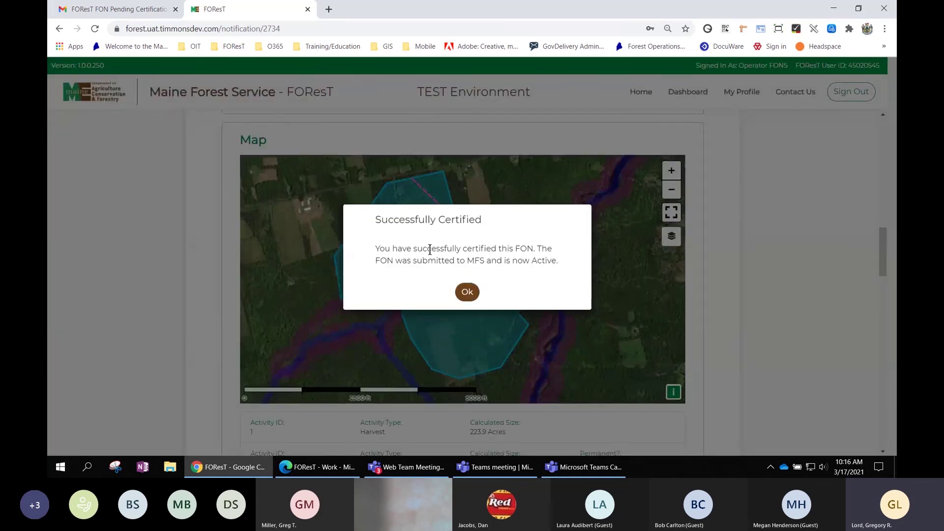
Dismiss the Successfully Certified message and return to the top of the FON summary.
{"action": "left_click", "coordinate": [471, 295]}
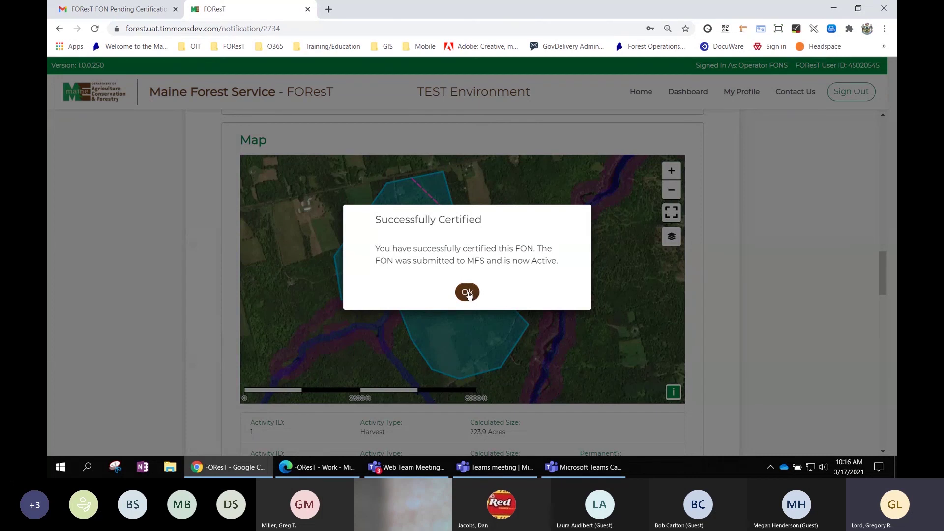
{"action": "left_click", "coordinate": [468, 293]}
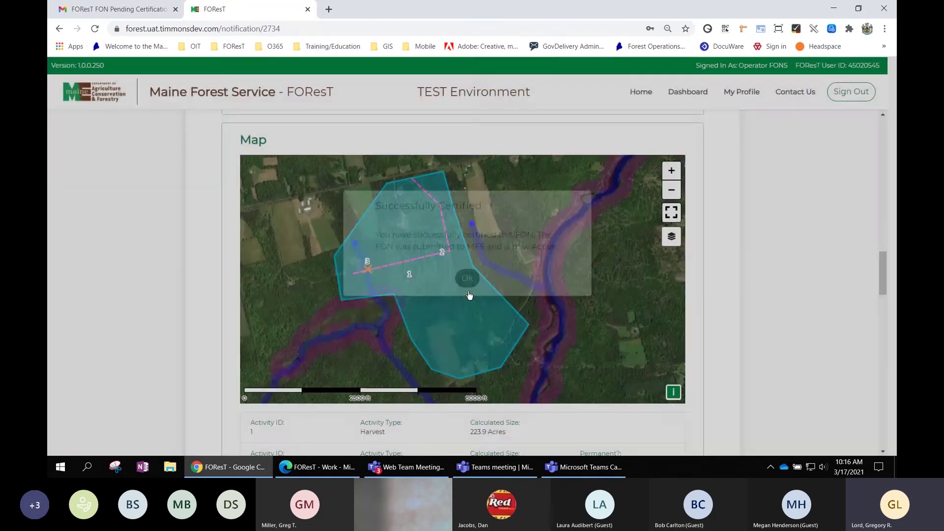
{"action": "scroll", "coordinate": [819, 285], "scroll_direction": "up", "scroll_amount": 6}
{"action": "scroll", "coordinate": [821, 288], "scroll_direction": "up", "scroll_amount": 15}
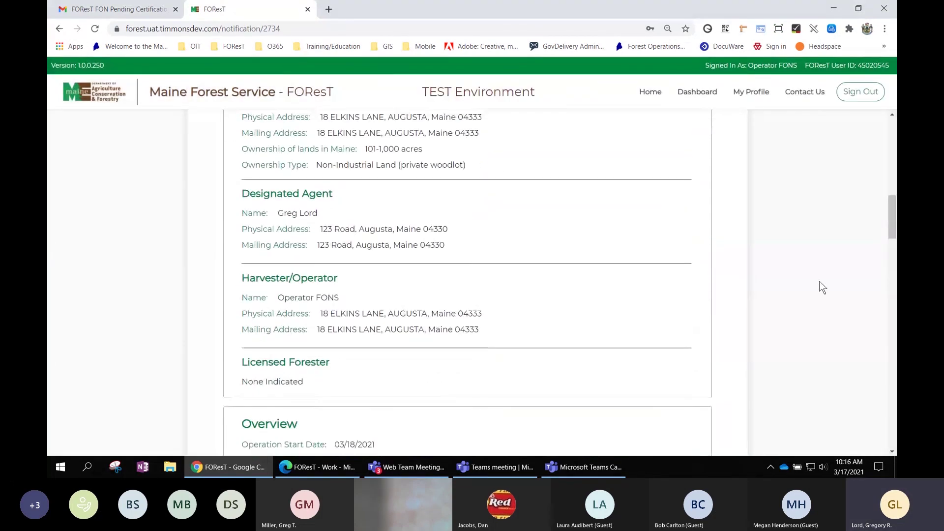
{"action": "scroll", "coordinate": [822, 288], "scroll_direction": "up", "scroll_amount": 5}
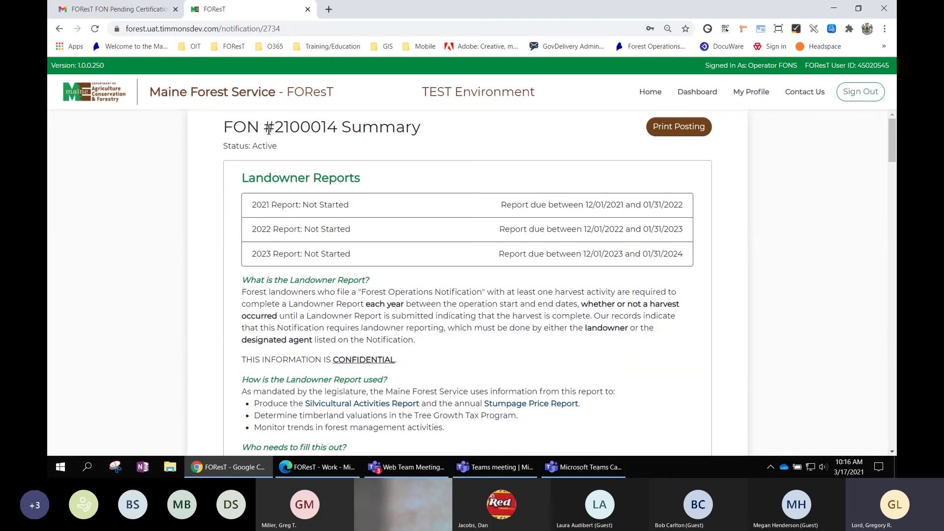
Highlight FON #2100014 and its Status: Active line, then bring up the posting print preview.
{"action": "left_click_drag", "start_coordinate": [264, 127], "coordinate": [333, 128]}
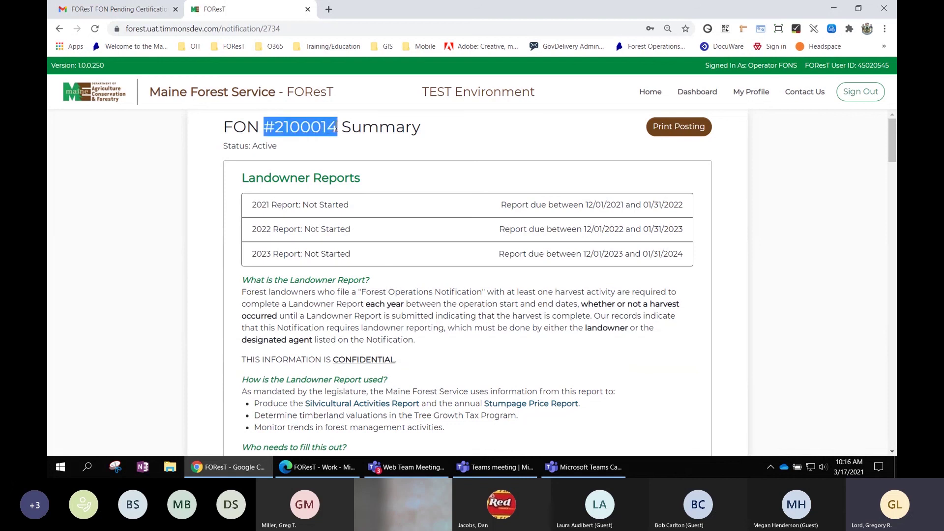
{"action": "left_click_drag", "start_coordinate": [280, 145], "coordinate": [225, 144]}
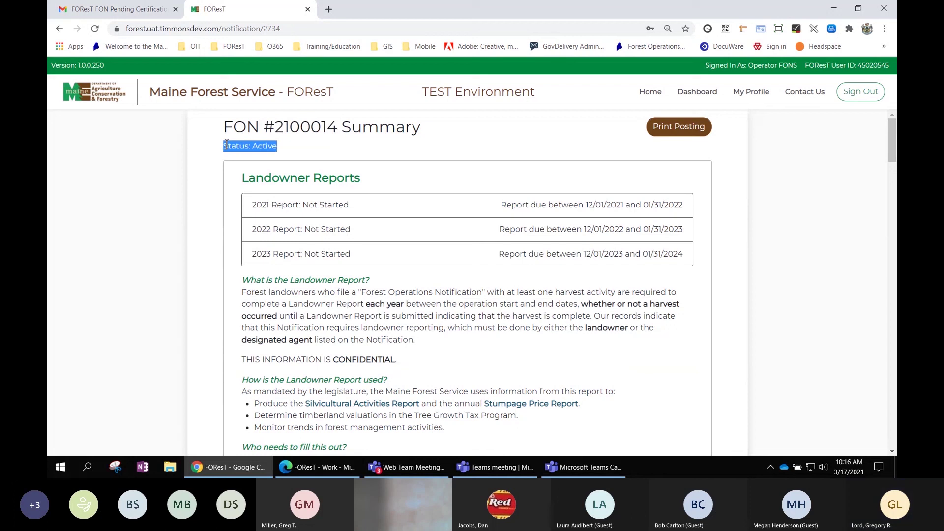
{"action": "left_click", "coordinate": [684, 127]}
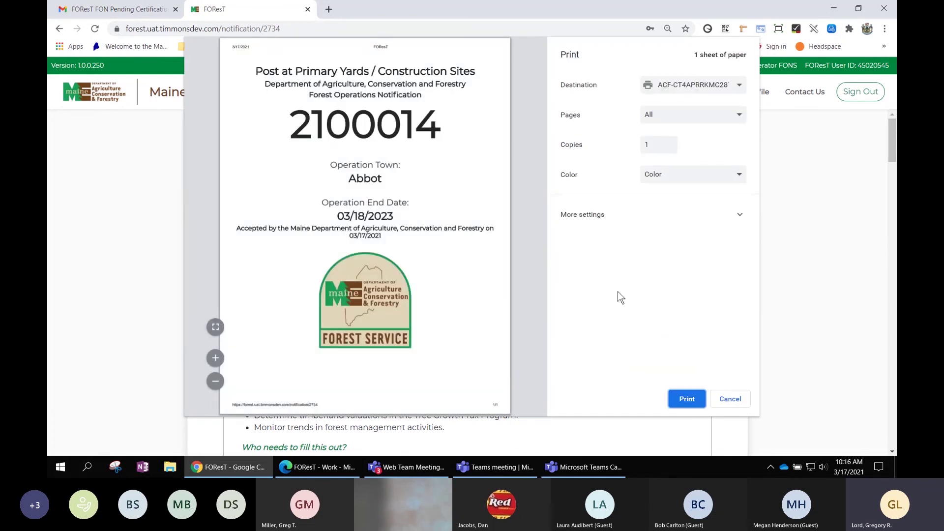
Cancel the FON 2100014 posting print preview without printing.
{"action": "left_click", "coordinate": [730, 399]}
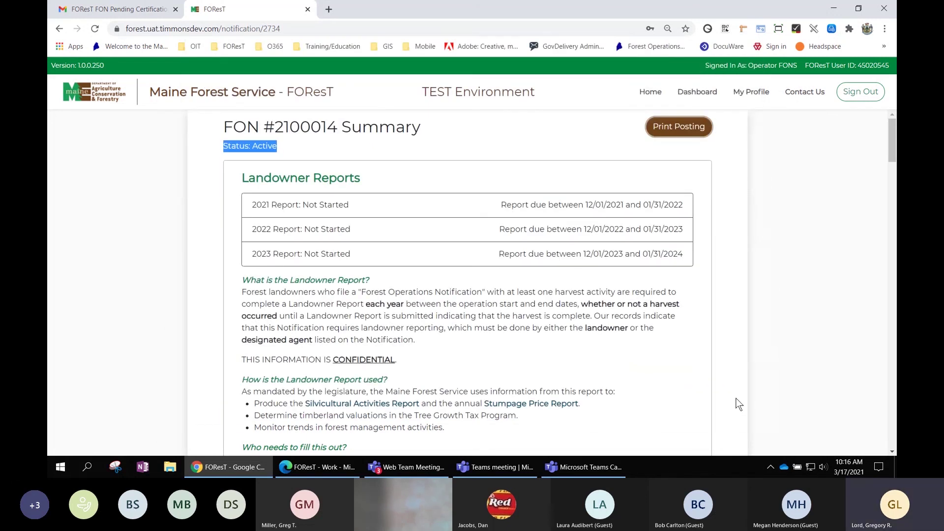
{"action": "scroll", "coordinate": [759, 169], "scroll_direction": "down", "scroll_amount": 1}
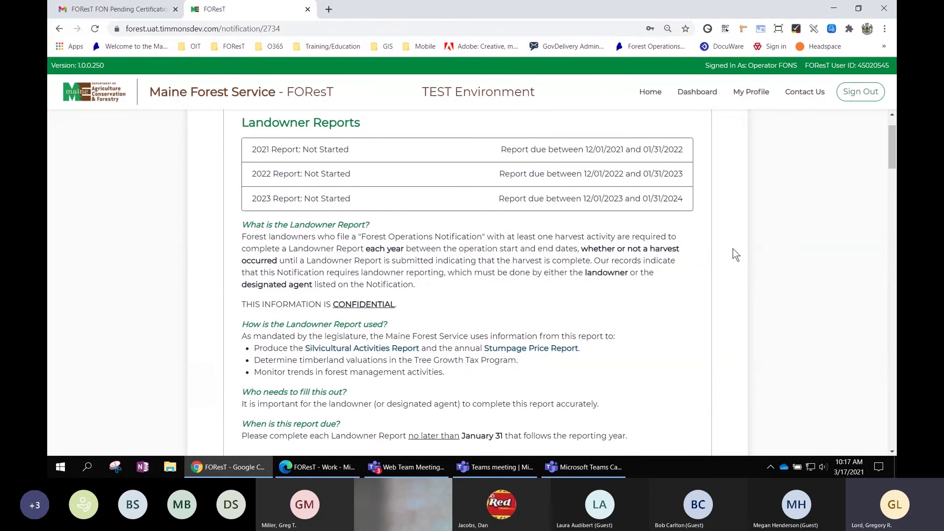
{"action": "scroll", "coordinate": [733, 249], "scroll_direction": "down", "scroll_amount": 1}
{"action": "scroll", "coordinate": [732, 248], "scroll_direction": "up", "scroll_amount": 1}
{"action": "scroll", "coordinate": [472, 257], "scroll_direction": "down", "scroll_amount": 1}
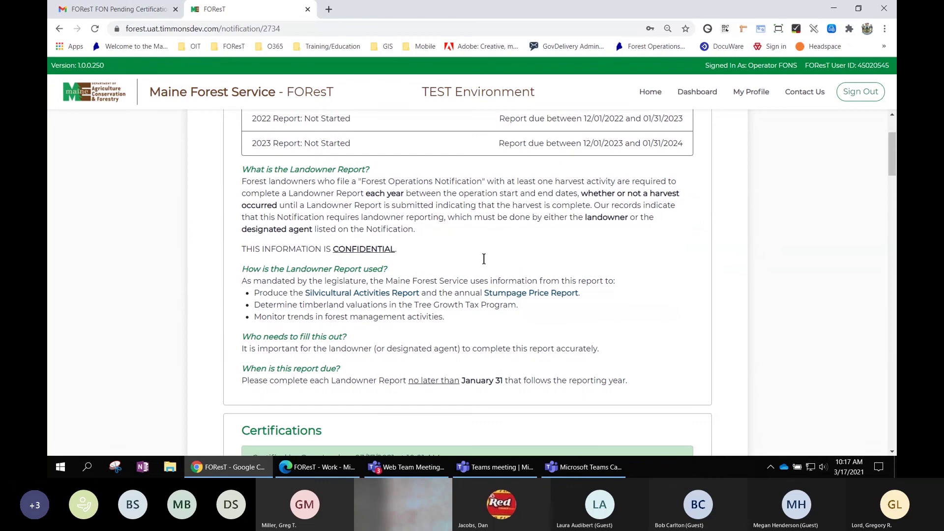
{"action": "scroll", "coordinate": [484, 258], "scroll_direction": "down", "scroll_amount": 1}
{"action": "scroll", "coordinate": [340, 177], "scroll_direction": "up", "scroll_amount": 2}
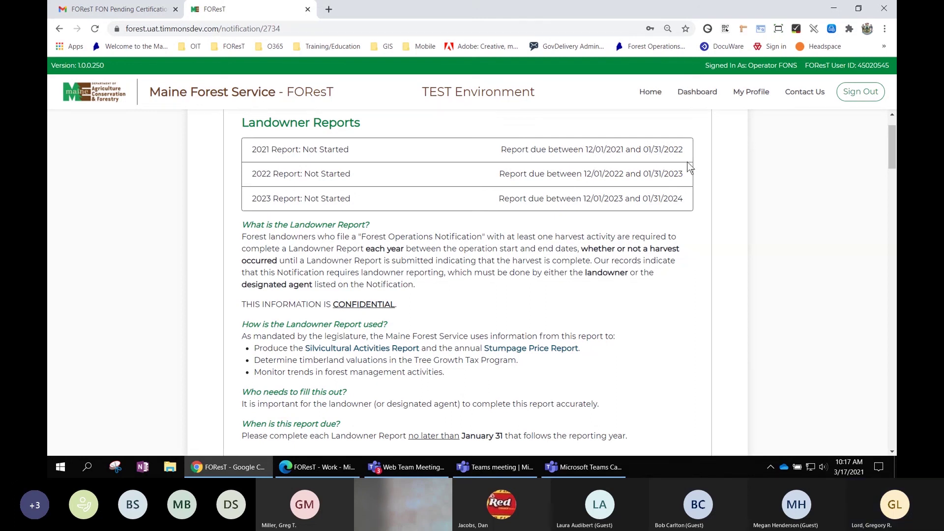
{"action": "scroll", "coordinate": [808, 177], "scroll_direction": "up", "scroll_amount": 1}
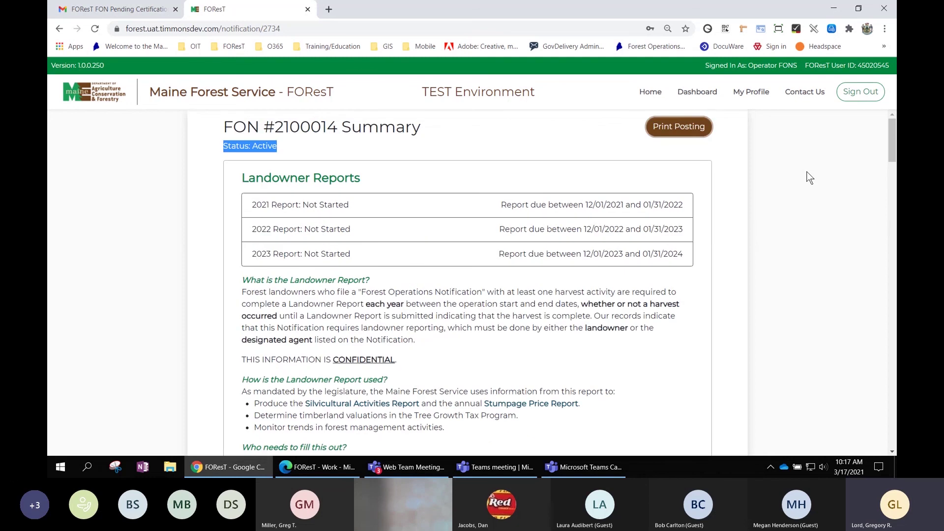
{"action": "left_click", "coordinate": [803, 207]}
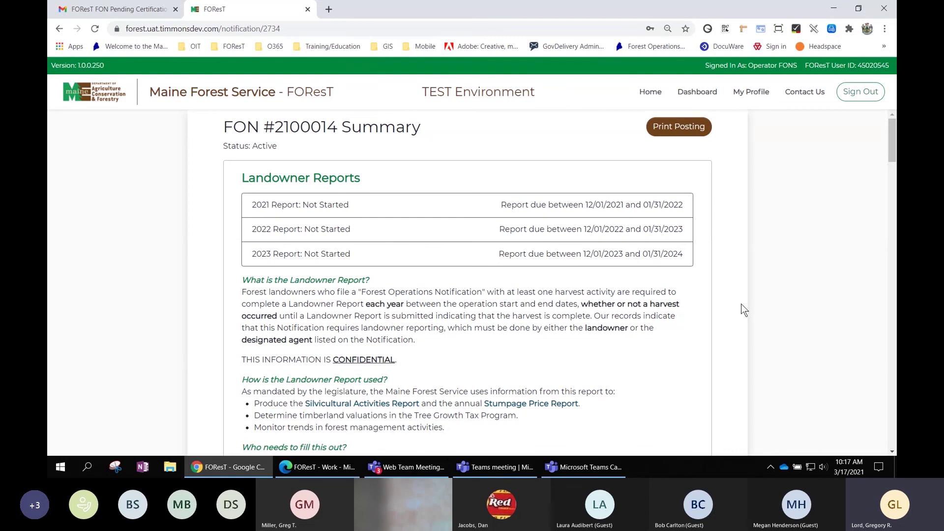
{"action": "scroll", "coordinate": [792, 288], "scroll_direction": "down", "scroll_amount": 5}
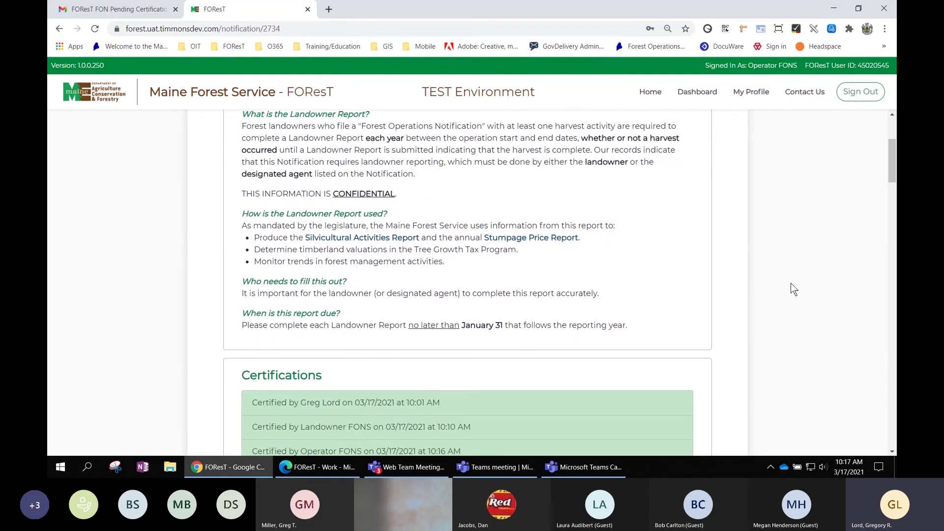
{"action": "scroll", "coordinate": [791, 285], "scroll_direction": "down", "scroll_amount": 5}
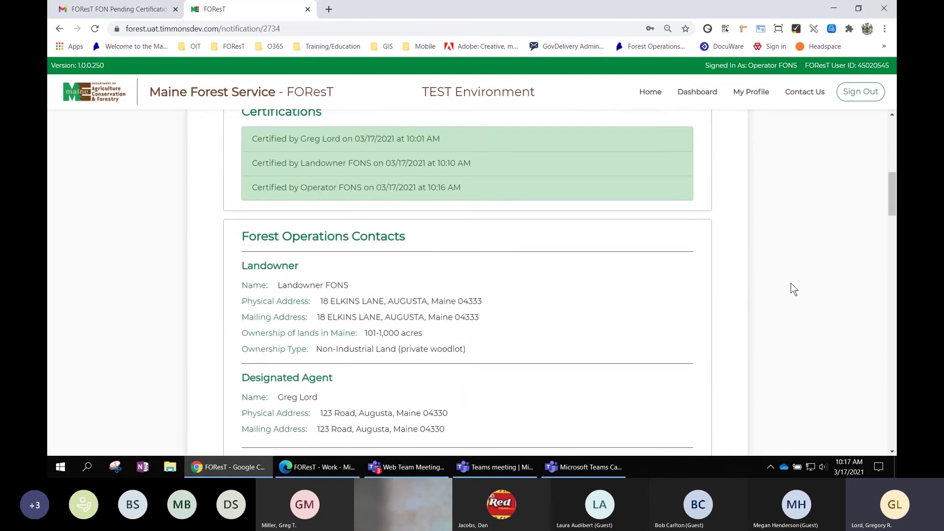
{"action": "scroll", "coordinate": [791, 284], "scroll_direction": "down", "scroll_amount": 4}
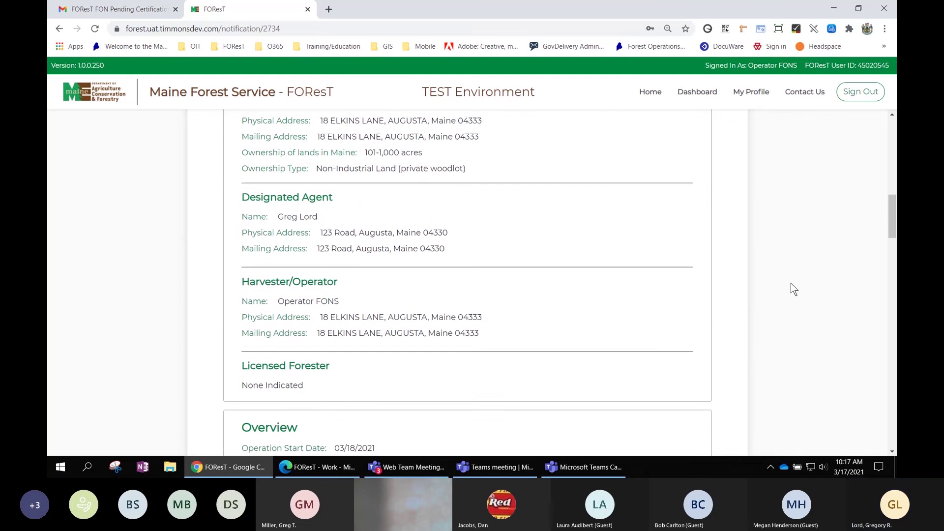
{"action": "scroll", "coordinate": [790, 284], "scroll_direction": "down", "scroll_amount": 7}
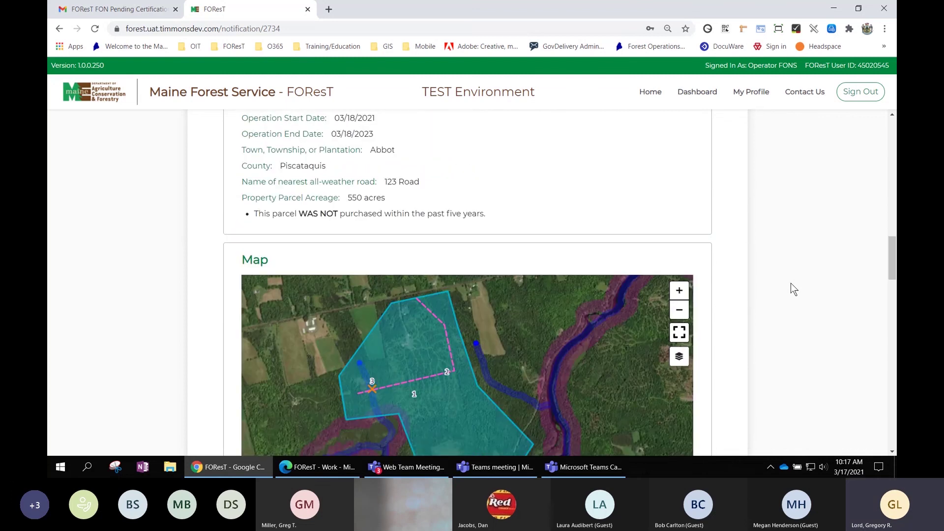
{"action": "scroll", "coordinate": [791, 283], "scroll_direction": "down", "scroll_amount": 7}
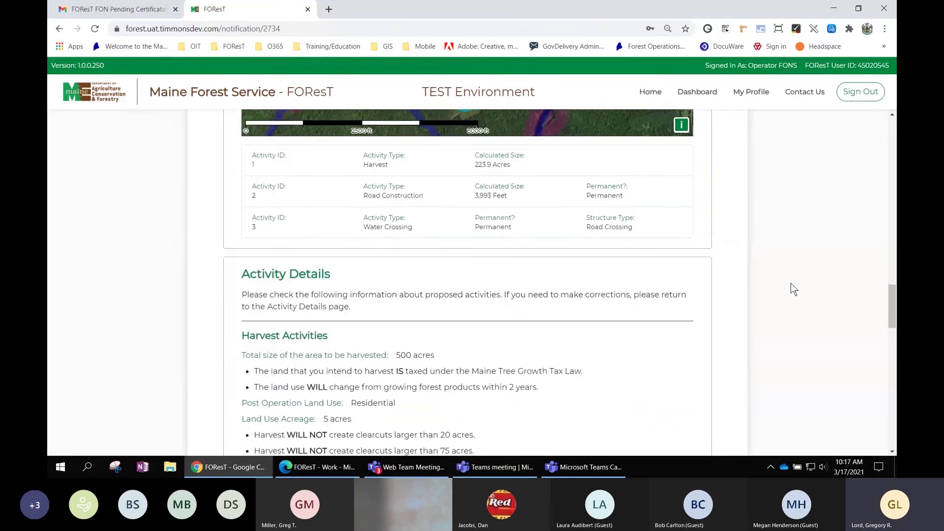
{"action": "scroll", "coordinate": [790, 283], "scroll_direction": "up", "scroll_amount": 4}
{"action": "scroll", "coordinate": [791, 283], "scroll_direction": "up", "scroll_amount": 20}
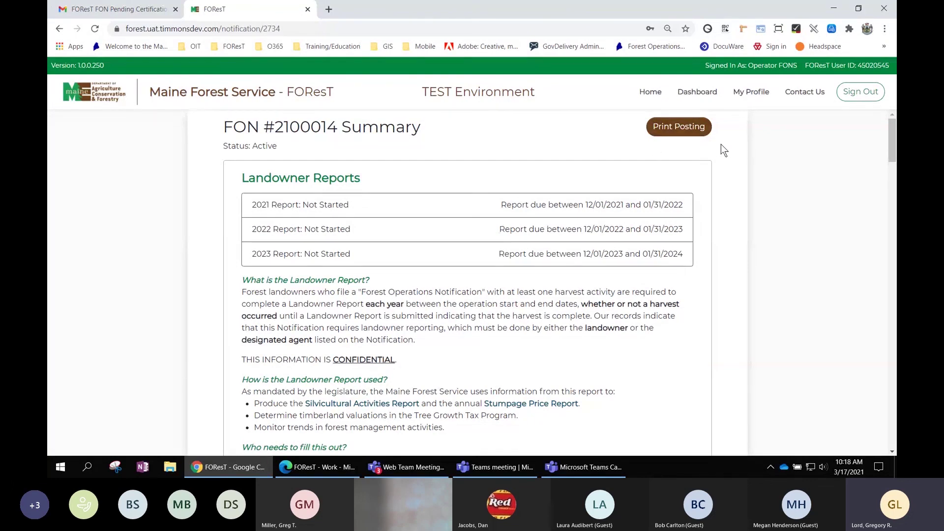
{"action": "left_click", "coordinate": [884, 29]}
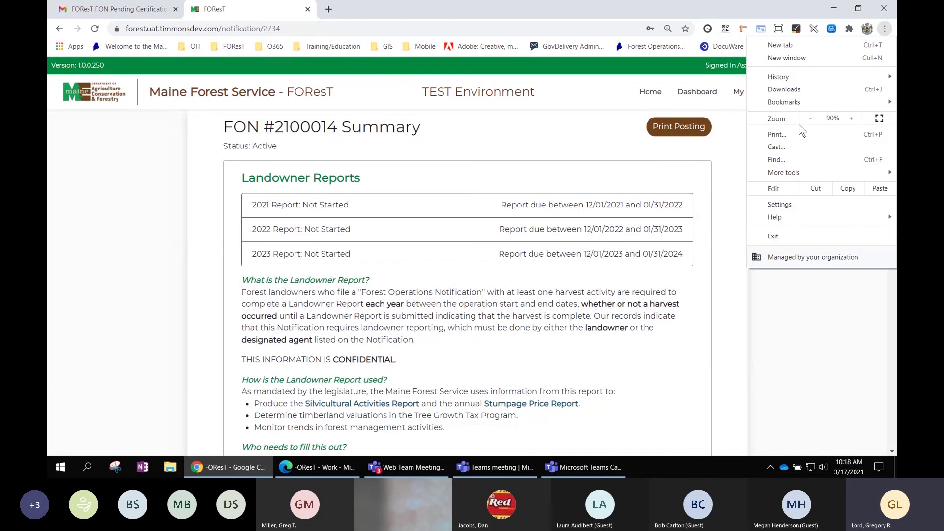
Bring up Chrome's print preview of the FON 2100014 summary page, then cancel it.
{"action": "left_click", "coordinate": [785, 133]}
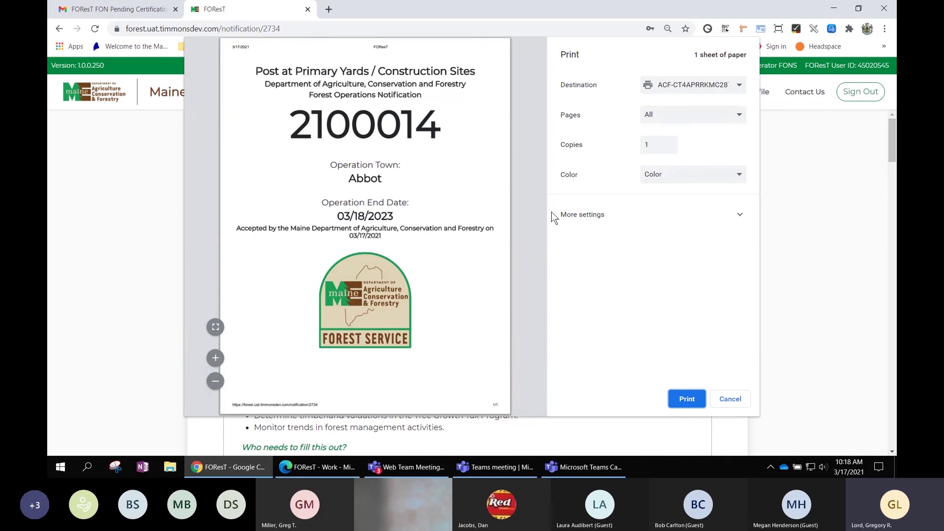
{"action": "left_click", "coordinate": [724, 401]}
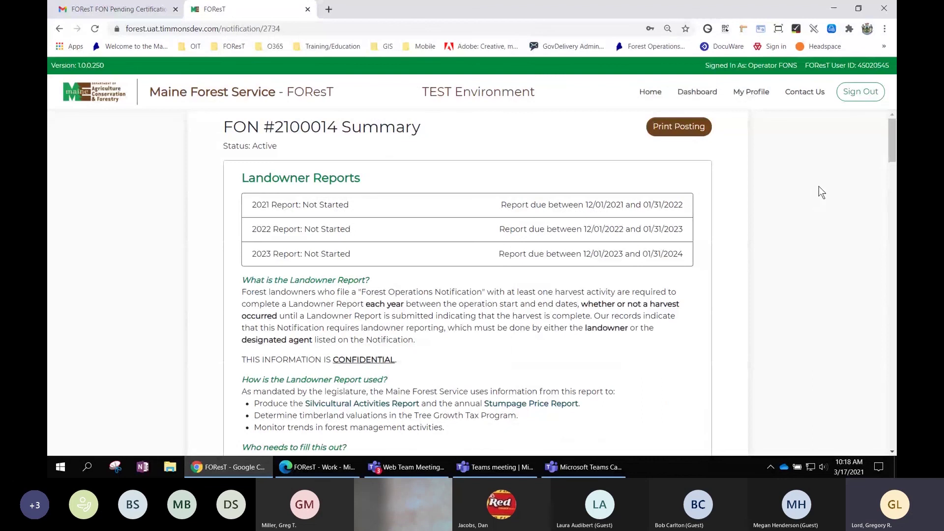
Scroll over the FON #2100014 summary showing Active status and Not Started landowner reports.
{"action": "scroll", "coordinate": [818, 187], "scroll_direction": "down", "scroll_amount": 1}
{"action": "scroll", "coordinate": [819, 187], "scroll_direction": "up", "scroll_amount": 1}
Go to the dashboard and find FON 2100014 in Abbot listed first among Active Notifications.
{"action": "left_click", "coordinate": [696, 94]}
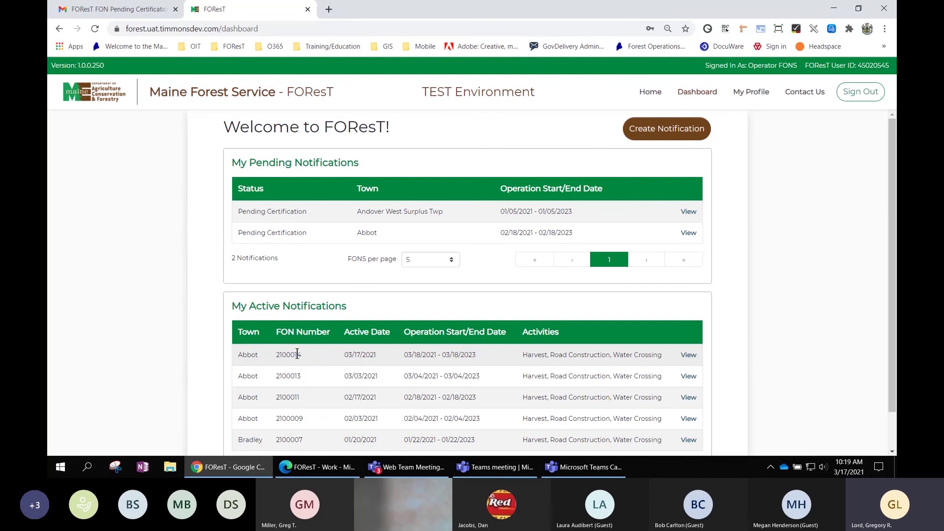
{"action": "scroll", "coordinate": [377, 352], "scroll_direction": "down", "scroll_amount": 1}
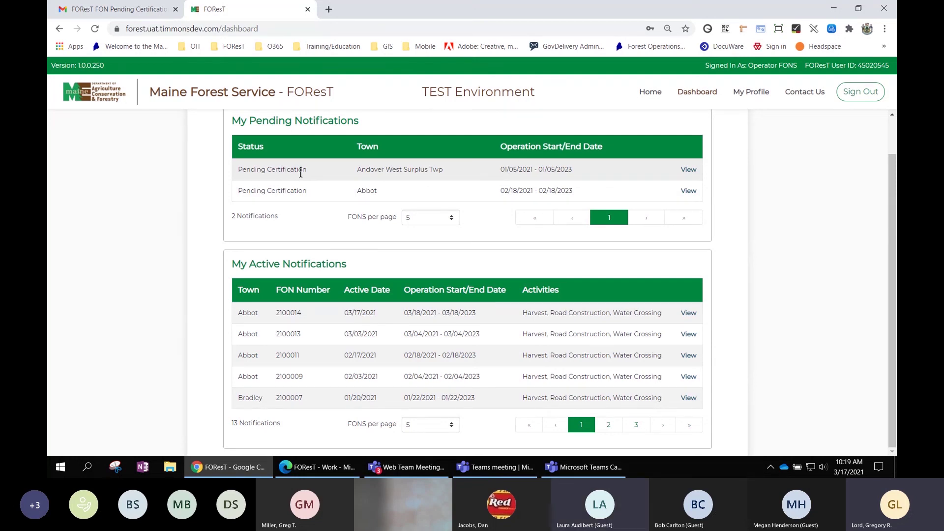
{"action": "scroll", "coordinate": [773, 219], "scroll_direction": "up", "scroll_amount": 2}
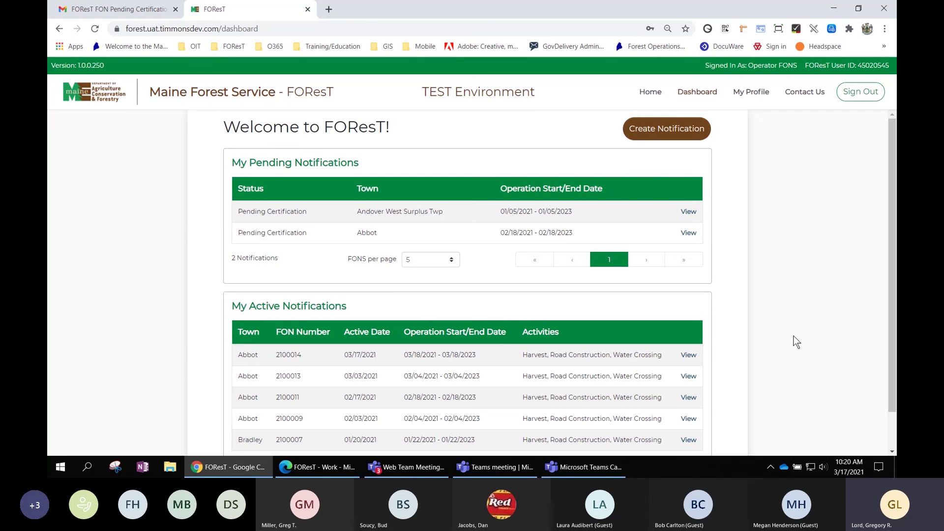
View FON 2100014 to reach its summary showing Status: Active.
{"action": "left_click", "coordinate": [689, 356]}
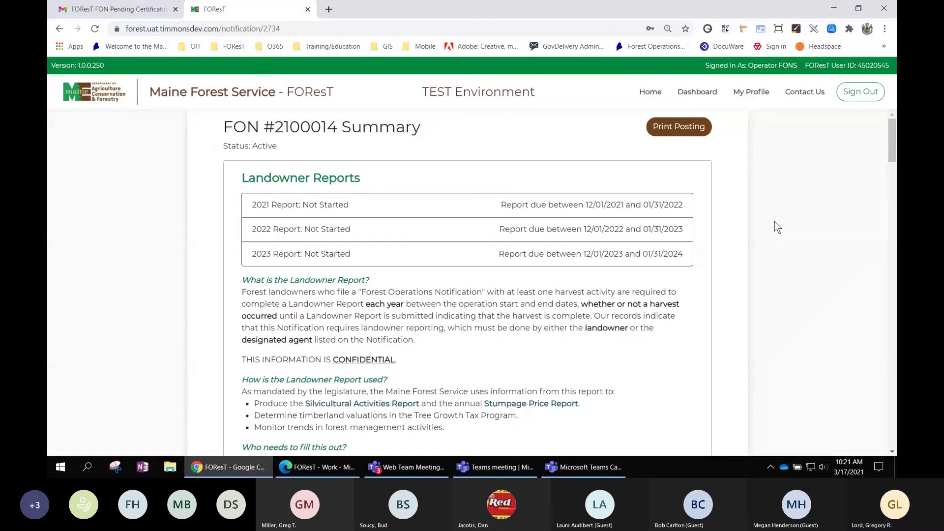
Return to the dashboard, review the Active Notifications table, and highlight the signed-in account details.
{"action": "left_click", "coordinate": [698, 92]}
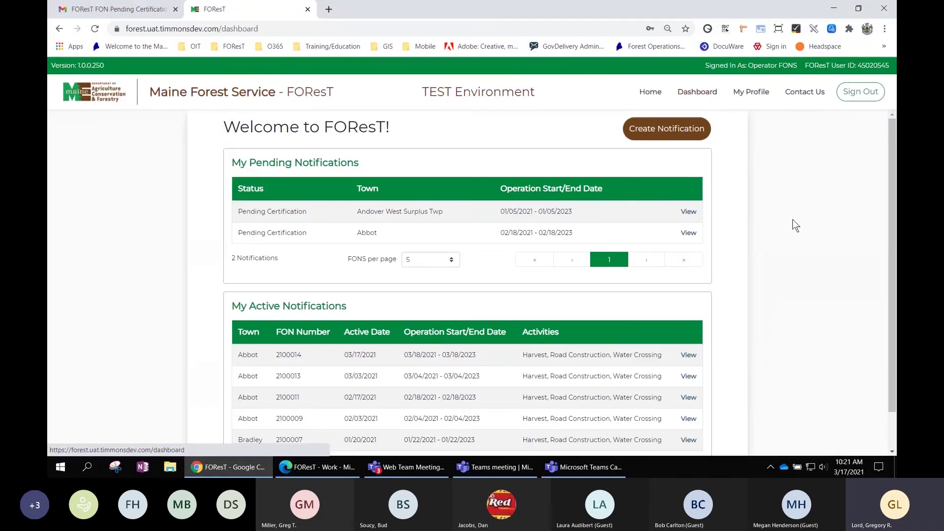
{"action": "scroll", "coordinate": [814, 285], "scroll_direction": "down", "scroll_amount": 1}
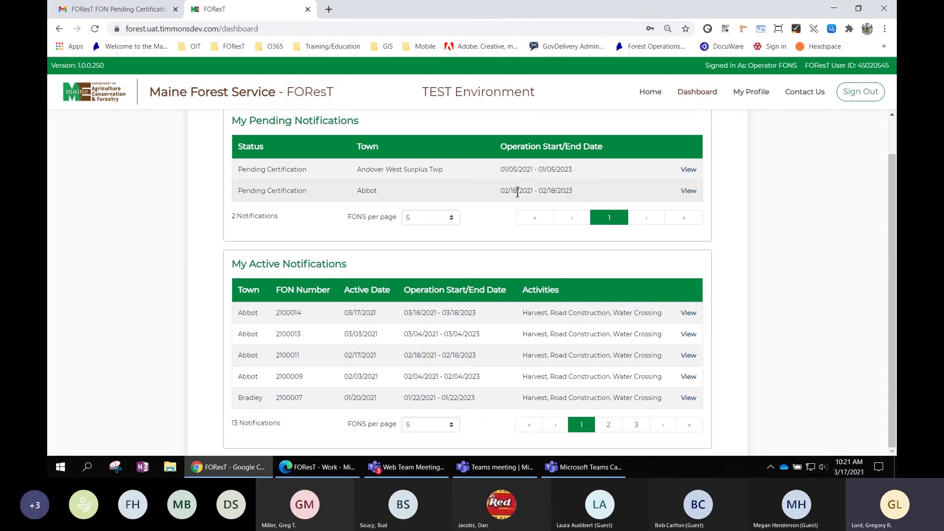
{"action": "scroll", "coordinate": [479, 181], "scroll_direction": "up", "scroll_amount": 1}
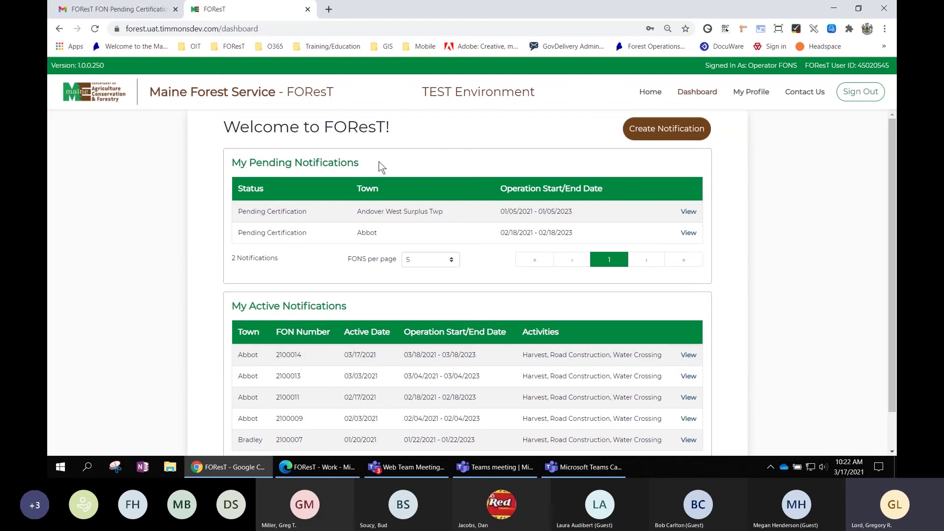
{"action": "left_click_drag", "start_coordinate": [703, 67], "coordinate": [889, 64]}
{"action": "left_click", "coordinate": [691, 213]}
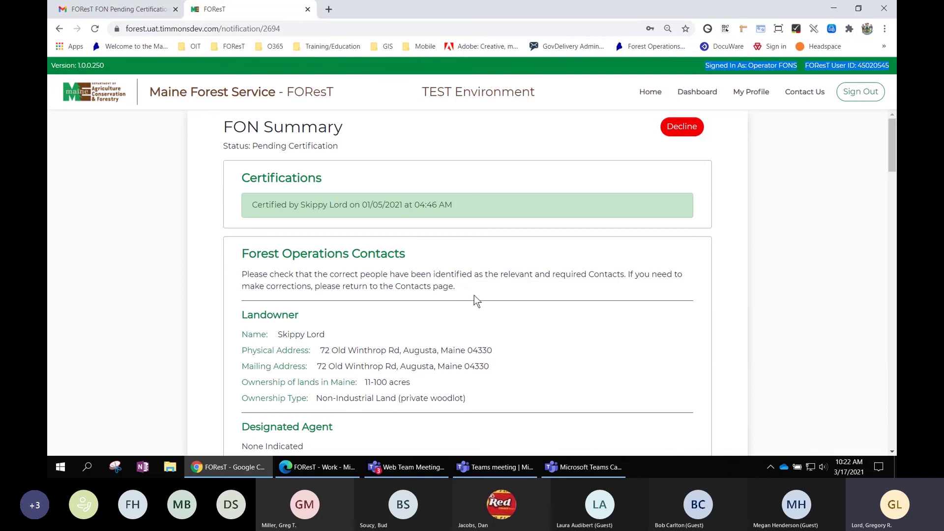
{"action": "left_click", "coordinate": [702, 96]}
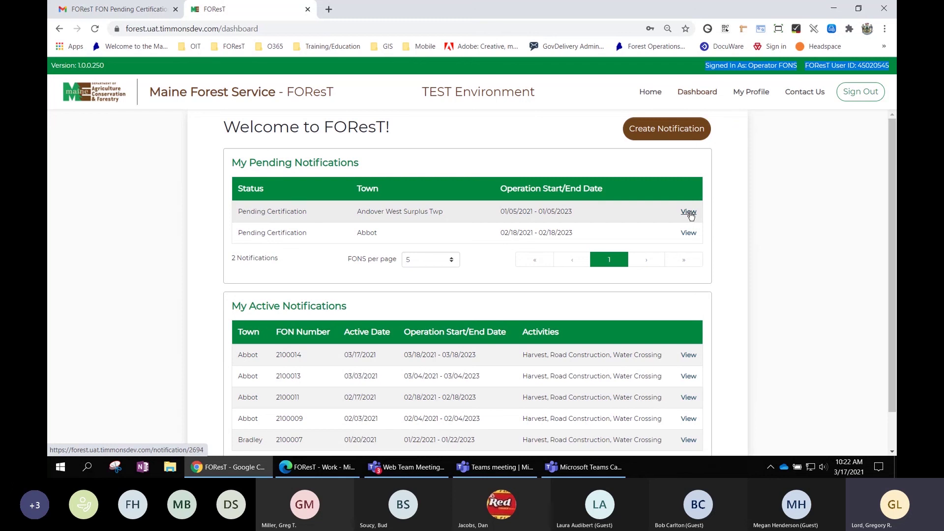
{"action": "scroll", "coordinate": [725, 229], "scroll_direction": "down", "scroll_amount": 1}
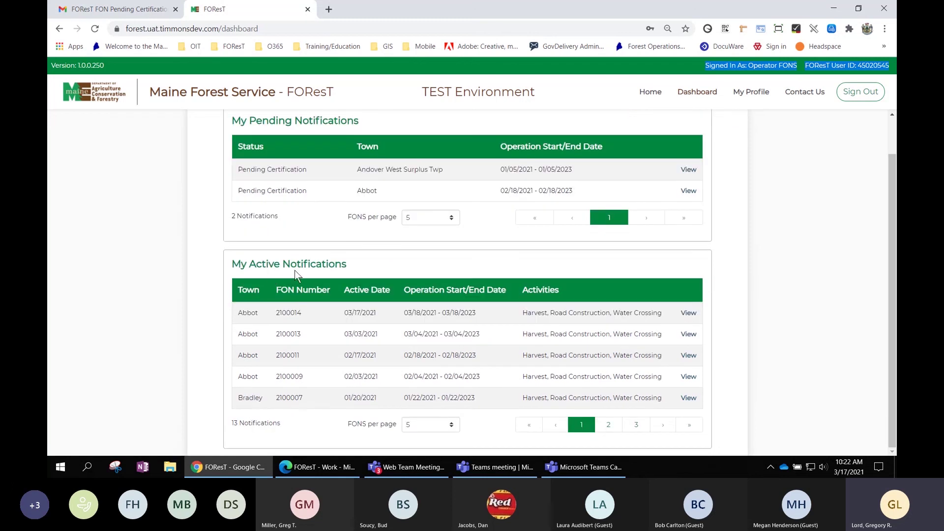
{"action": "left_click", "coordinate": [304, 320]}
{"action": "left_click_drag", "start_coordinate": [303, 319], "coordinate": [275, 315]}
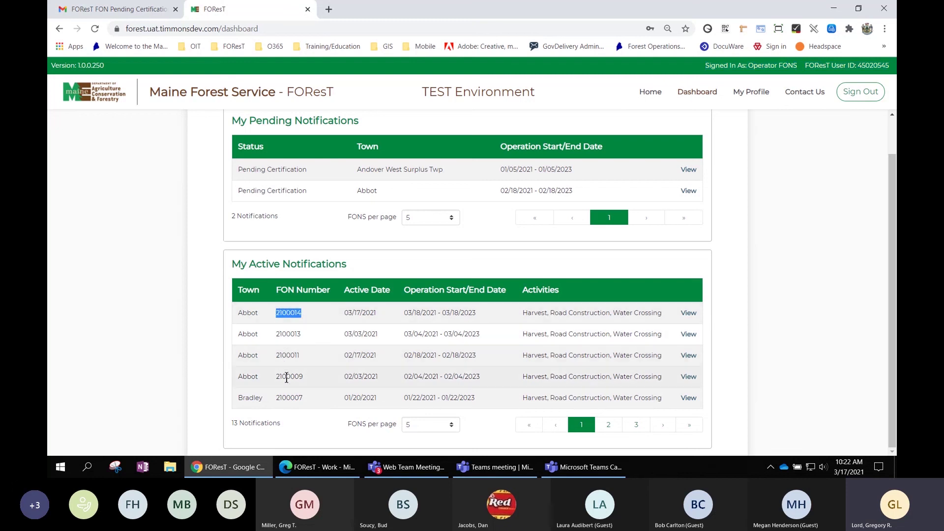
{"action": "left_click", "coordinate": [688, 334]}
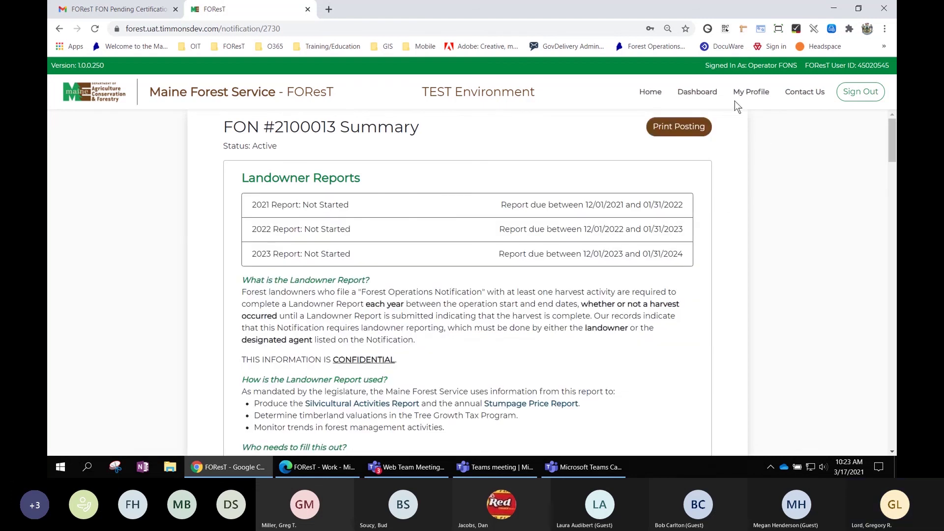
{"action": "left_click", "coordinate": [702, 94]}
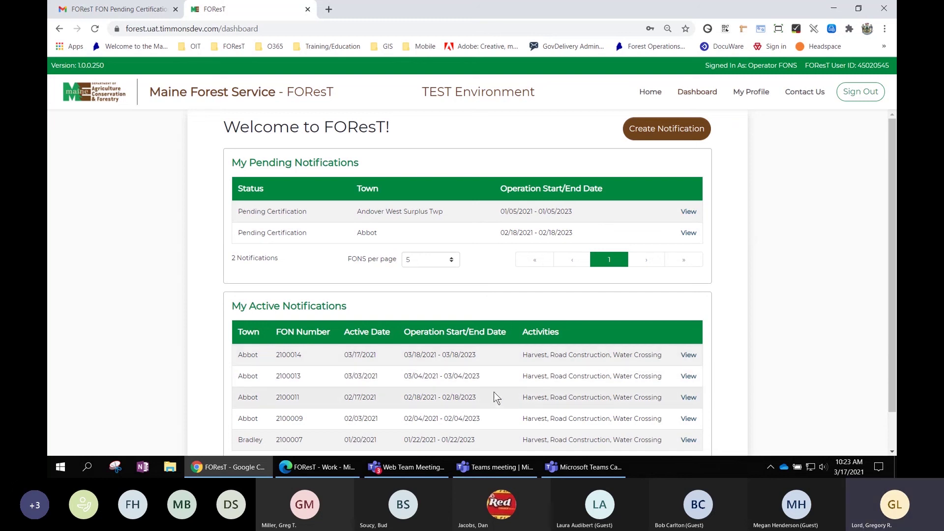
{"action": "scroll", "coordinate": [574, 381], "scroll_direction": "down", "scroll_amount": 2}
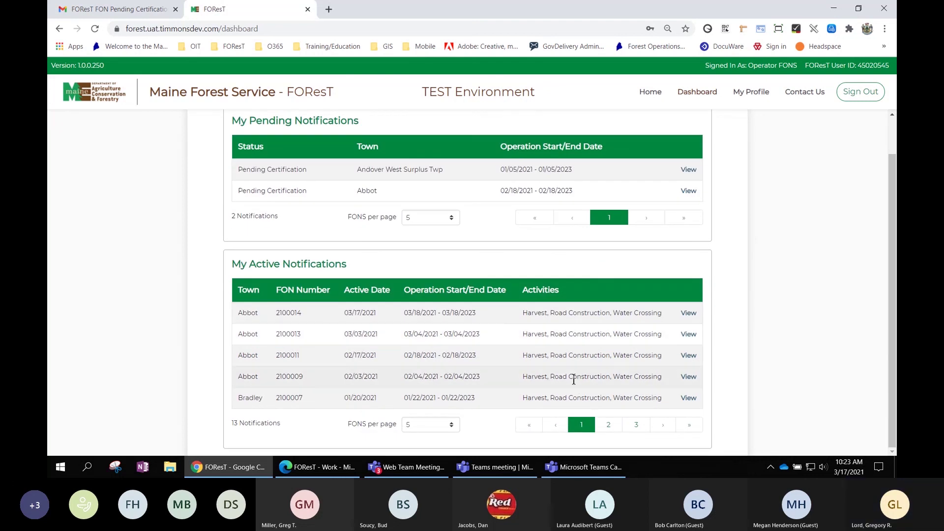
{"action": "scroll", "coordinate": [740, 354], "scroll_direction": "up", "scroll_amount": 2}
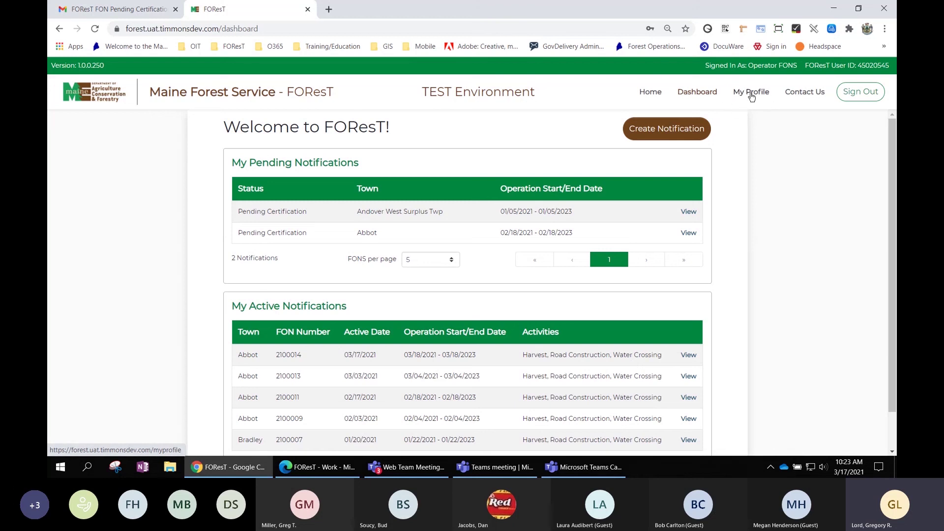
{"action": "left_click", "coordinate": [751, 94]}
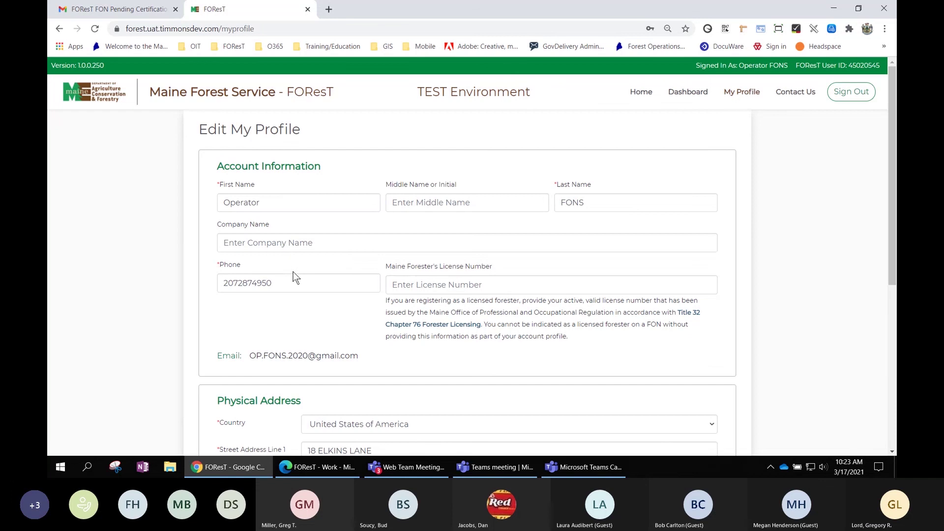
{"action": "scroll", "coordinate": [523, 281], "scroll_direction": "down", "scroll_amount": 1}
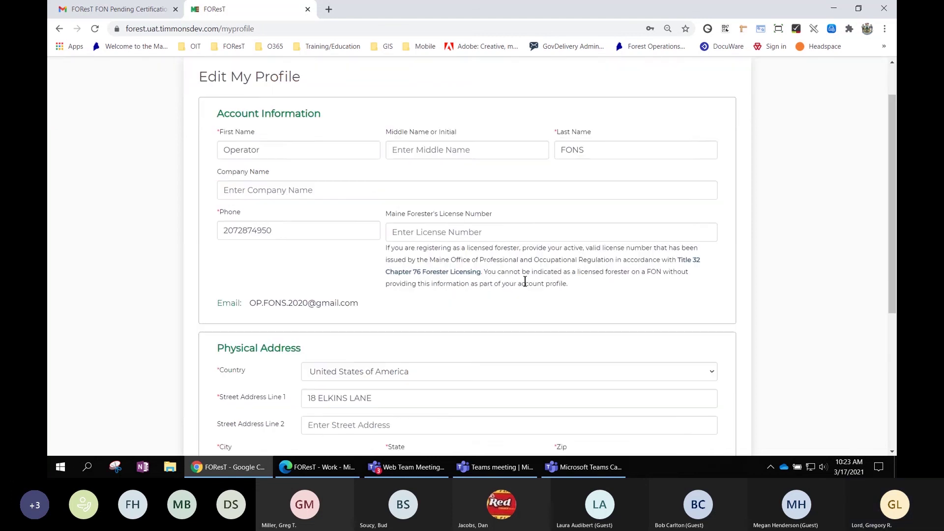
{"action": "scroll", "coordinate": [525, 282], "scroll_direction": "down", "scroll_amount": 2}
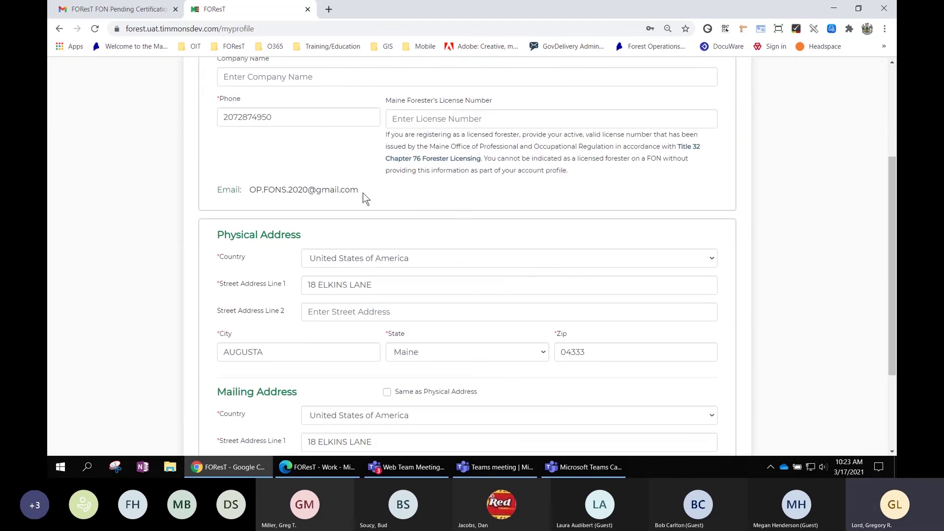
{"action": "left_click_drag", "start_coordinate": [363, 193], "coordinate": [250, 189]}
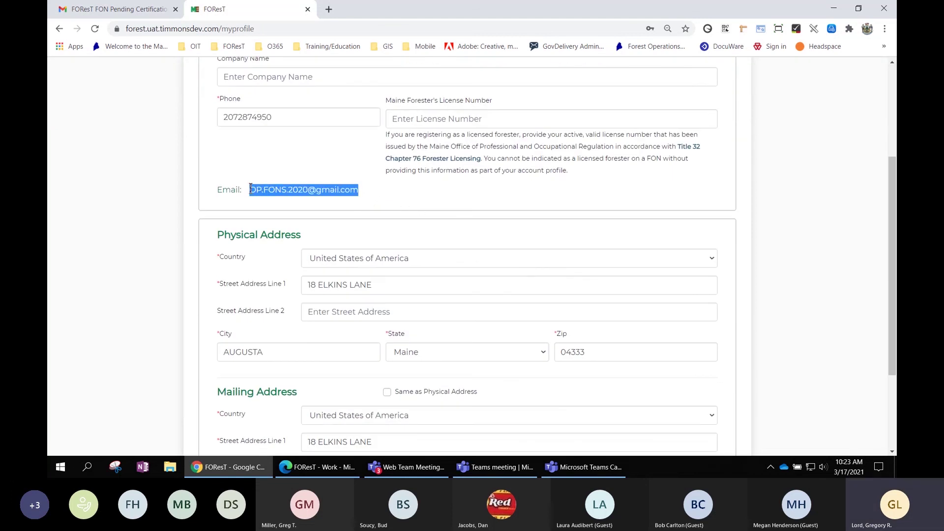
{"action": "scroll", "coordinate": [443, 194], "scroll_direction": "up", "scroll_amount": 3}
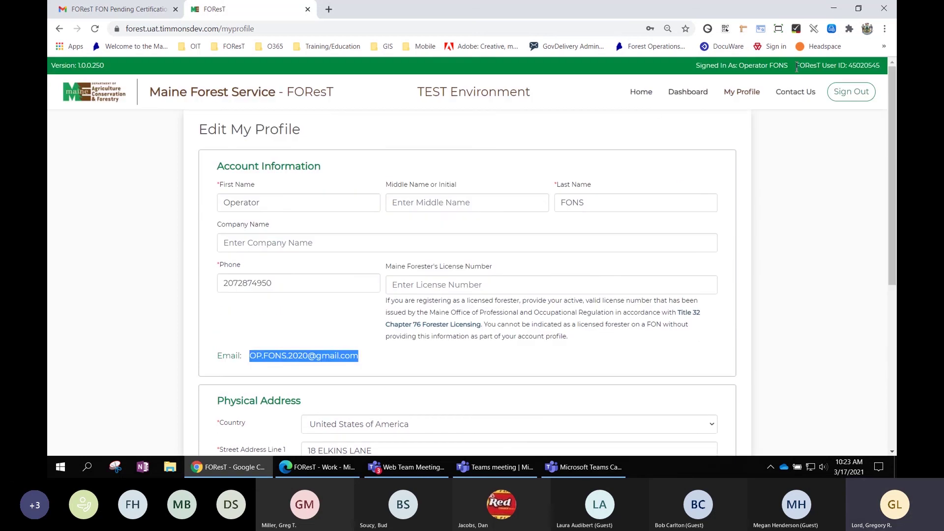
{"action": "left_click_drag", "start_coordinate": [796, 65], "coordinate": [881, 69]}
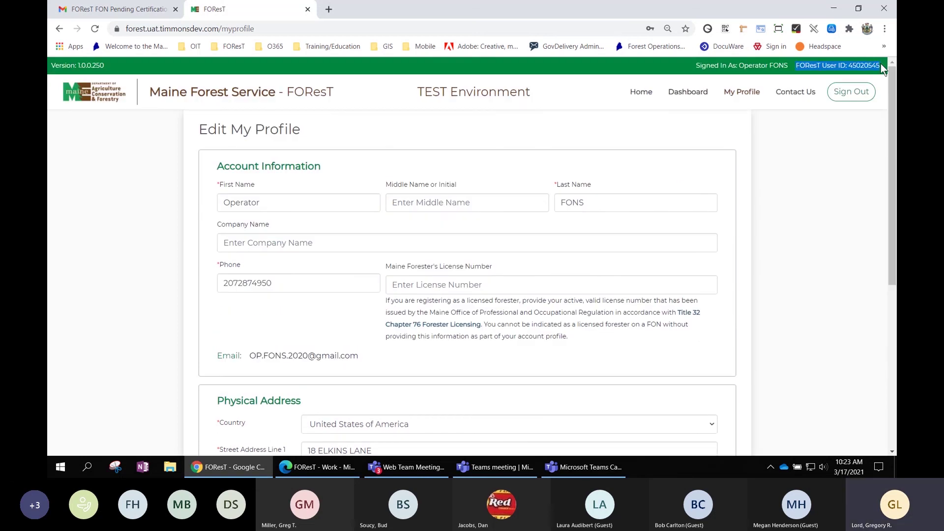
{"action": "scroll", "coordinate": [786, 182], "scroll_direction": "down", "scroll_amount": 1}
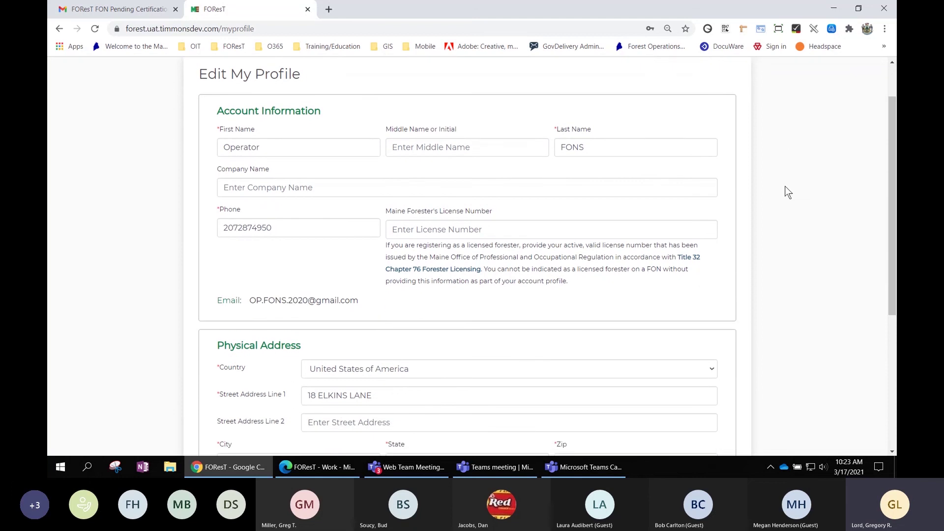
{"action": "scroll", "coordinate": [784, 275], "scroll_direction": "down", "scroll_amount": 3}
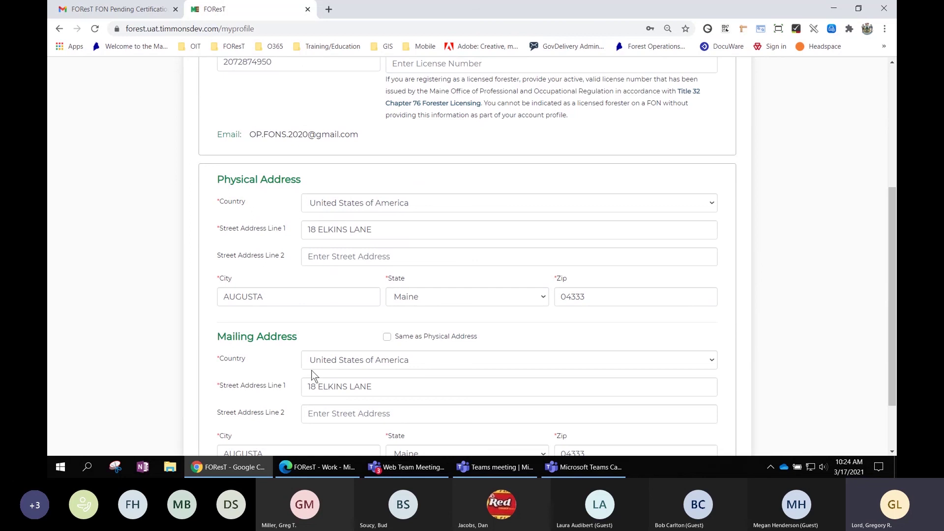
{"action": "scroll", "coordinate": [609, 332], "scroll_direction": "down", "scroll_amount": 2}
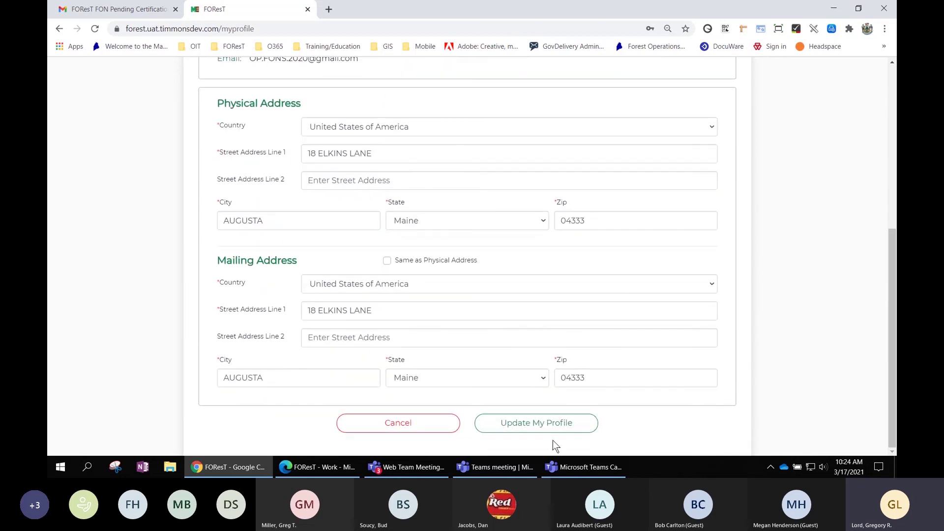
{"action": "left_click", "coordinate": [539, 422]}
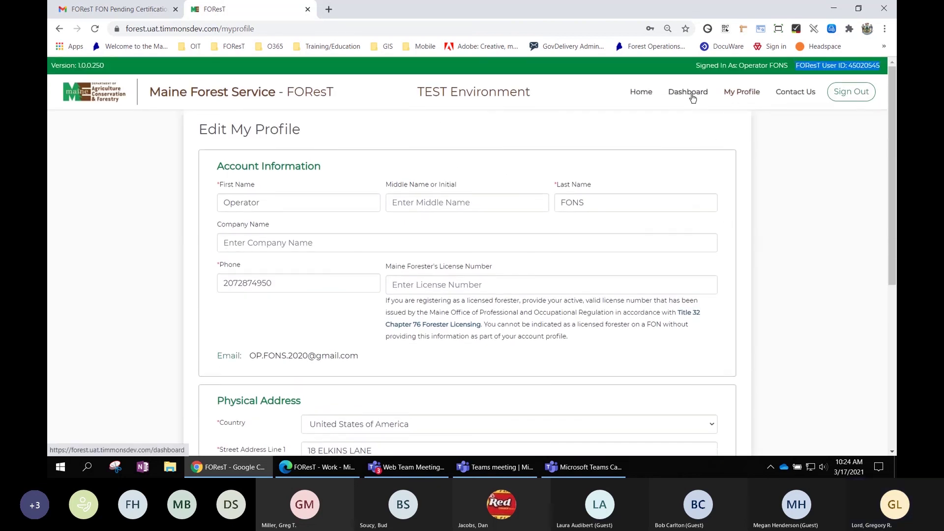
{"action": "left_click", "coordinate": [689, 91]}
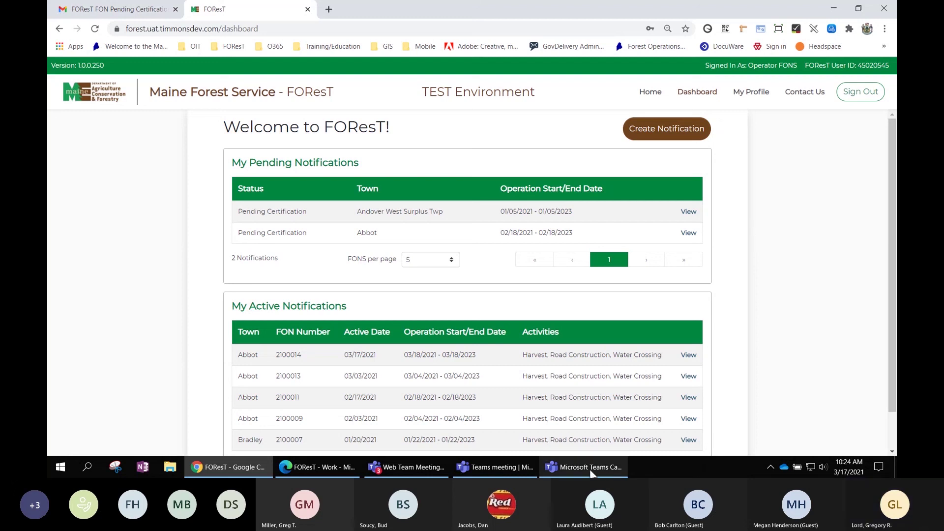
Bring the Teams meeting window forward and stop sharing the screen.
{"action": "mouse_move", "coordinate": [585, 473]}
{"action": "left_click", "coordinate": [588, 468]}
{"action": "left_click", "coordinate": [528, 471]}
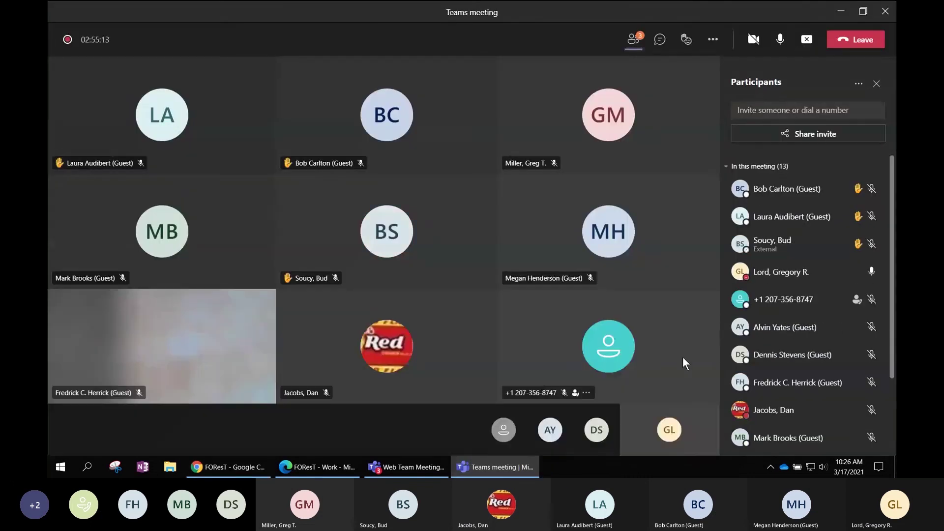
{"action": "left_click", "coordinate": [805, 40]}
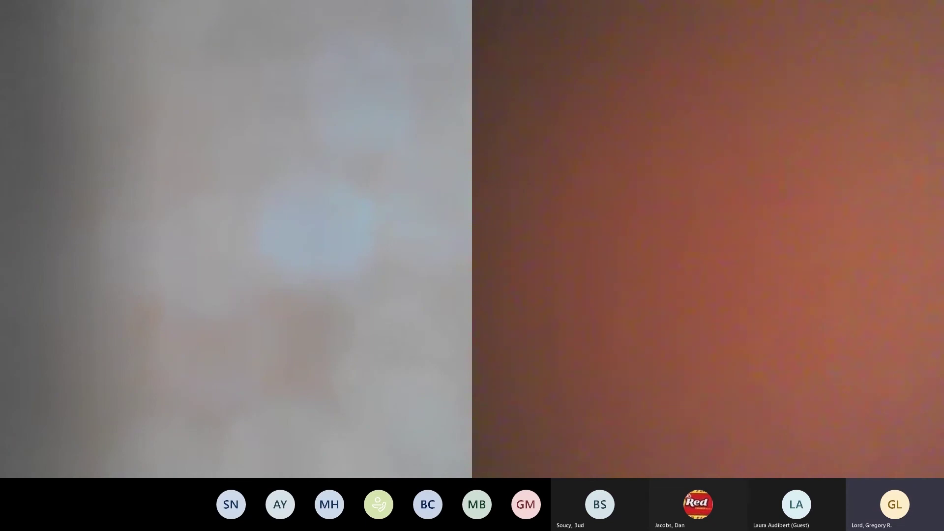